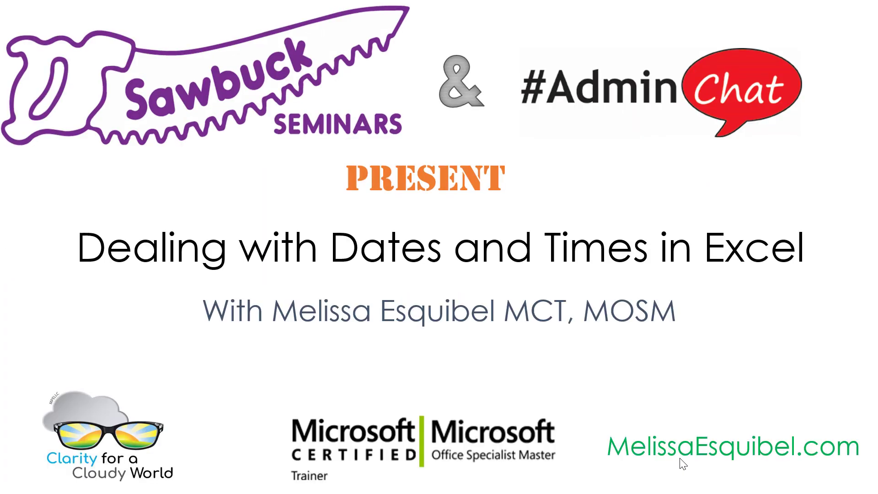
Reveal the introduction slide's Sawbuck Seminars and Dirty Data bullets, then advance to the Speaker Bureau slide.
left_click(683, 463)
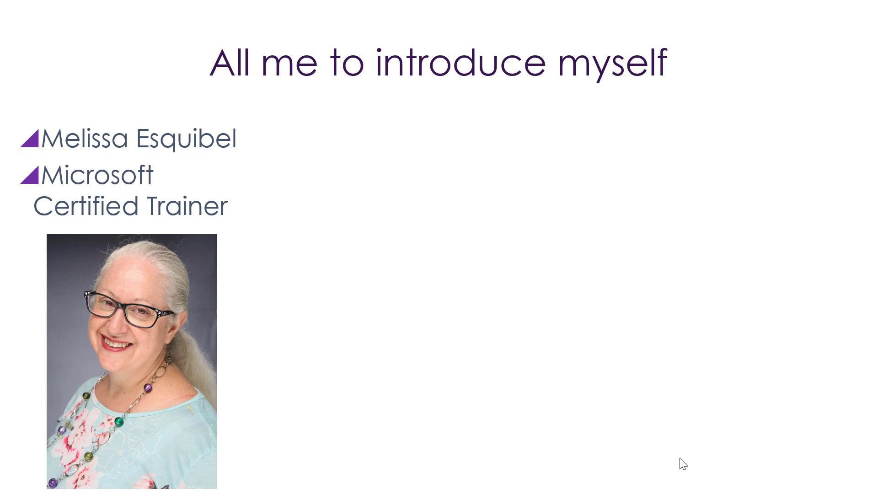
left_click(683, 463)
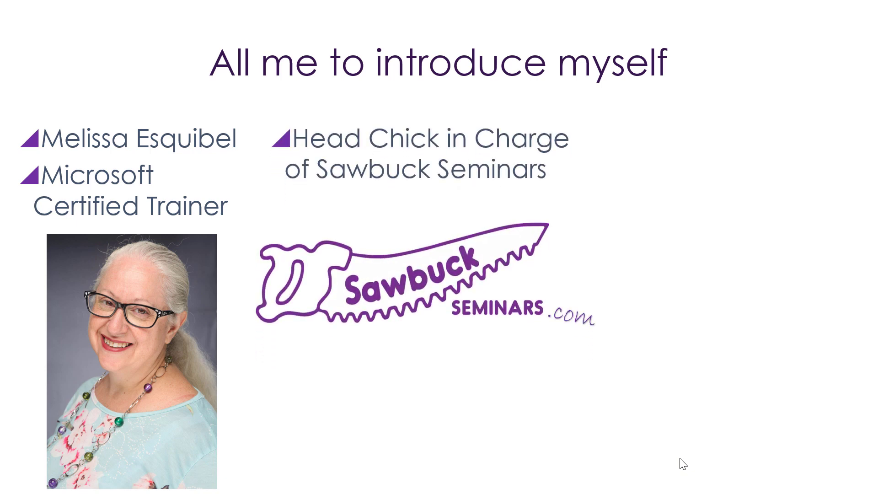
left_click(683, 463)
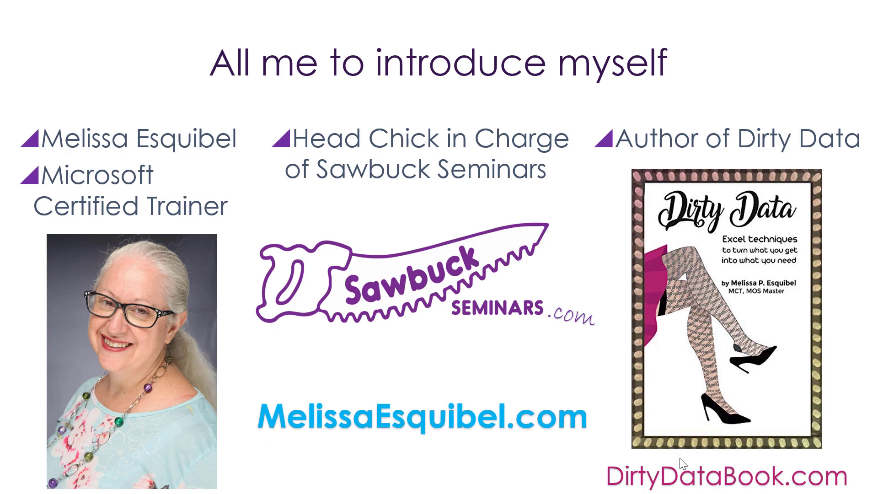
key("Right")
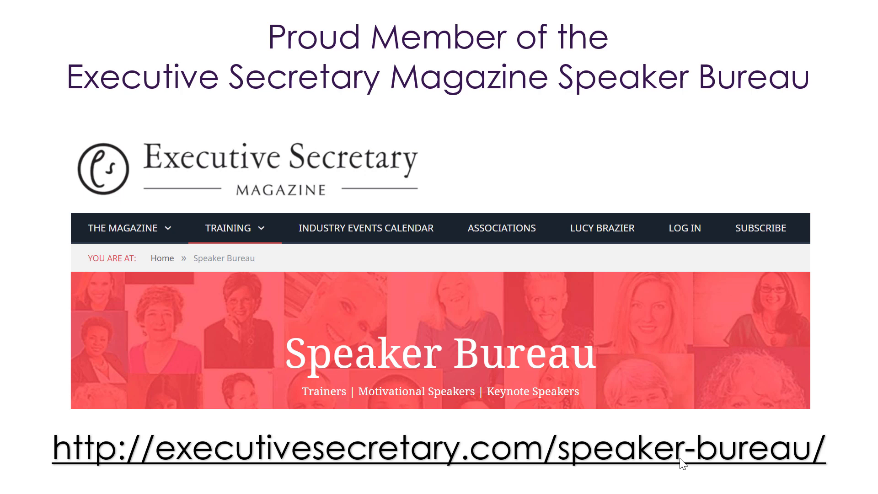
Advance through the nature of time slide and the No really… calendar and clock builds to the plain, old numbers slide.
key("Right")
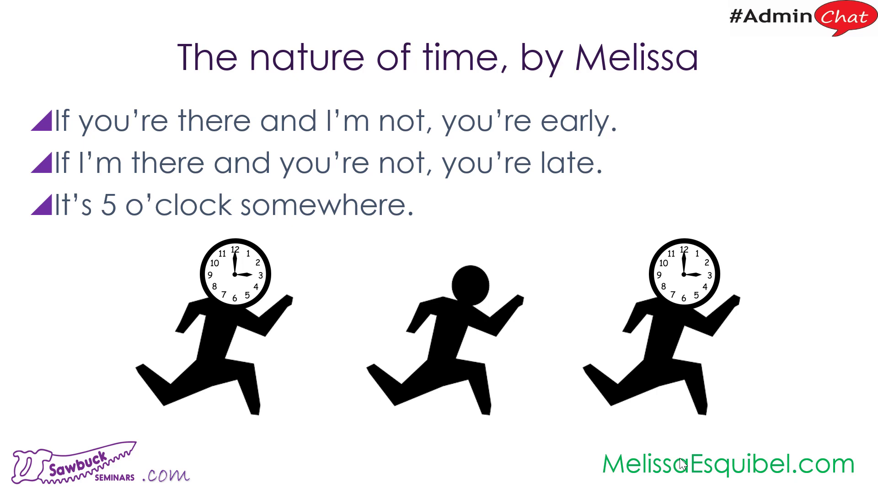
key("Right")
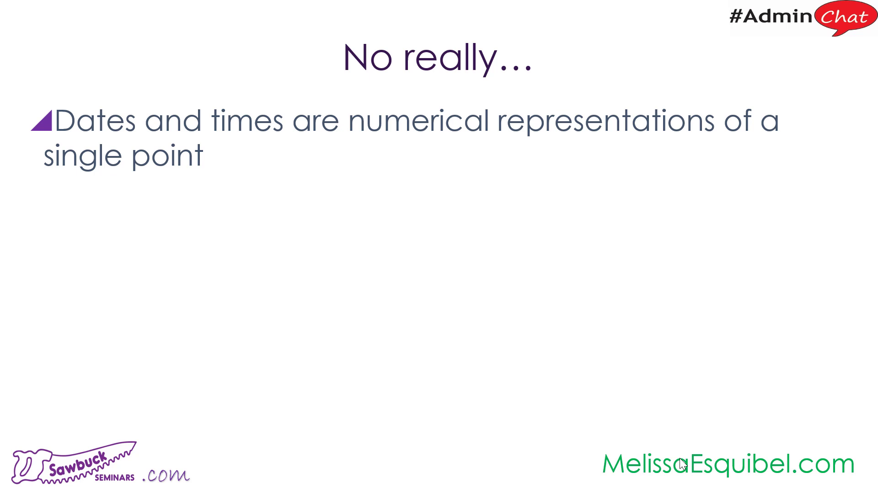
key("Right")
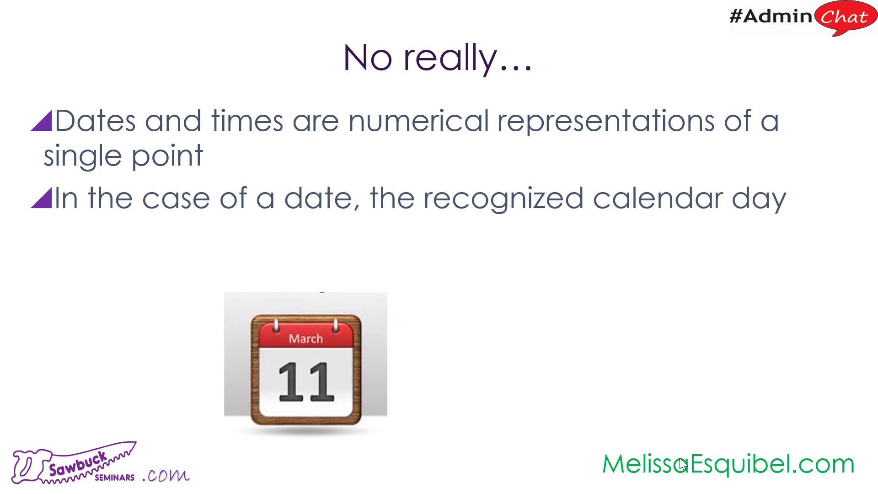
key("Right")
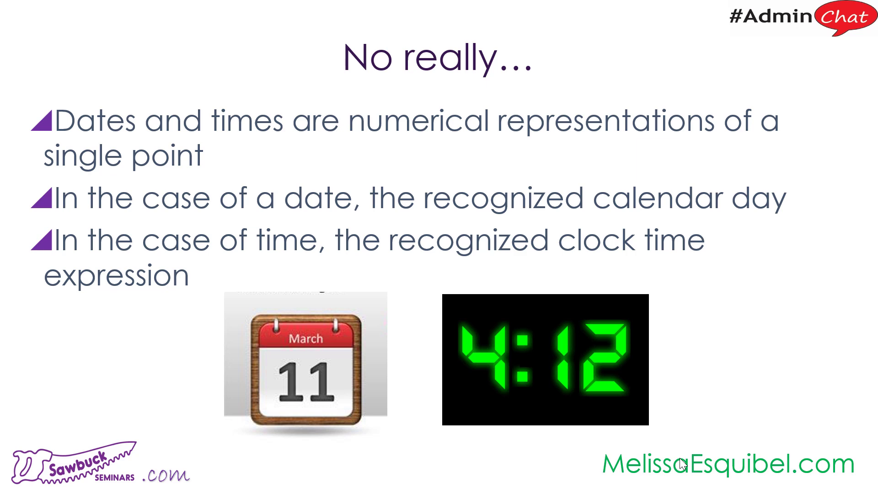
key("Right")
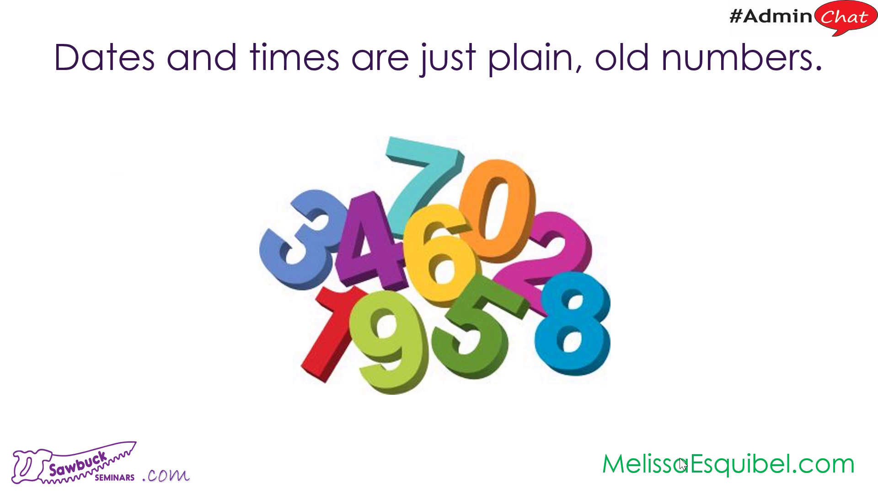
Advance from Serial Number Dates to the Time Serial Numbers slide.
key("Right")
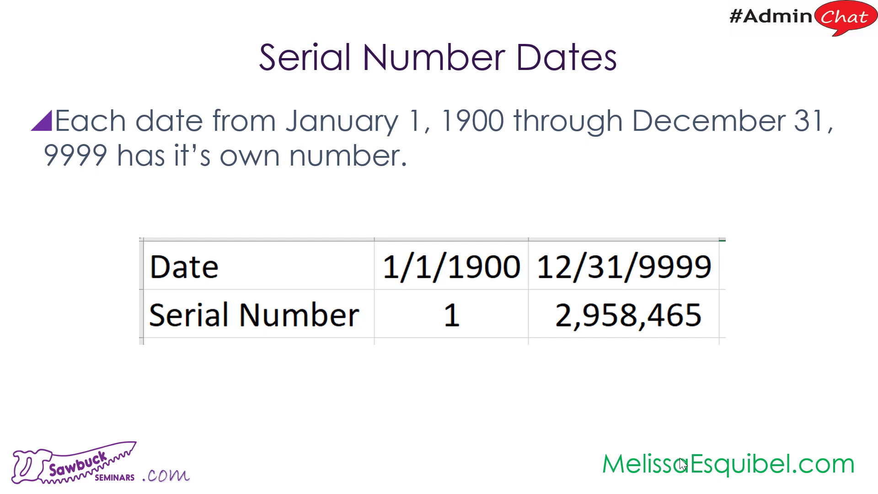
key("Right")
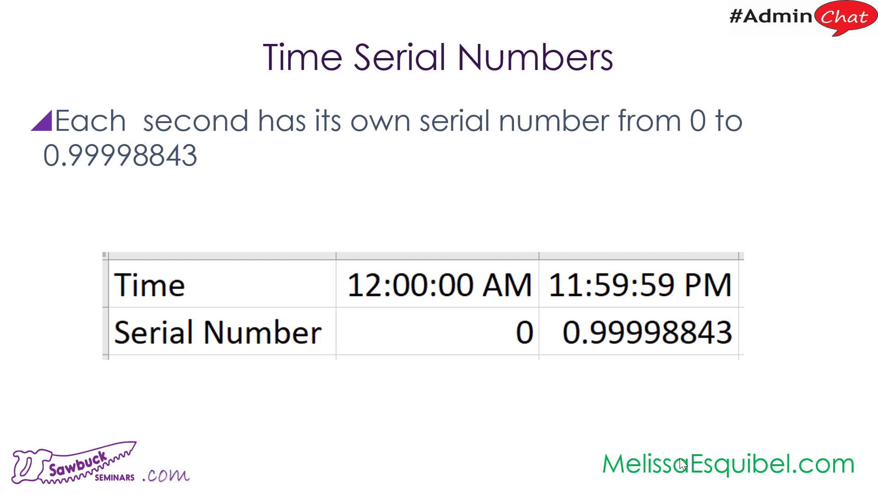
Advance to the One moment in time slide showing 1/29/2020 8:39 as 43859.36042.
left_click(645, 360)
key("Right")
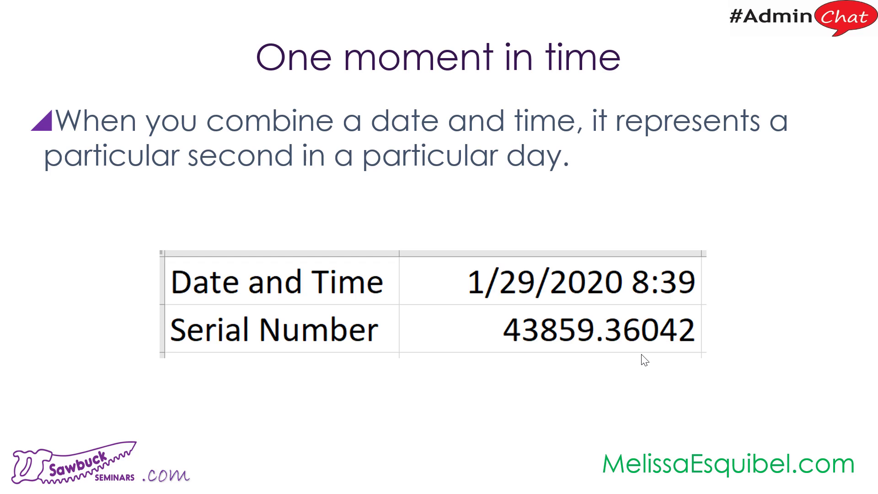
Show the 'Since they are just numbers…' slide, then switch to the blank Excel workbook Book2.
left_click(645, 361)
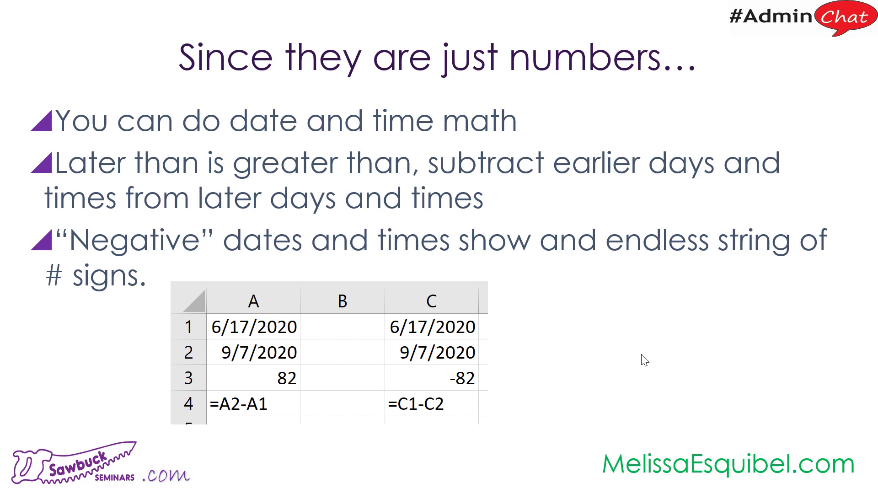
key("alt+Tab")
key("alt+Tab")
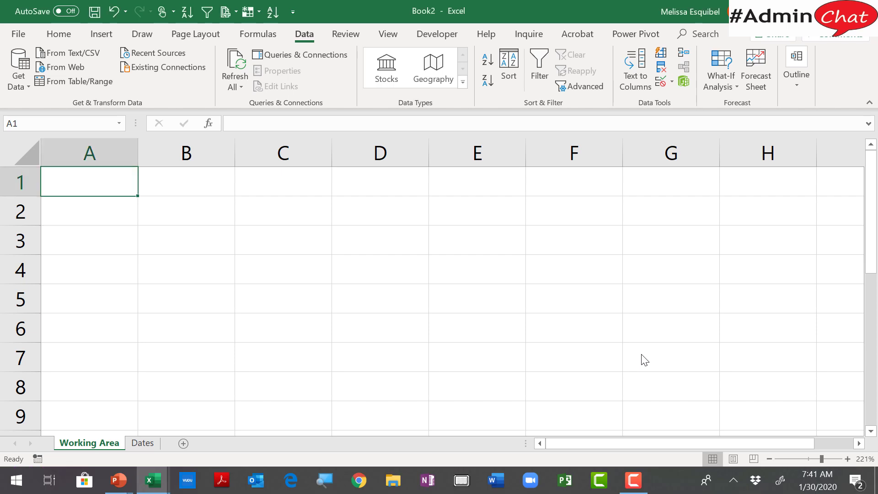
Put the current time, 7:41 AM, in A1 and 9:01 AM in B1.
key("ctrl+shift+semicolon")
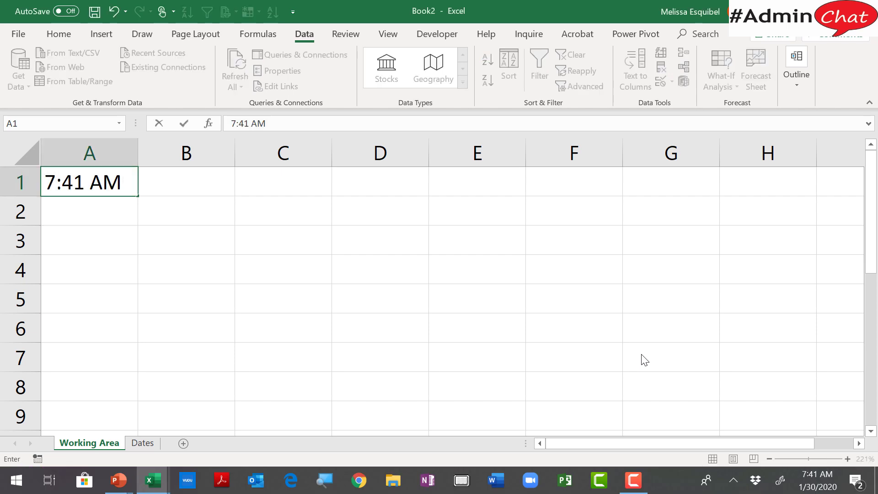
key("Return")
key("Up")
key("Right")
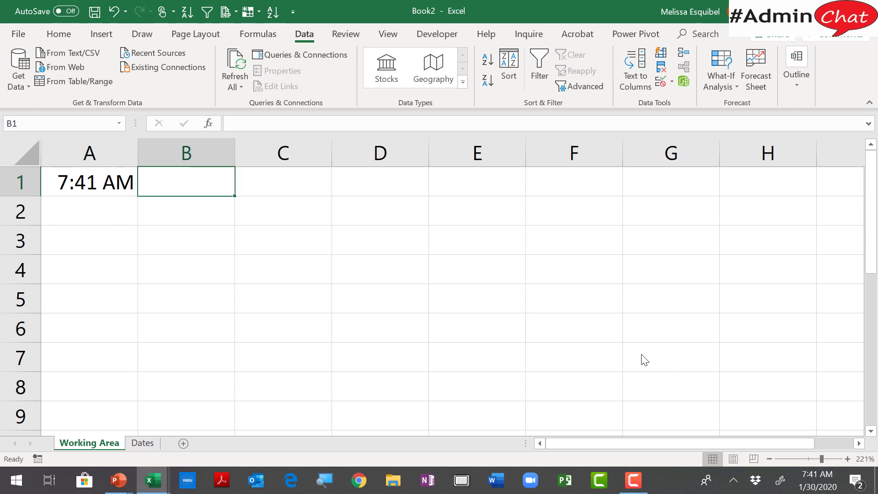
type("9:01 ")
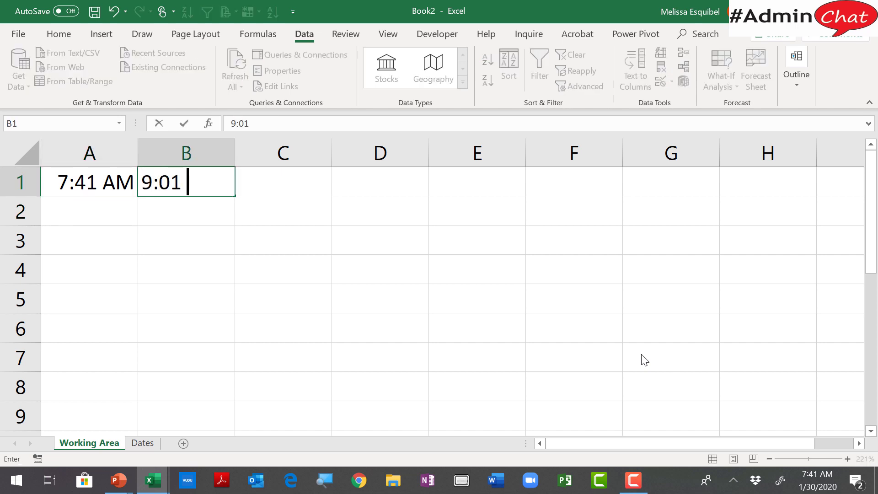
type("AM")
key("Return")
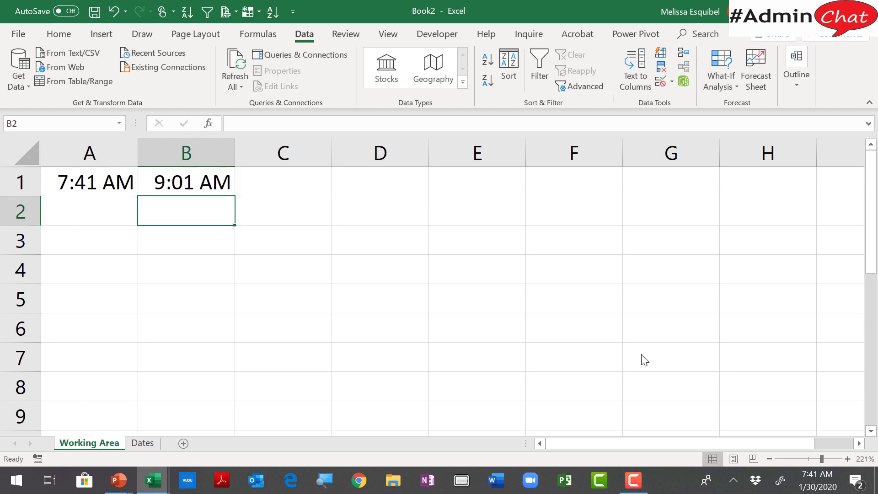
Enter =B1-A1 in C1 to get the 1:20 AM difference, then return to the slideshow.
left_click(300, 184)
type("=")
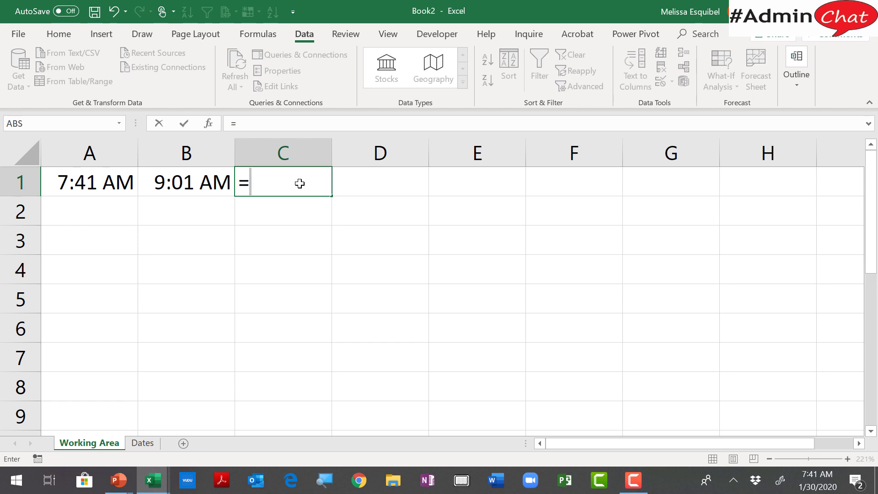
key("Left")
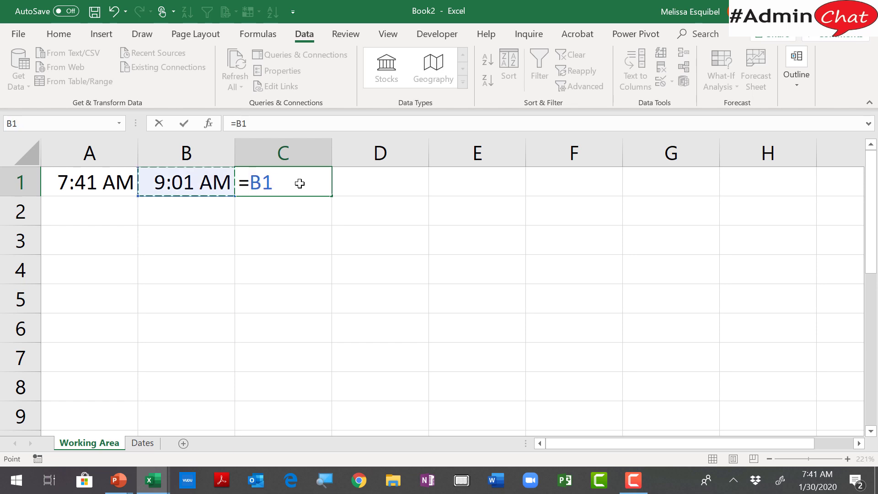
type("=")
key("Left")
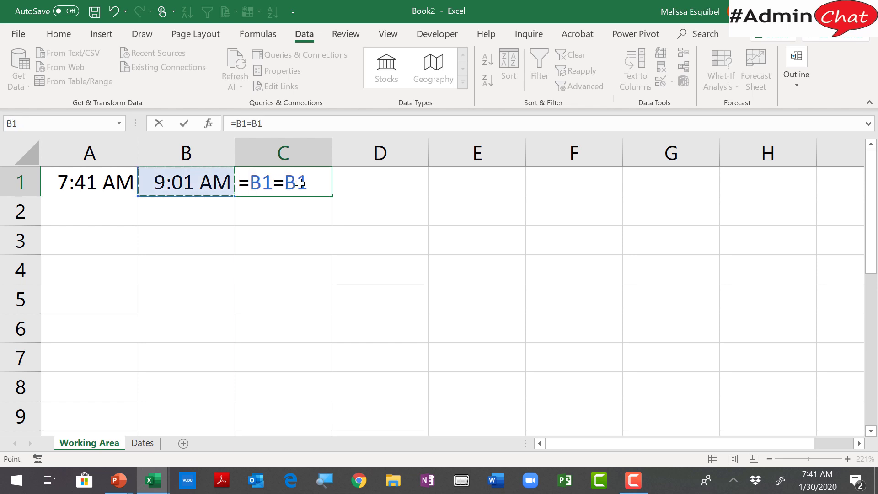
key("BackSpace")
key("BackSpace")
key("BackSpace")
type("-")
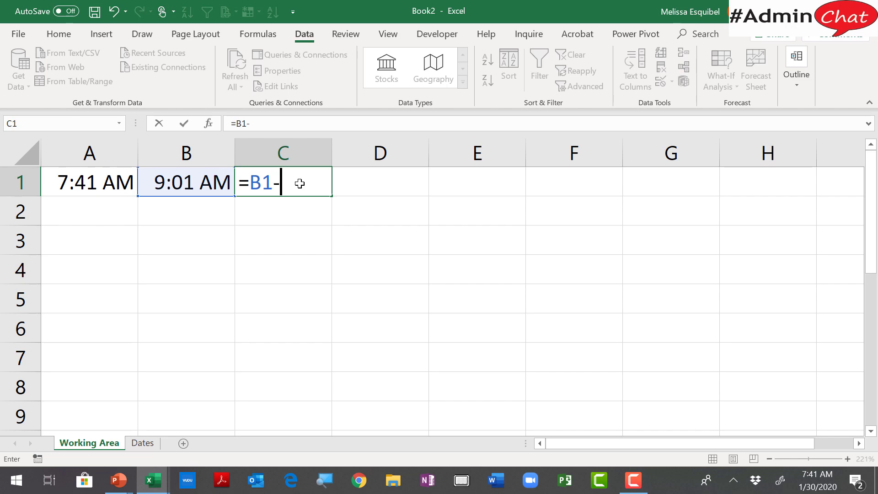
left_click(112, 183)
key("Return")
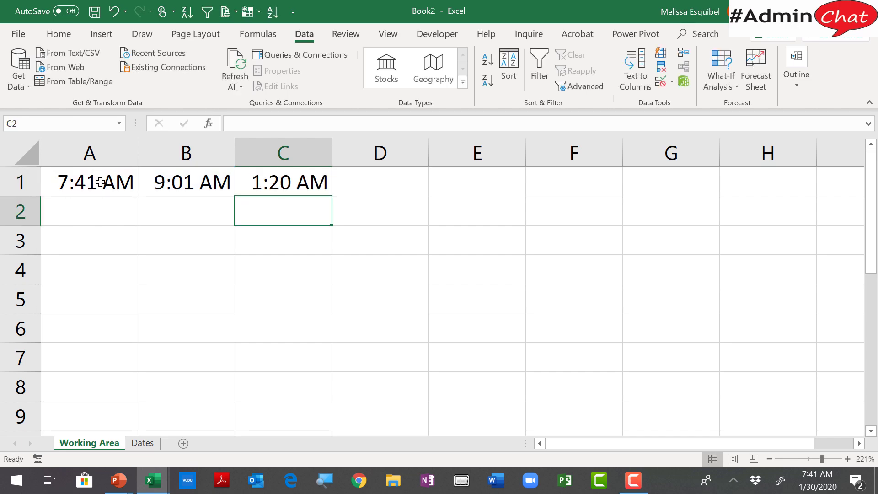
key("alt+Tab")
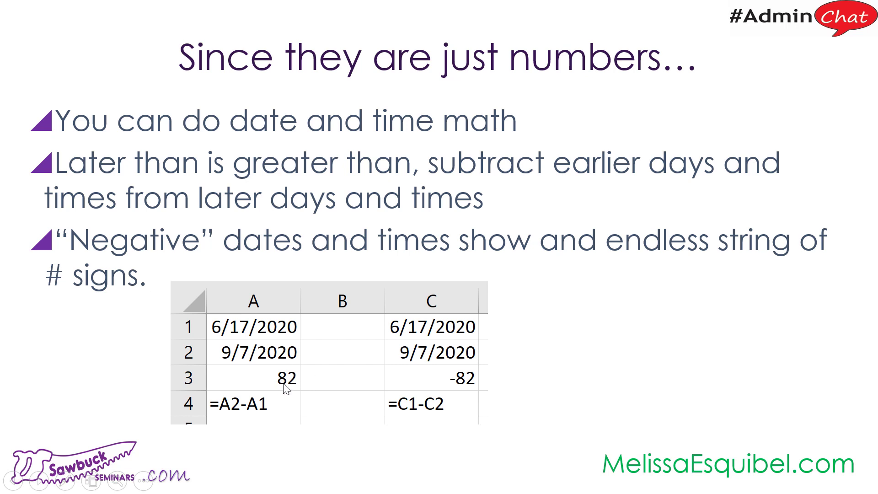
Reveal the negative date example where column C shows #########.
left_click(391, 368)
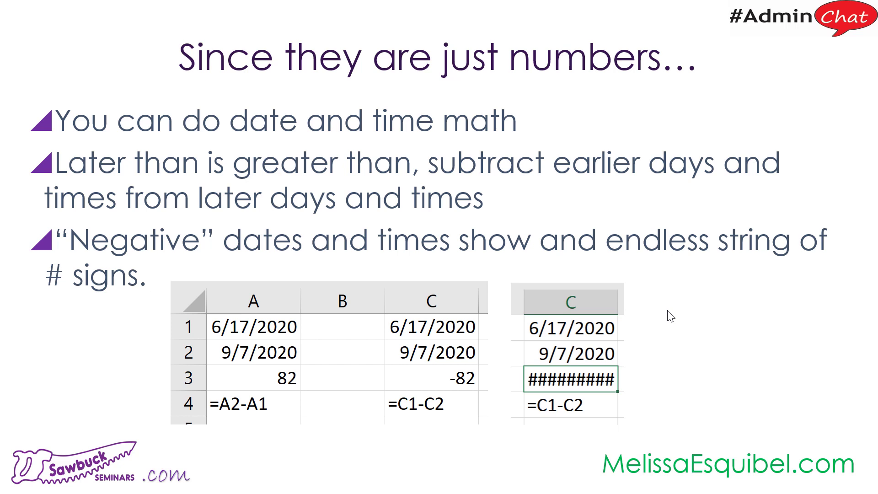
left_click(429, 384)
Go to the 'To get a usable time result…' slide and play its embedded demo video.
key("Right")
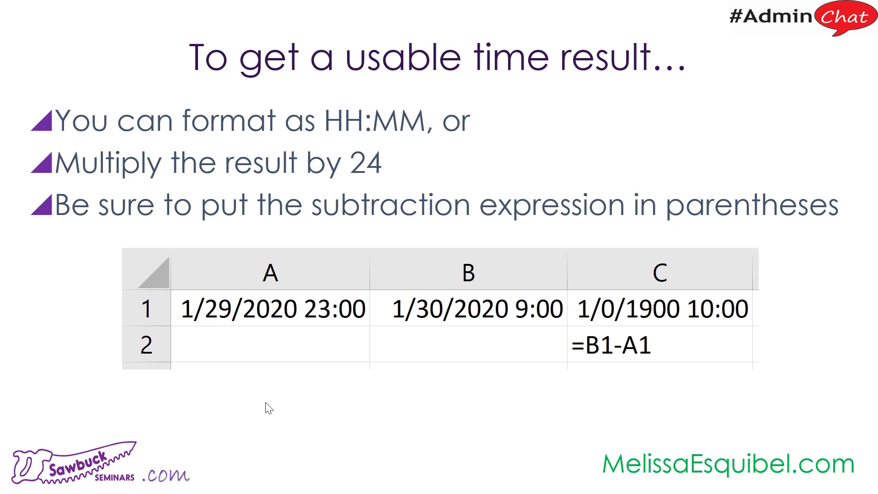
mouse_move(190, 361)
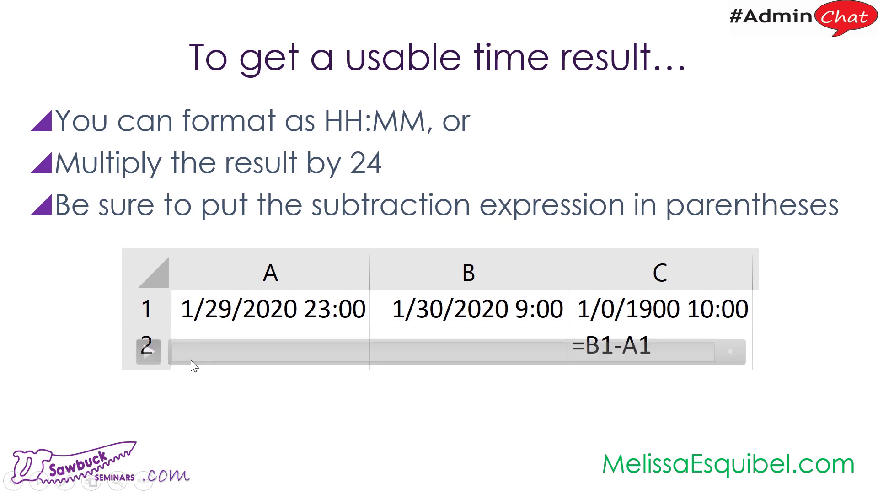
left_click(141, 355)
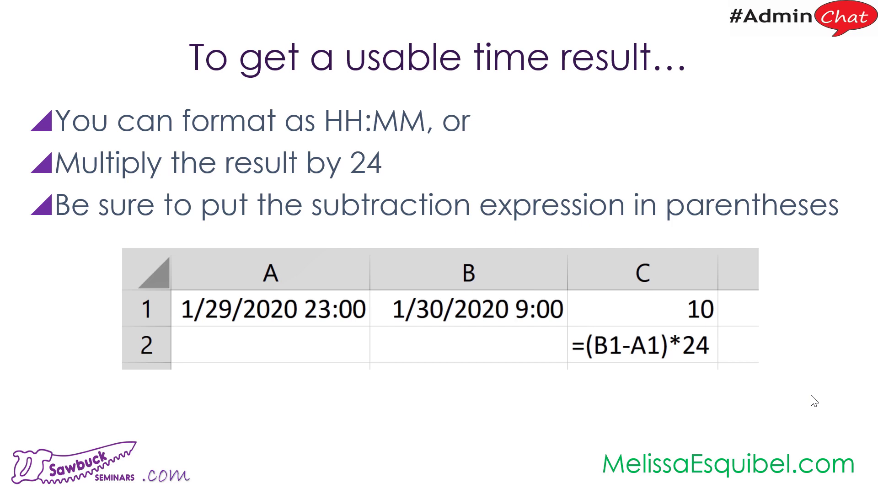
Back in Excel, apply the 13:30 time format to C1 so it shows 1:20.
key("alt+Tab")
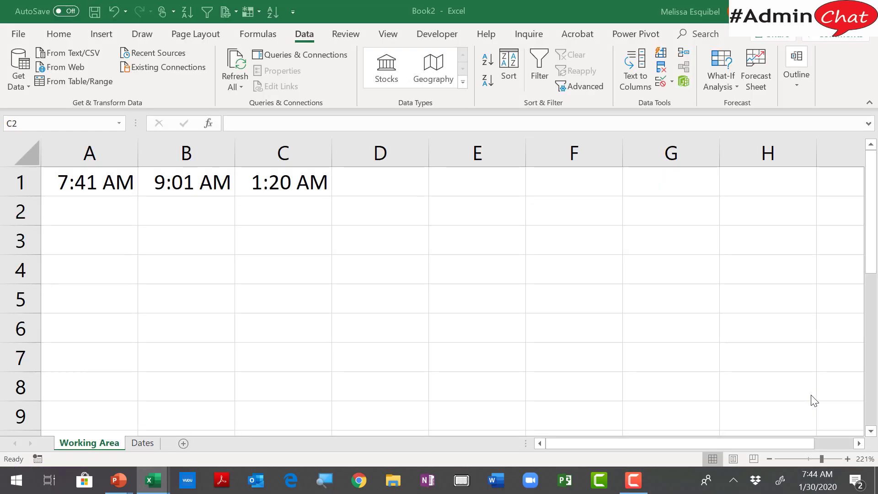
left_click(295, 182)
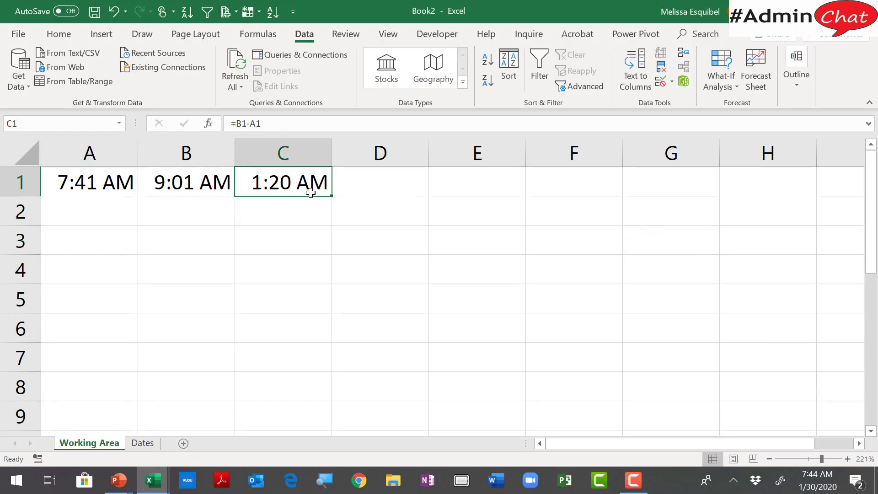
left_click(59, 34)
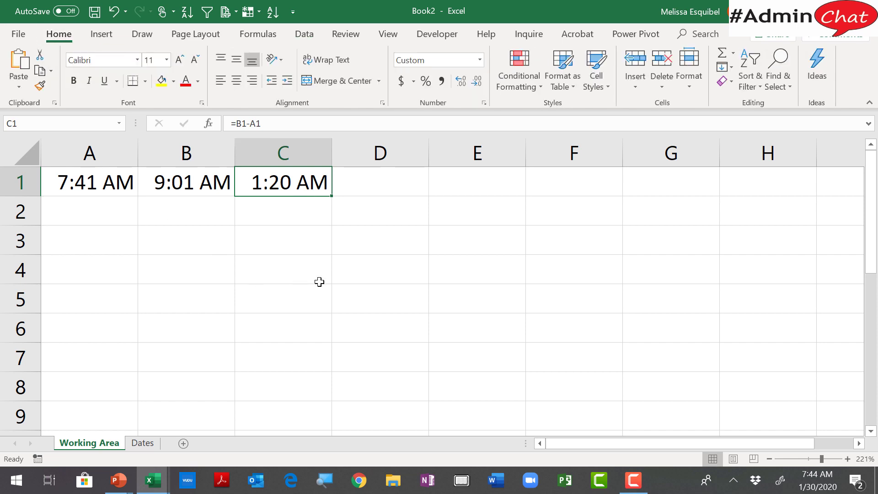
left_click(484, 103)
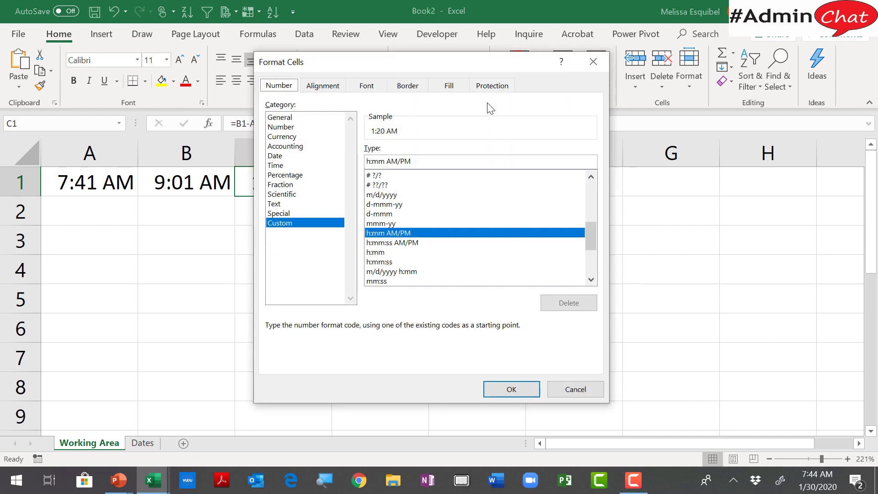
left_click(280, 167)
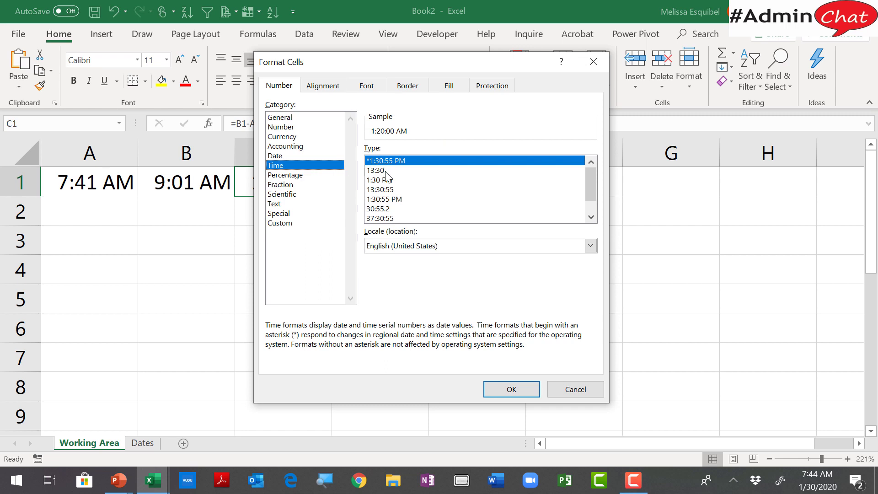
left_click(386, 172)
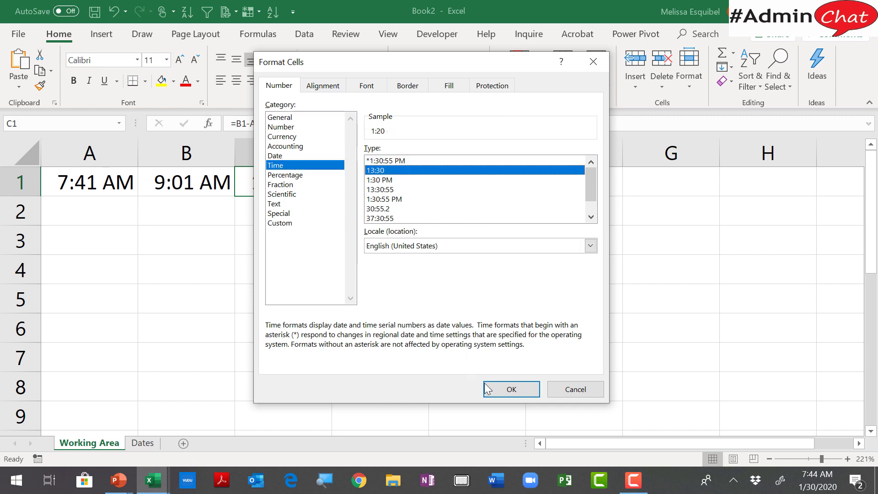
left_click(500, 392)
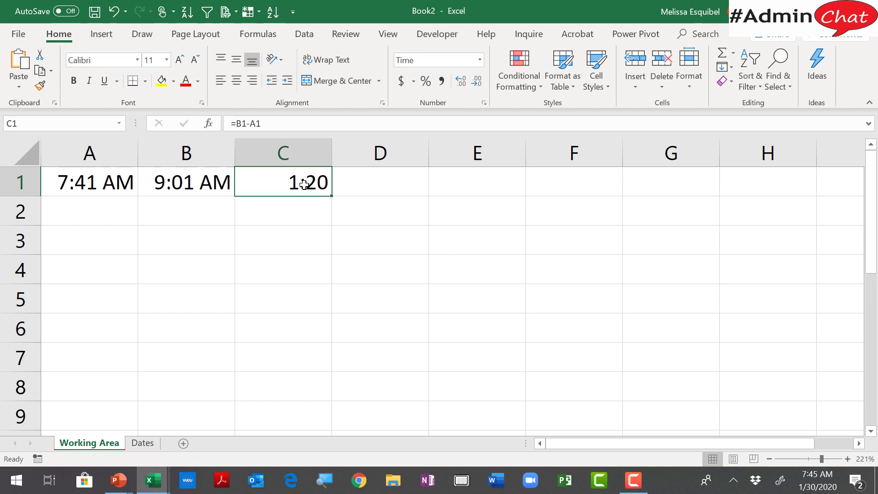
Clear C1's formats and change its formula to =(B1-A1)*24.
left_click(732, 82)
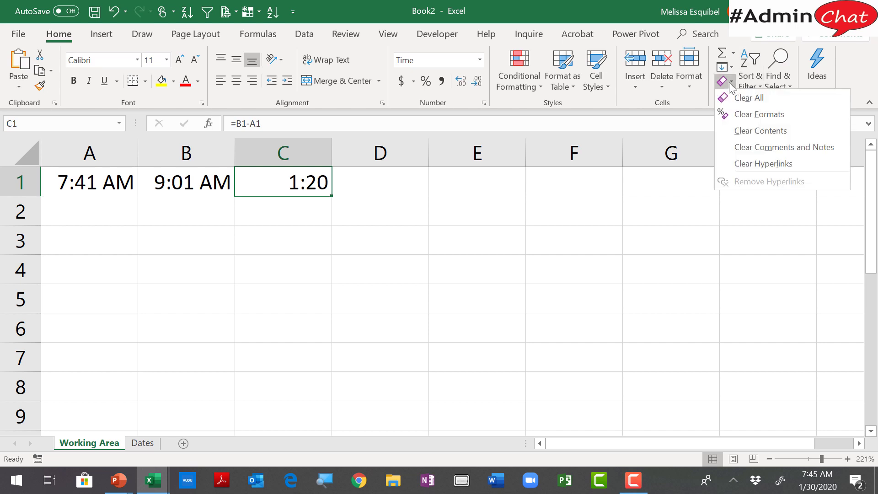
left_click(739, 114)
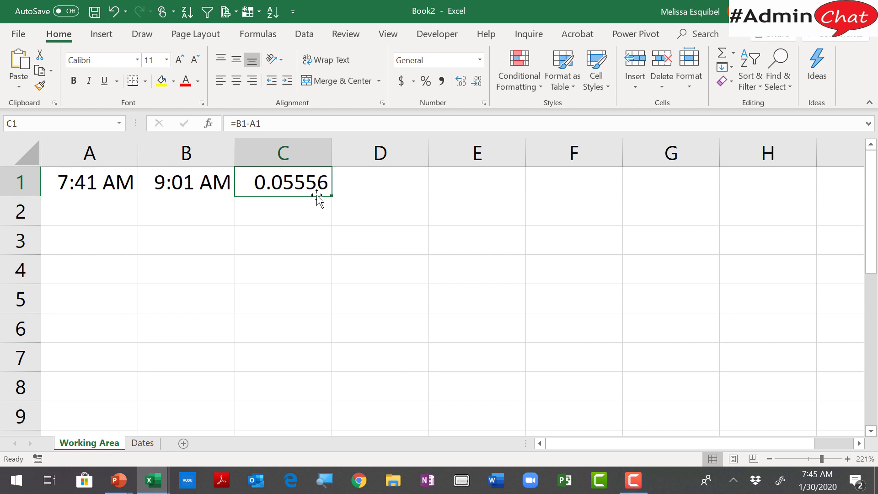
double_click(299, 186)
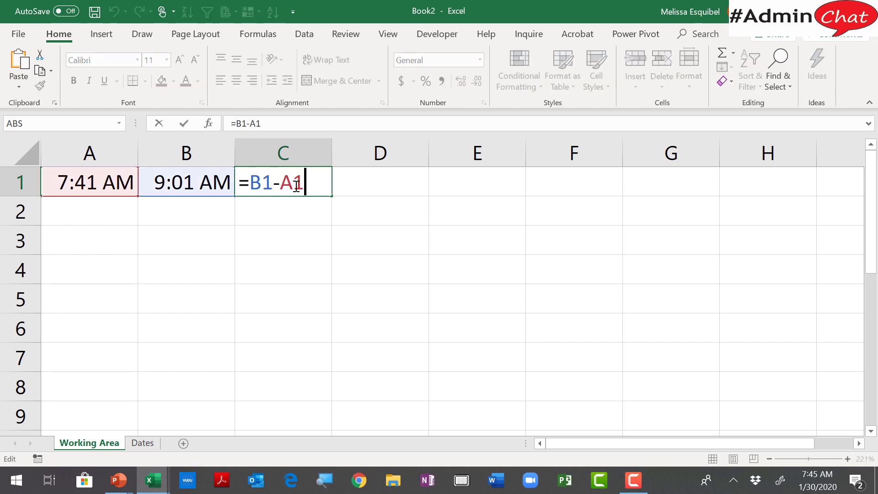
left_click(253, 185)
type("(")
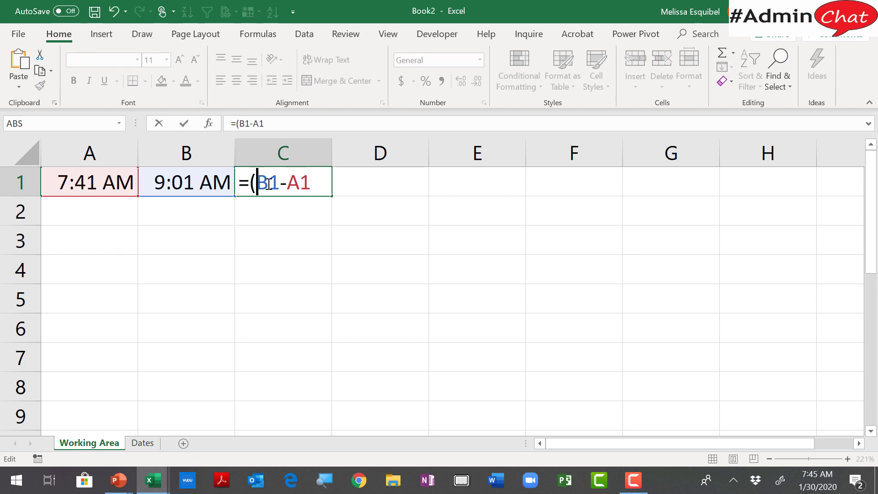
left_click(311, 186)
type(")*24")
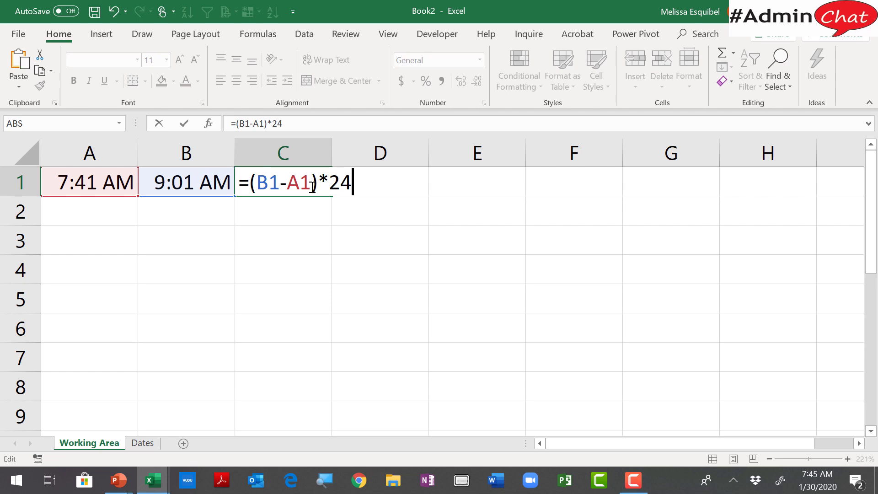
key("Return")
Clear C1's formatting again so it shows 1.33333 hours, then return to the slideshow.
left_click(287, 182)
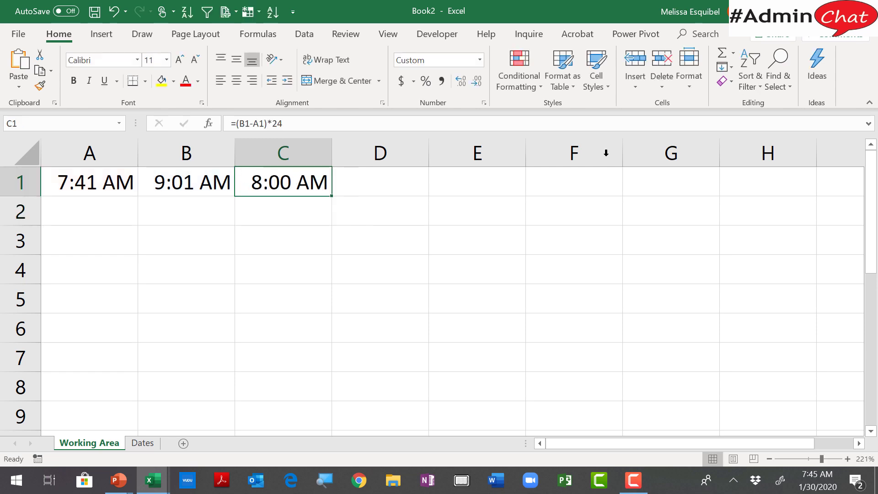
left_click(727, 82)
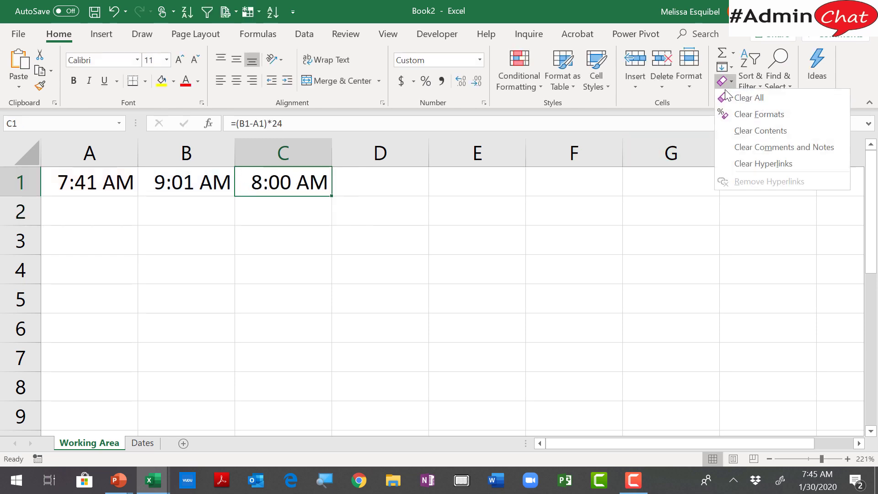
left_click(737, 115)
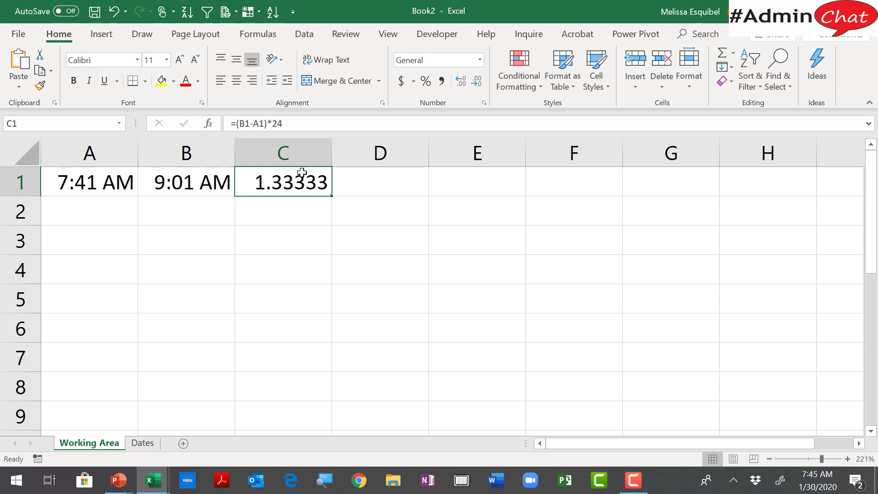
double_click(305, 182)
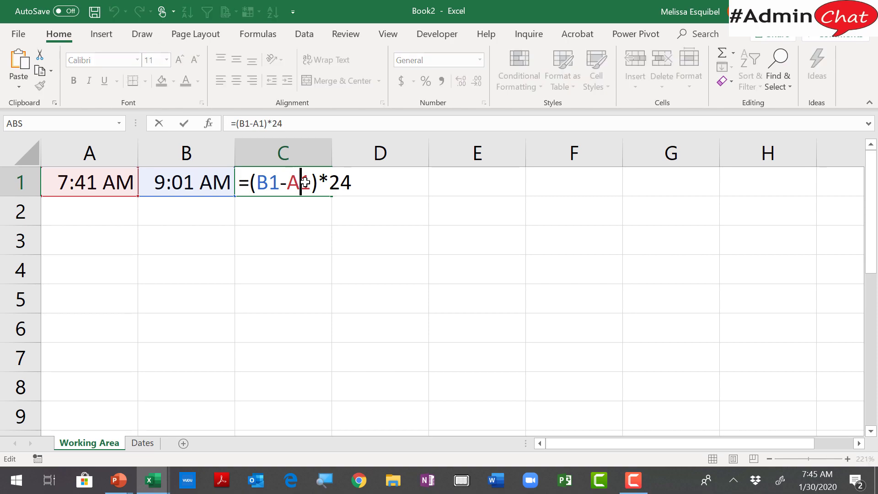
key("alt+Tab")
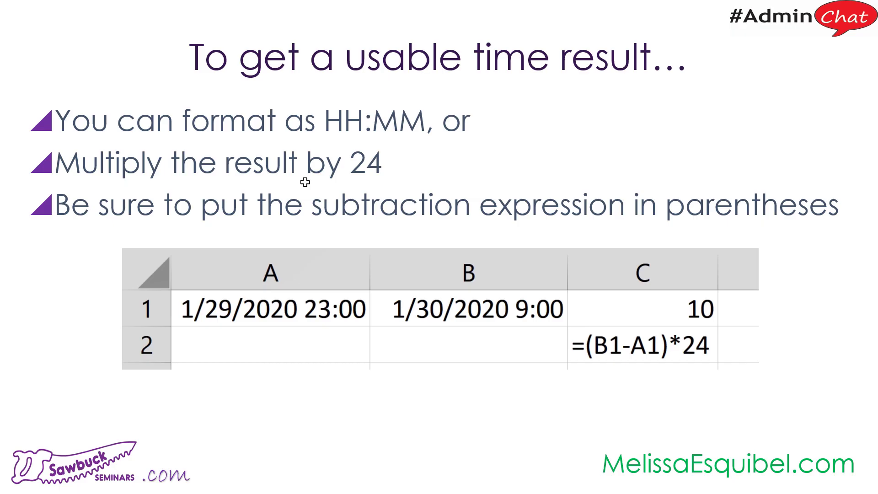
Replay the slide's demo clip, advance to the Start and End on Different Days slide, then return to Excel.
mouse_move(212, 328)
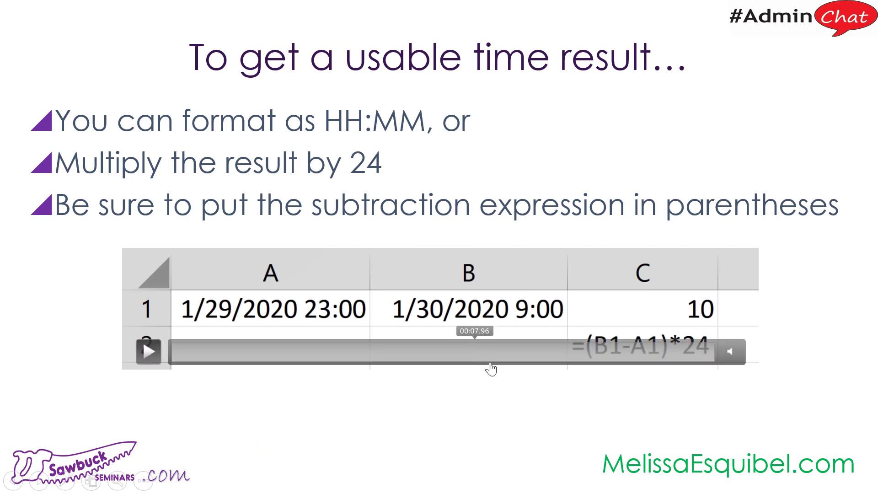
left_click(365, 345)
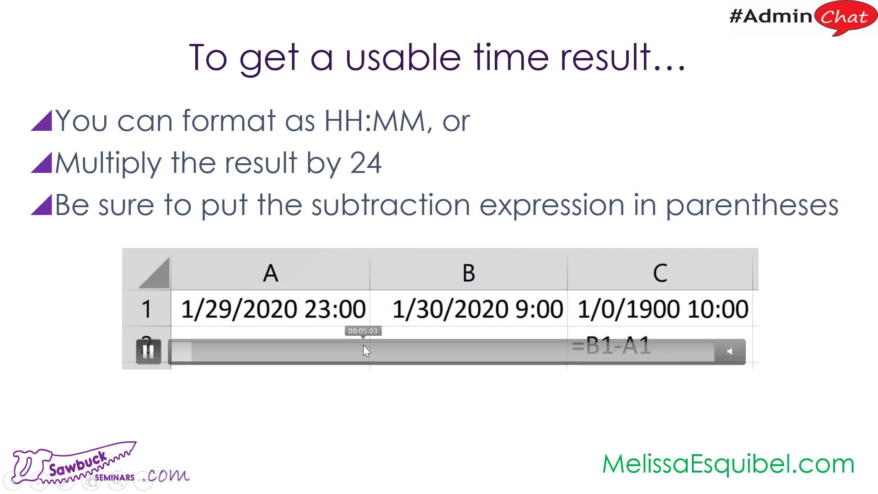
key("Right")
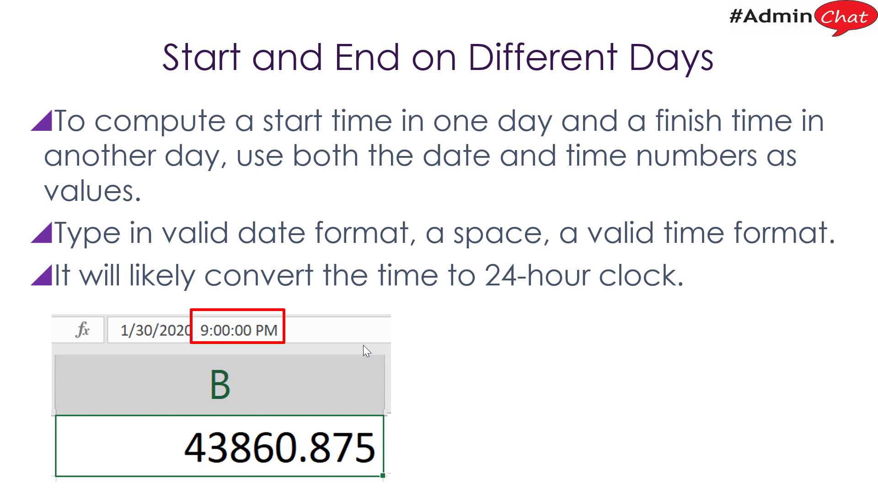
key("alt+Tab")
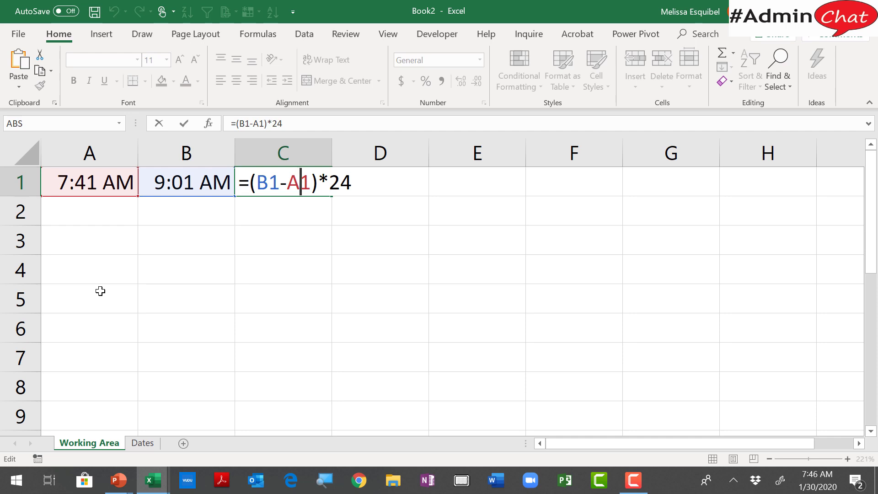
Enter the start date-time 1/30/2020 11:30 PM in cell A5.
left_click(101, 292)
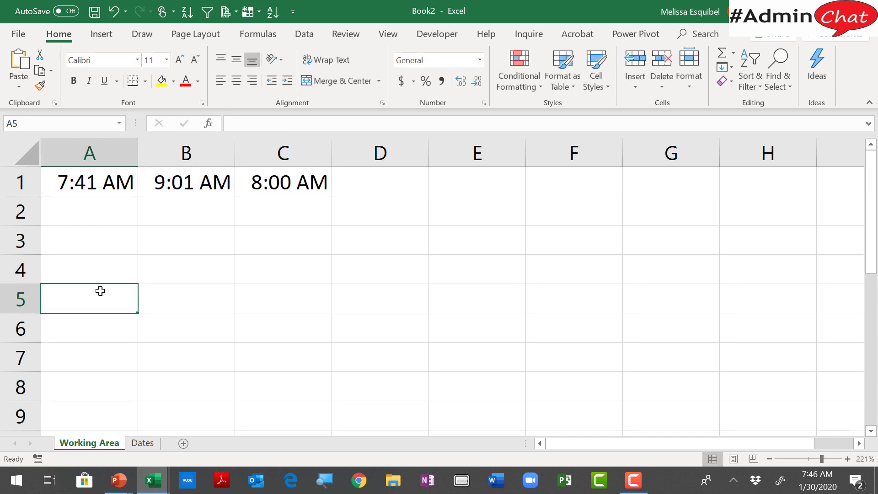
type("1/3")
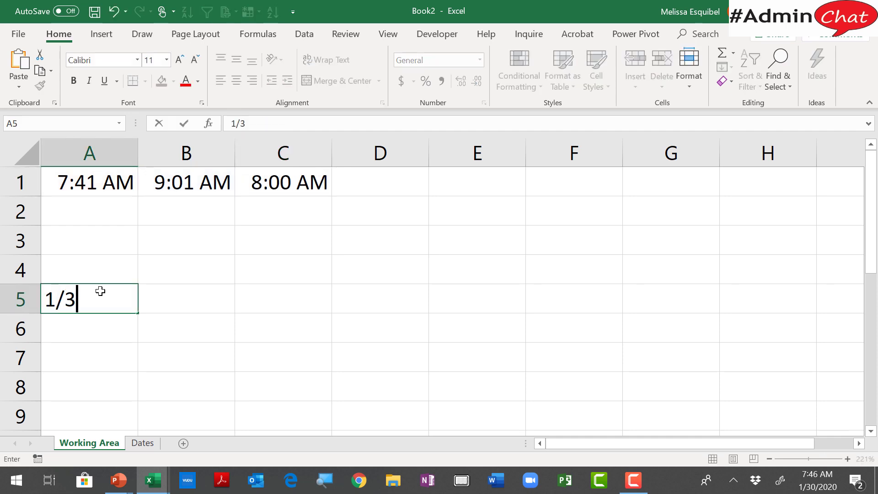
type("0/2020 ")
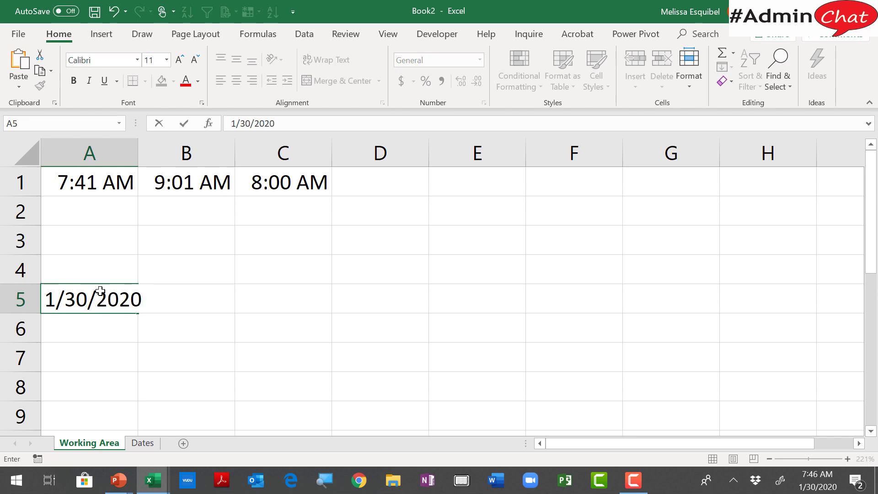
type("11:30 PM")
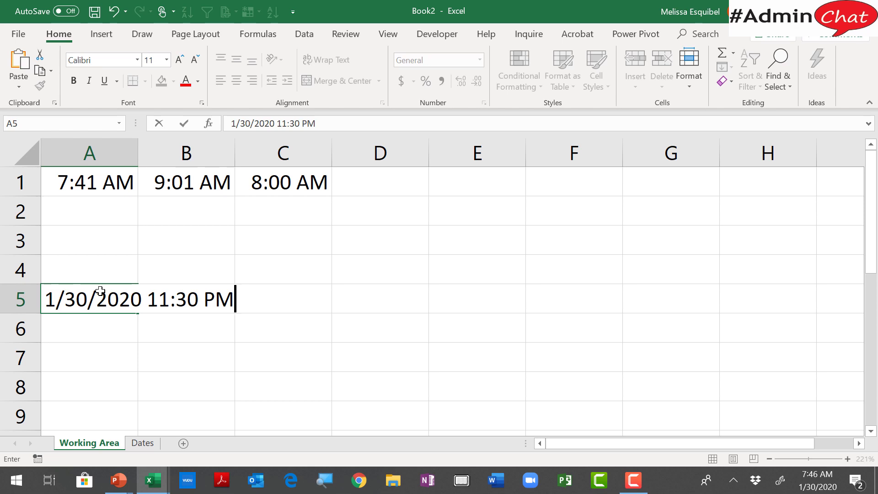
key("Return")
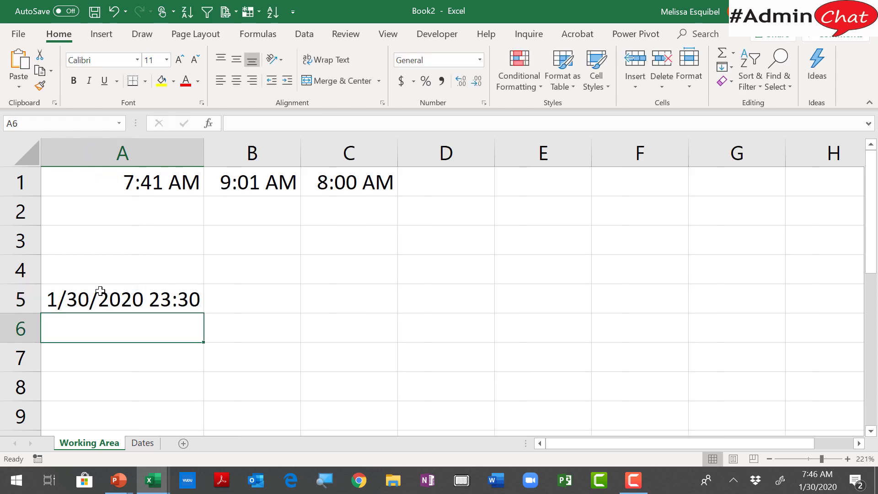
Widen column A to fit the A5 date-time and re-commit the entry unchanged.
left_click_drag(204, 152, 265, 156)
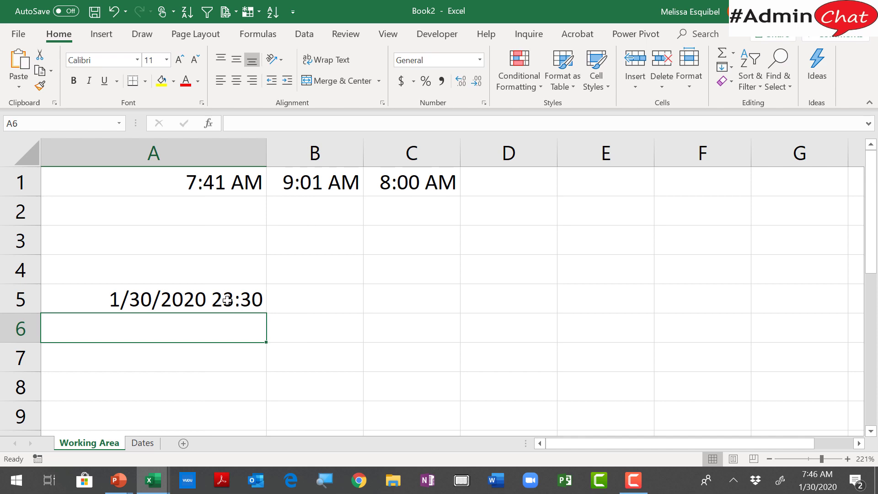
double_click(227, 300)
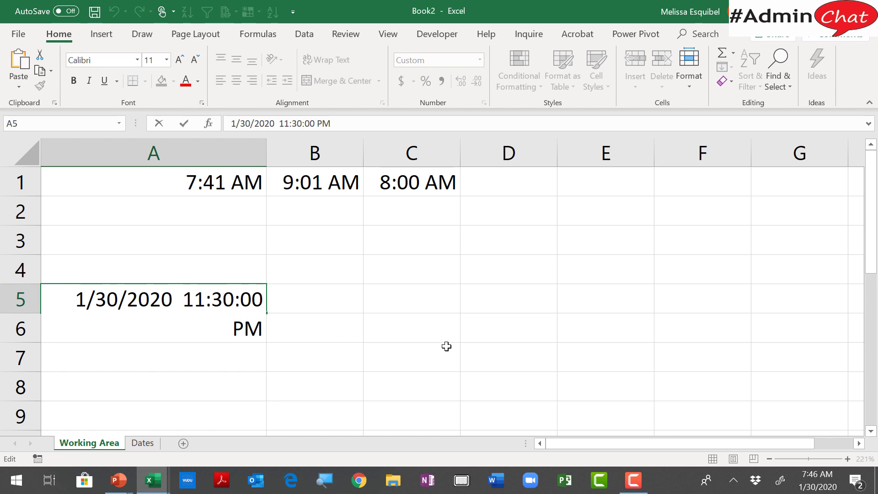
key("Return")
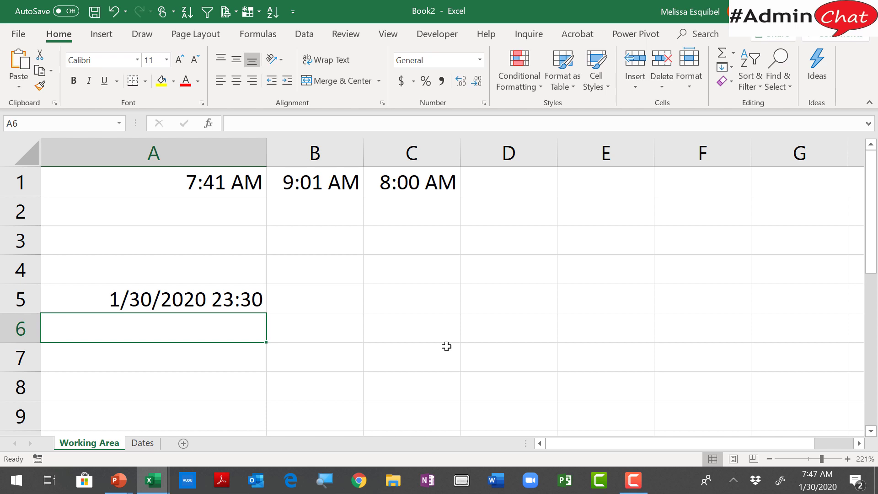
Clear A5's formatting to reveal serial number 43860.97917, then undo back to 1/30/2020 23:30.
left_click(226, 304)
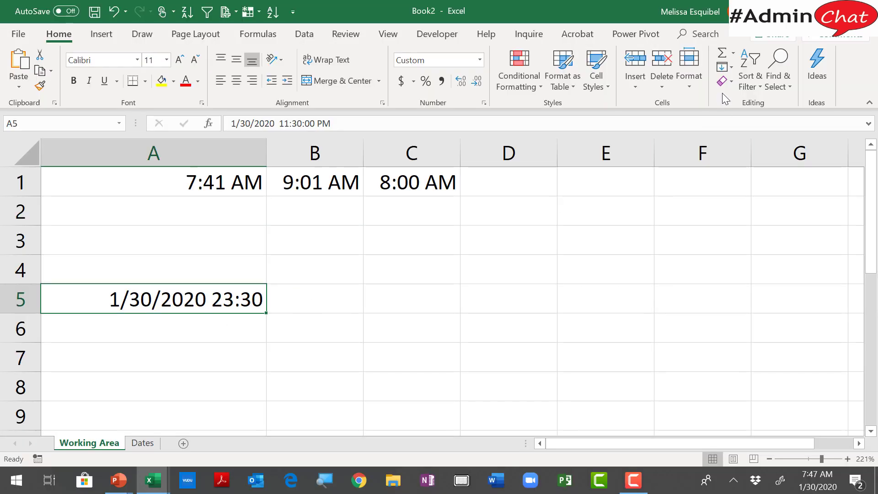
left_click(724, 83)
left_click(737, 114)
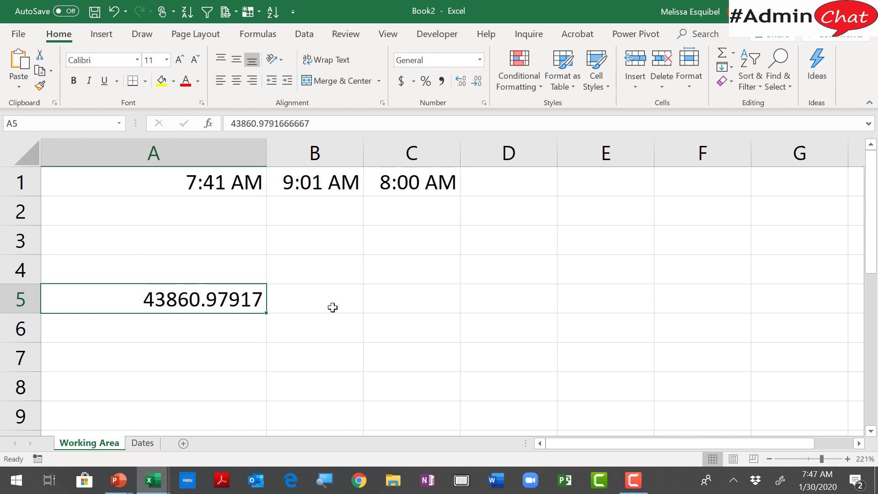
key("Down")
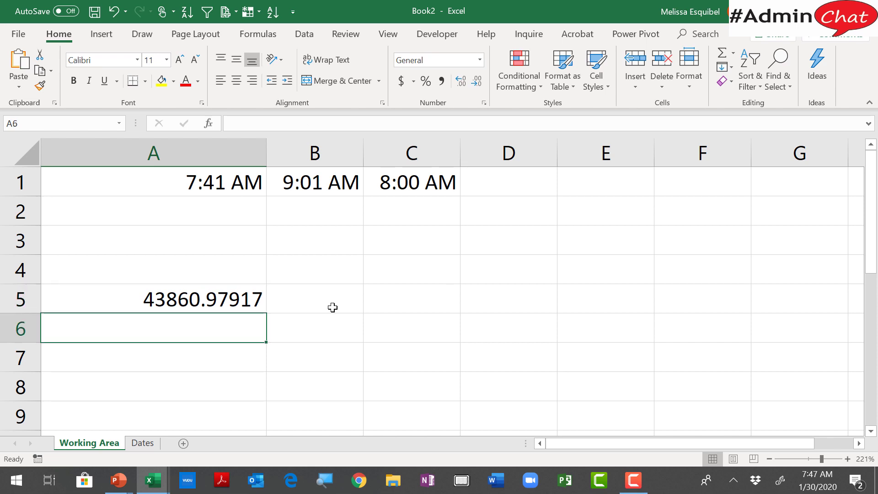
key("ctrl+z")
Enter the end date-time 1/31/2020 2:00 AM in cell B5.
left_click(333, 308)
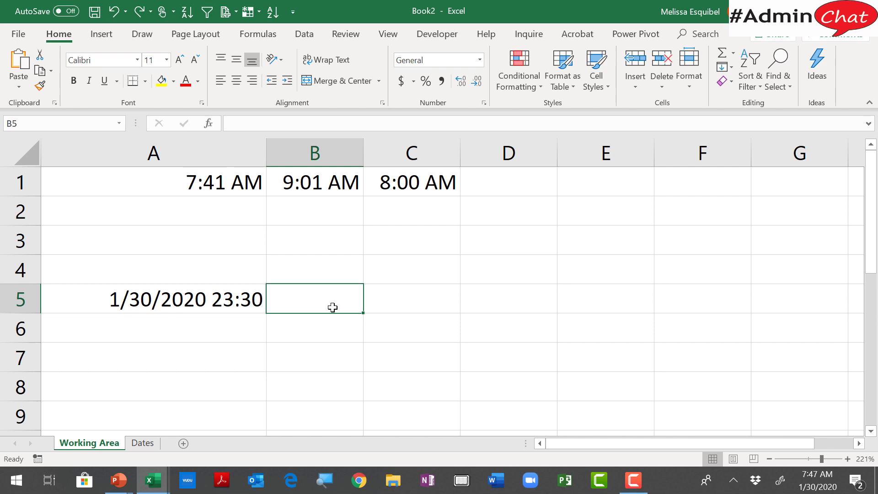
type("1/3")
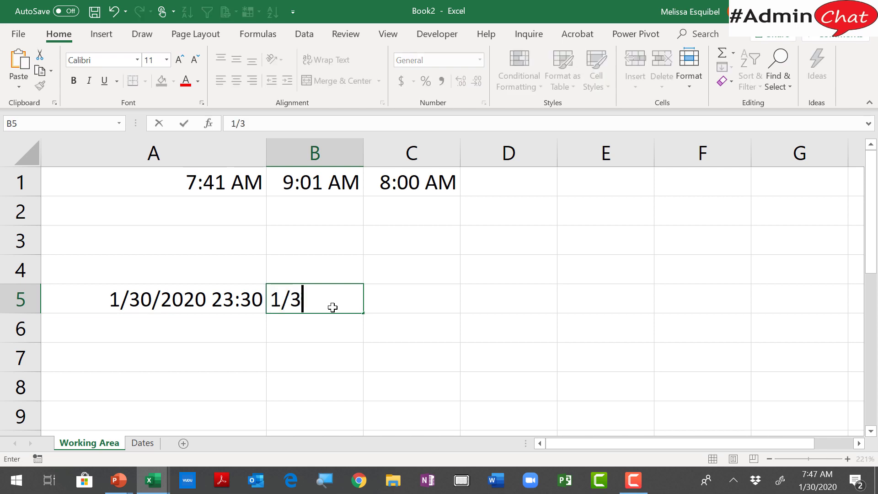
type("1/20")
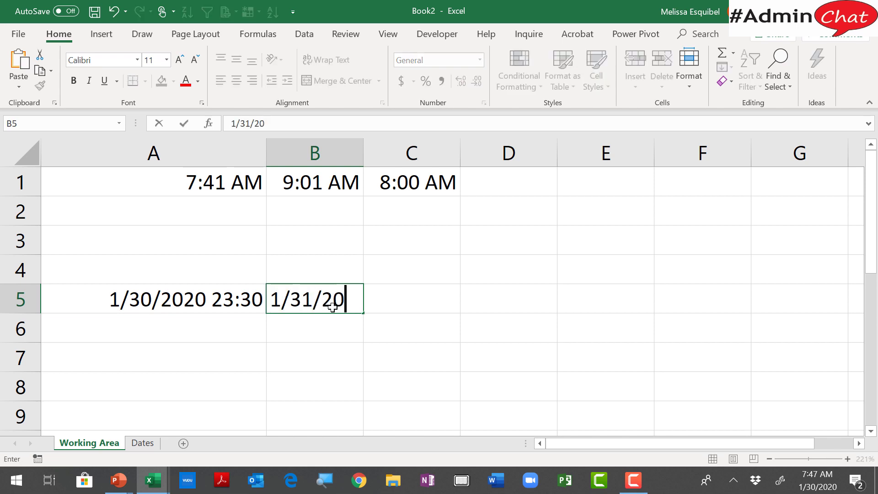
type("20 2")
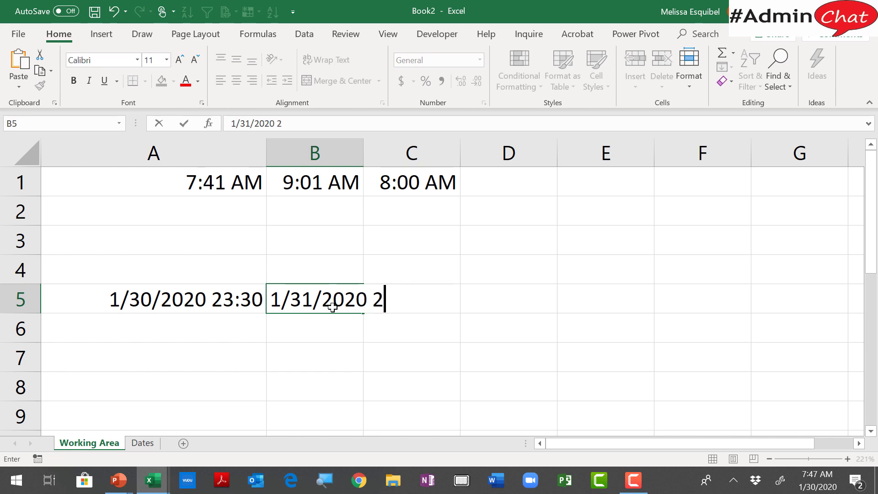
type(":00 AM")
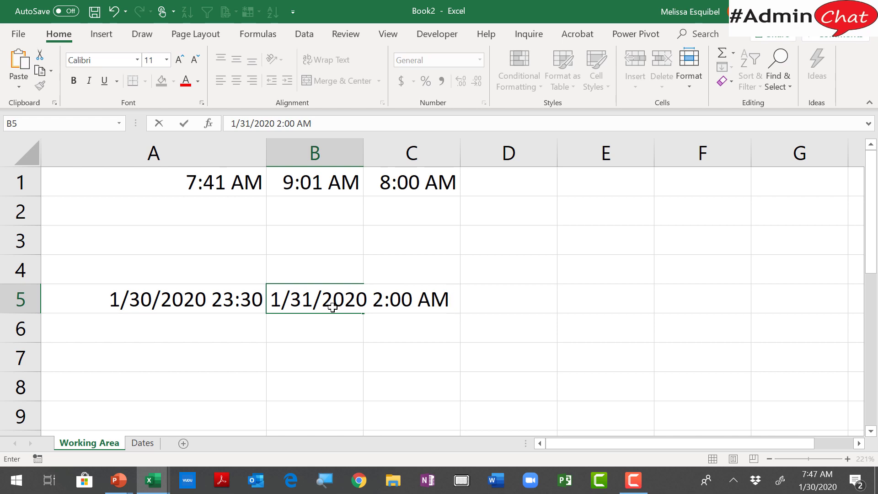
key("Return")
left_click(341, 304)
right_click(342, 302)
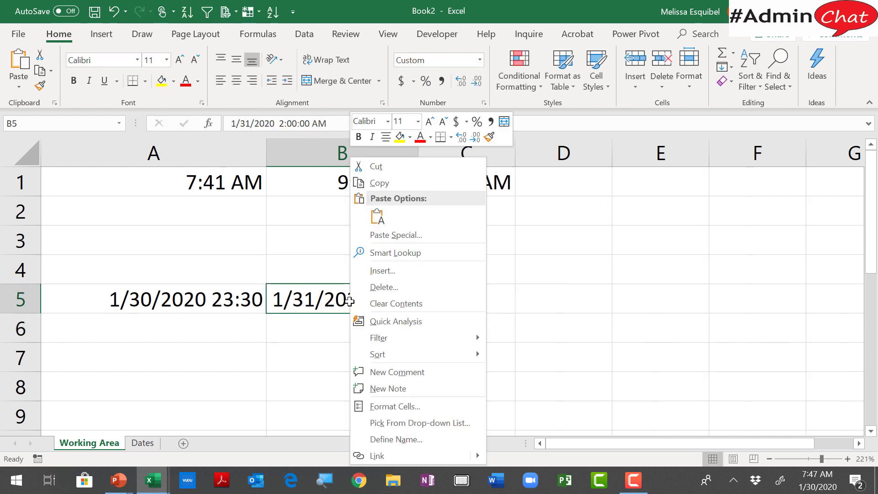
left_click(308, 302)
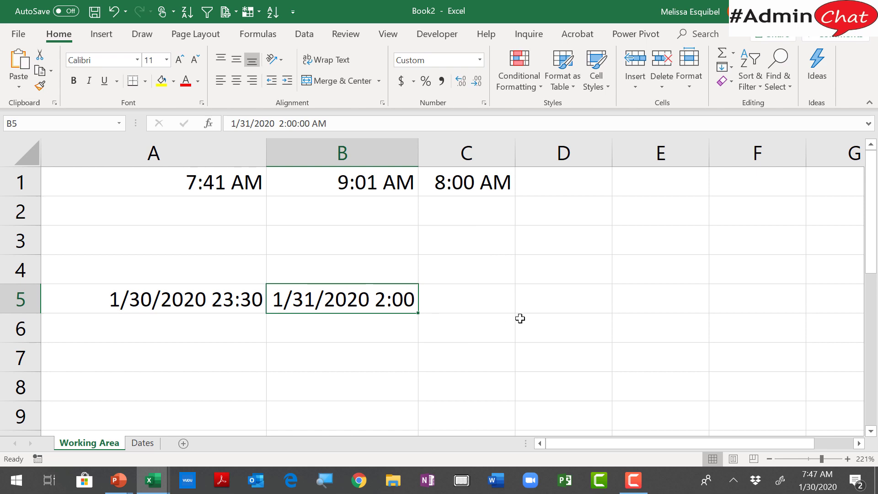
Enter =B5-A5 in C5 to subtract the start time from the end time.
left_click(482, 313)
type("=")
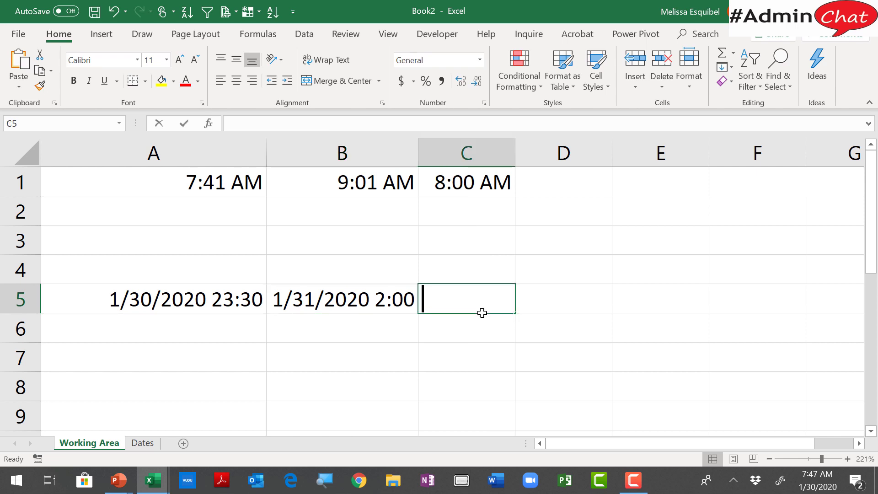
key("Left")
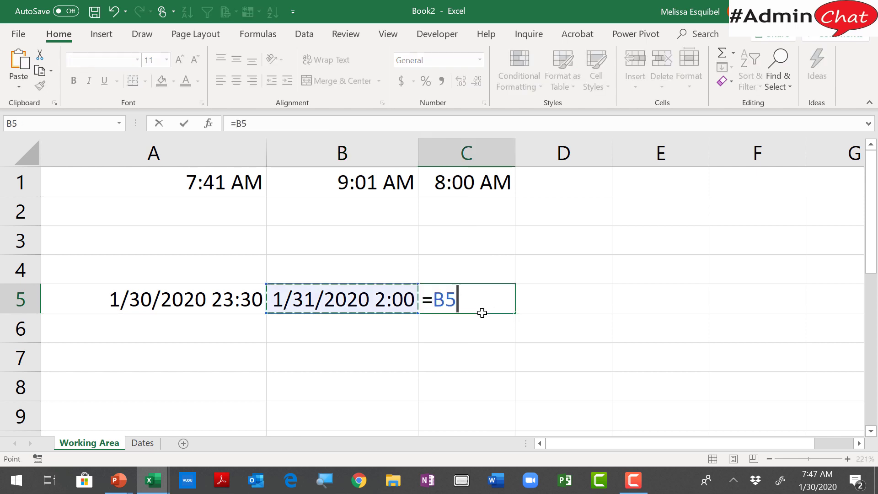
type("-")
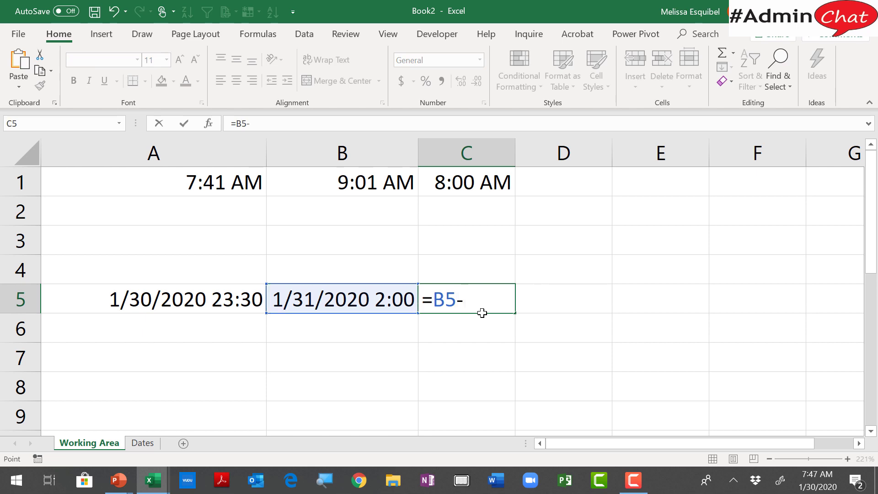
key("Left")
key("Left")
key("Return")
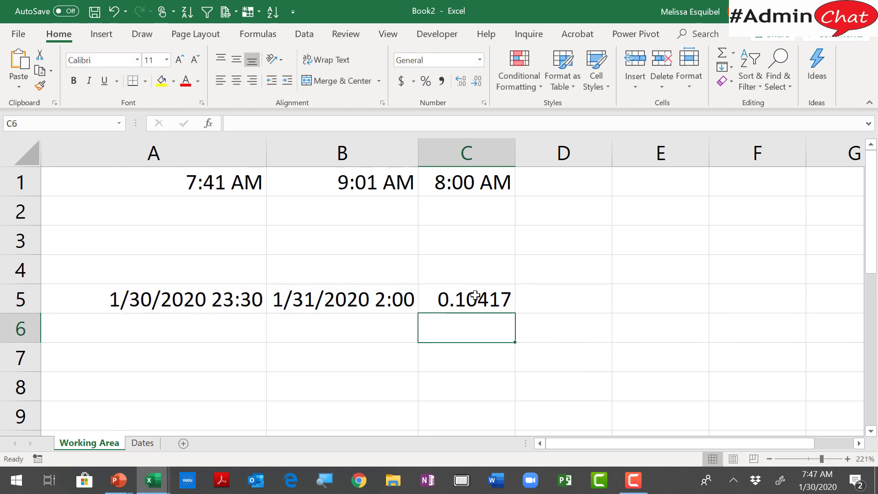
Edit C5 to =(B5-A5)*24 so it returns 2.5 elapsed hours.
left_click(475, 296)
double_click(433, 296)
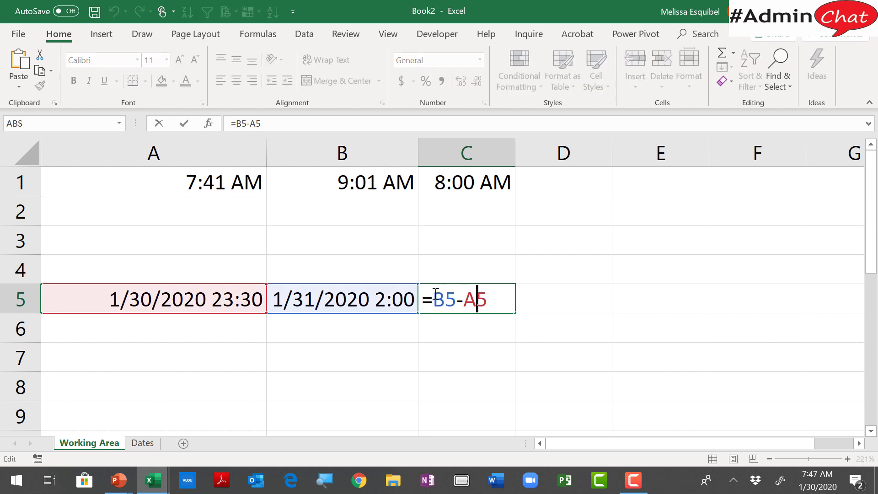
right_click(433, 296)
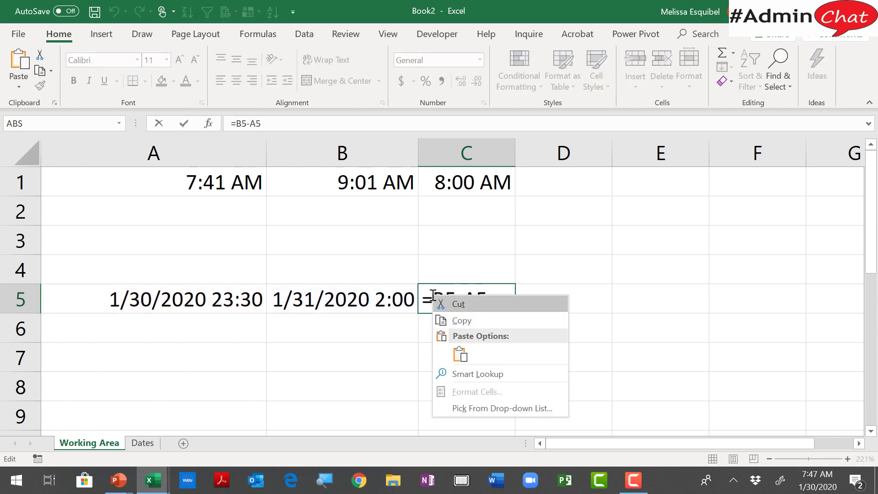
key("Escape")
key("Left")
type("(")
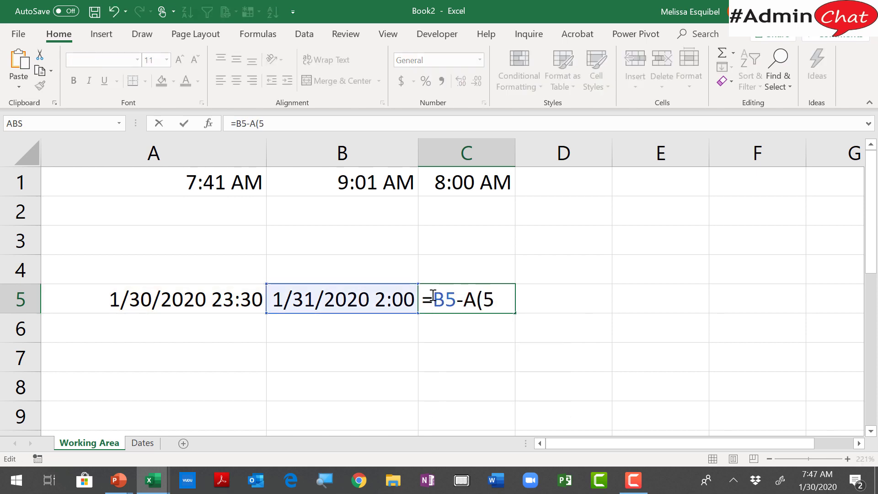
key("BackSpace")
left_click(432, 295)
type("(")
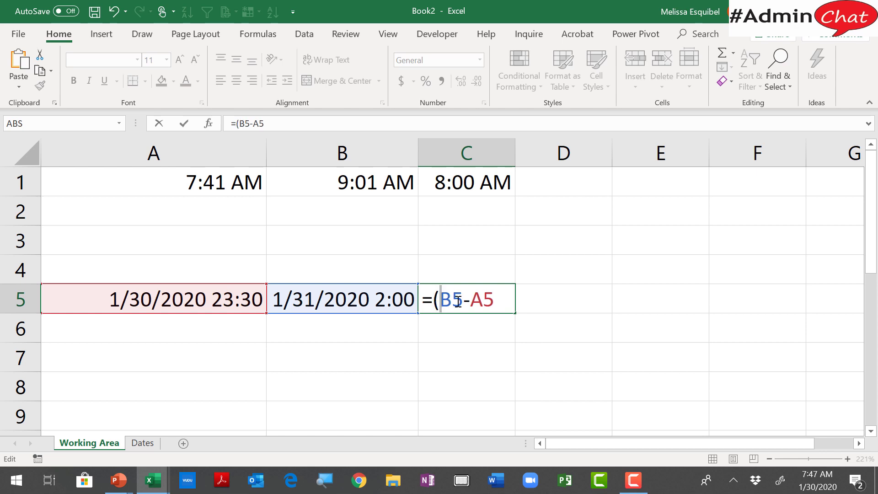
left_click(498, 301)
type(")*24")
key("Return")
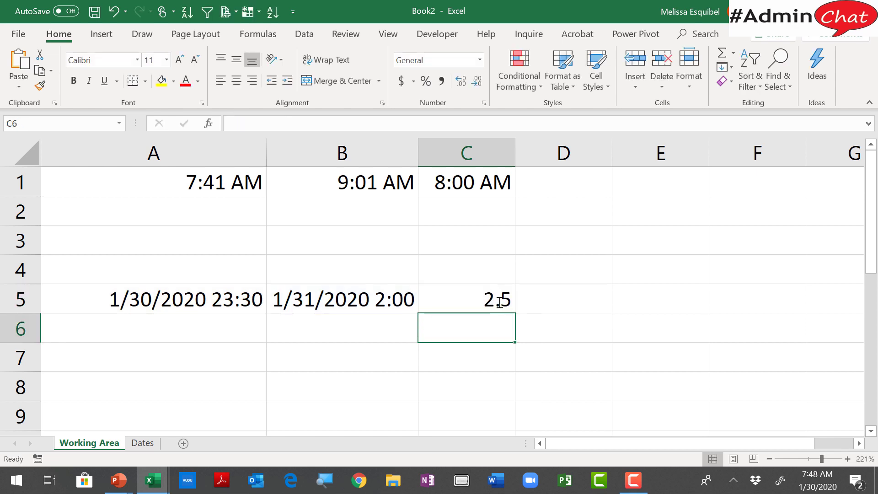
left_click(562, 341)
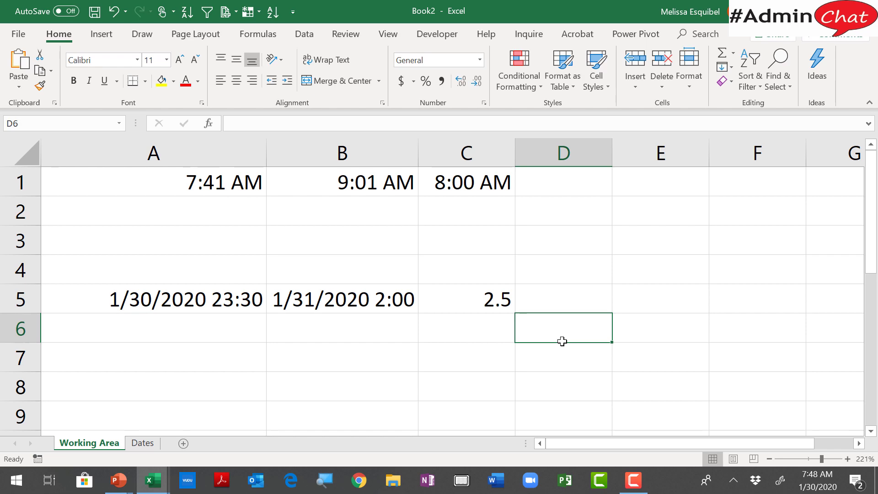
Advance the slide show two slides to DATE Function, then switch to the Admin Chat dates workbook.
key("alt+Tab")
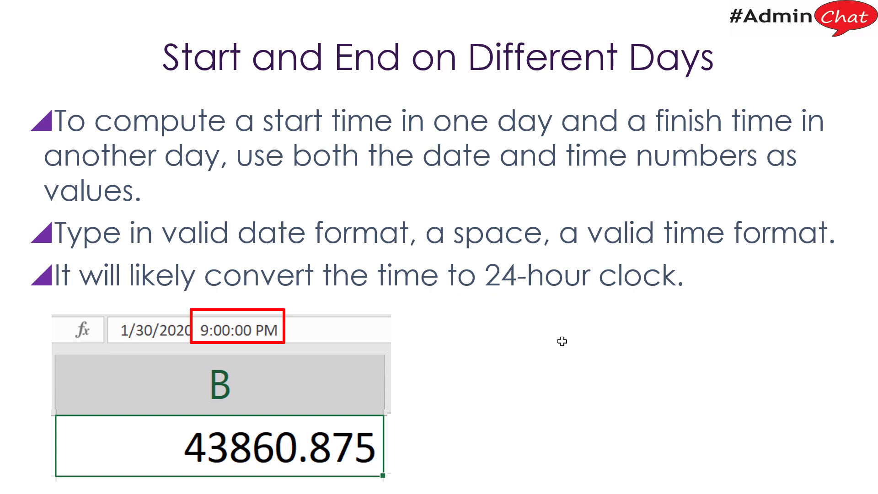
key("Right")
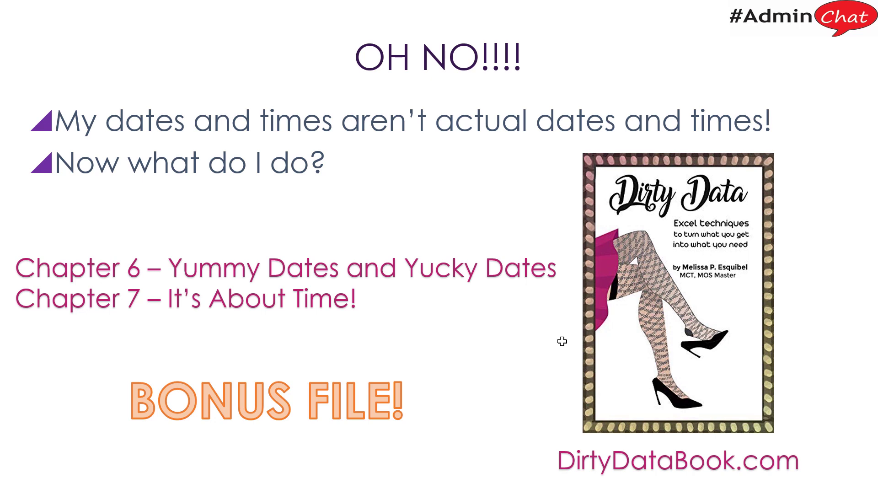
key("Right")
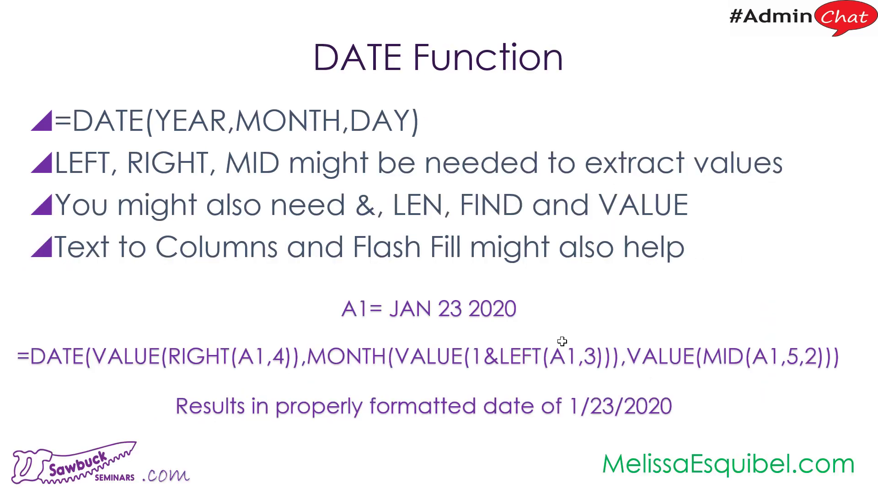
key("alt+Tab")
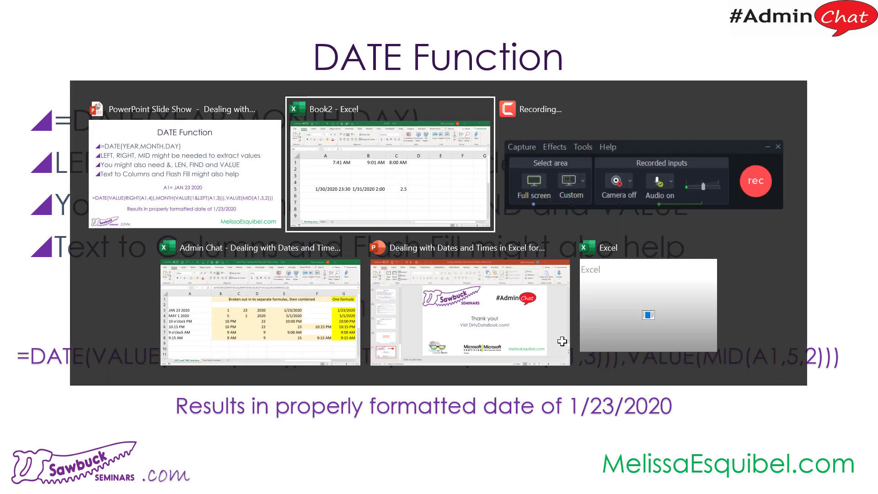
key("alt+Tab")
key("alt+Tab")
key("alt+Tab")
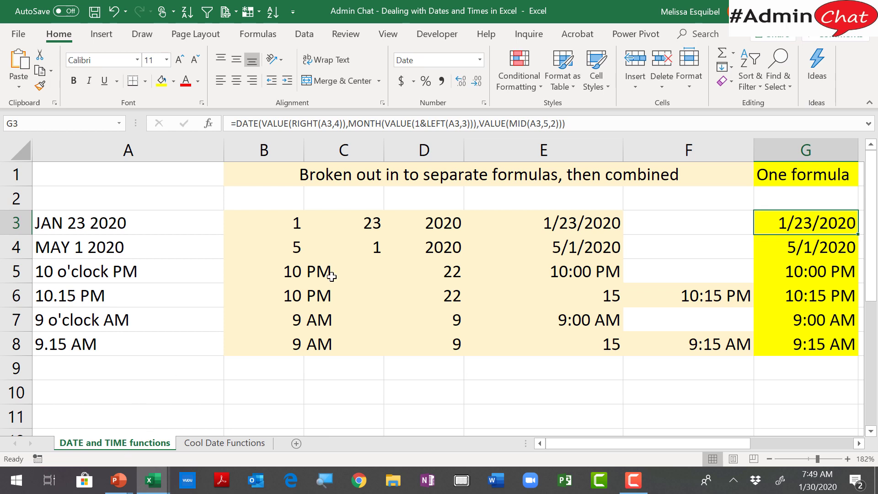
Inspect the text date JAN 23 2020 and the DATE formula in E3, then return to Book2.
left_click(127, 223)
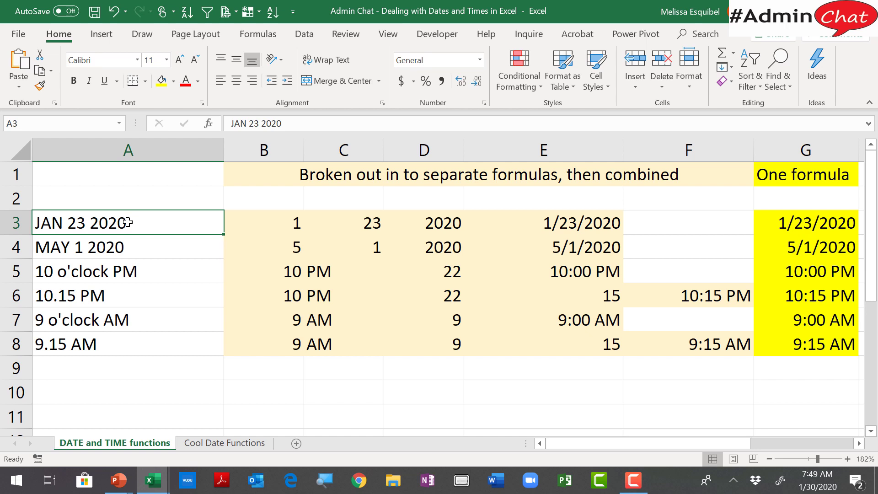
left_click(587, 228)
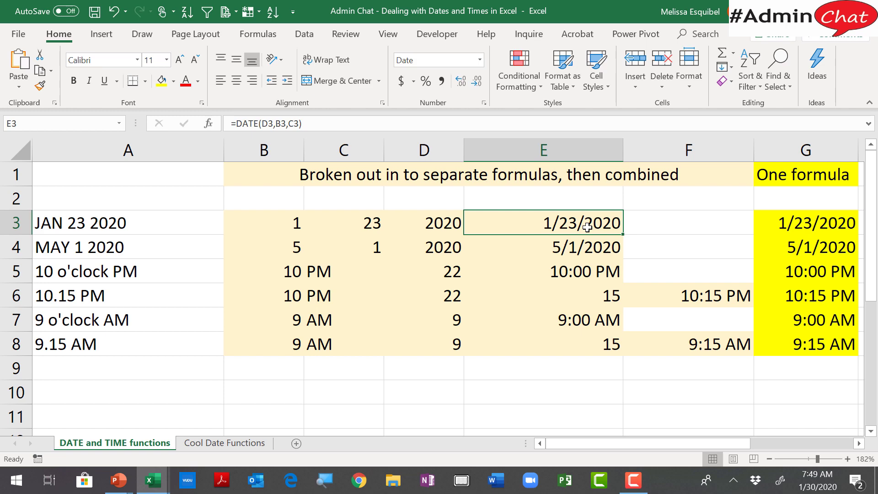
key("ctrl+Tab")
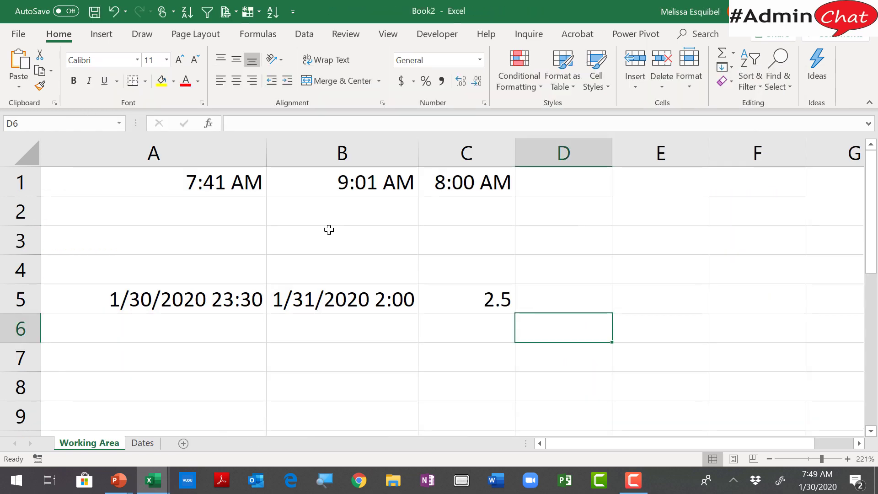
Add a blank Sheet6 and show the Dates sheet zoomed to 164%.
left_click(183, 444)
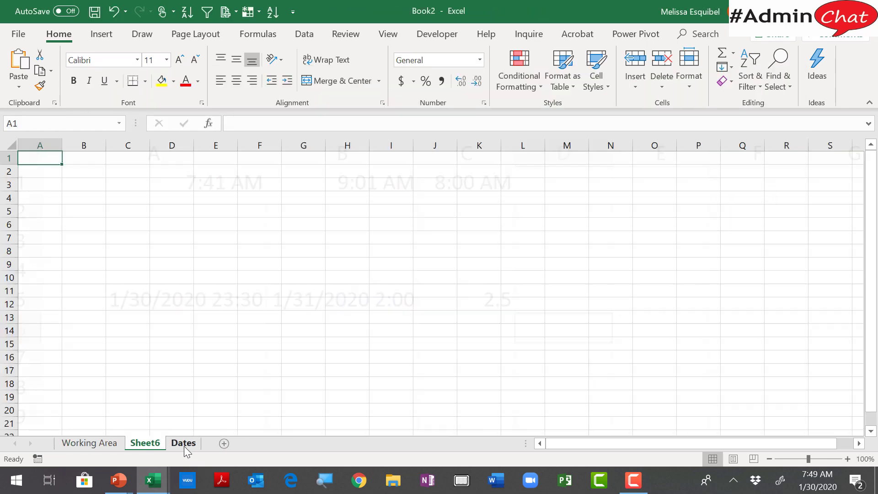
left_click(184, 446)
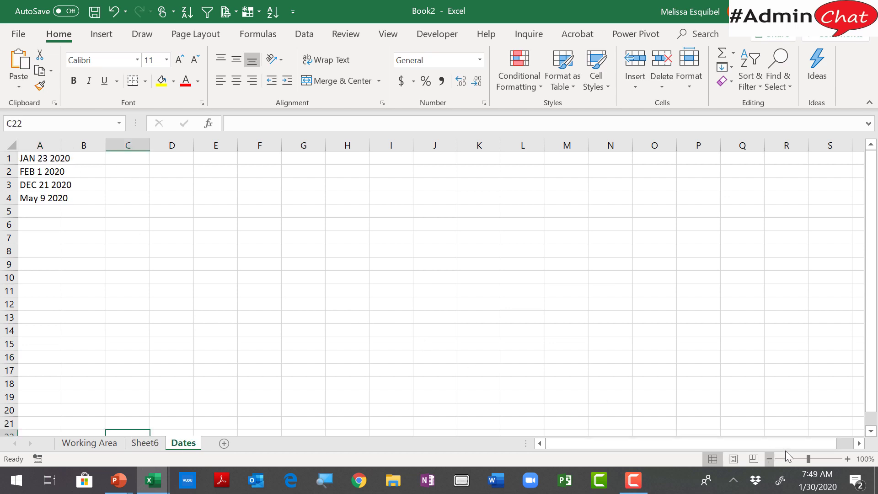
left_click(818, 458)
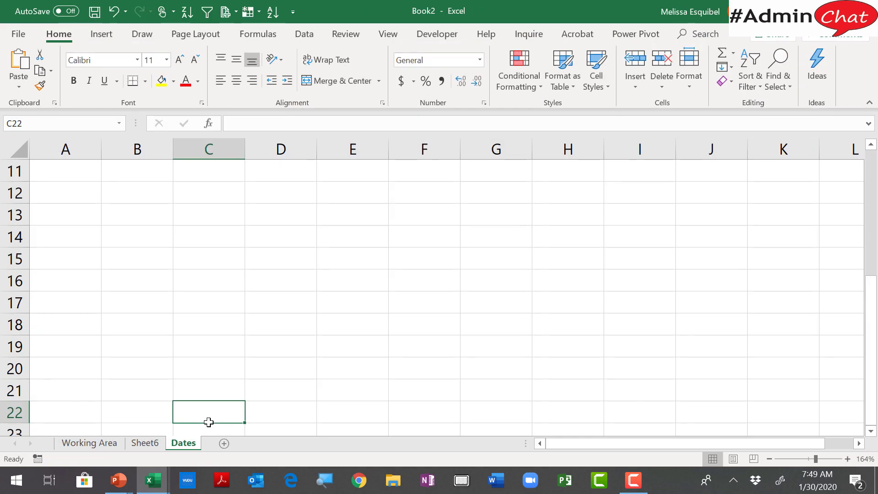
left_click(147, 448)
left_click(183, 444)
Copy the four text dates in A1:A4 of Dates to Sheet6 at A1 and autofit column A.
key("ctrl+Home")
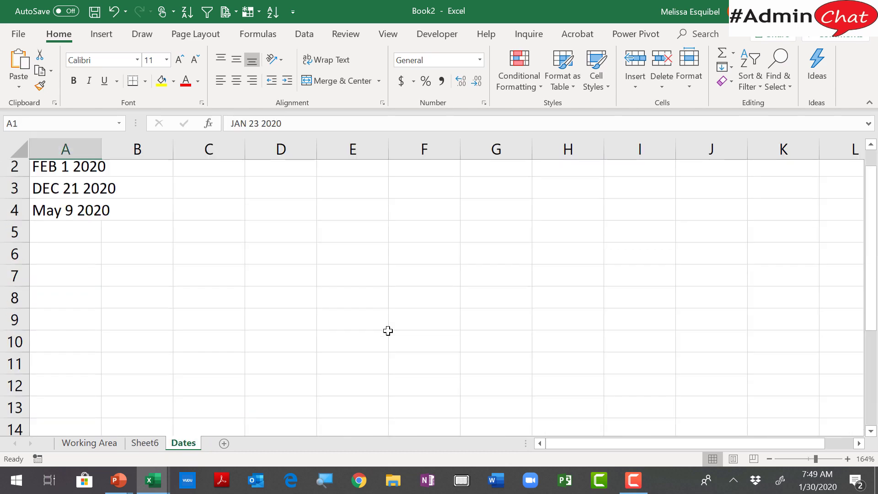
left_click_drag(72, 170, 68, 237)
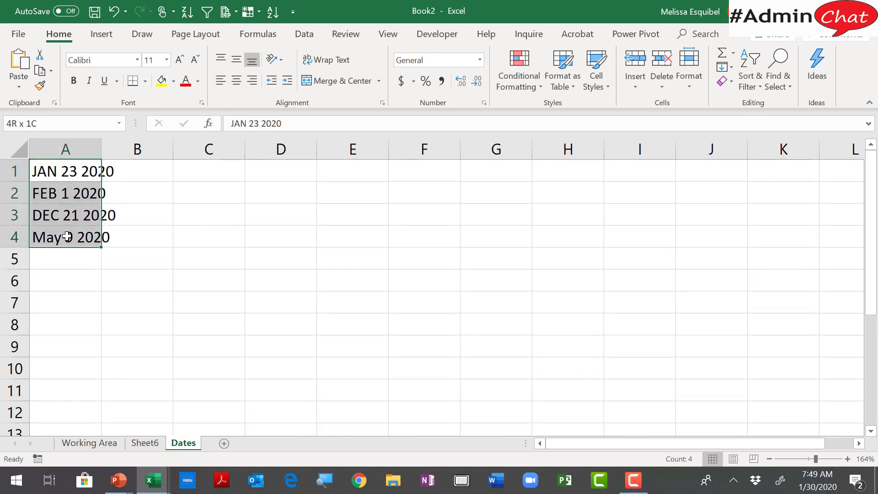
key("ctrl+c")
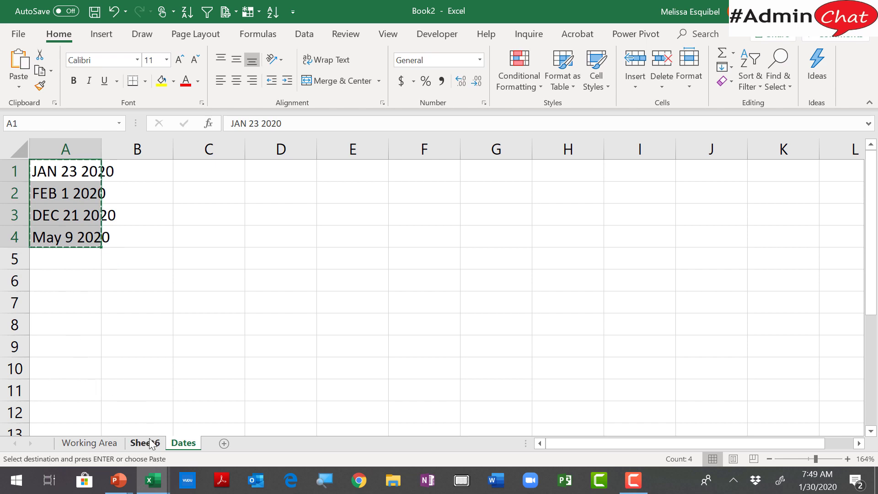
left_click(147, 444)
key("ctrl+v")
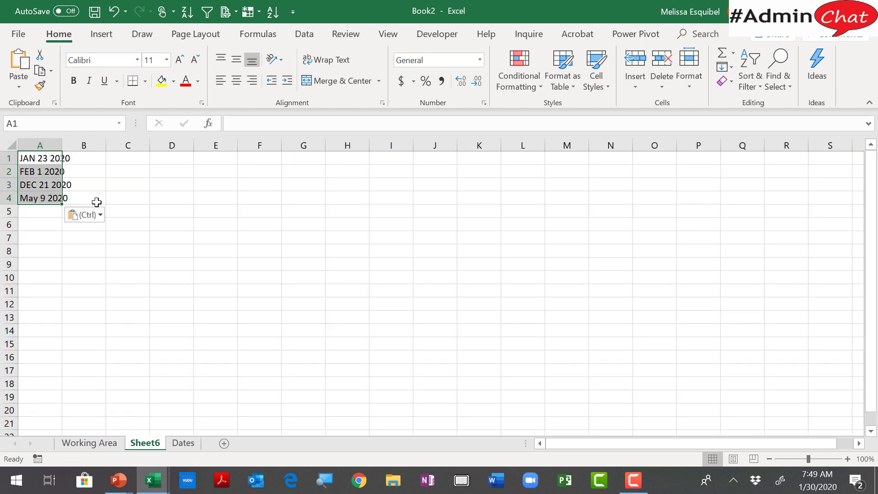
left_click(824, 460)
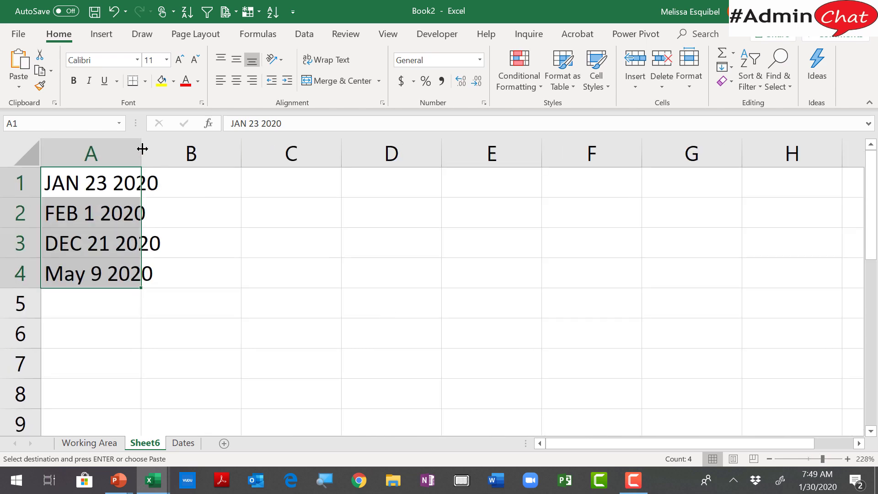
double_click(142, 149)
left_click(213, 177)
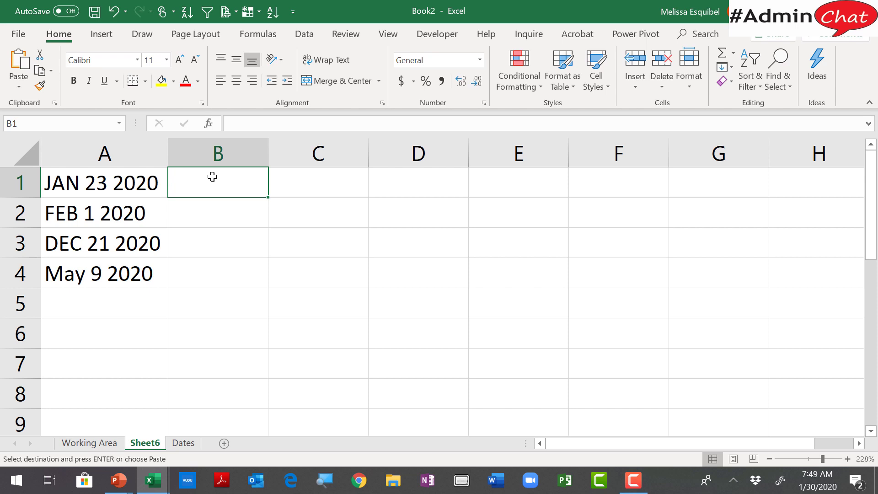
Type JAN and FEB in B1:B2 and accept Flash Fill for the remaining month names.
type("JAN")
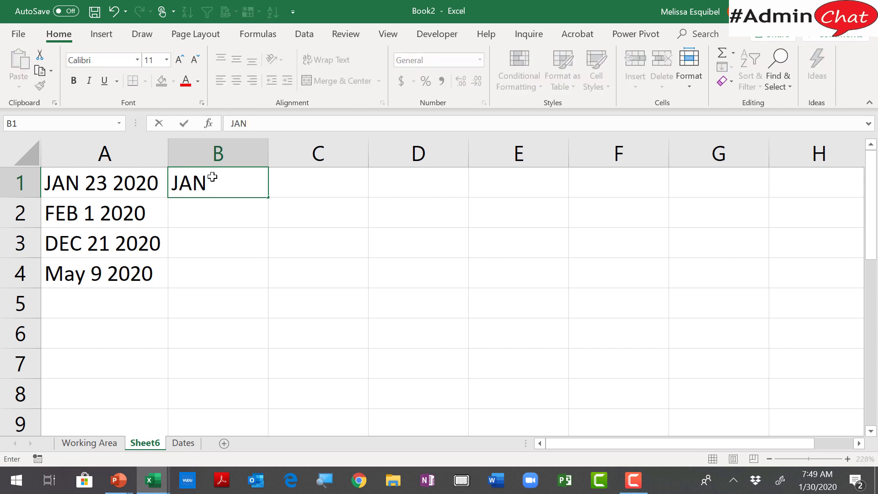
key("Return")
type("FEB")
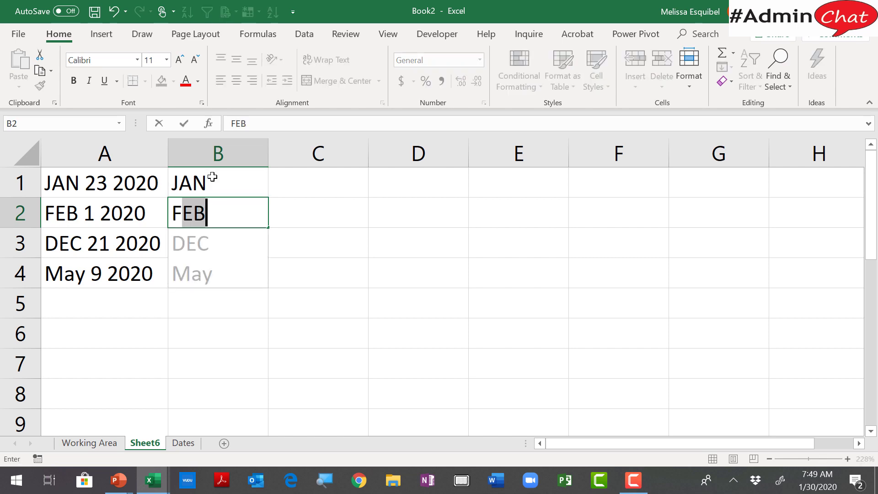
key("Tab")
Enter the day numbers 23, 1, 21 and 9 in C1:C4.
left_click(316, 180)
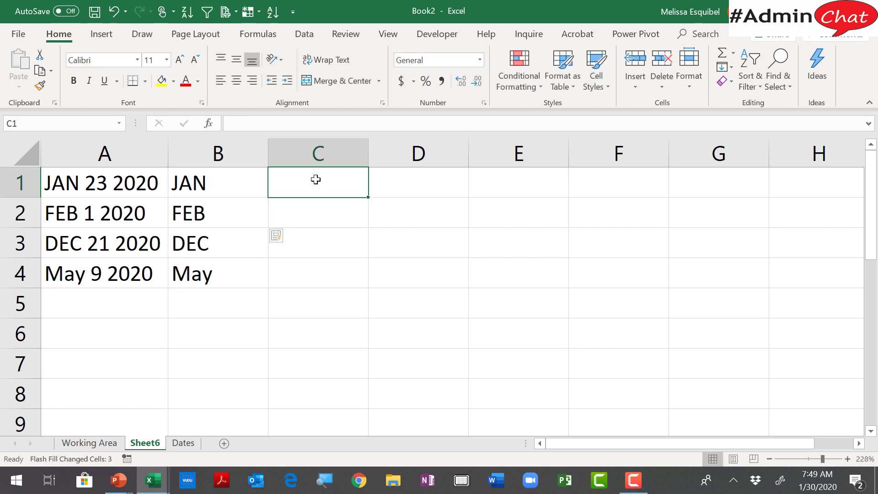
type("23")
key("Return")
type("1")
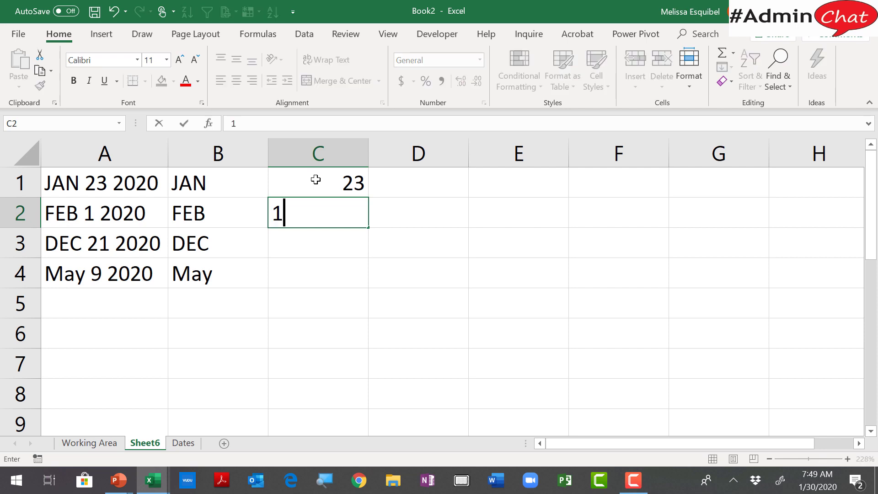
key("Return")
type("2")
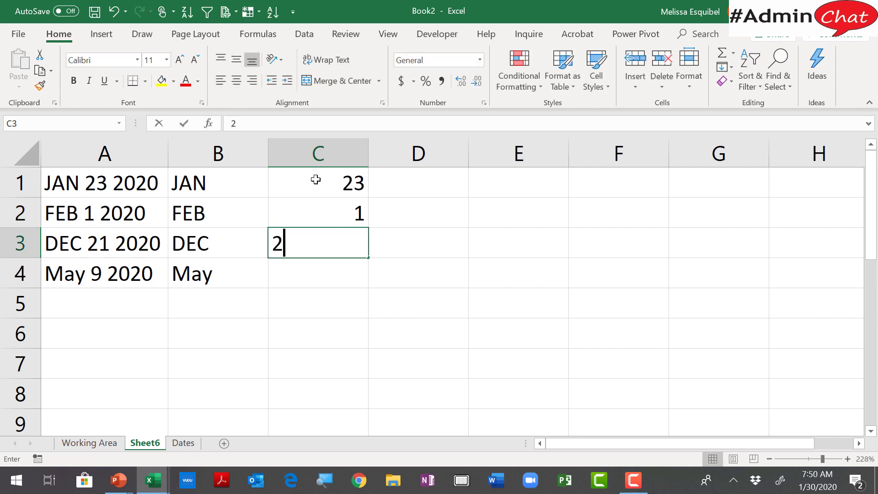
type("1")
key("Return")
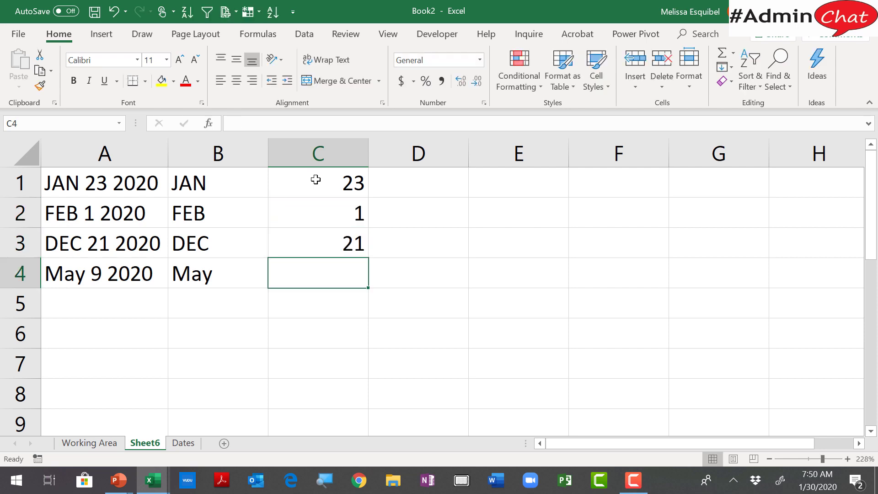
type("9")
key("Return")
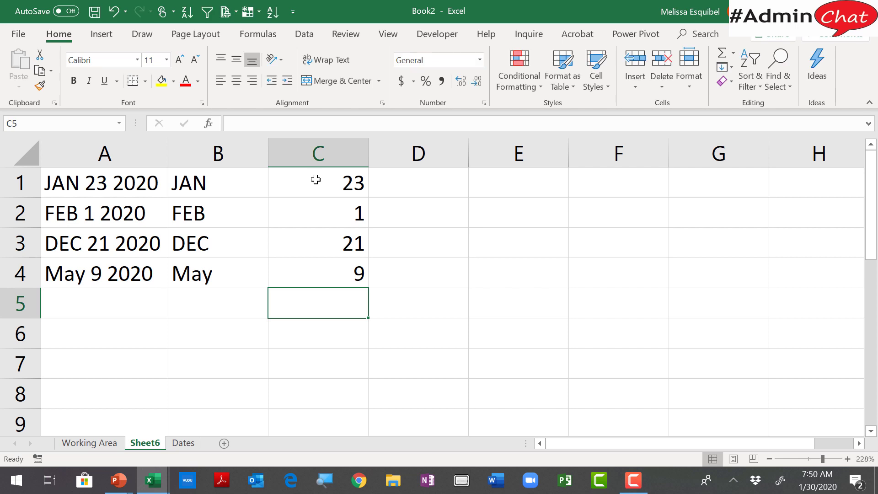
Enter 2020 in D1:D2 and fill it down through D4.
key("Up")
key("Up")
key("Up")
key("Up")
key("Right")
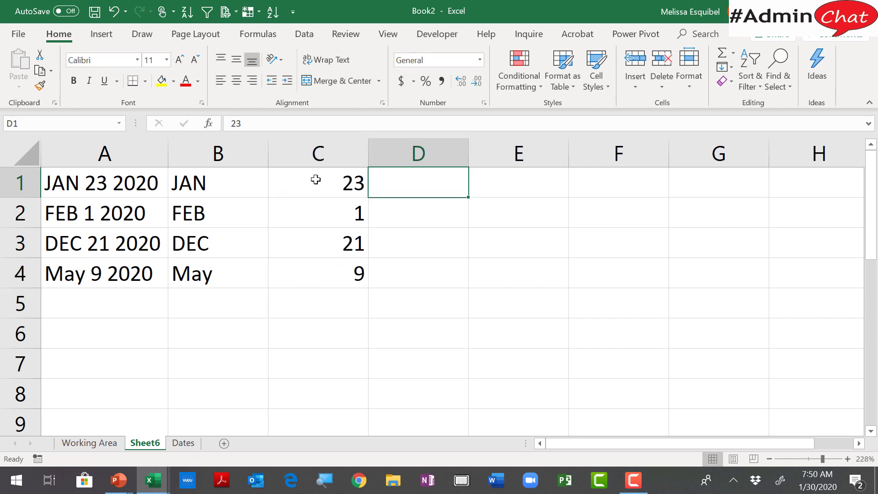
type("2020")
key("Return")
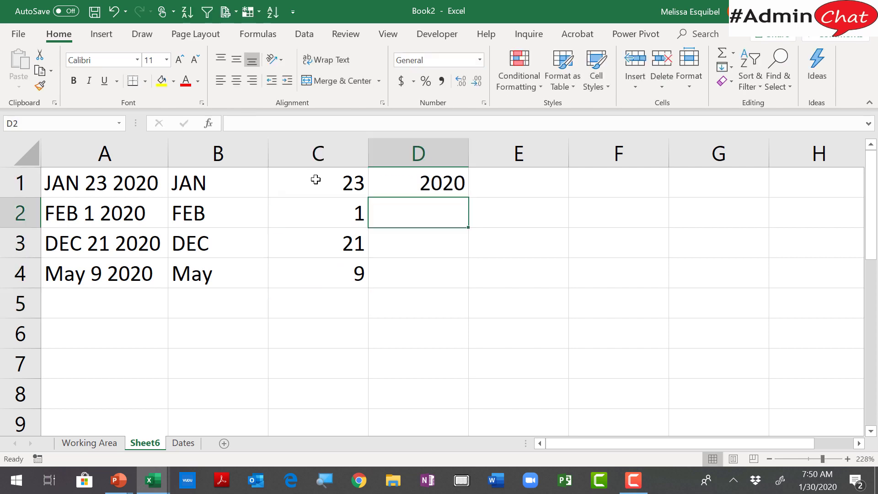
type("2020")
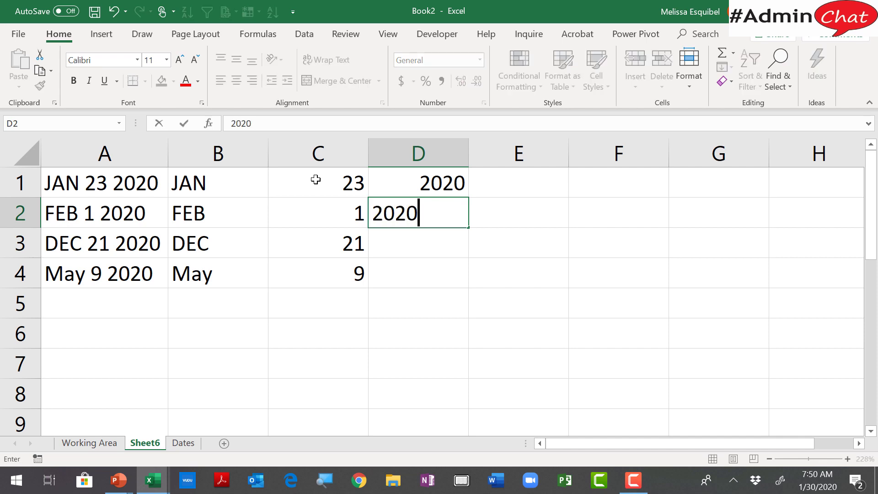
key("Return")
left_click(416, 219)
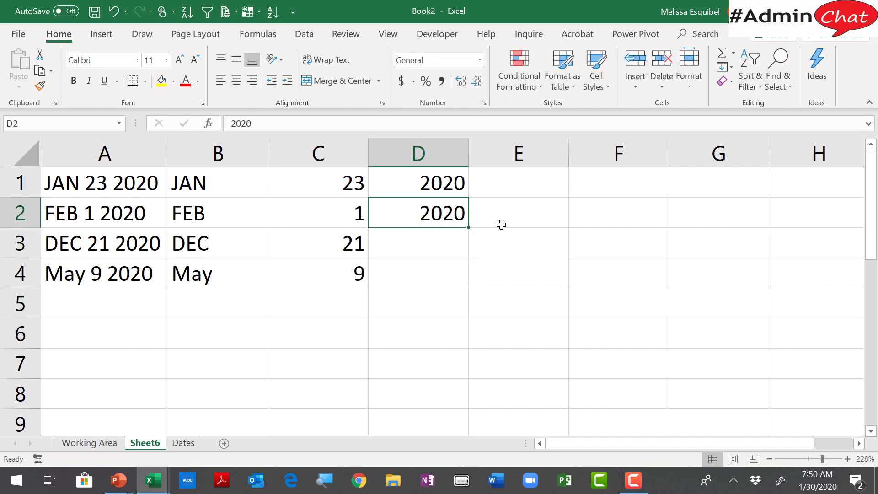
double_click(469, 228)
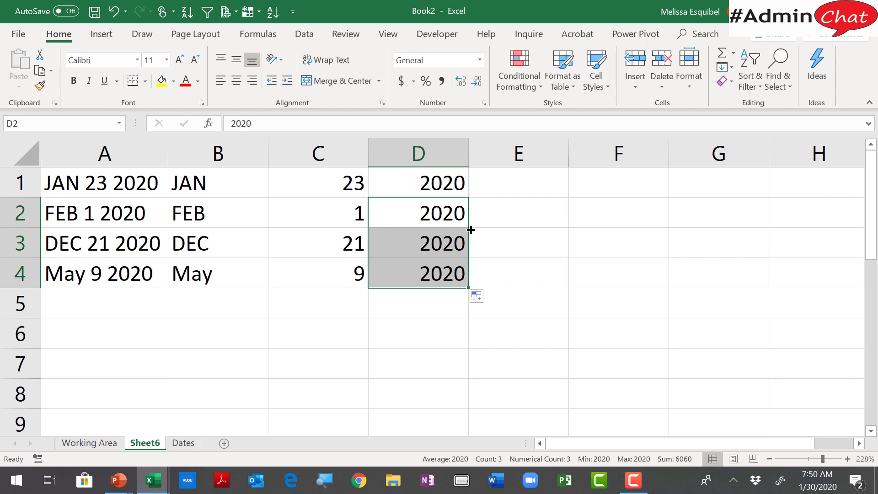
Look at the DATE Function slide, then come back to Book2.
key("alt+Tab")
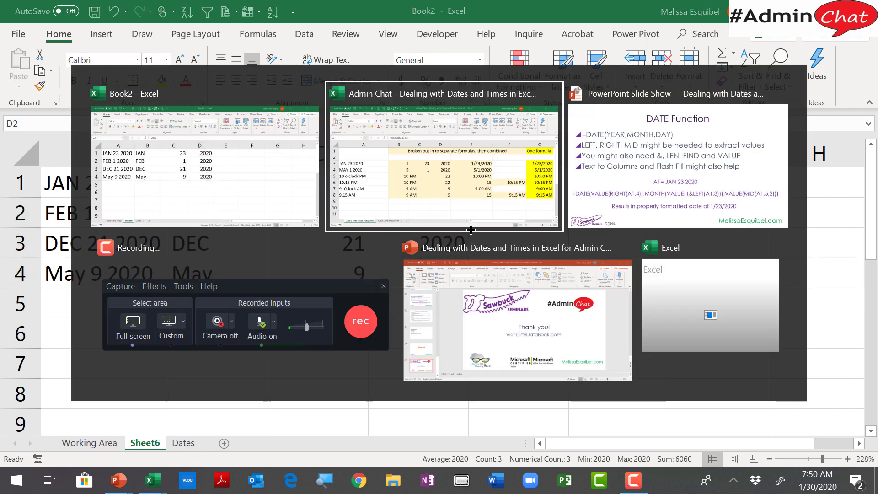
key("alt+Tab")
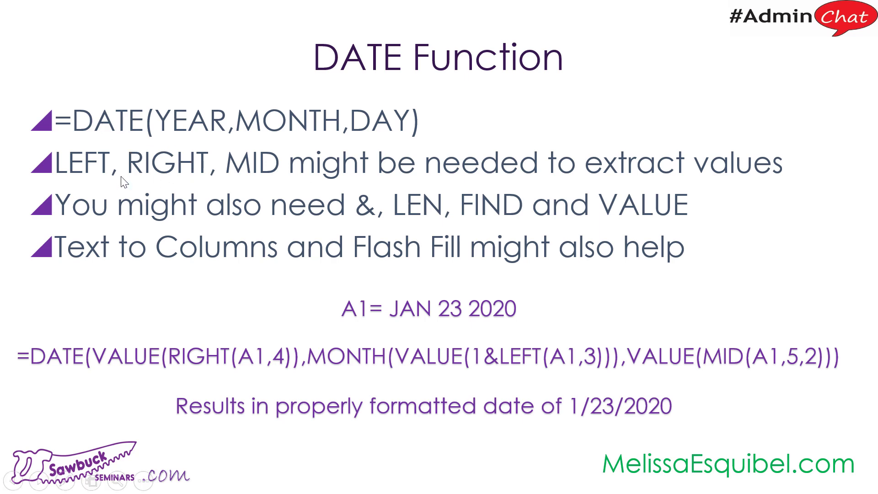
key("alt+Tab")
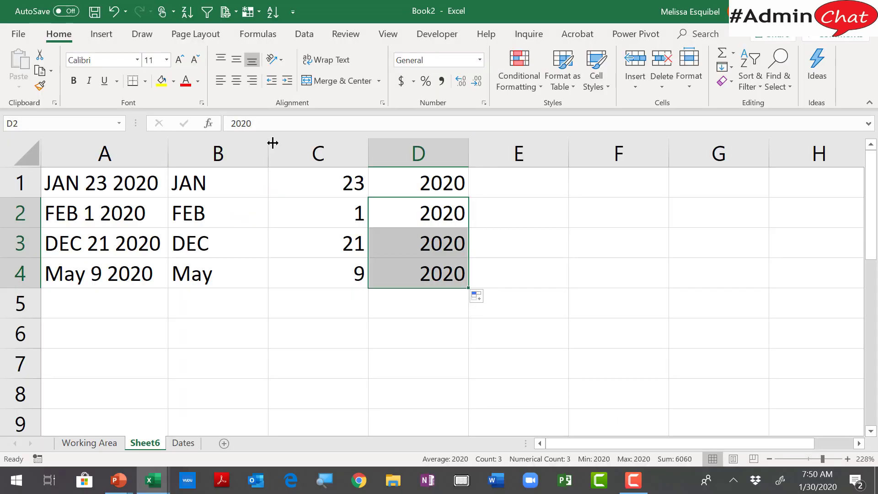
Delete the month, day and year entries in columns B through D.
left_click_drag(248, 152, 428, 155)
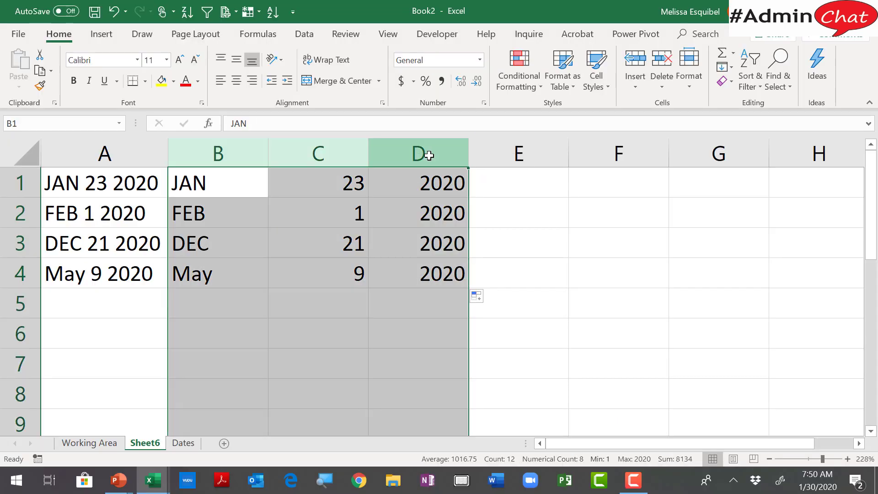
key("Delete")
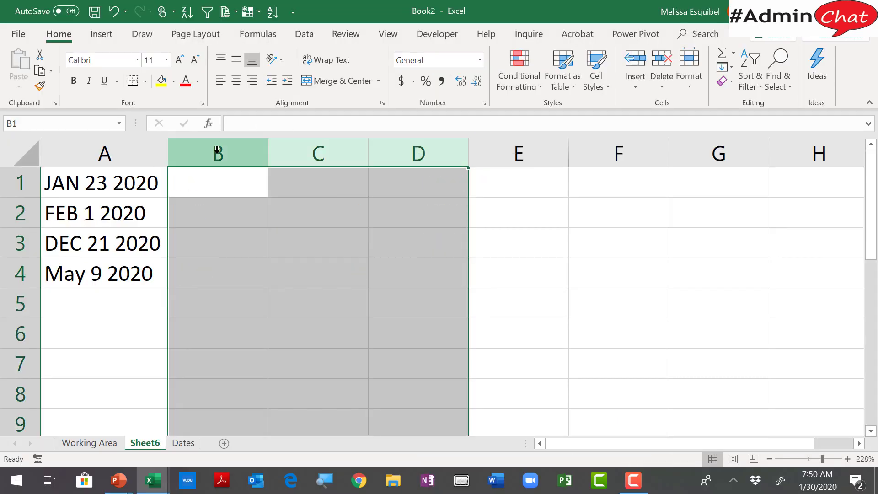
left_click(218, 175)
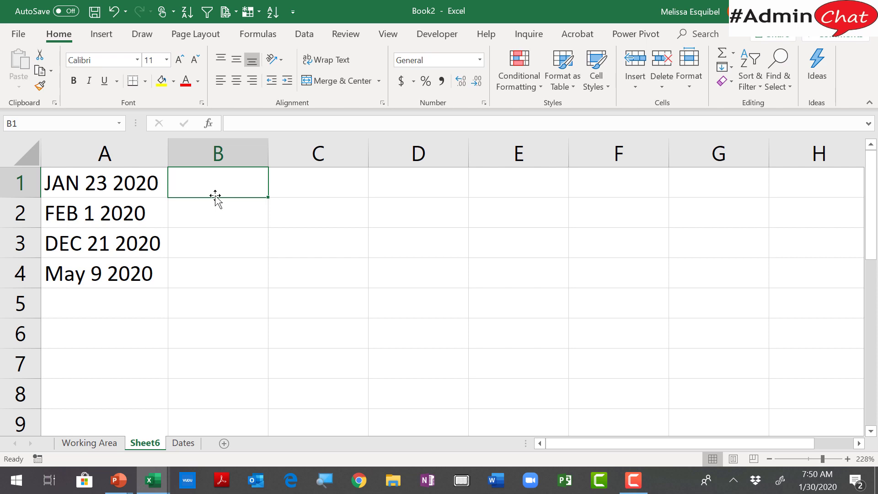
Split column A's text dates at the spaces with Text to Columns, Delimited by Space.
left_click(124, 153)
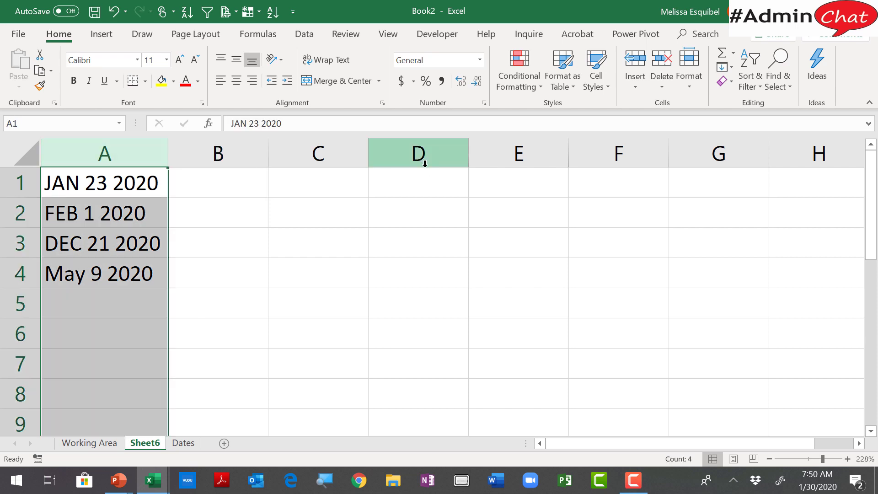
left_click(305, 41)
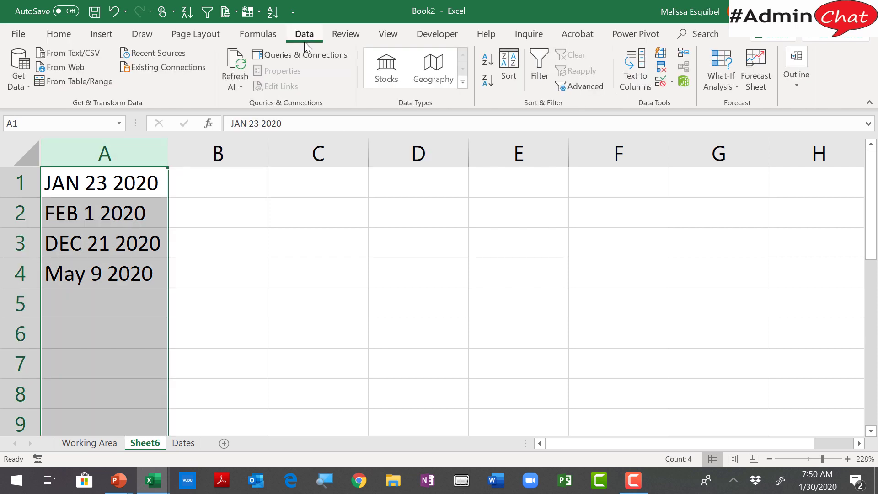
left_click(639, 76)
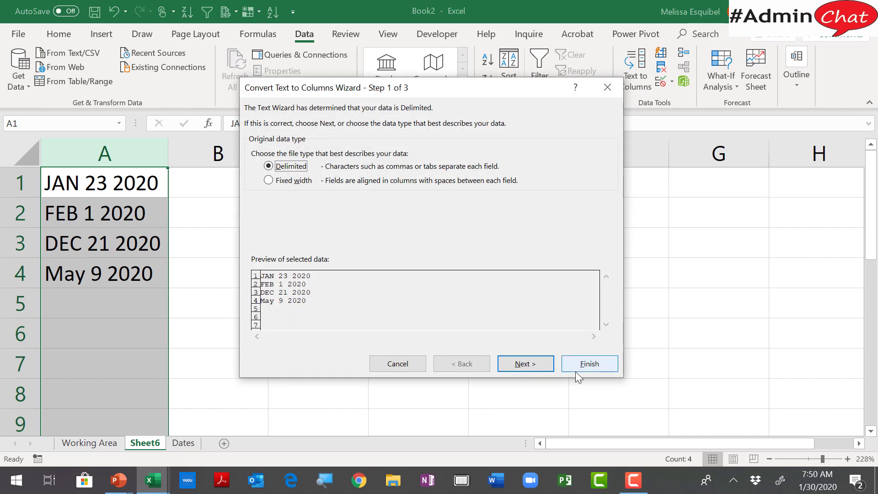
left_click(534, 362)
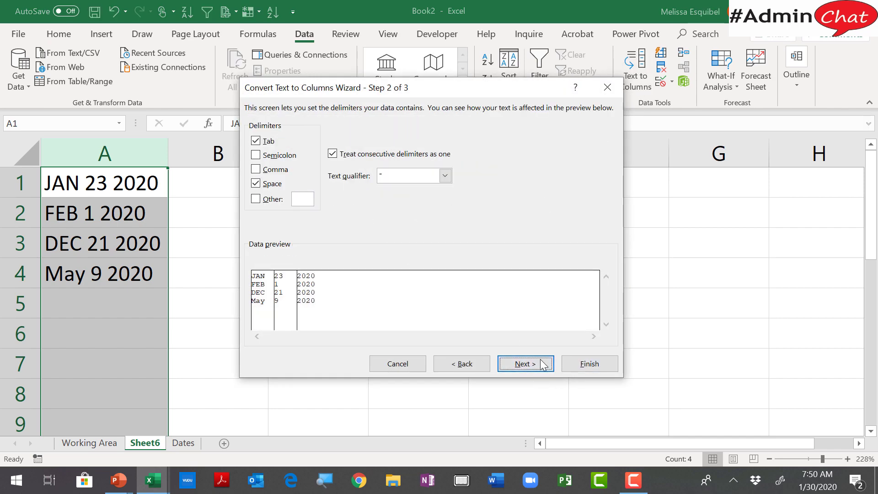
left_click(604, 364)
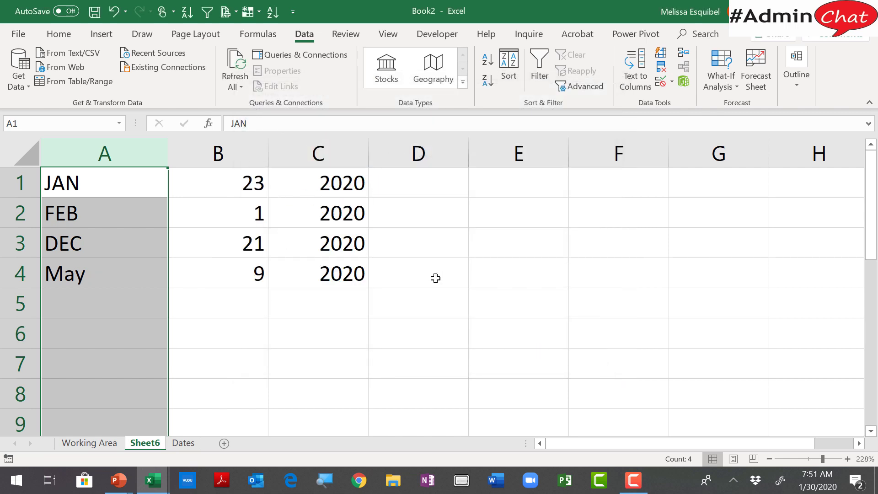
Review the resulting day, year and month columns B, C and A, then select D1.
left_click(245, 153)
left_click_drag(277, 154, 302, 155)
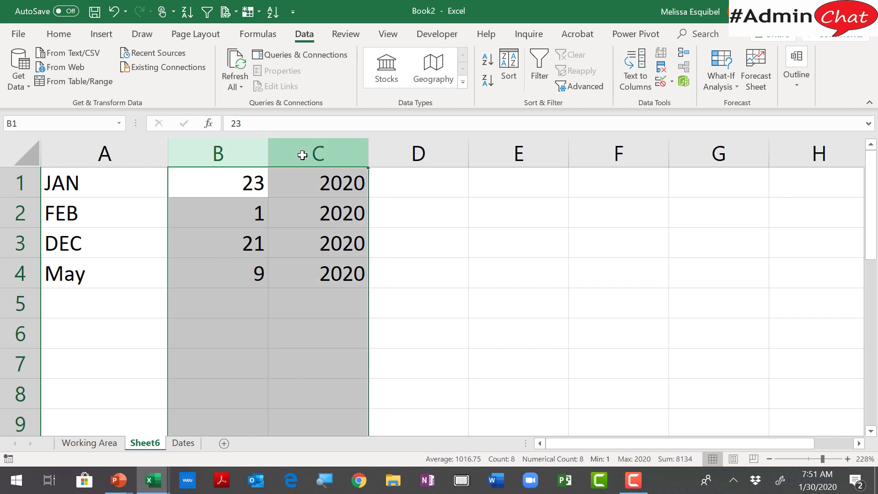
left_click(104, 154)
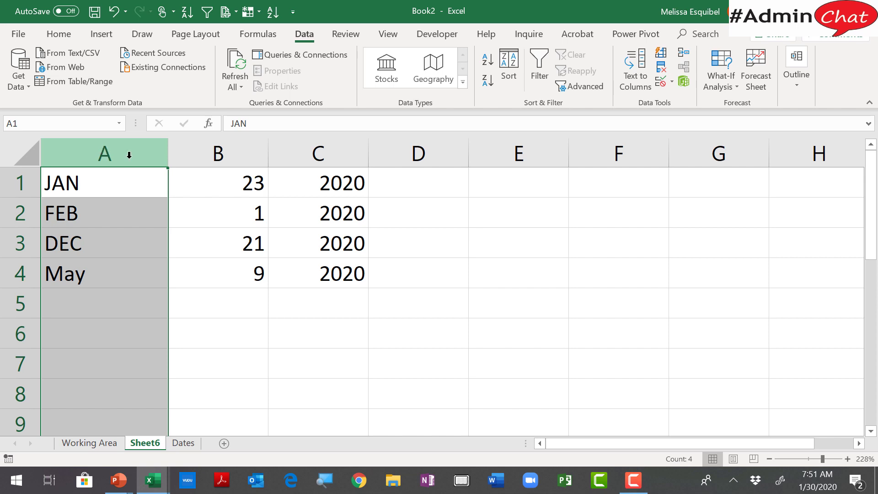
left_click(415, 184)
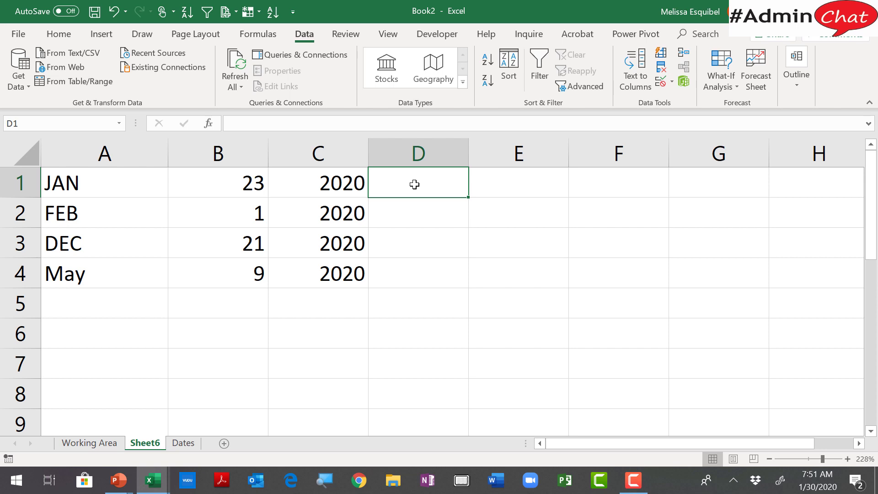
Enter =1&A1 in D1 and fill it down to D4.
type("=")
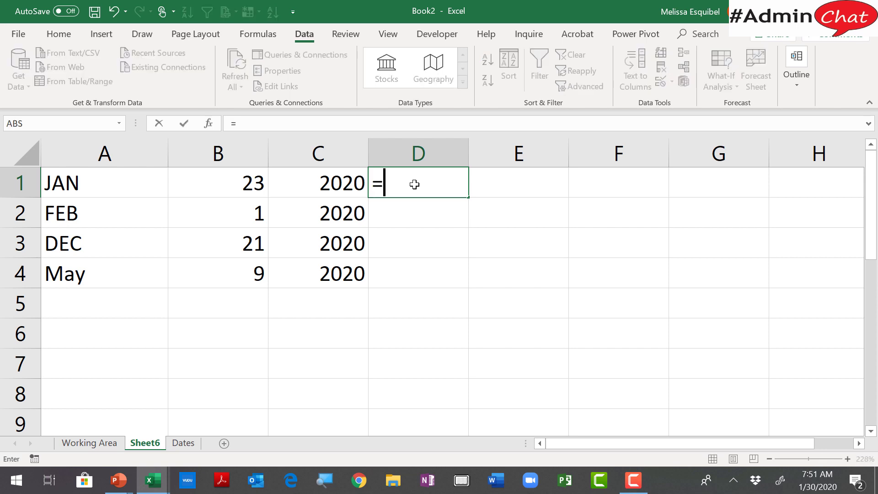
type("1&")
left_click(110, 182)
key("Return")
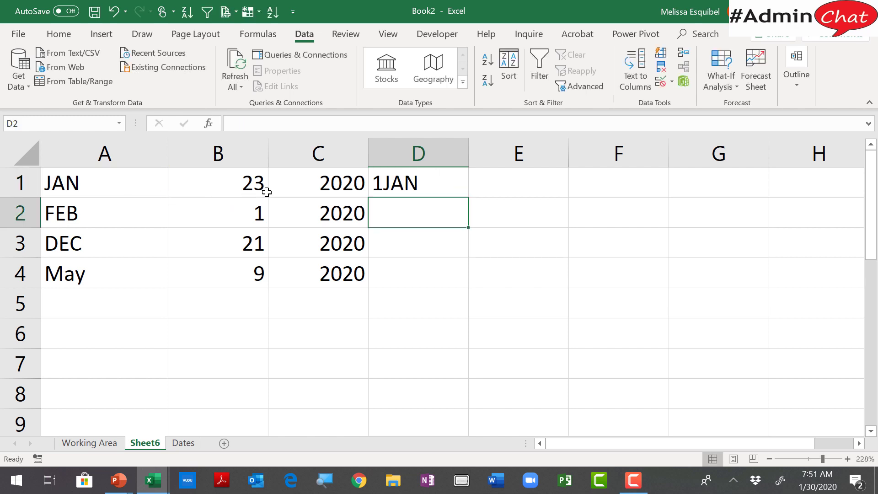
left_click(382, 181)
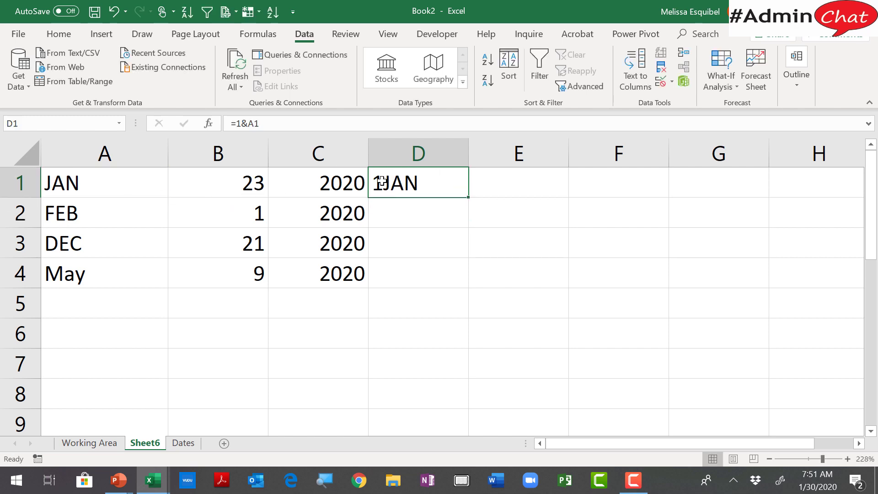
double_click(470, 202)
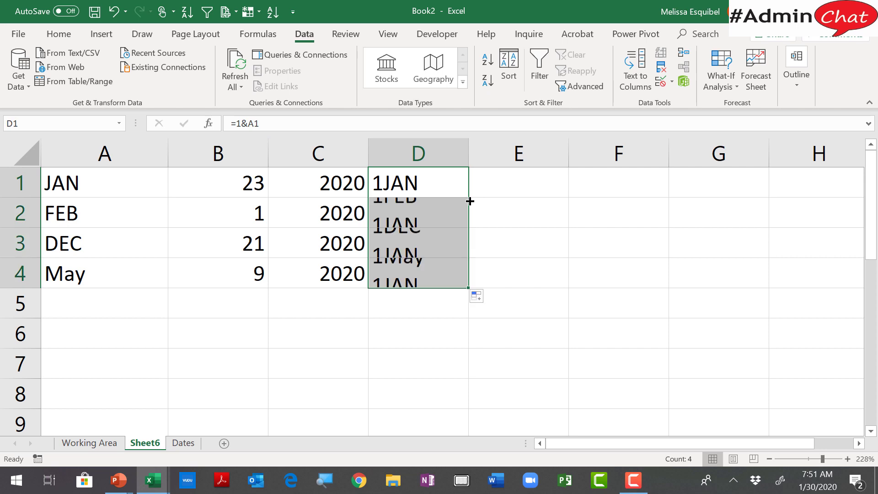
Wrap D1's formula as =VALUE(1&A1) so it returns 43831.
double_click(431, 183)
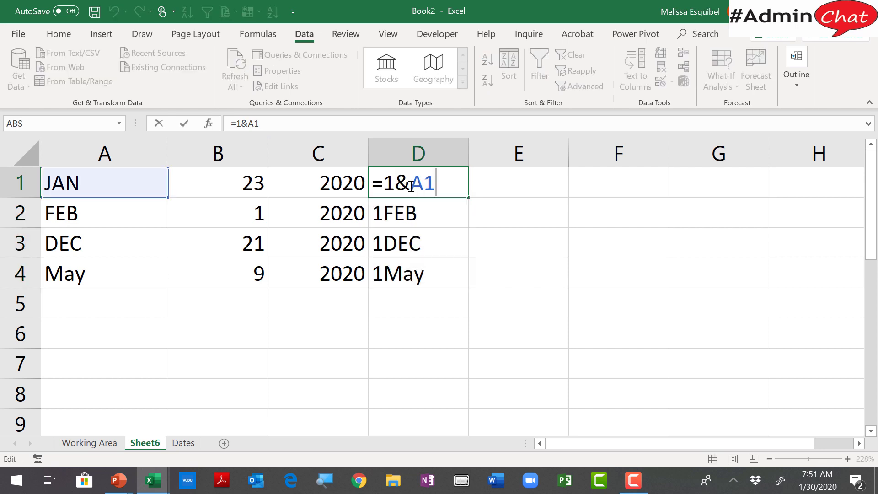
left_click(385, 183)
type("value(")
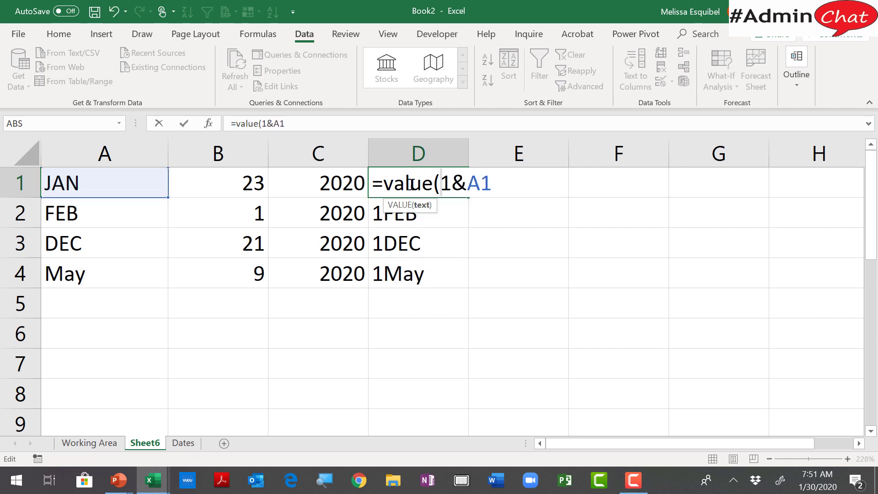
left_click(522, 183)
type(")")
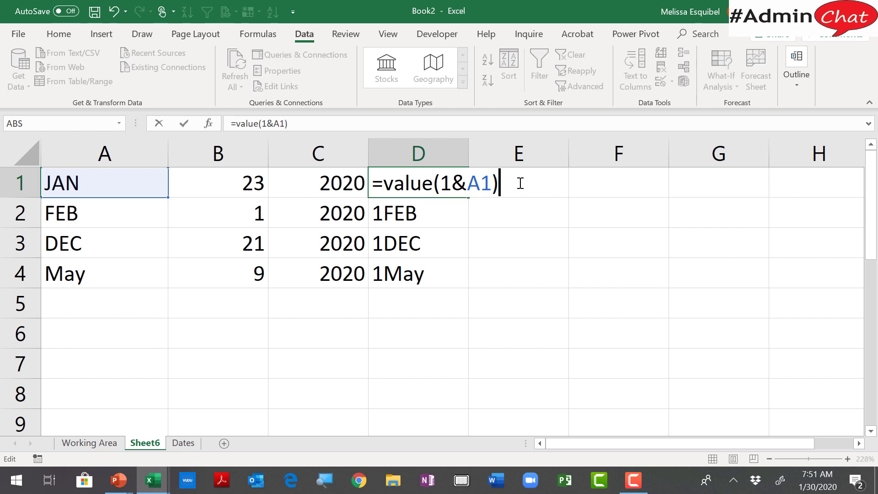
key("Return")
left_click(418, 184)
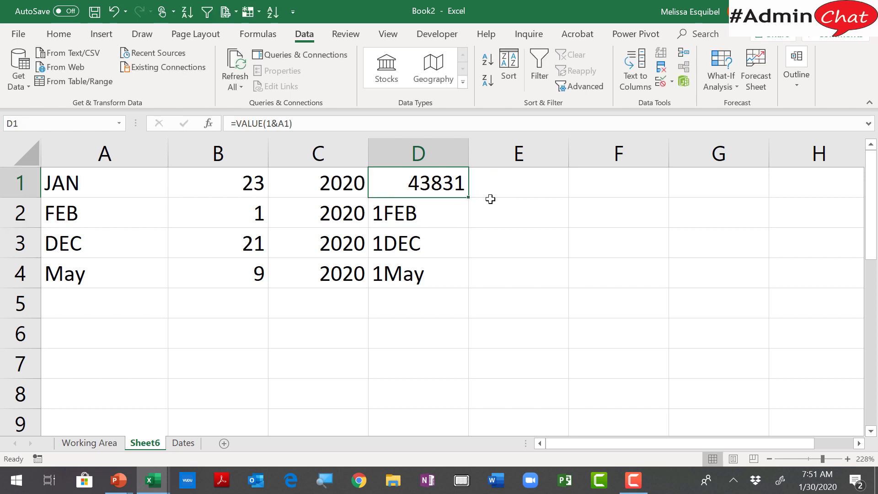
Fill =VALUE(1&A1) down to D4 and apply the Short Date number format.
double_click(466, 199)
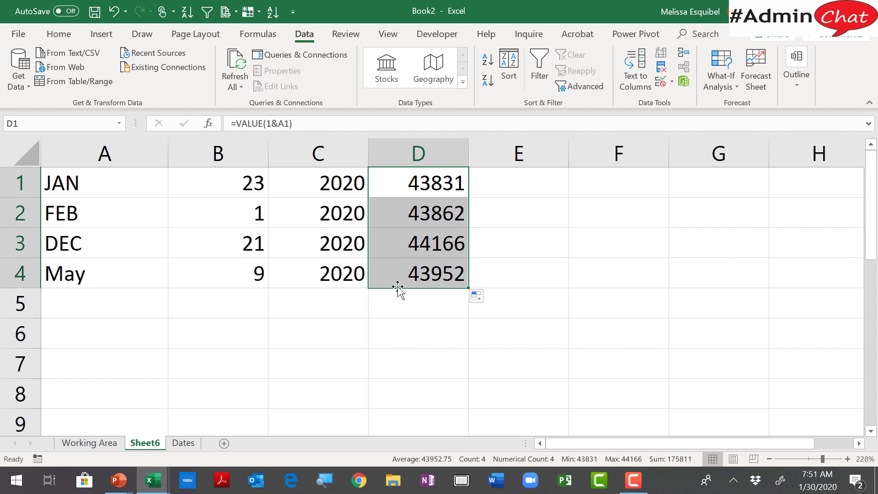
left_click(60, 35)
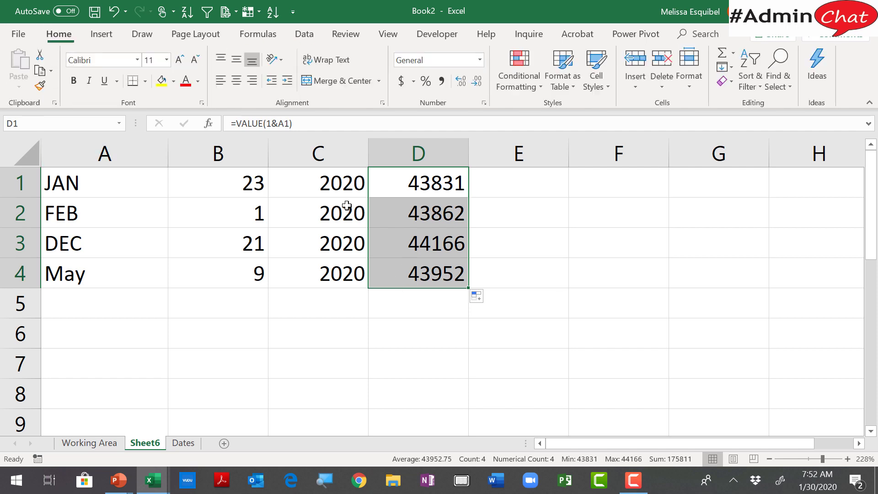
left_click(482, 60)
left_click(473, 200)
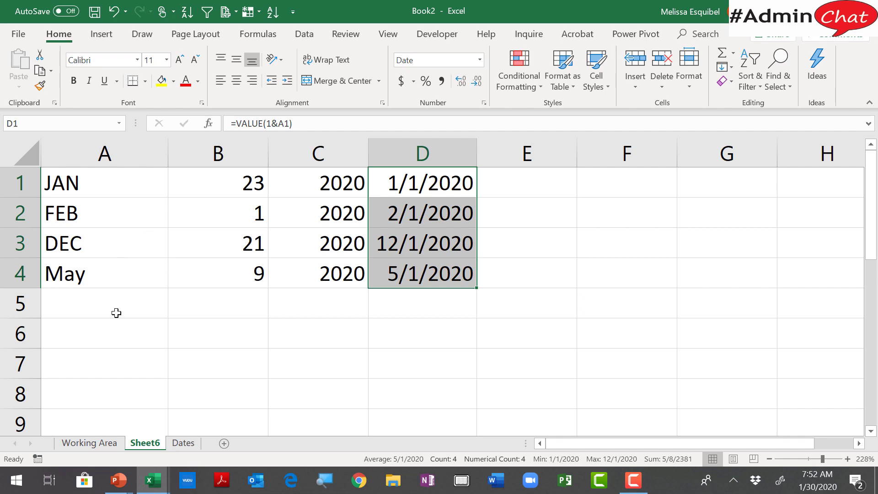
double_click(396, 185)
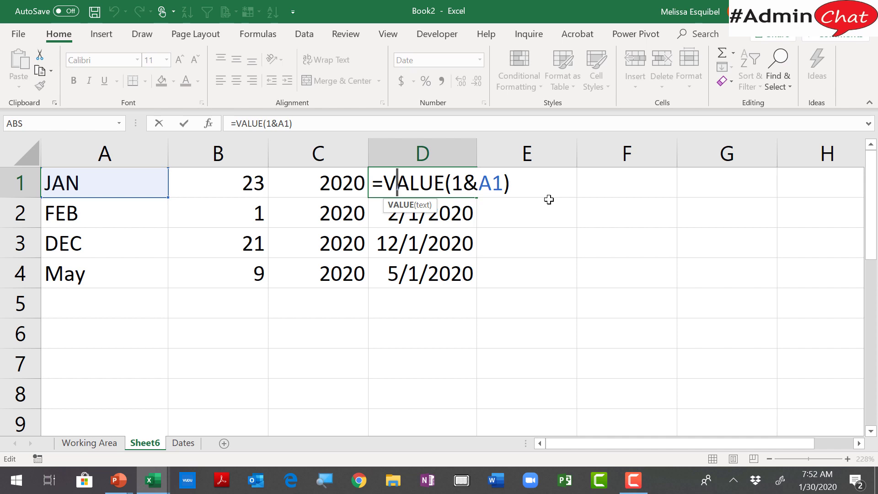
key("Return")
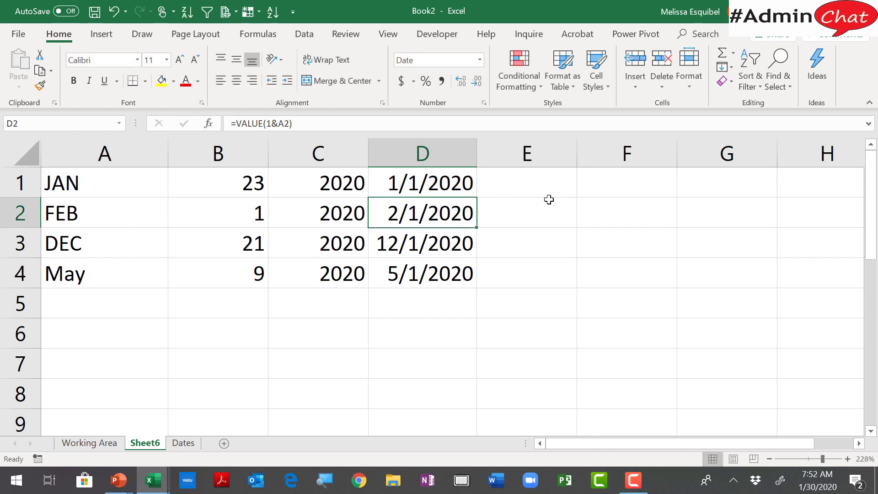
Change D1 to =MONTH(VALUE(1&A1)) and fill it down to D4.
double_click(410, 183)
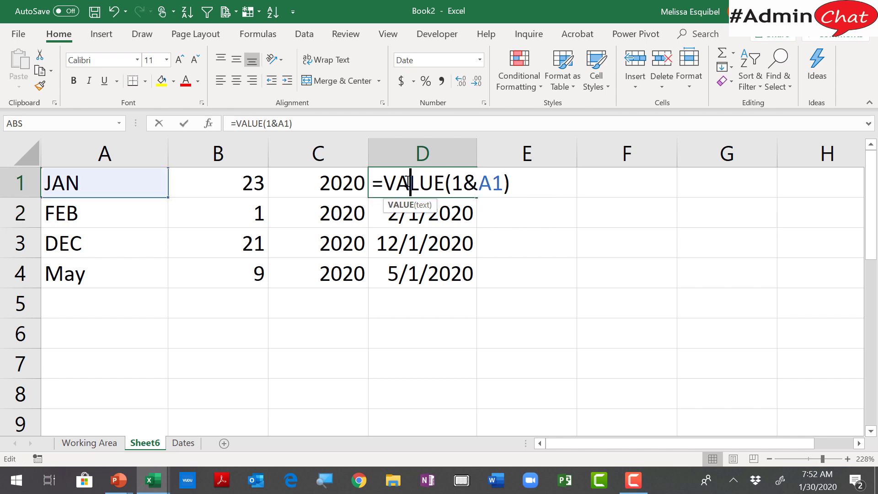
left_click(384, 183)
type("mont")
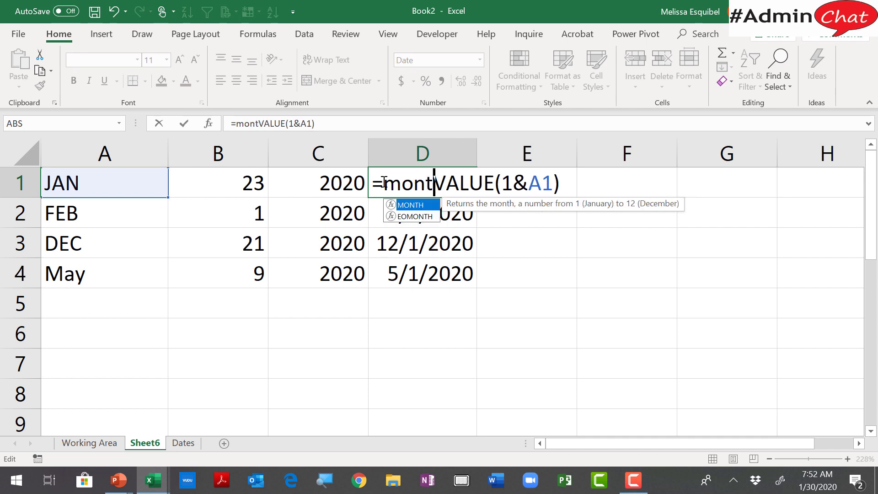
type("h(")
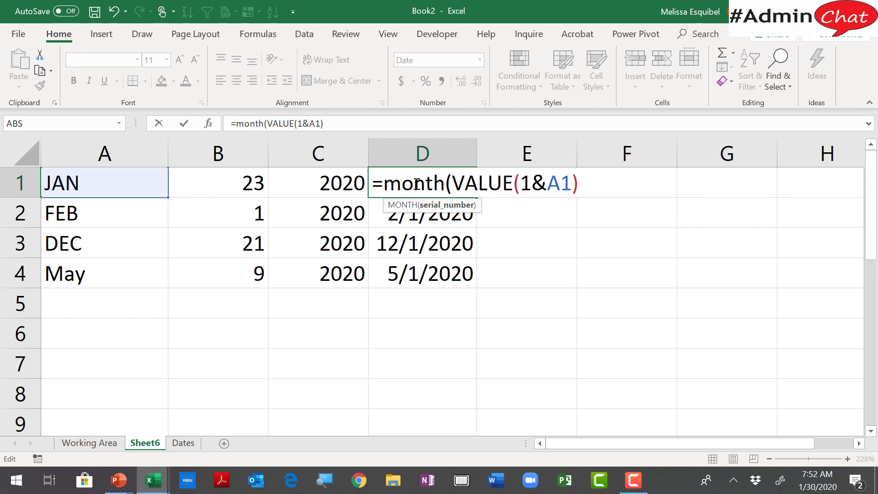
left_click(592, 183)
type(")")
key("Return")
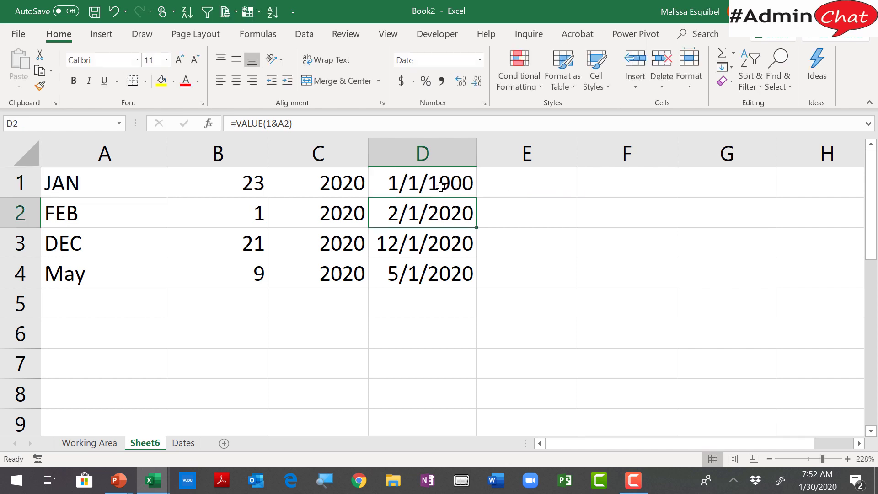
left_click(440, 186)
double_click(477, 197)
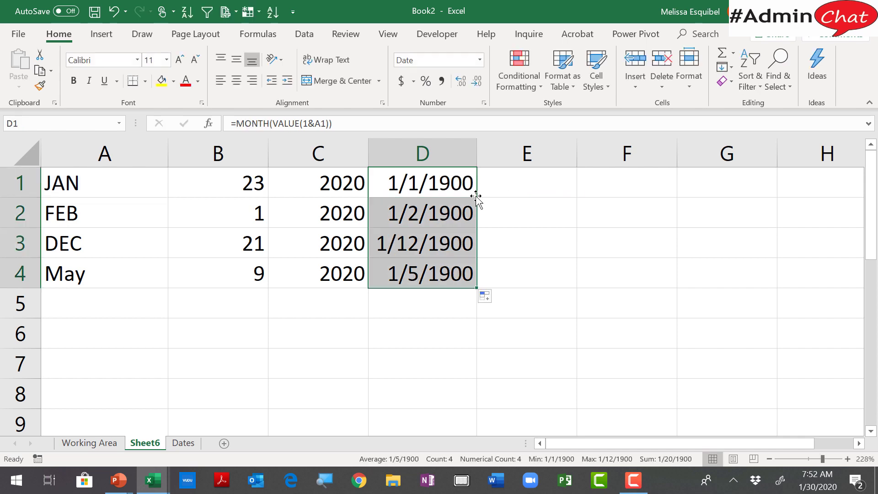
Clear the date formats from D1:D4 and check the formulas in D2, D3 and D4.
left_click(731, 82)
left_click(737, 116)
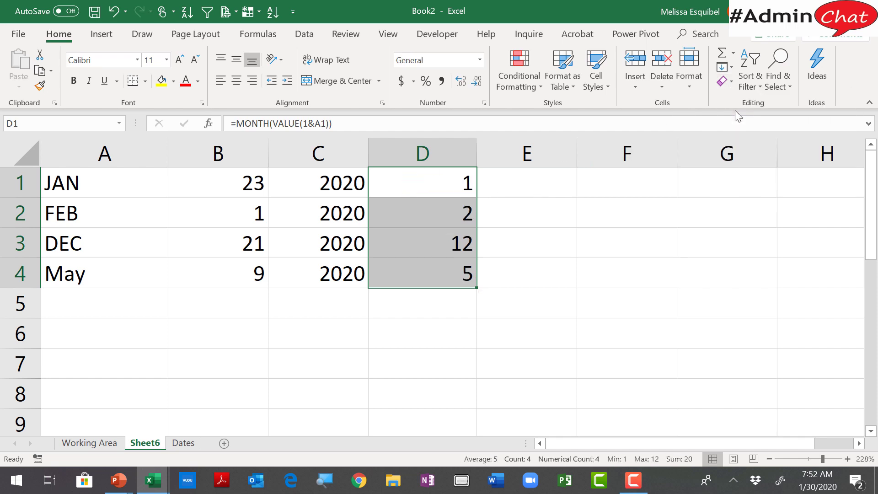
left_click(445, 183)
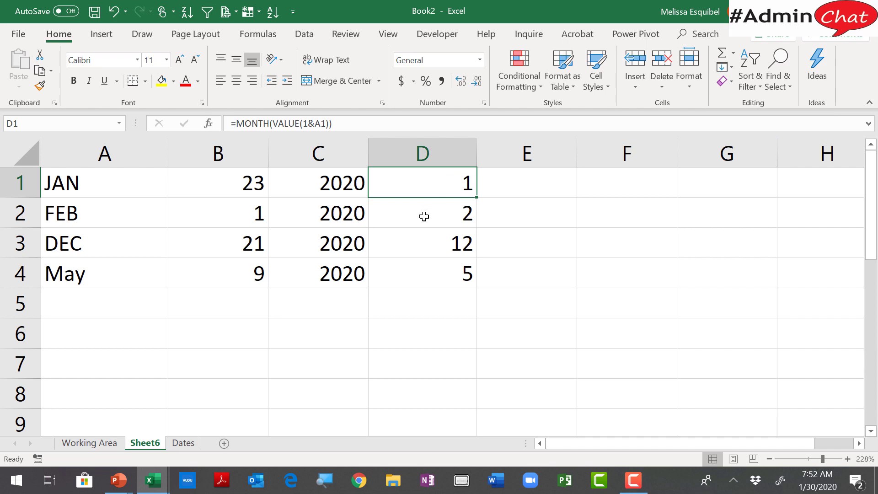
left_click(425, 219)
left_click(428, 239)
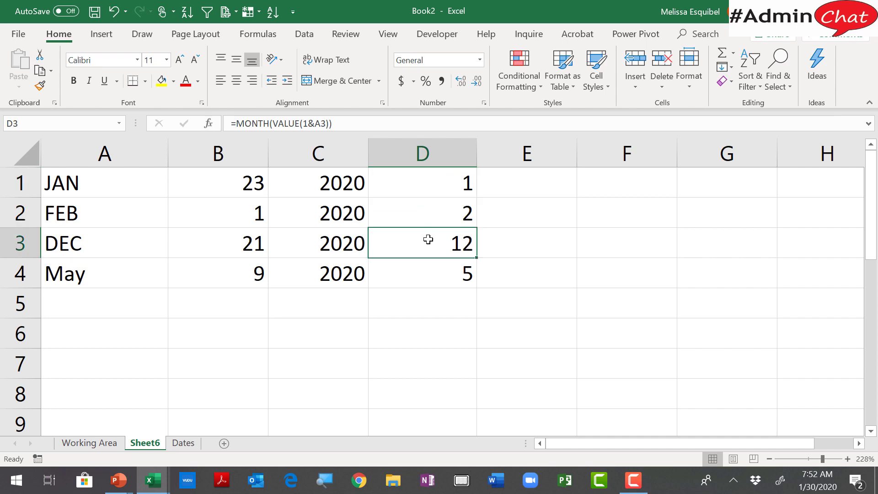
left_click(425, 273)
Enter =DATE(C1,D1,B1) in E1 using year, month number and day.
left_click(546, 184)
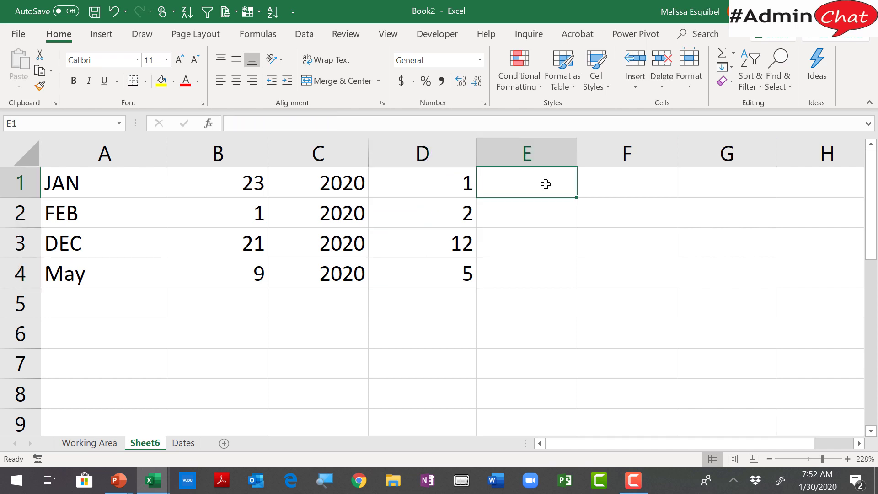
type("=date")
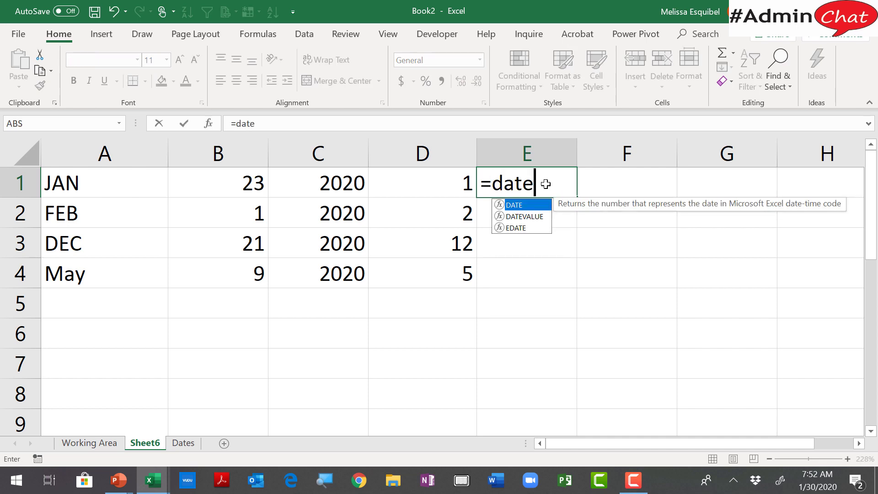
key("Tab")
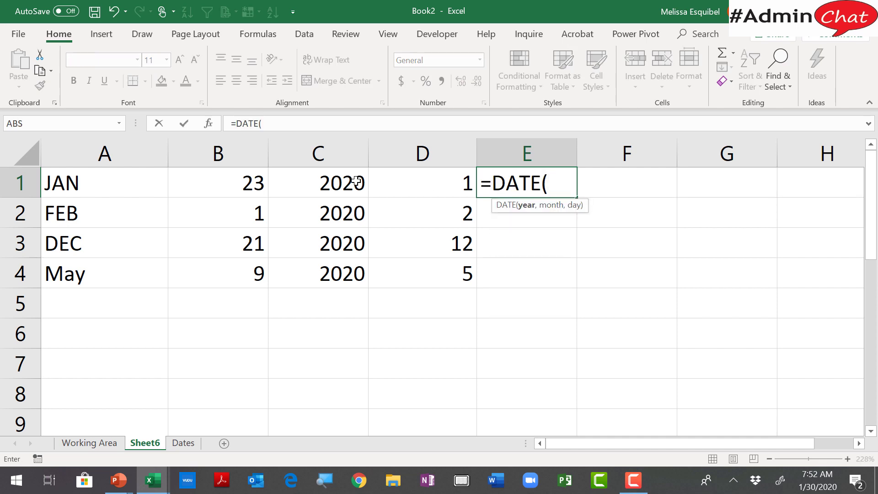
left_click(324, 184)
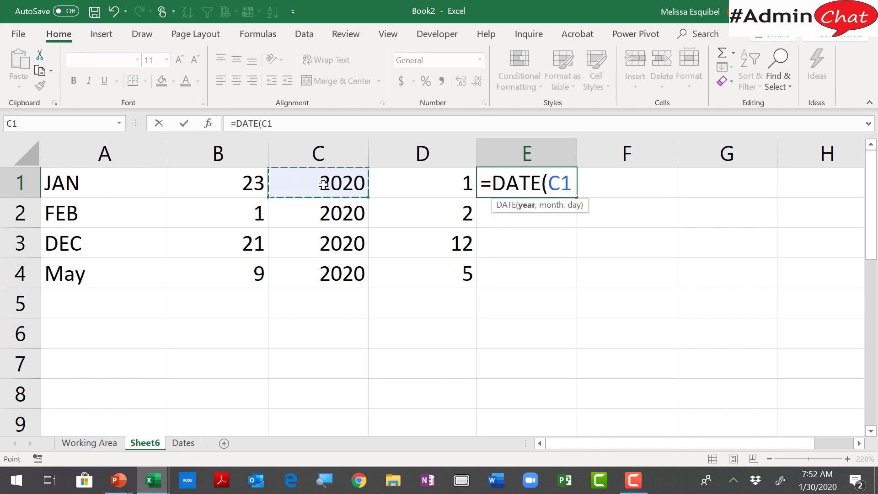
type(",")
left_click(413, 181)
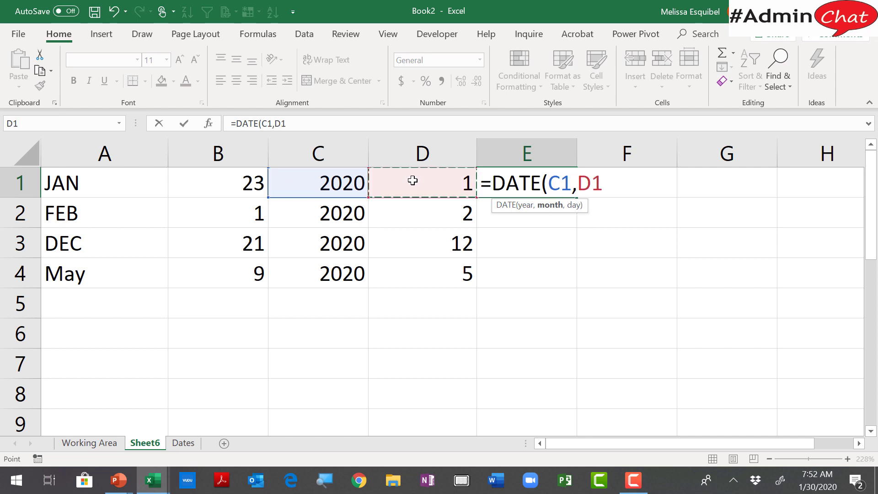
type(",")
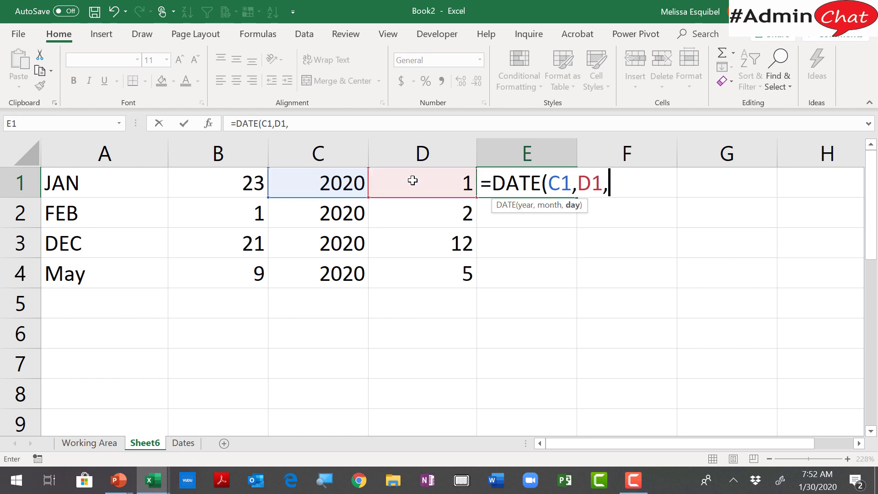
left_click(225, 187)
key("Return")
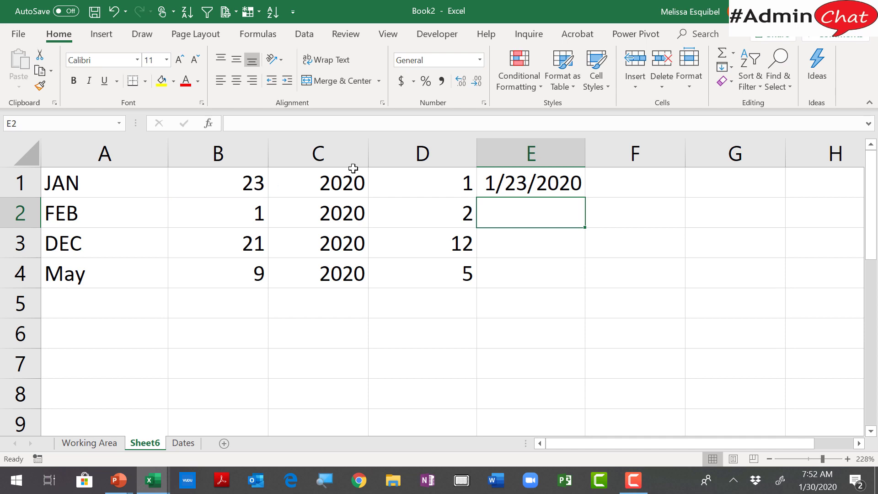
Fill the DATE formula down to E4, widen column E, and restore its date format after clearing.
left_click(530, 184)
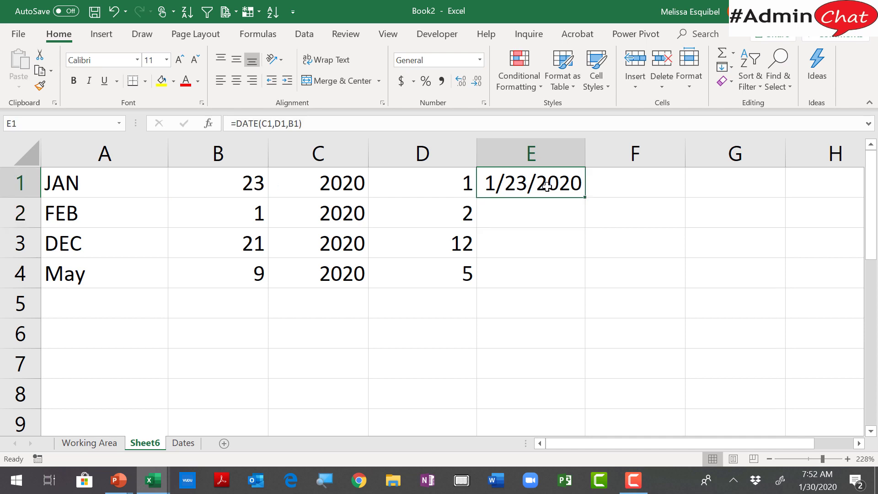
double_click(584, 198)
left_click_drag(585, 153, 643, 151)
left_click(554, 353)
left_click(560, 156)
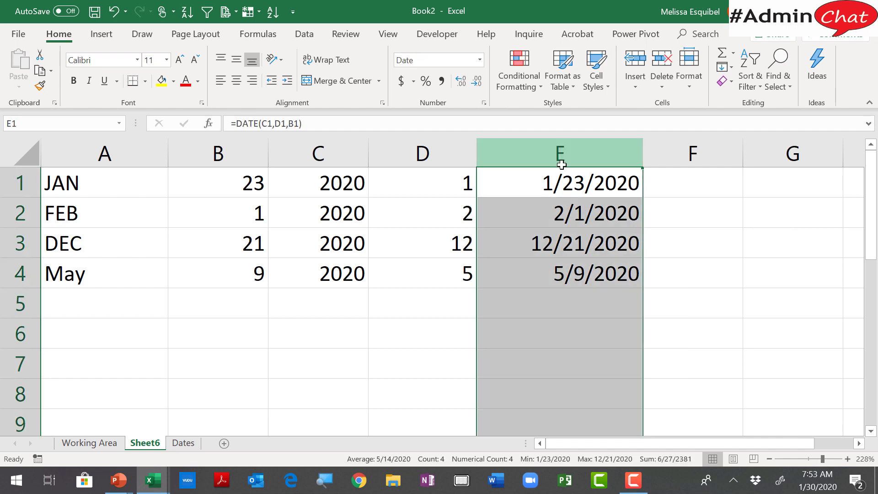
left_click(732, 80)
left_click(748, 113)
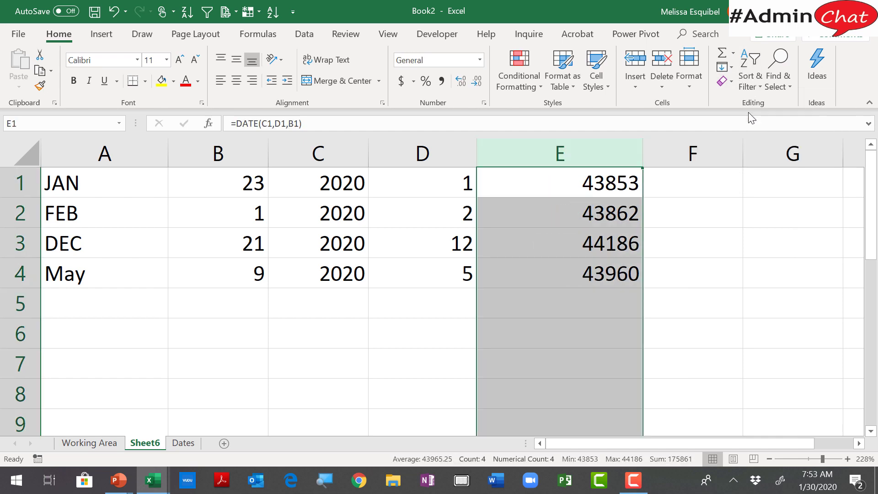
key("ctrl+z")
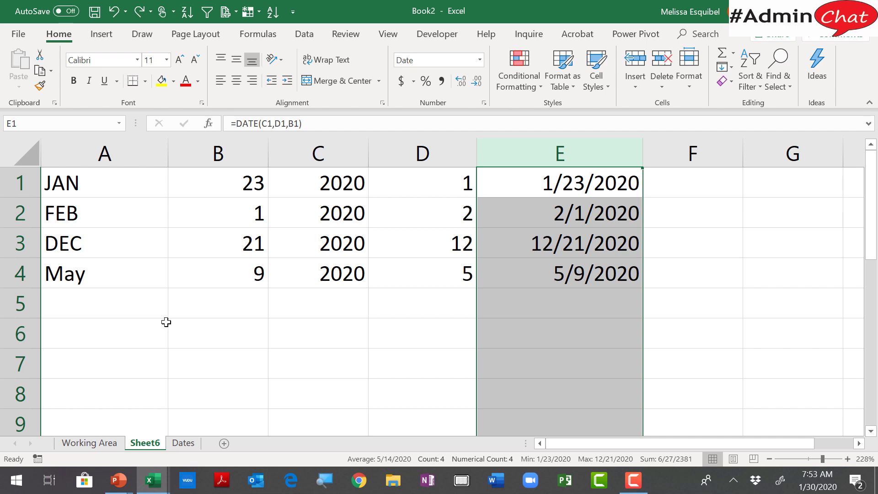
Copy the four text dates into A1:A4 of new Sheet7, autofit column A, and zoom to about 176%.
left_click(224, 442)
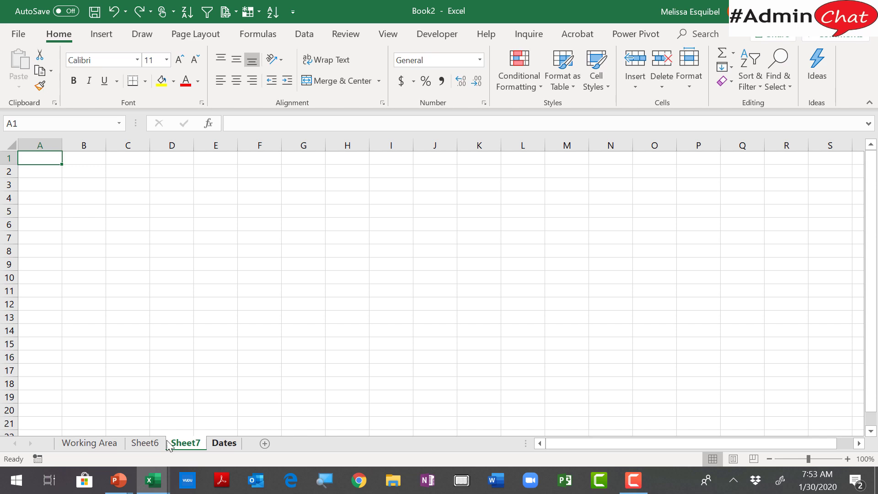
left_click(224, 444)
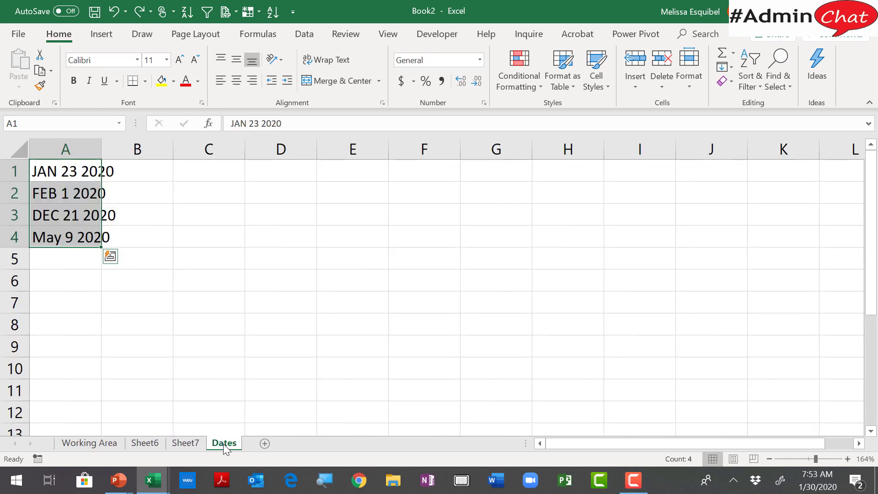
key("ctrl+c")
right_click(196, 444)
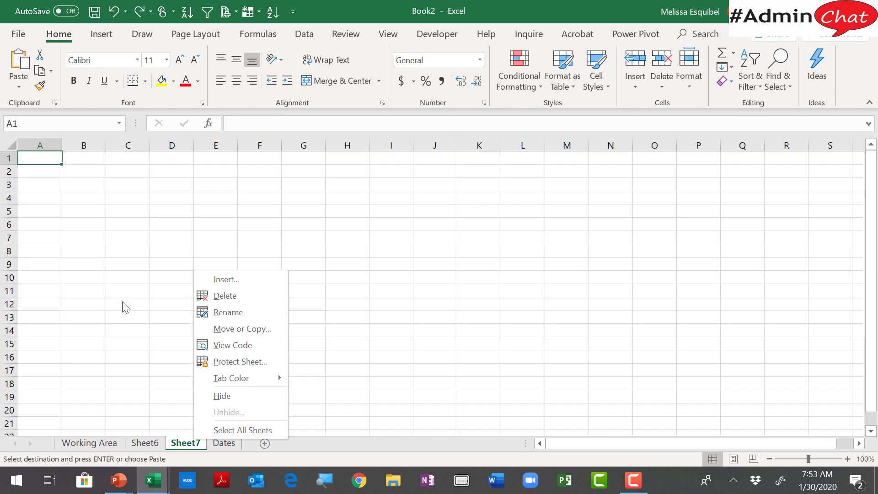
left_click(44, 161)
key("ctrl+v")
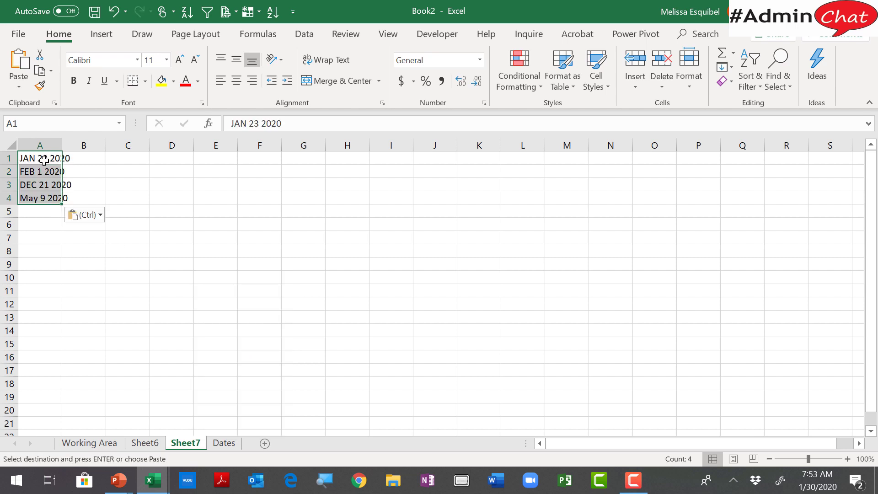
double_click(62, 145)
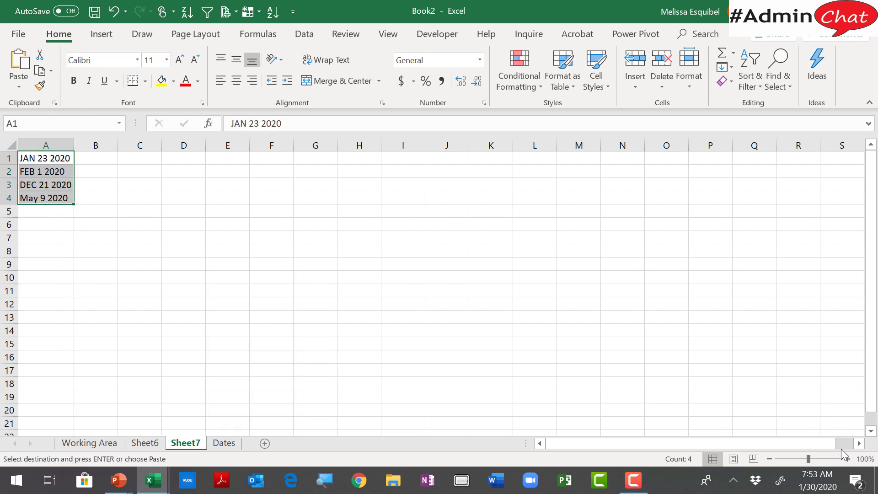
left_click_drag(808, 459, 817, 459)
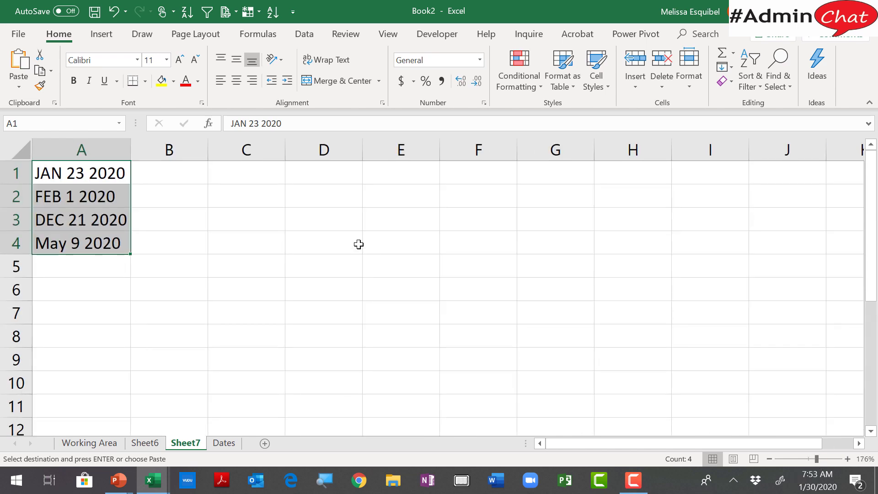
Enter =LEFT(A1,3) in B1 so it returns JAN.
left_click(173, 174)
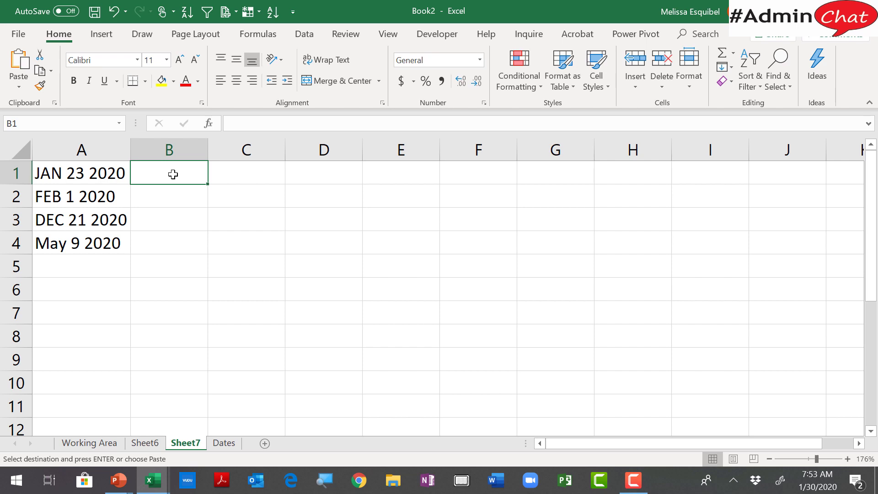
type("lo")
key("BackSpace")
key("BackSpace")
type("=")
key("BackSpace")
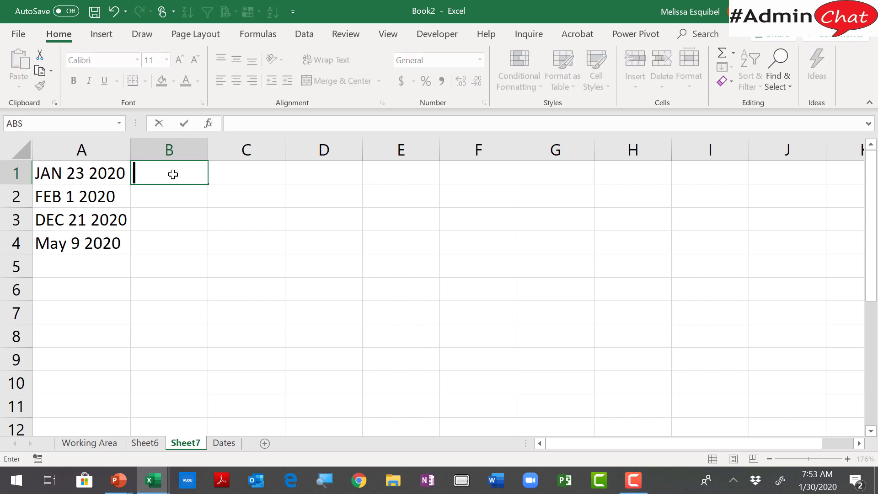
type("=left")
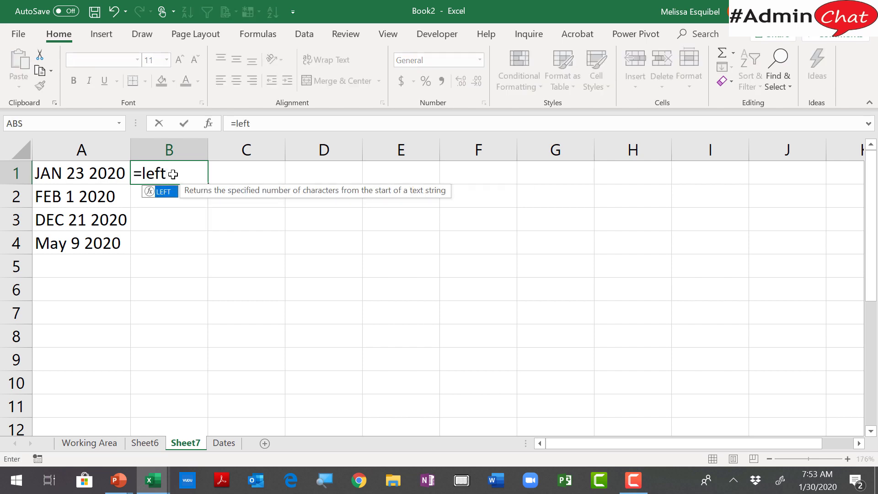
key("Tab")
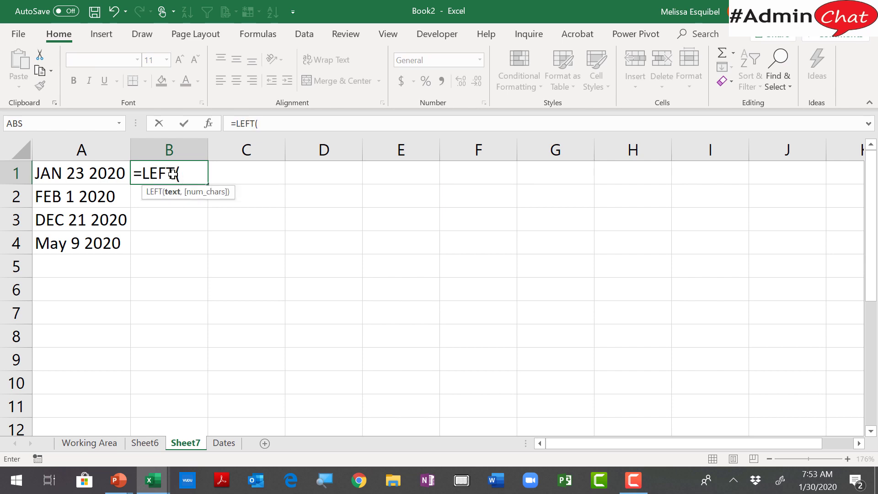
left_click(89, 170)
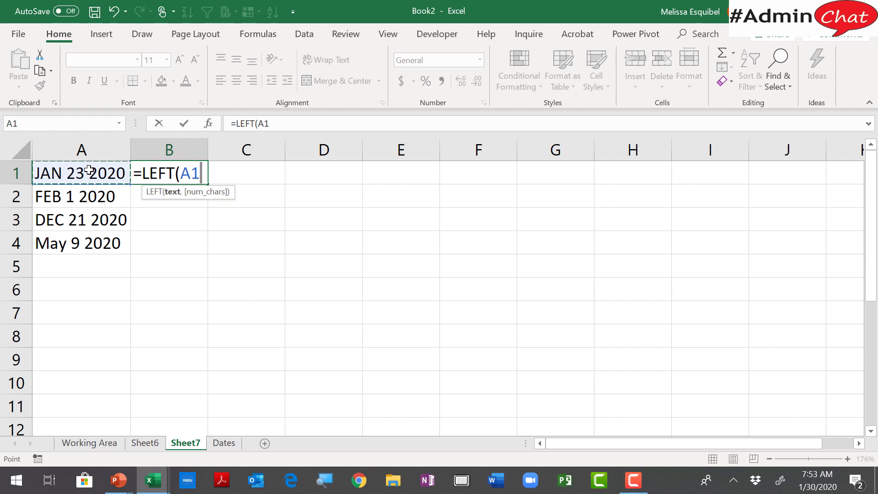
type(",3")
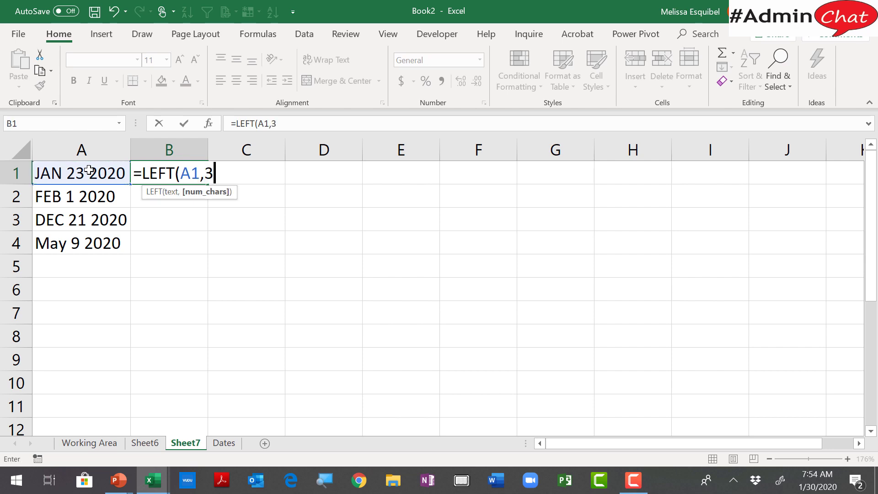
key("Return")
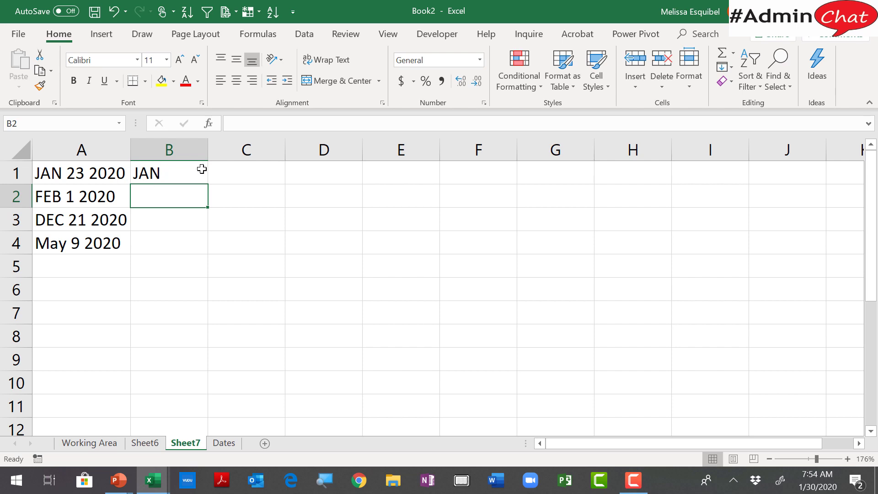
Enter =MID(A1,5,2) in C1 to return the day 23.
left_click(248, 172)
type("=mid")
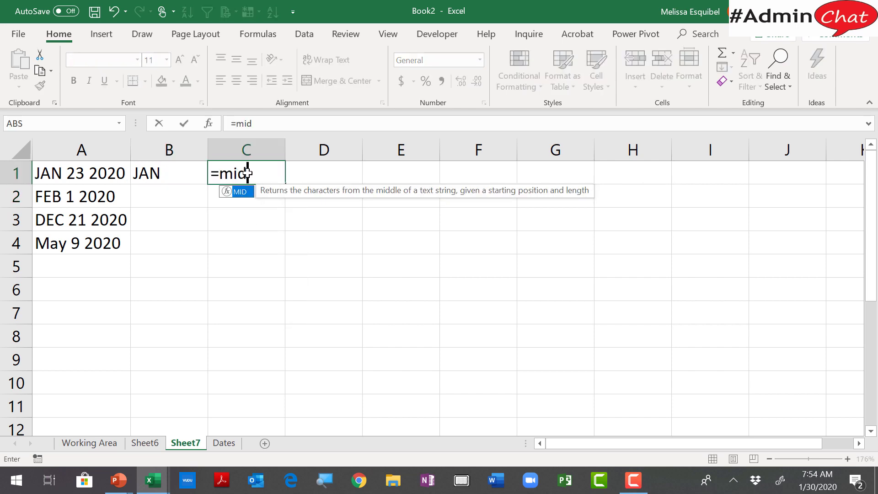
key("Tab")
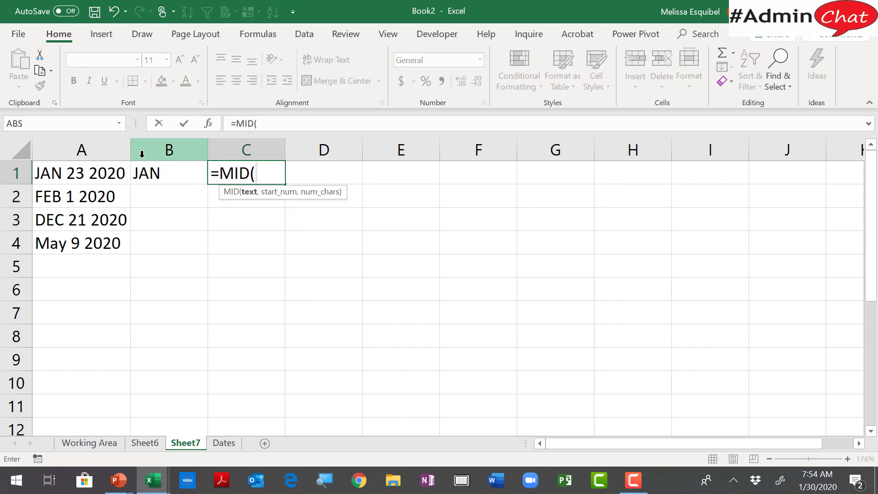
left_click(82, 177)
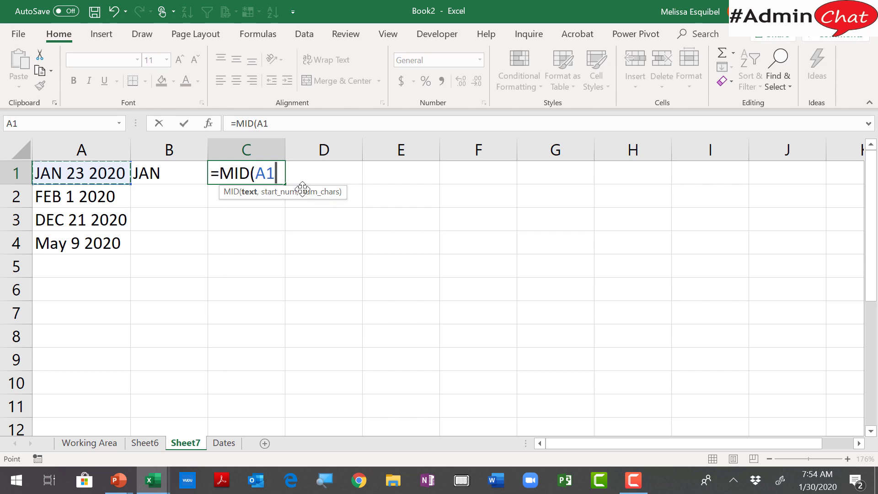
type(",")
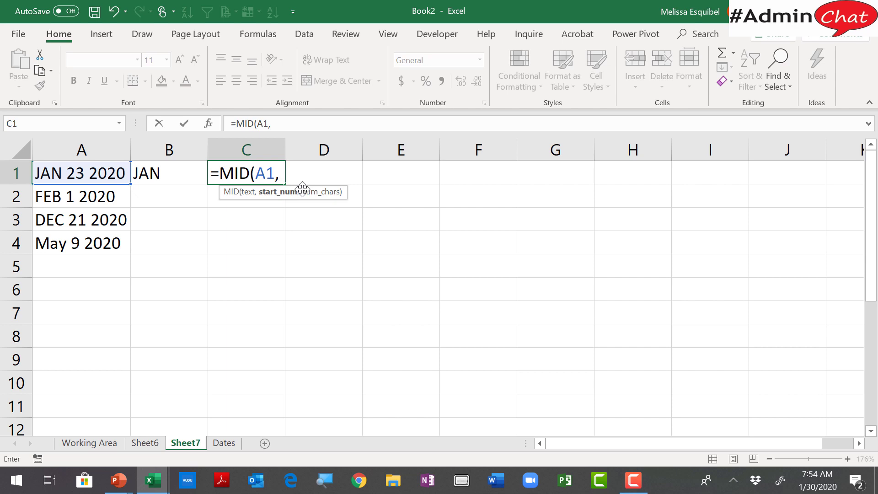
type("5")
type(",2")
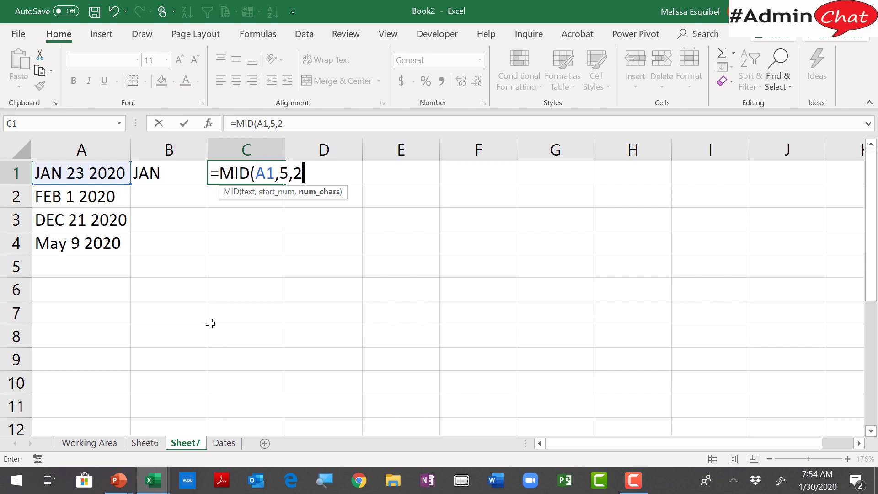
type(")")
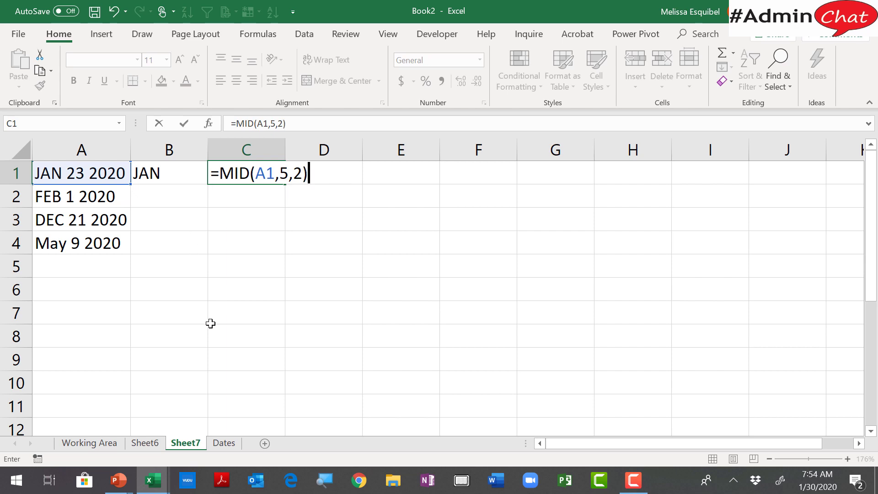
key("Return")
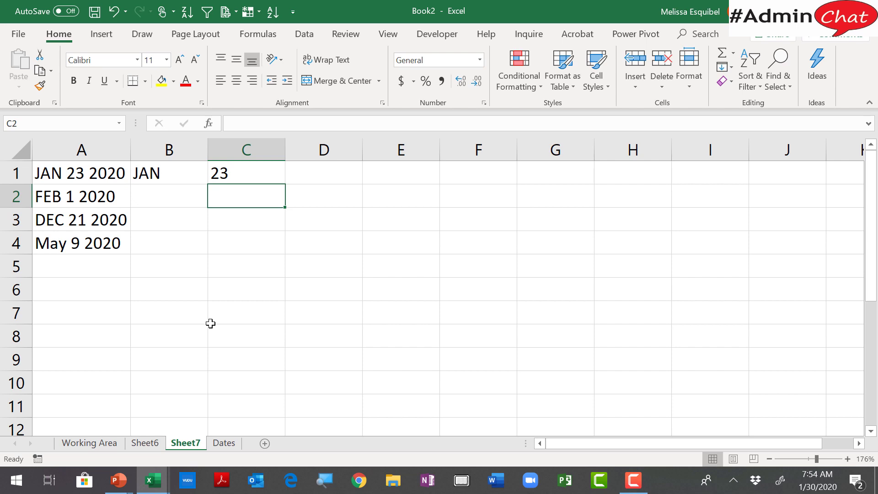
Enter =RIGHT(A1,4) in D1 to return the year 2020.
left_click(322, 171)
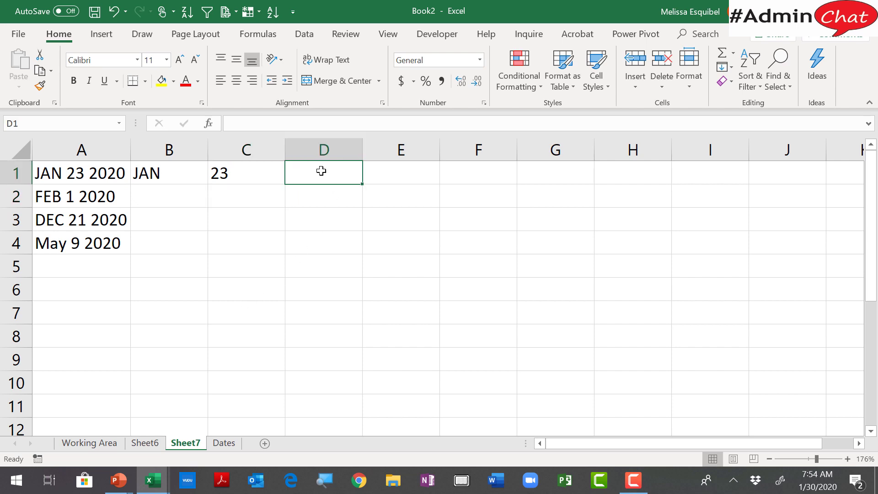
type("=right")
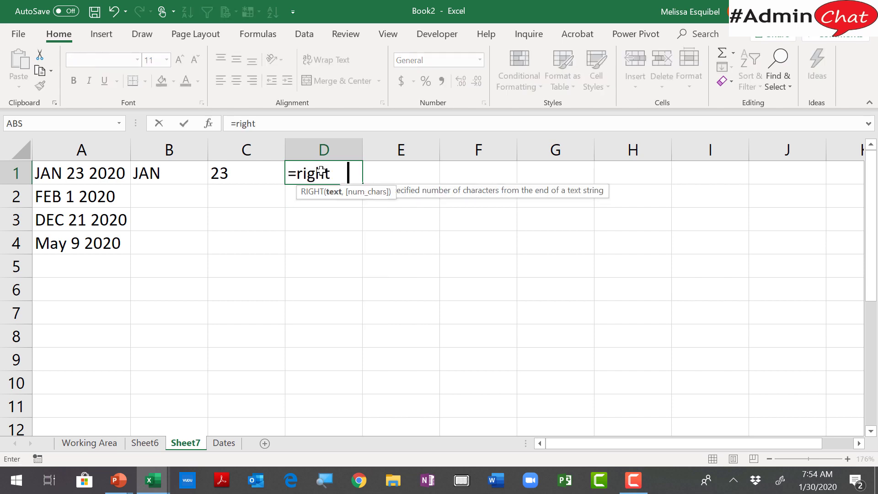
key("Tab")
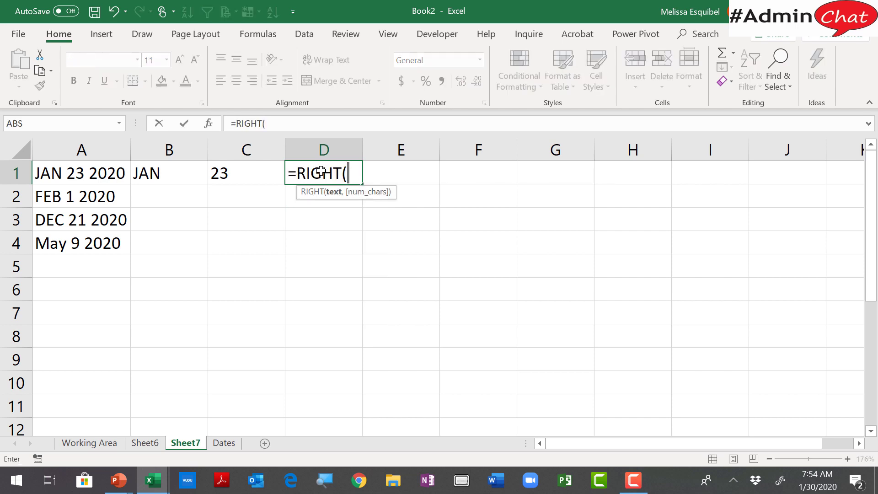
left_click(92, 177)
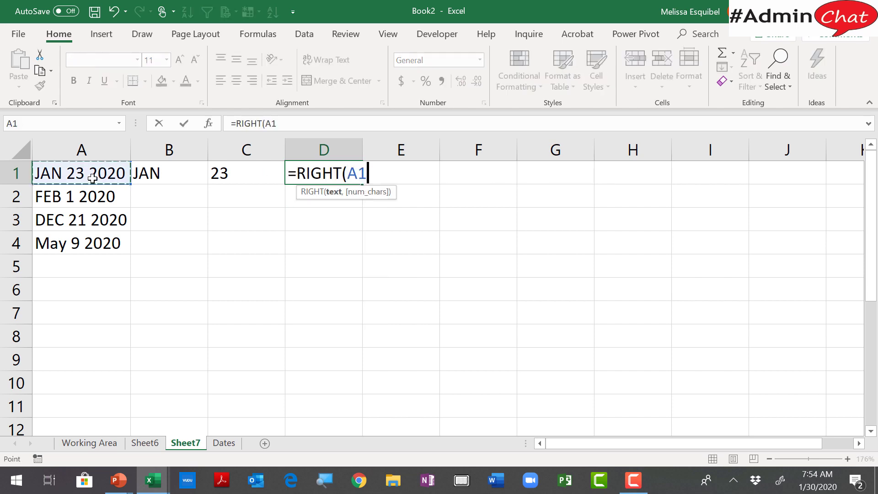
type(",4")
key("Return")
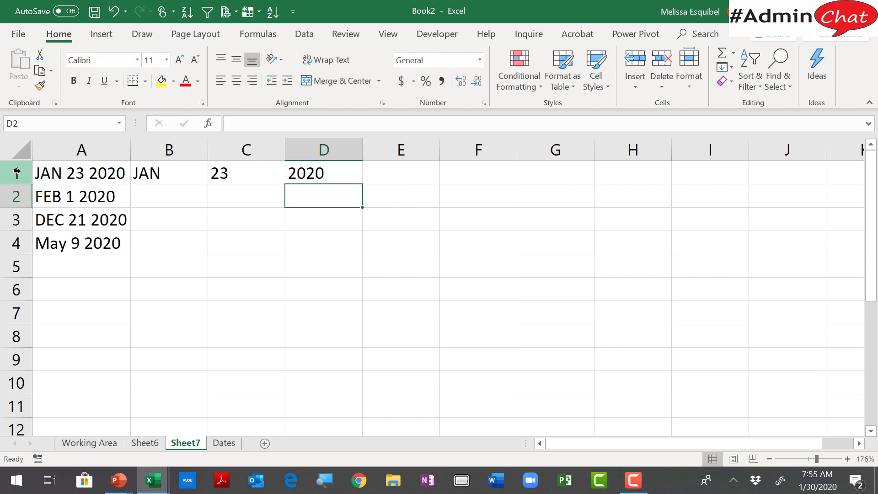
double_click(176, 173)
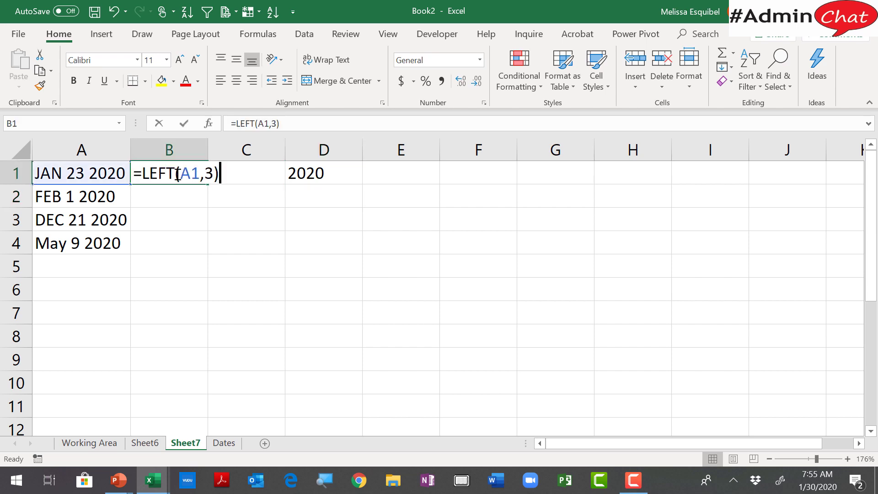
Rewrite B1 as =MONTH(VALUE(1&LEFT(A1,3))), accepting Excel's suggested correction.
left_click(144, 175)
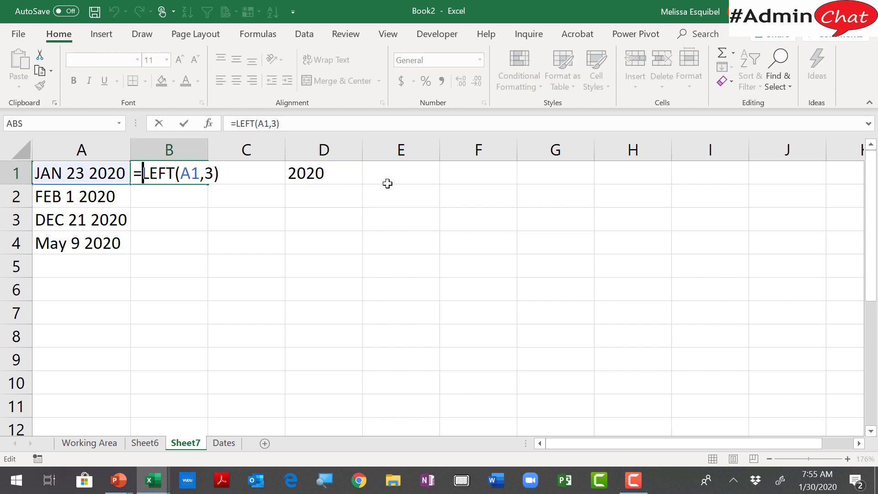
type("value(")
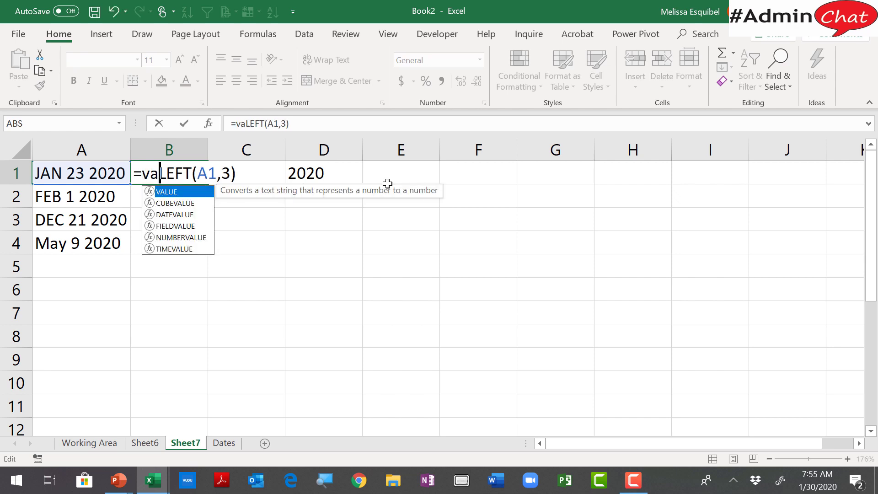
type("1&")
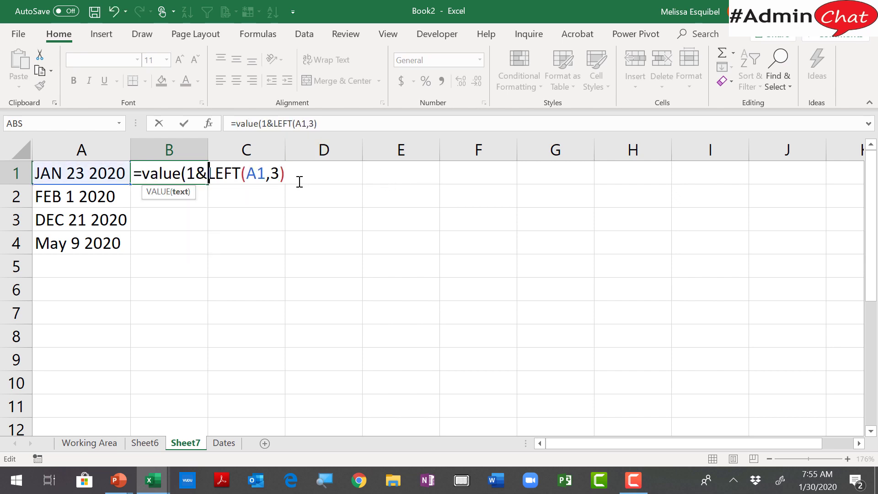
left_click(359, 126)
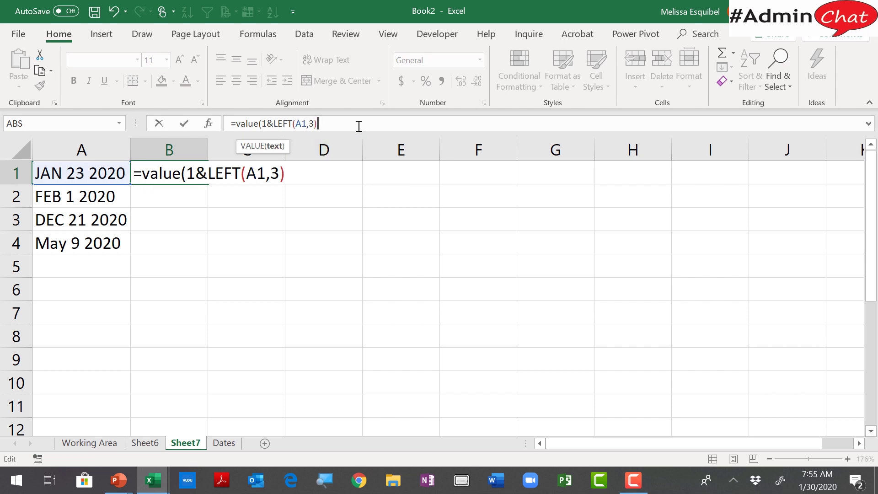
type(")")
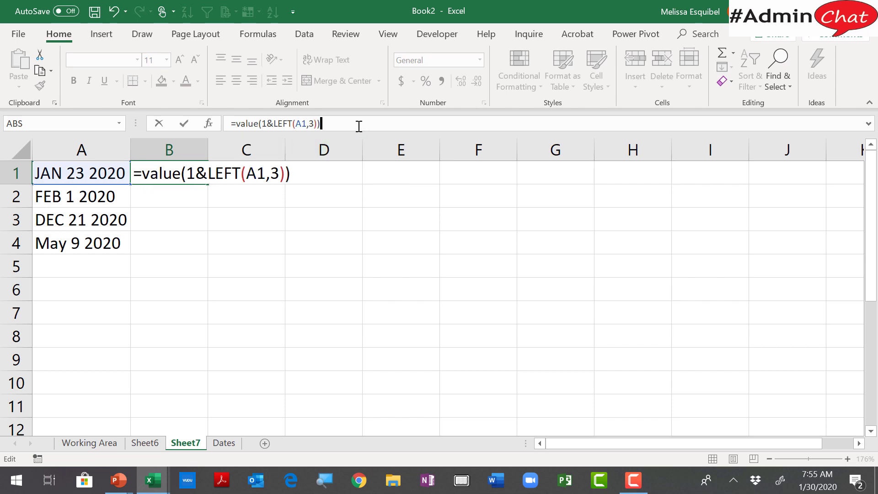
left_click(144, 178)
type("mon")
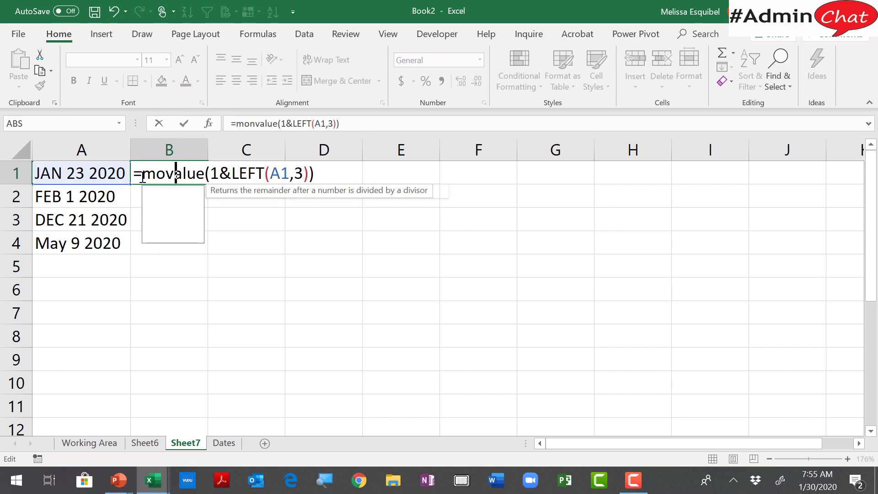
type("th(")
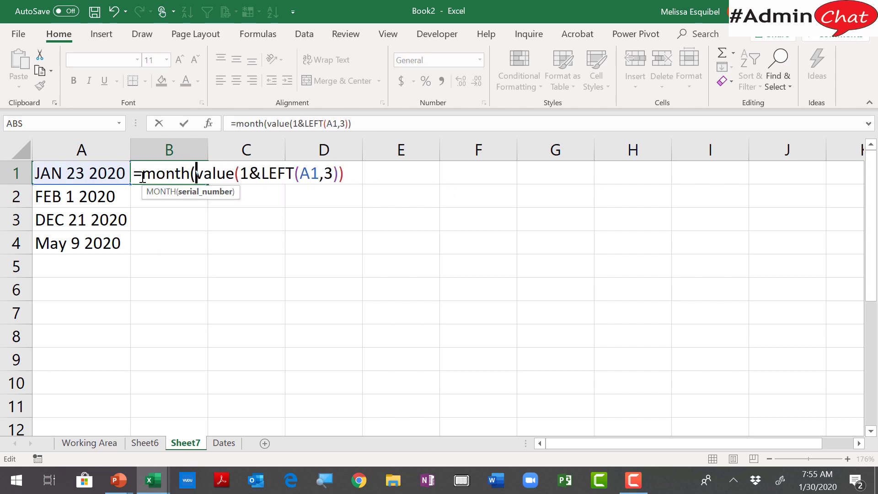
key("Return")
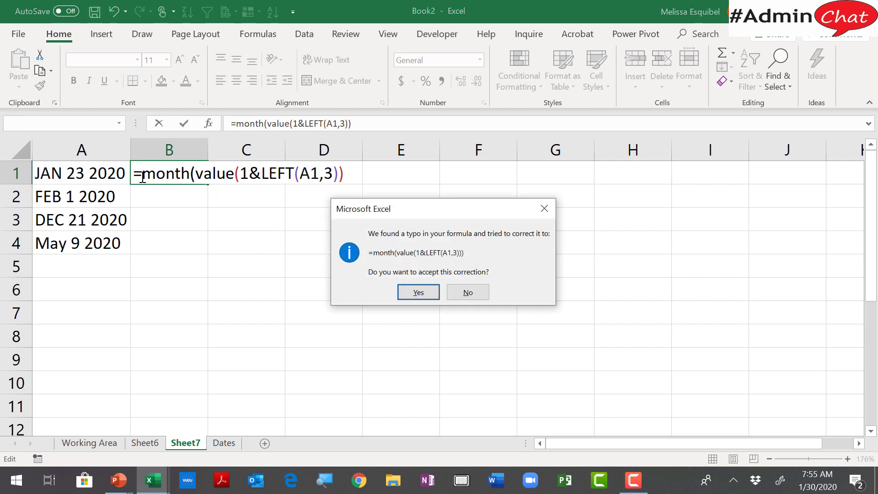
left_click(417, 293)
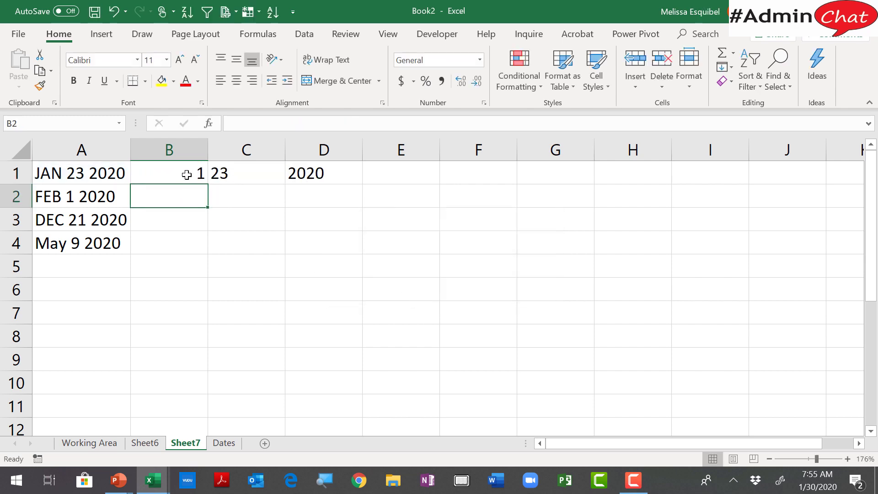
left_click(187, 175)
Fill the month formula down to B4 and check the formulas in B2, B3 and B4.
double_click(207, 185)
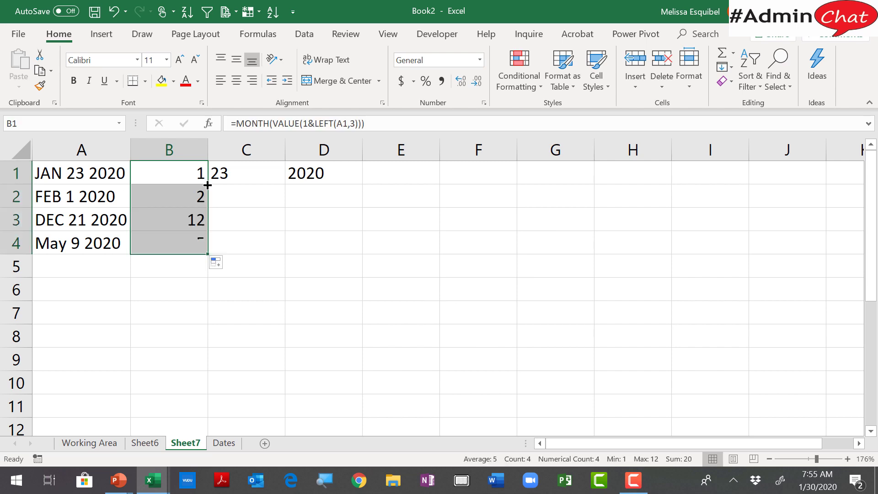
left_click(173, 197)
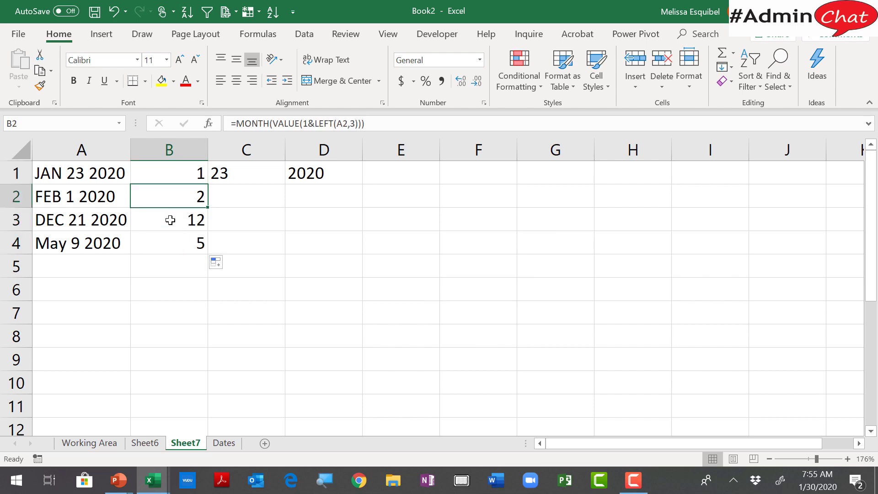
left_click(170, 220)
left_click(170, 247)
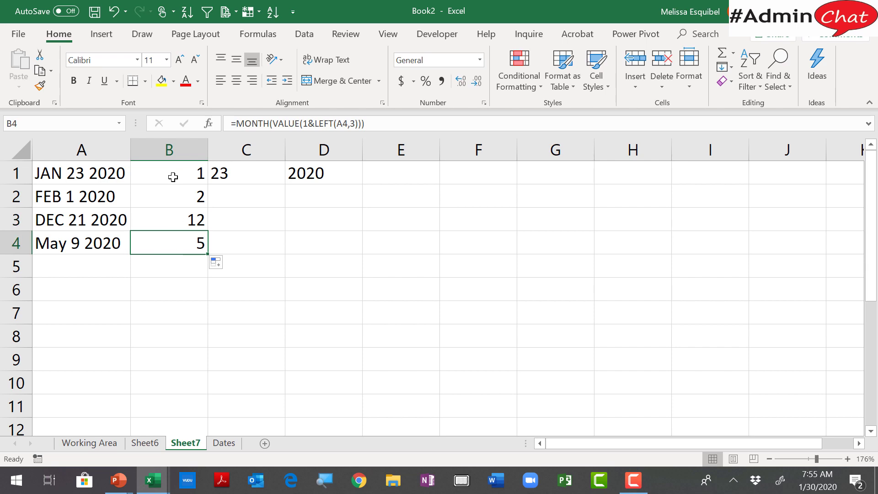
Highlight the VALUE and LEFT parts of B1's formula without changing it, then edit C1.
double_click(173, 171)
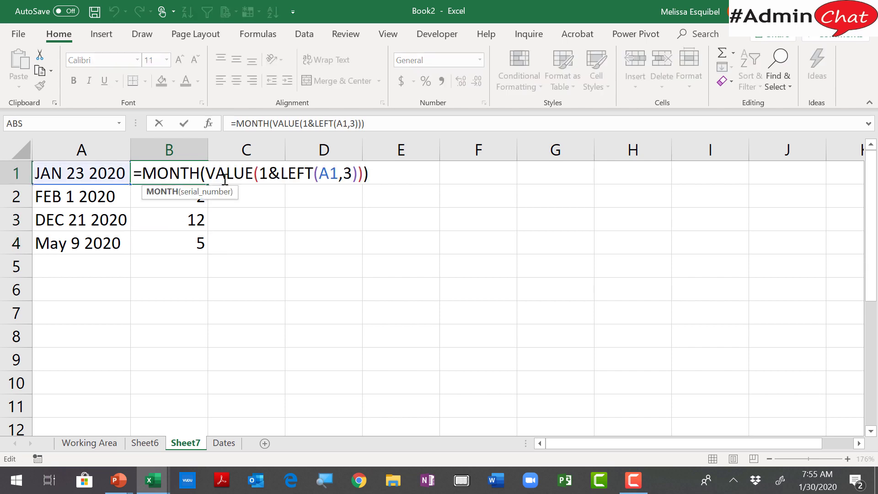
left_click(282, 176)
left_click(329, 177)
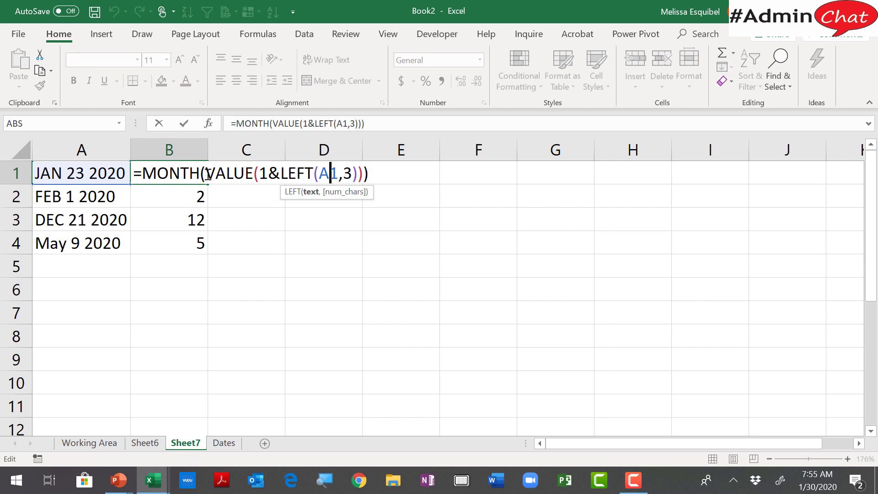
left_click_drag(206, 174, 359, 175)
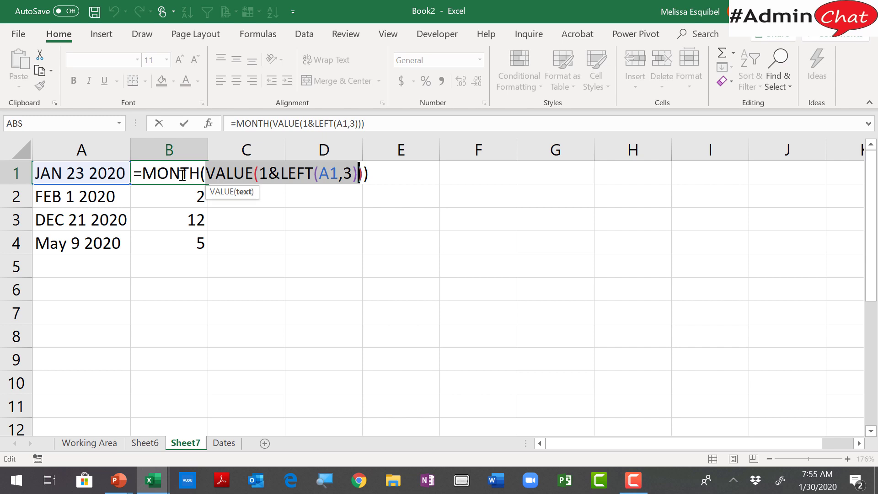
key("Return")
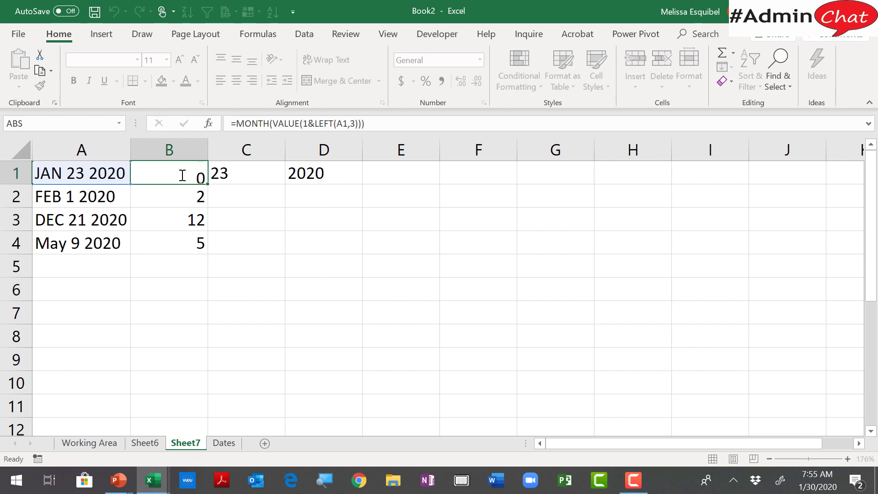
double_click(265, 173)
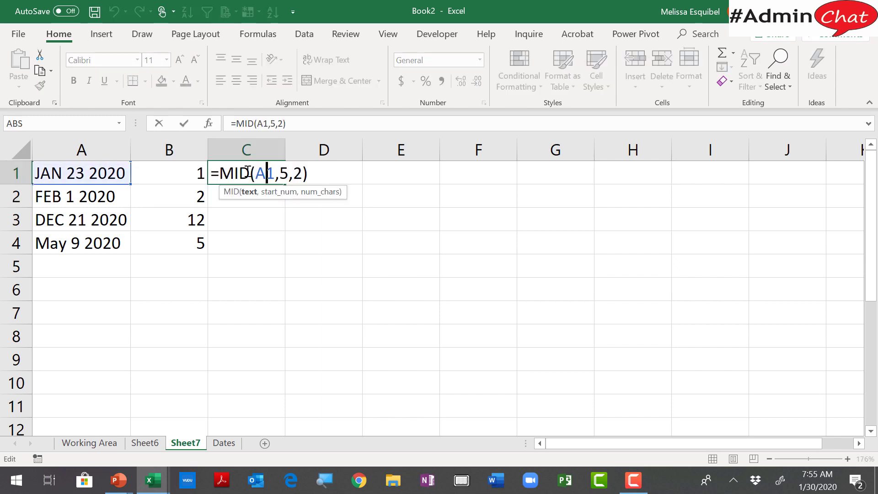
Change C1 to =VALUE(MID(A1,5,2)) so the day 23 is a true number.
left_click(221, 172)
type("value")
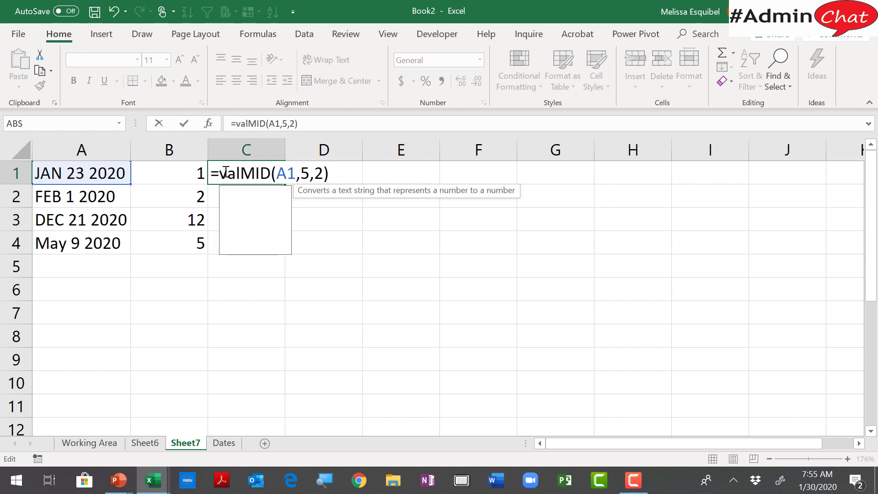
type("(")
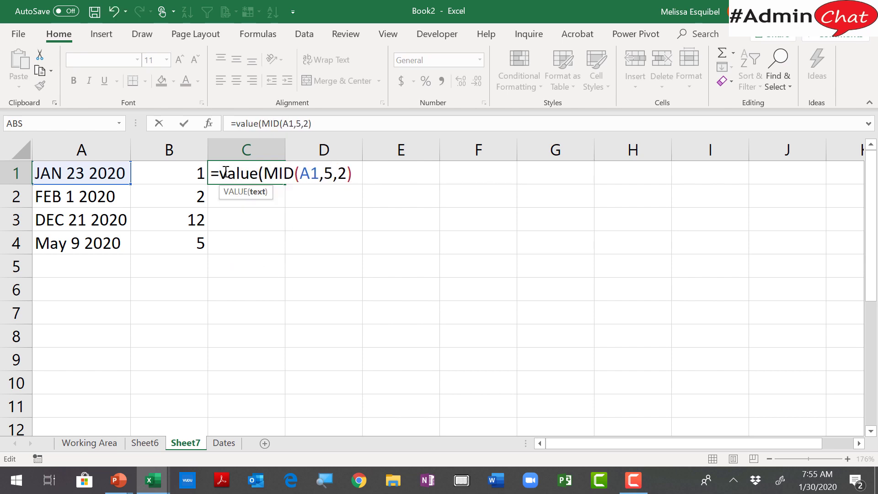
left_click(349, 124)
type(")")
key("Return")
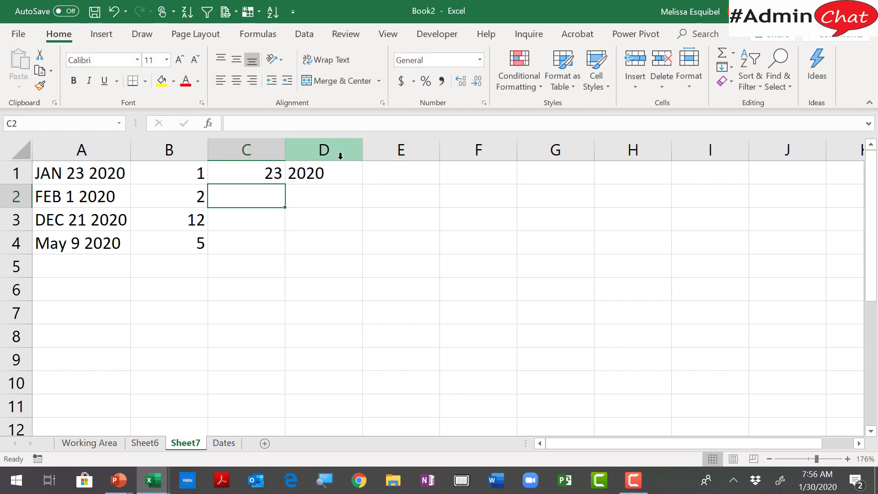
double_click(333, 175)
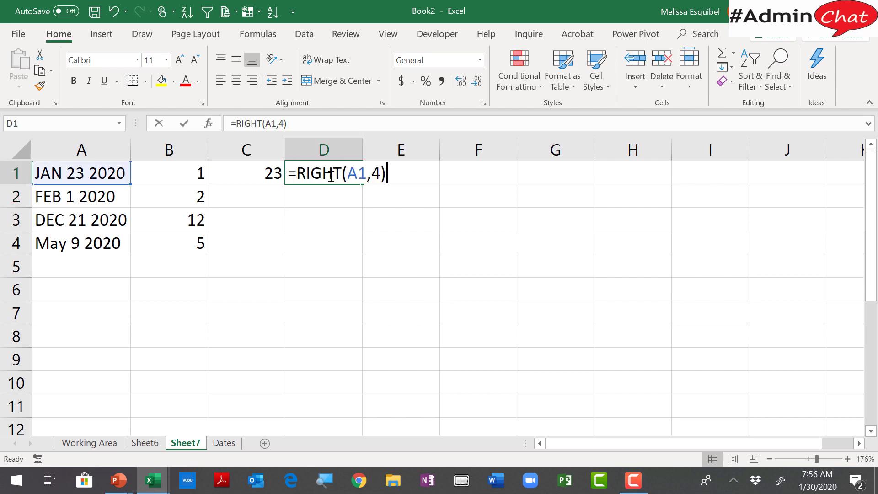
Wrap D1's RIGHT formula in VALUE so the year 2020 is a number.
left_click(297, 174)
type("value")
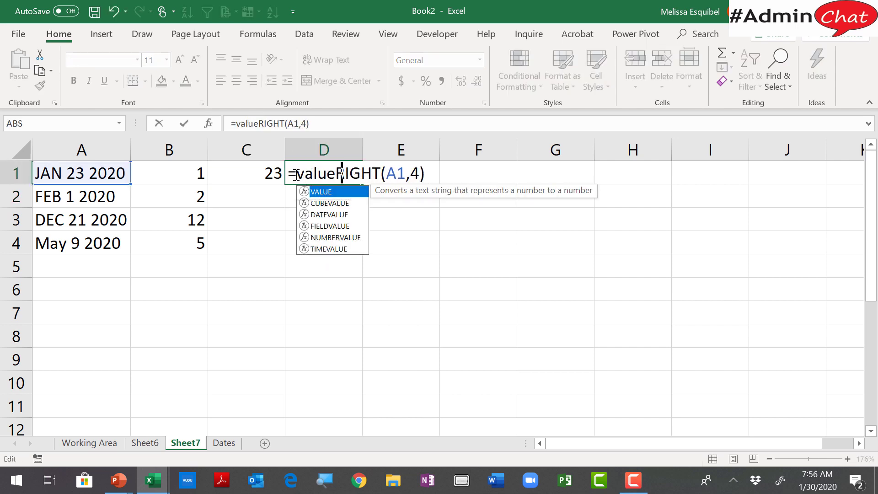
type("(")
left_click(436, 174)
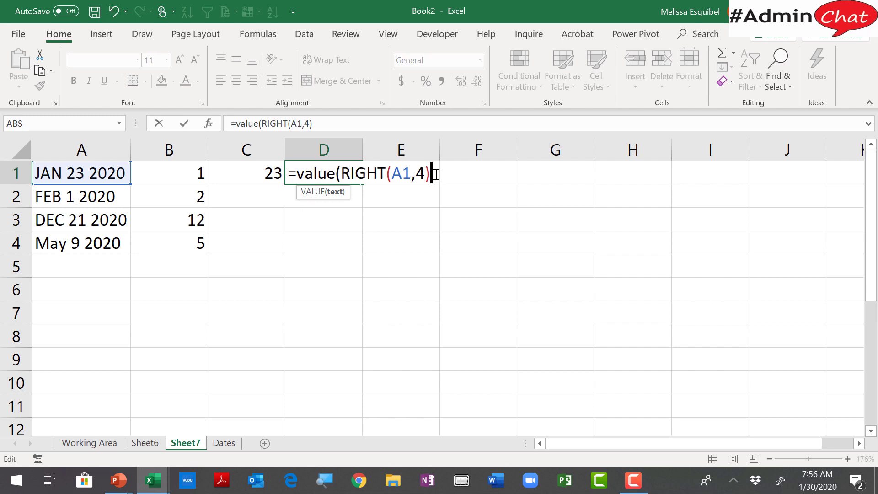
type(")")
key("Return")
key("Up")
Enter =DATE(D1,B1,C1) in E1 to produce the date 1/23/2020.
left_click(436, 174)
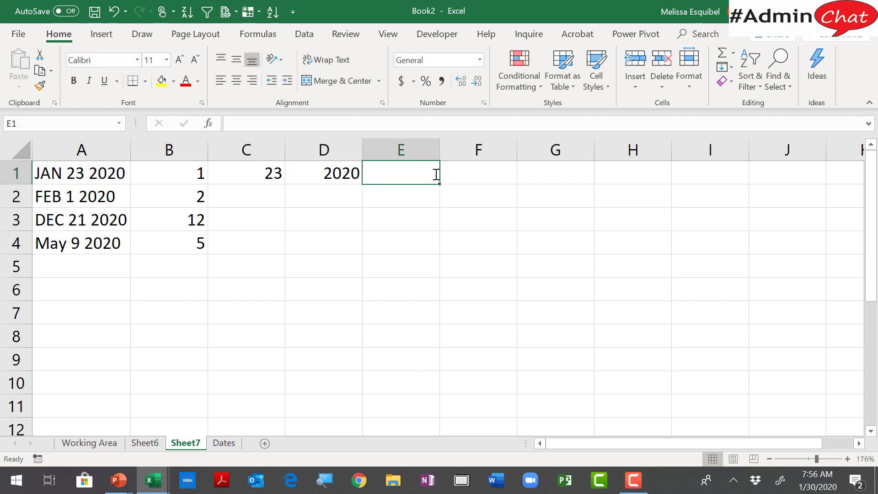
type("=date")
key("Tab")
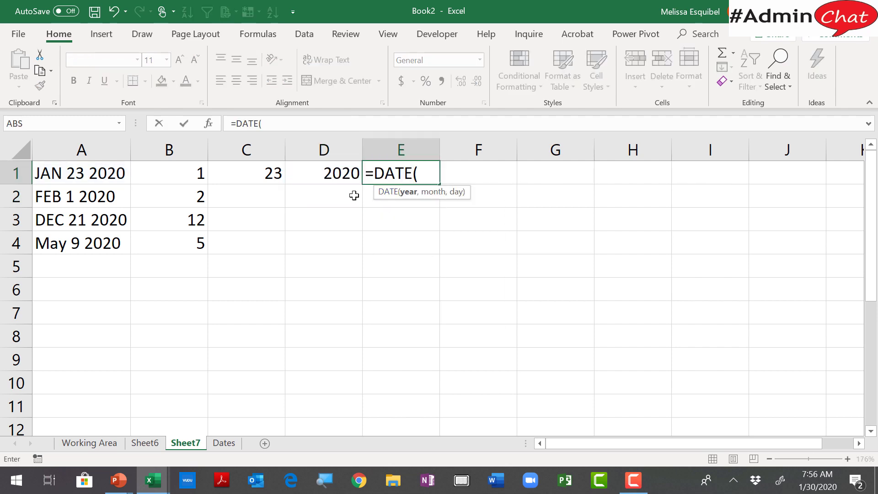
left_click(342, 173)
type(",")
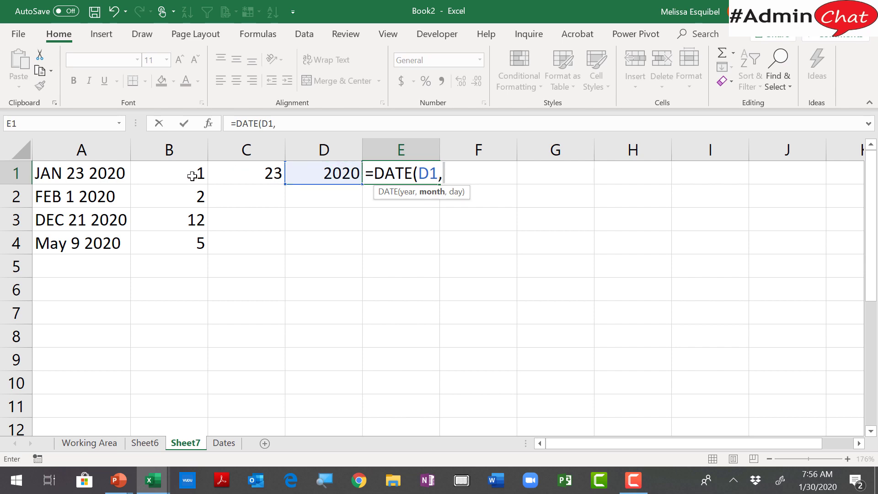
left_click(192, 176)
type(",")
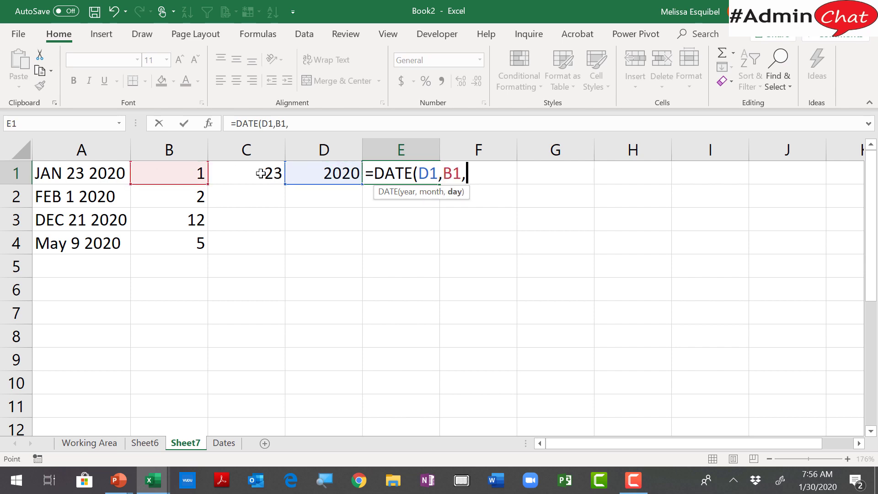
left_click(261, 173)
key("Return")
left_click(418, 171)
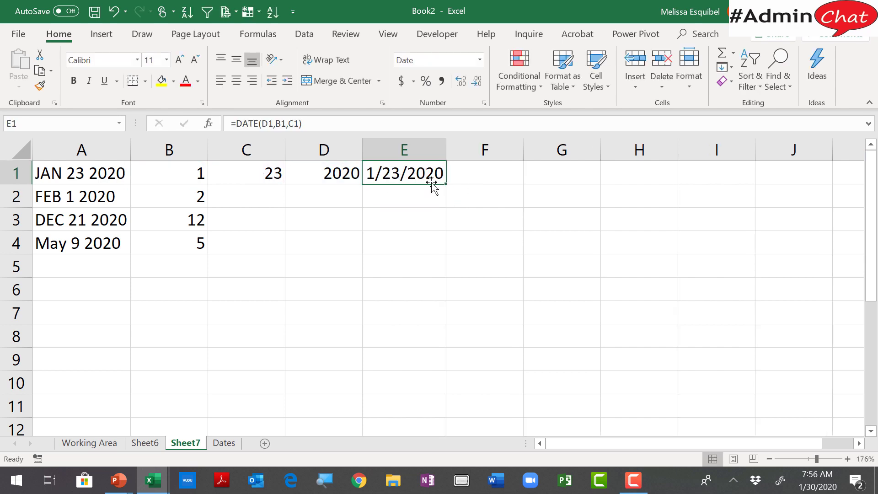
left_click_drag(265, 173, 400, 170)
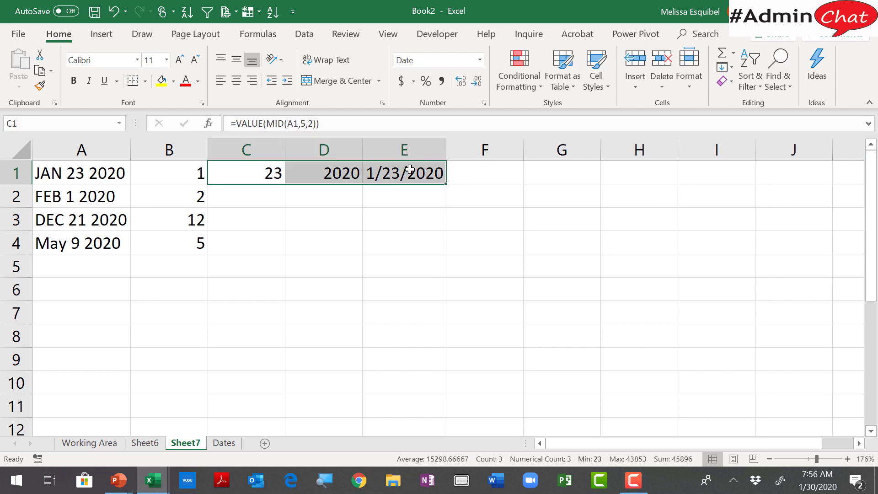
double_click(449, 185)
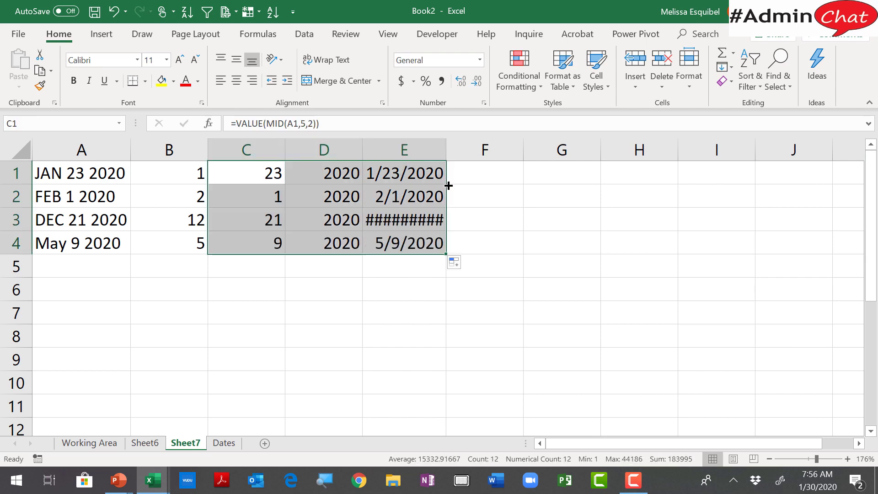
double_click(446, 153)
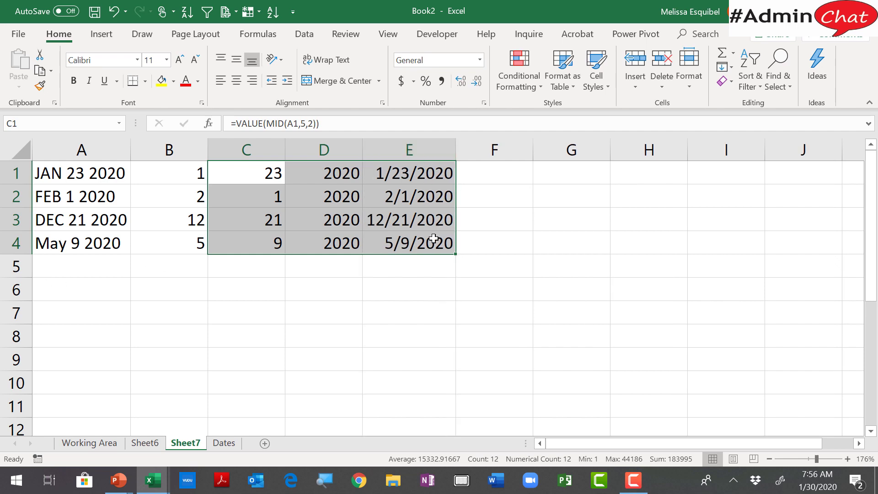
left_click(408, 203)
left_click(416, 245)
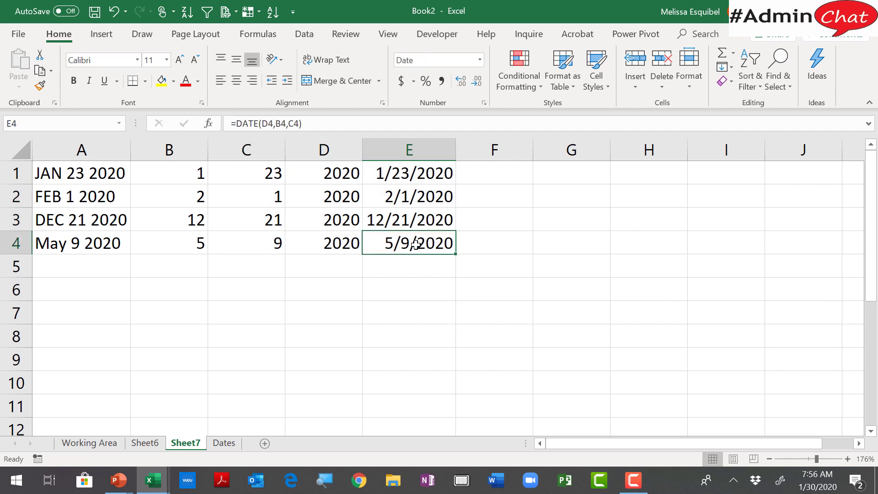
left_click(274, 190)
double_click(267, 191)
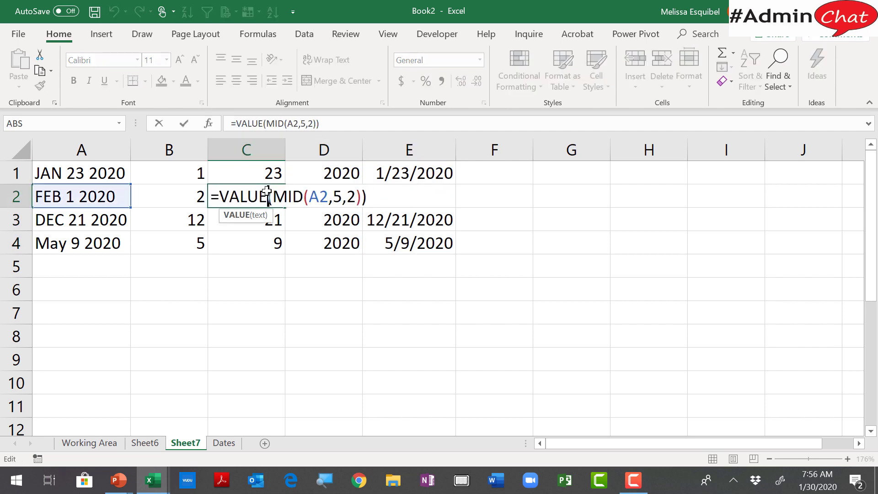
key("Return")
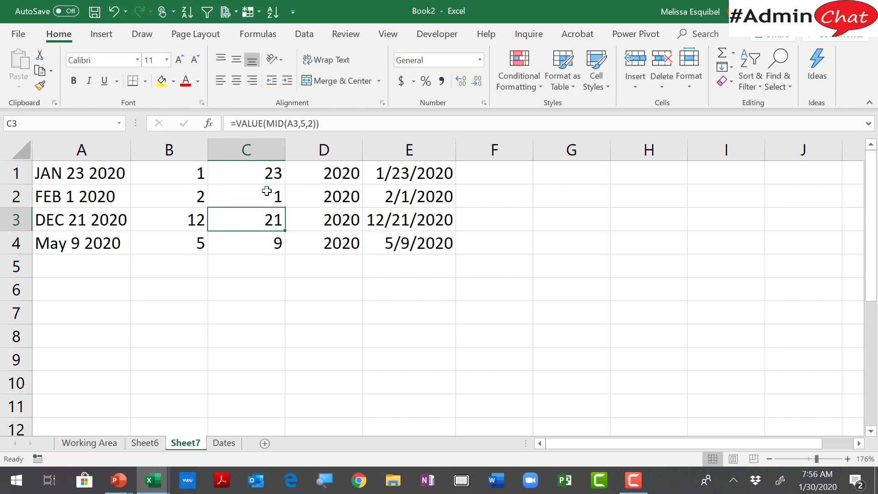
Enter a space-padded text 1 in C7 and =TRIM(C7) in D7.
left_click(257, 315)
type("'")
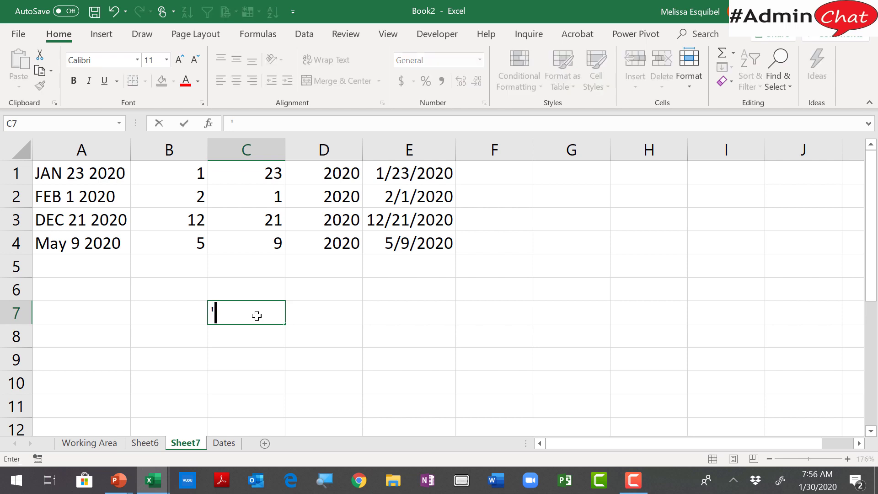
type("  1")
key("Return")
left_click(257, 316)
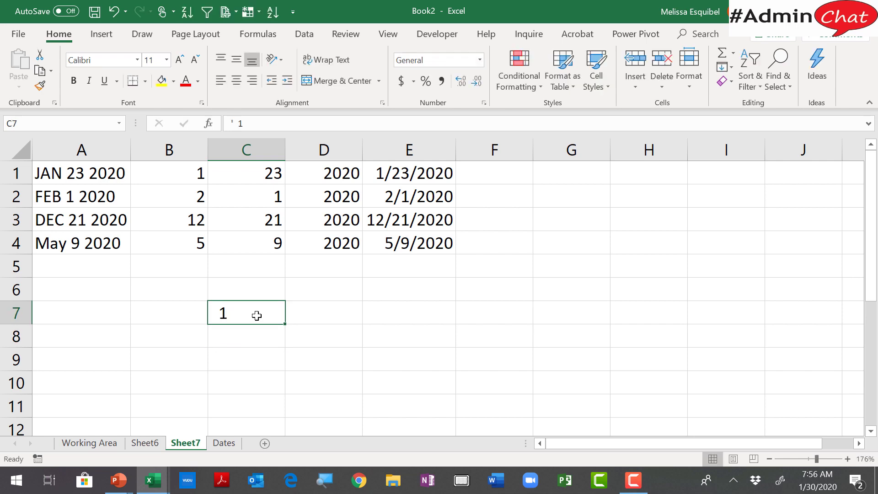
key("Tab")
type("=trim")
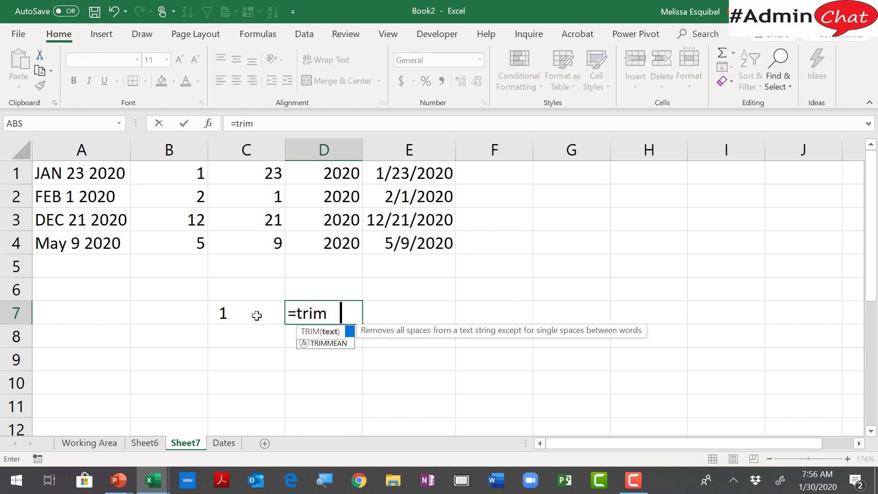
key("Tab")
left_click(257, 316)
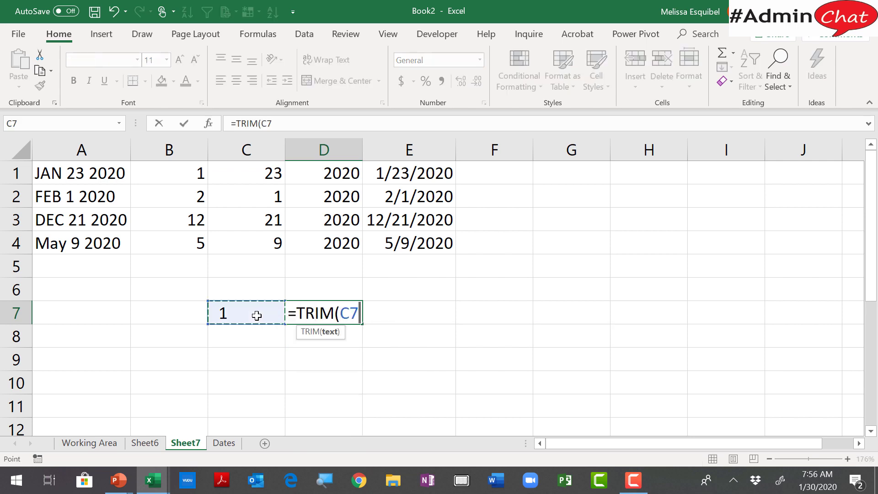
key("Return")
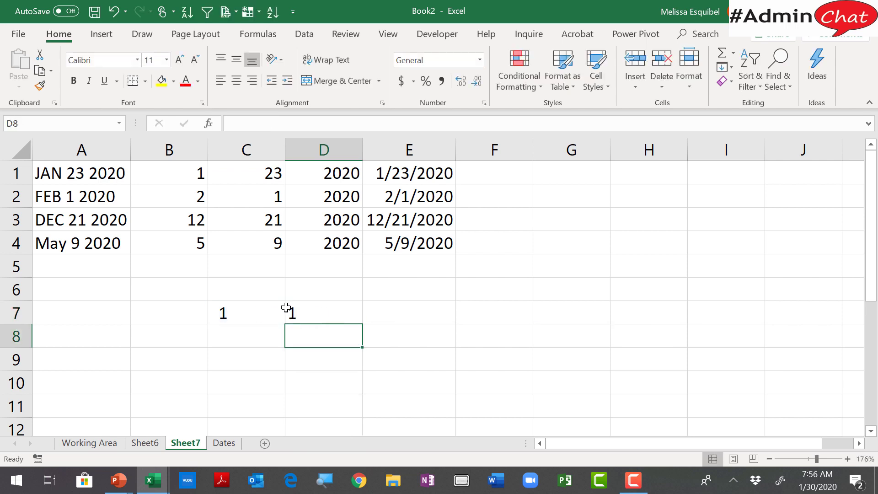
Close the Smart Lookup pane that opened while editing D7.
double_click(331, 312)
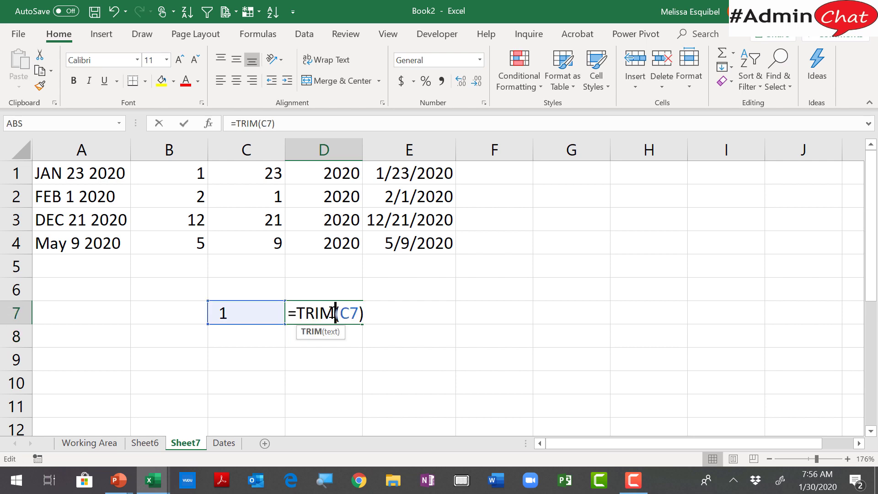
right_click(295, 311)
key("l")
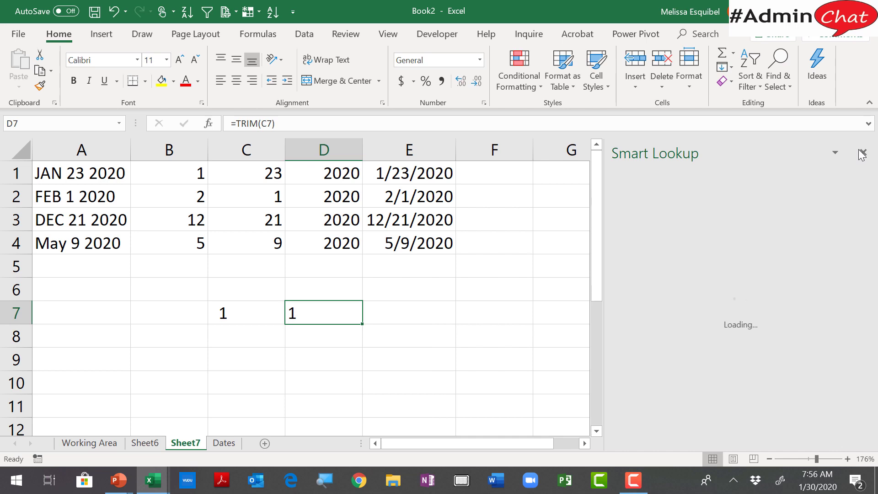
left_click(872, 152)
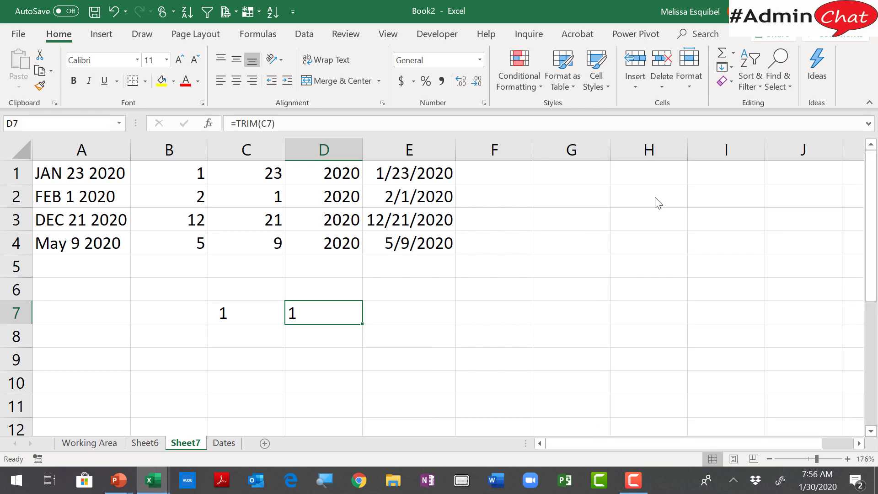
Edit D7 to =VALUE(TRIM(C7)) so it returns the number 1.
double_click(328, 312)
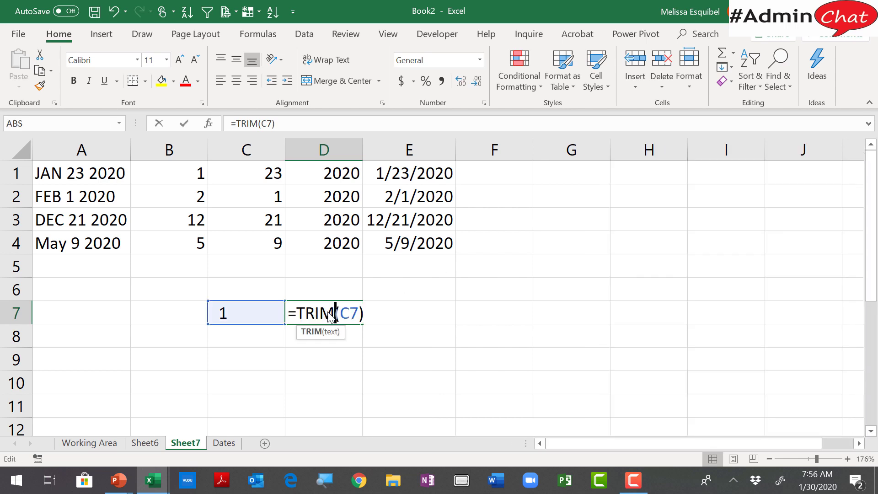
left_click(296, 315)
type("value(")
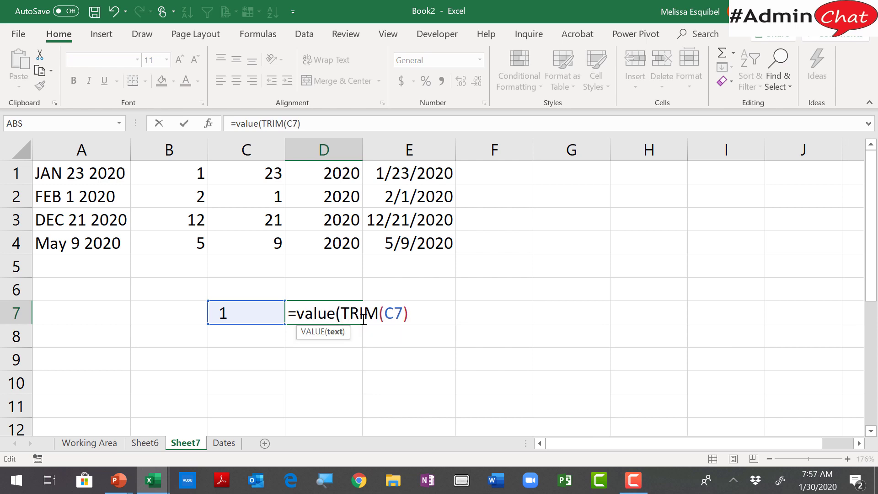
key("End")
type(")")
key("Return")
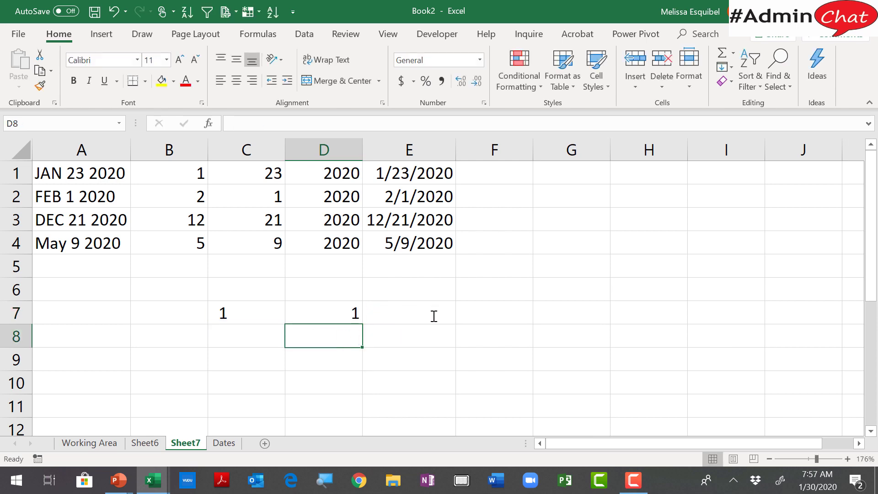
double_click(320, 315)
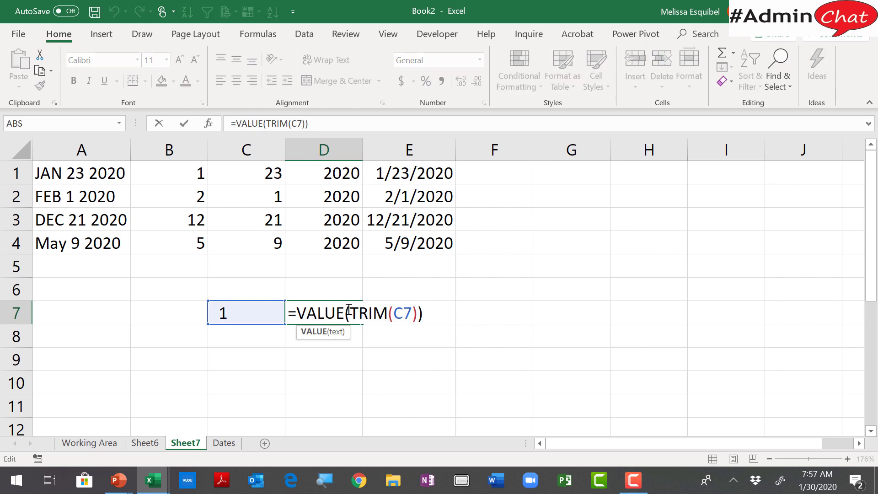
key("Return")
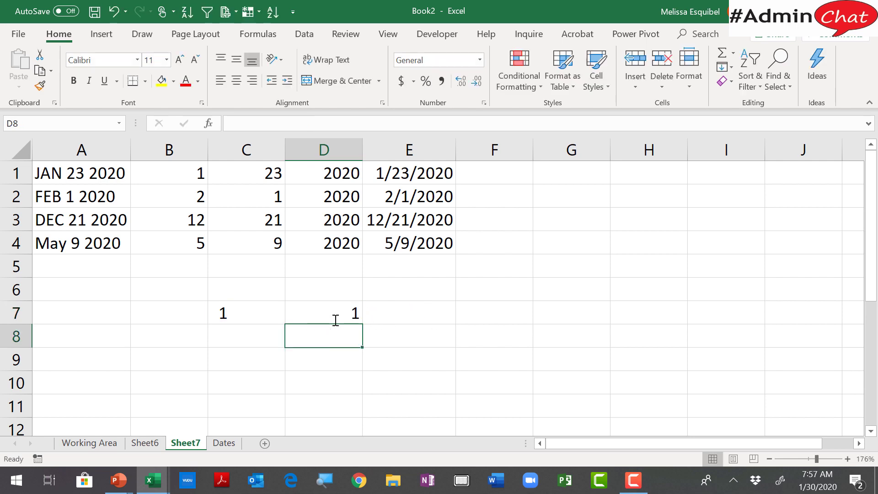
Review the C2 day formula for comparison, cancelling any accidental edits.
double_click(271, 194)
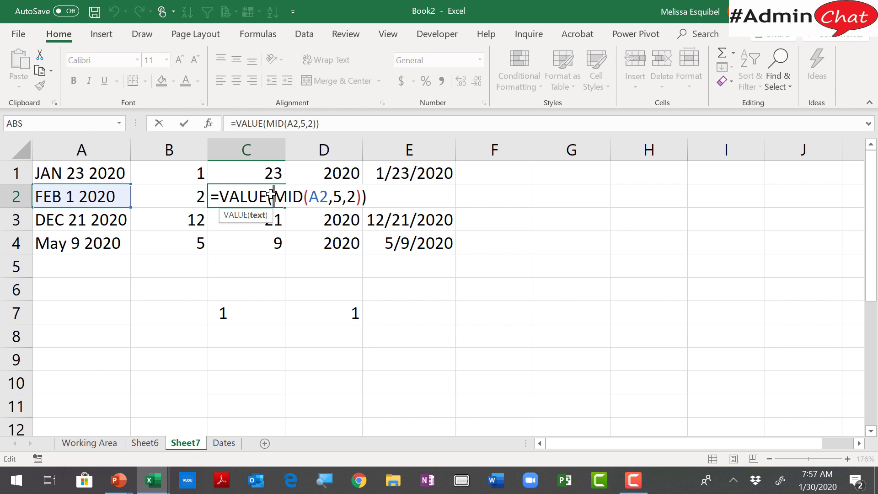
left_click(310, 312)
key("Escape")
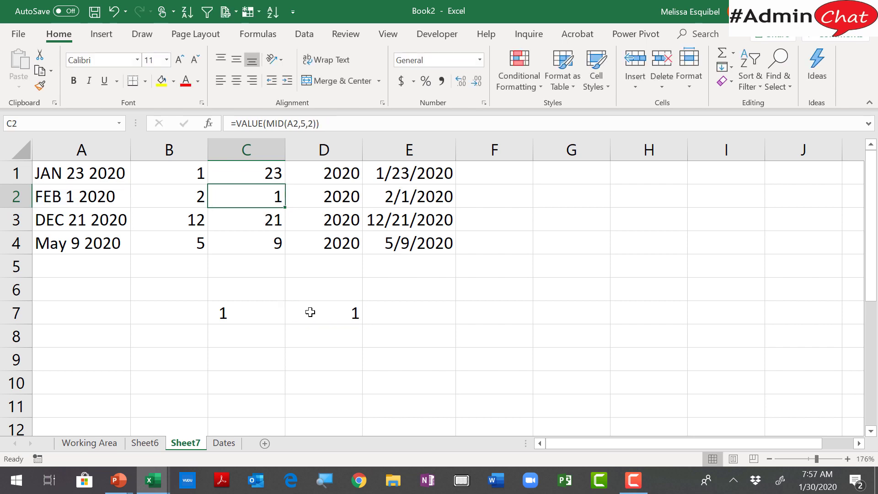
type("=")
key("Escape")
key("Down")
key("Down")
key("Down")
key("Down")
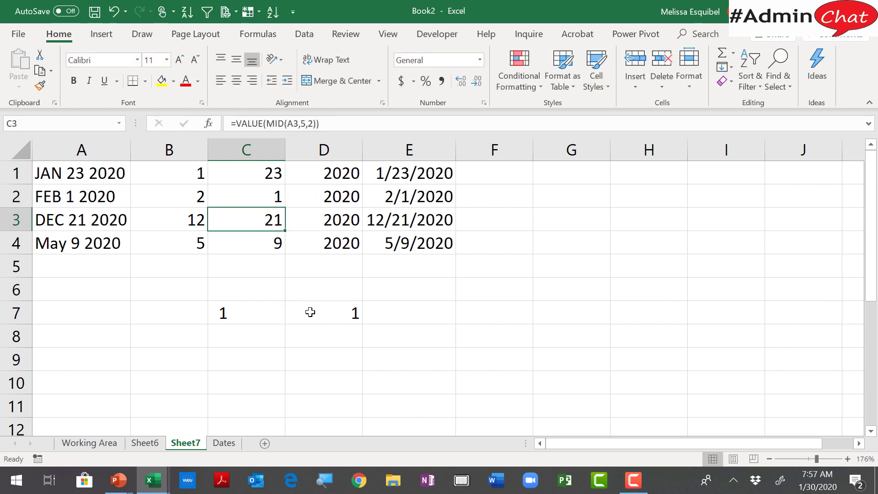
Replace D7's formula with =VALUE(C7) to test it.
left_click(310, 312)
double_click(310, 312)
key("Escape")
type("=valu")
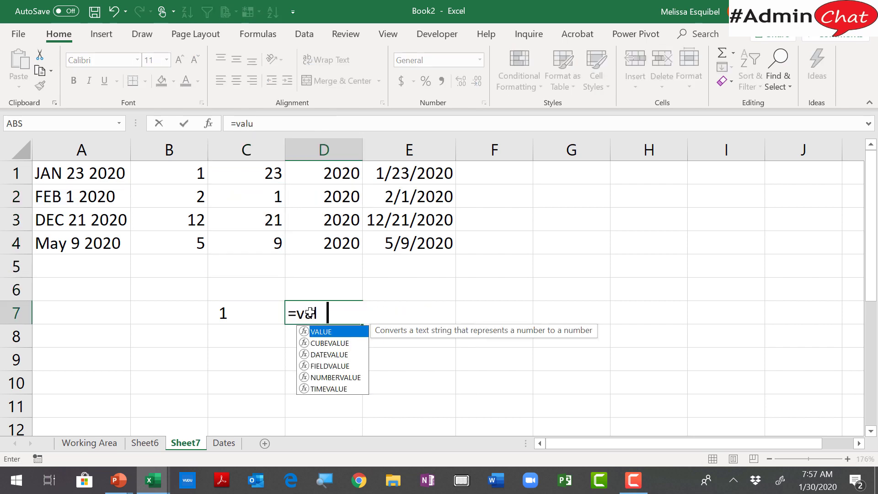
key("Tab")
left_click(255, 312)
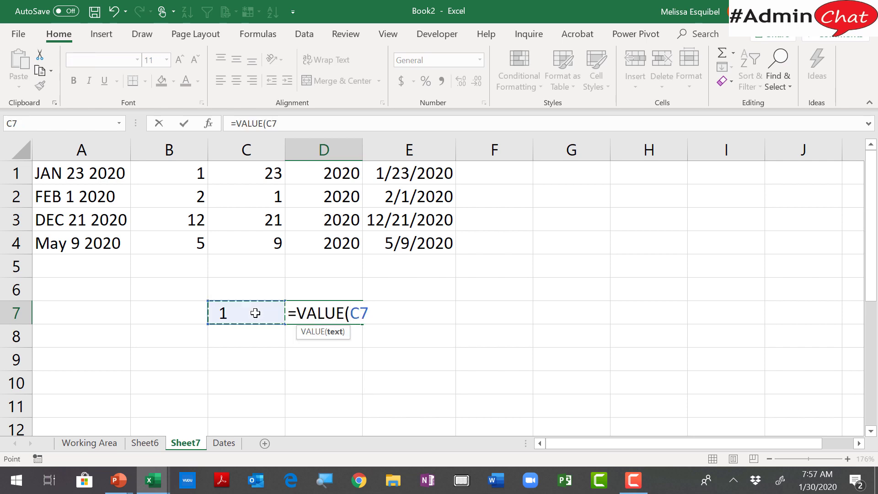
key("Return")
left_click(341, 313)
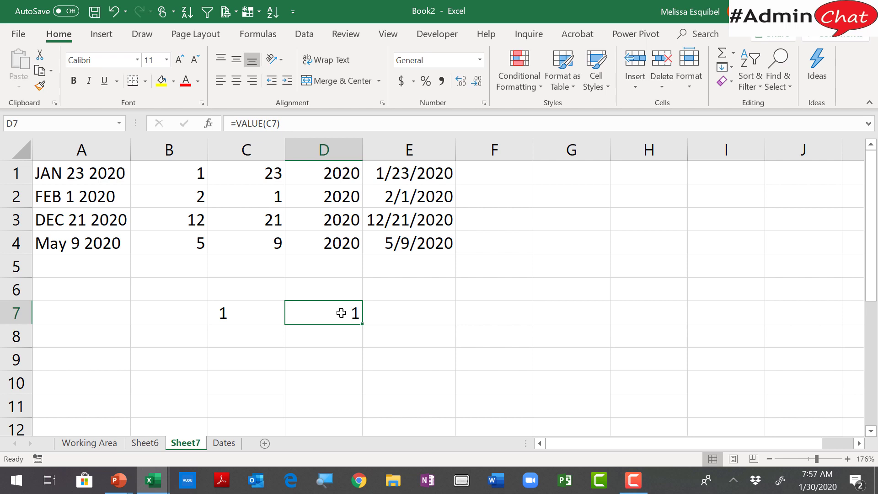
Undo to restore =VALUE(TRIM(C7)) in D7 and review it.
key("ctrl+z")
double_click(341, 313)
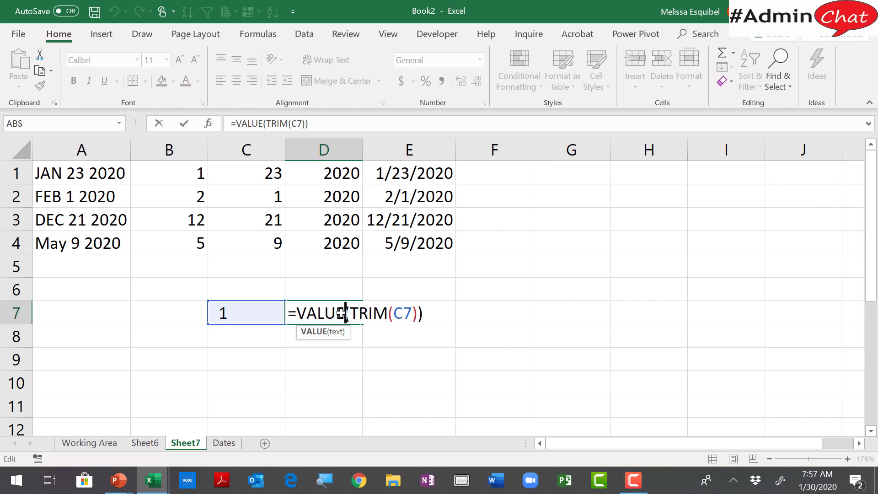
key("Escape")
Delete the test contents of C7 and D7, leaving row 7 empty.
key("Left")
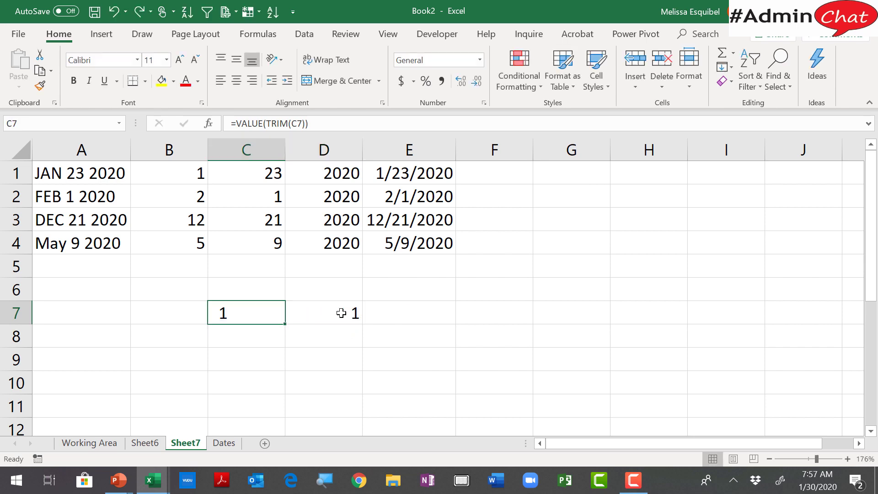
left_click(341, 313, "shift")
key("Delete")
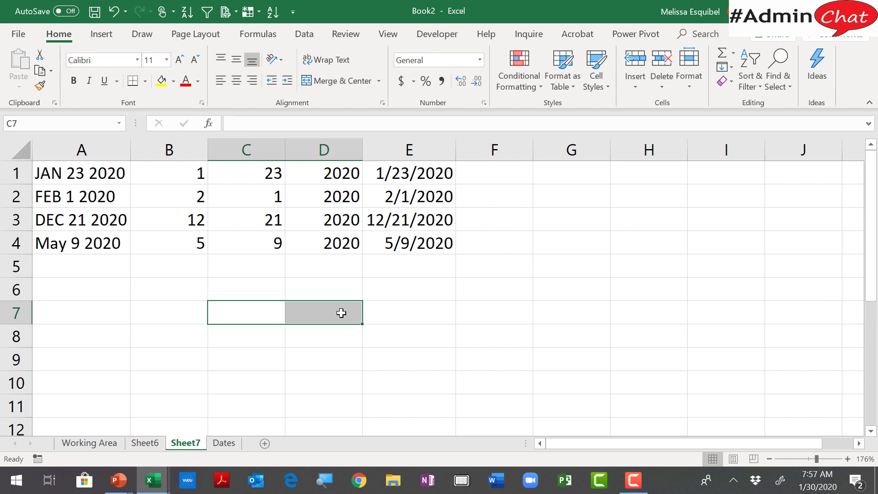
left_click(249, 313)
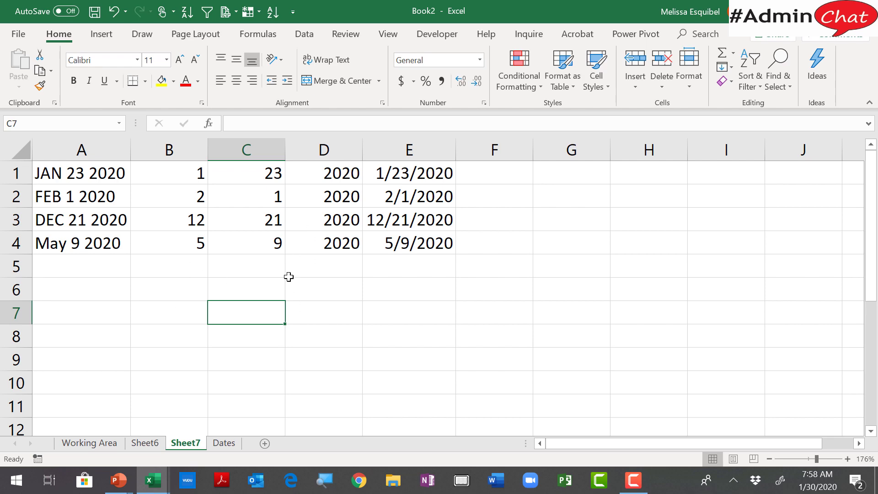
Switch to the Dates and Times workbook and inspect the month, day and year formulas in B3, C3 and D3.
key("alt+Tab")
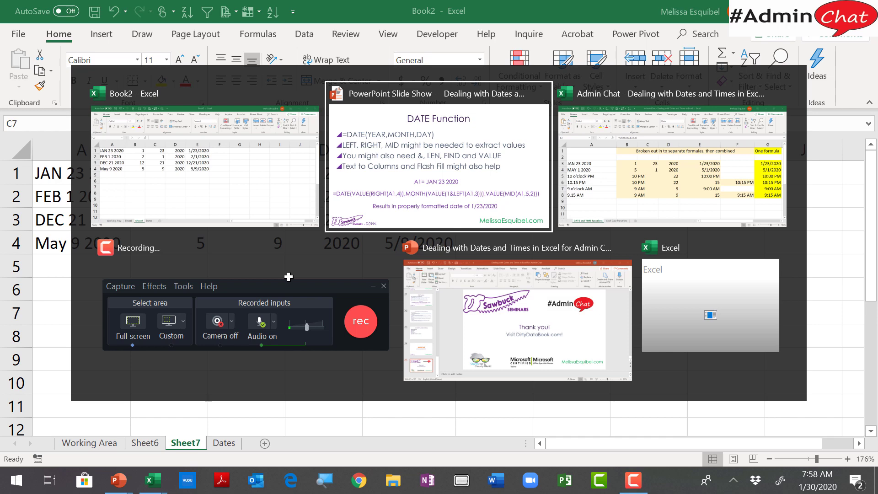
key("alt+Tab")
left_click(271, 225)
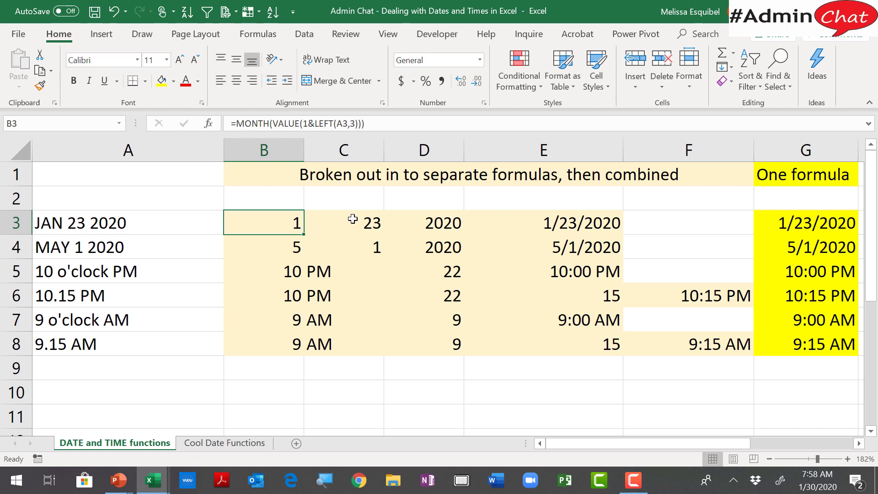
double_click(276, 225)
key("Return")
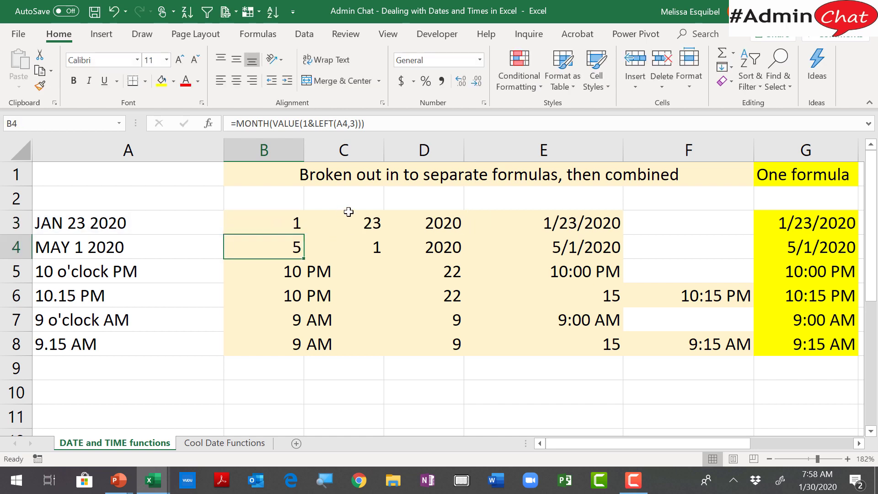
double_click(364, 224)
key("Return")
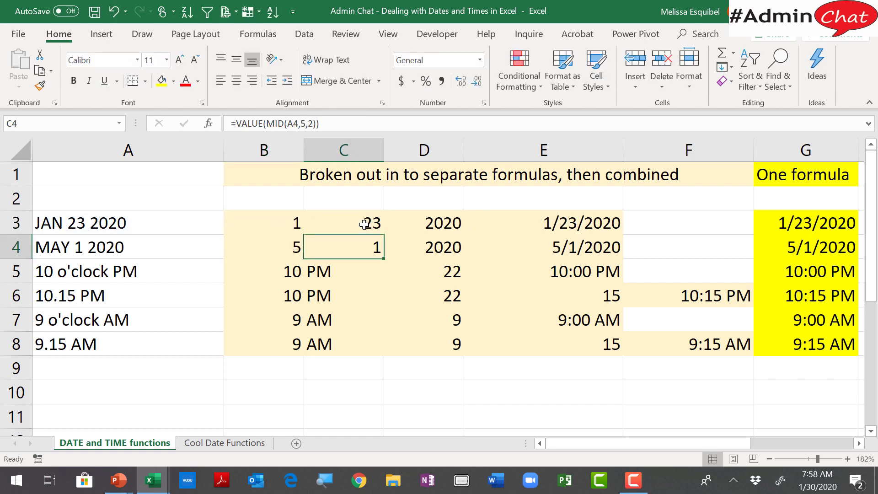
double_click(427, 224)
key("Return")
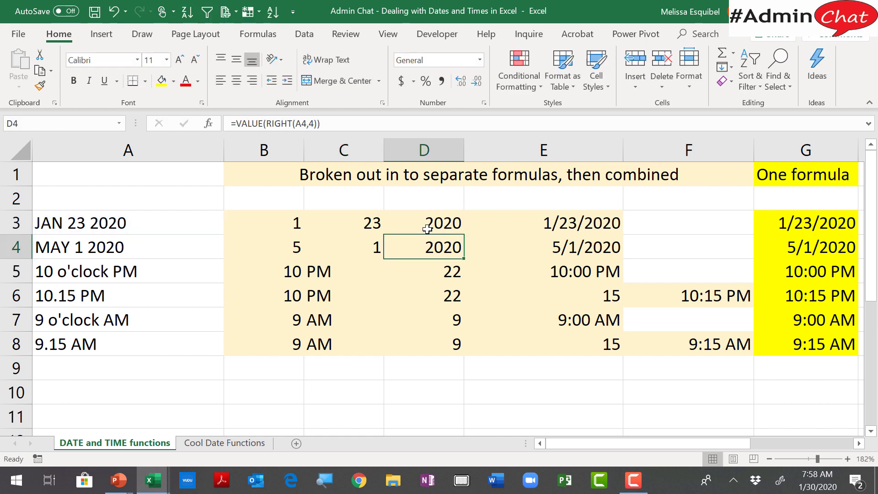
Inspect E3's colour-coded DATE formula returning 1/23/2020, then move to the One formula column.
left_click(548, 227)
double_click(548, 228)
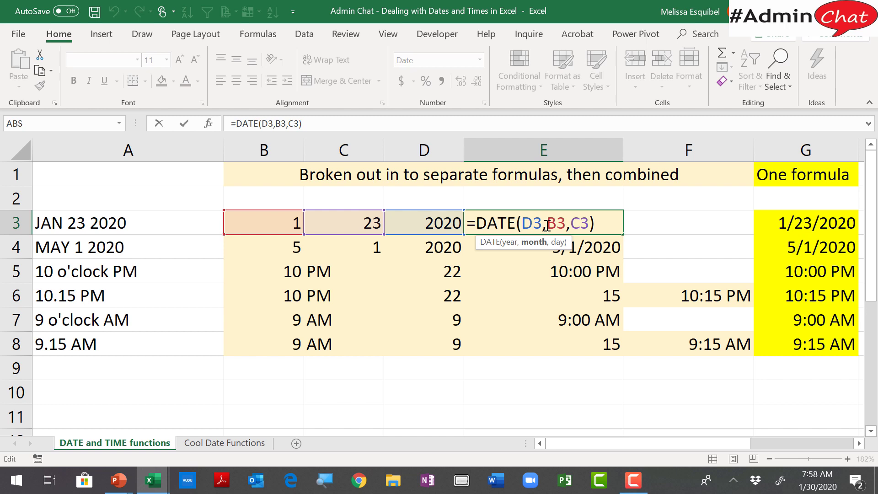
key("Return")
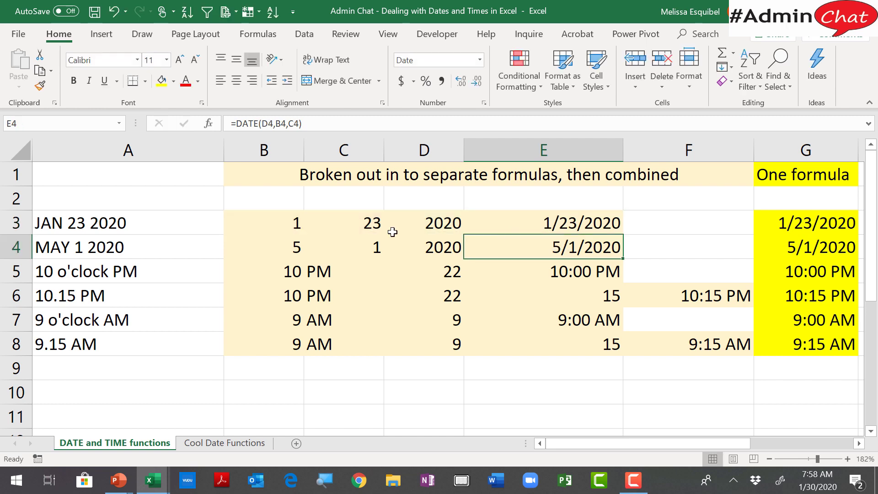
left_click(575, 231)
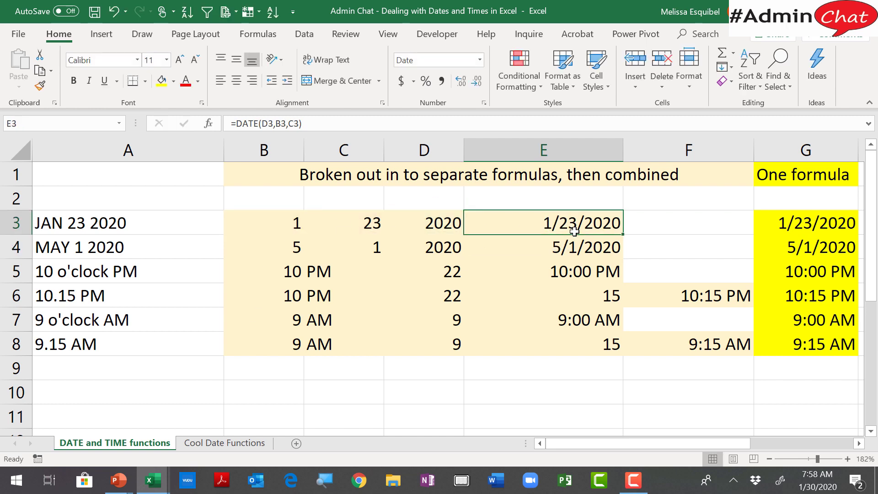
key("Right")
key("Right")
key("Right")
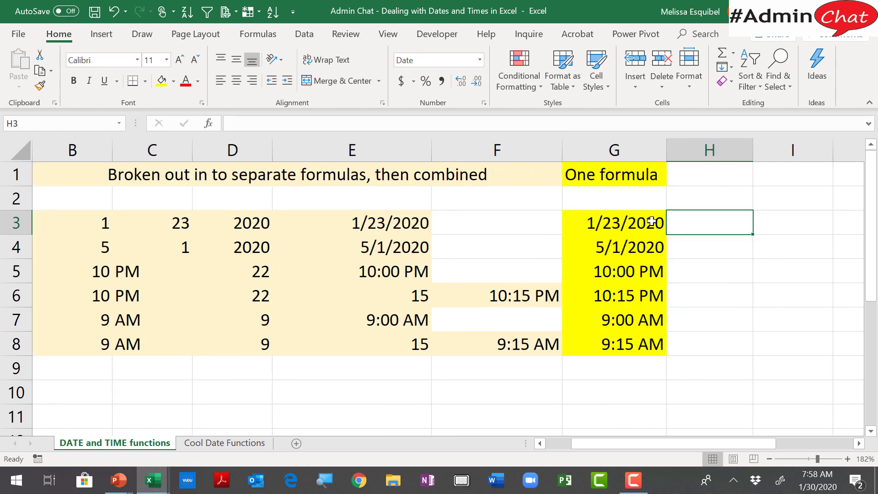
double_click(609, 224)
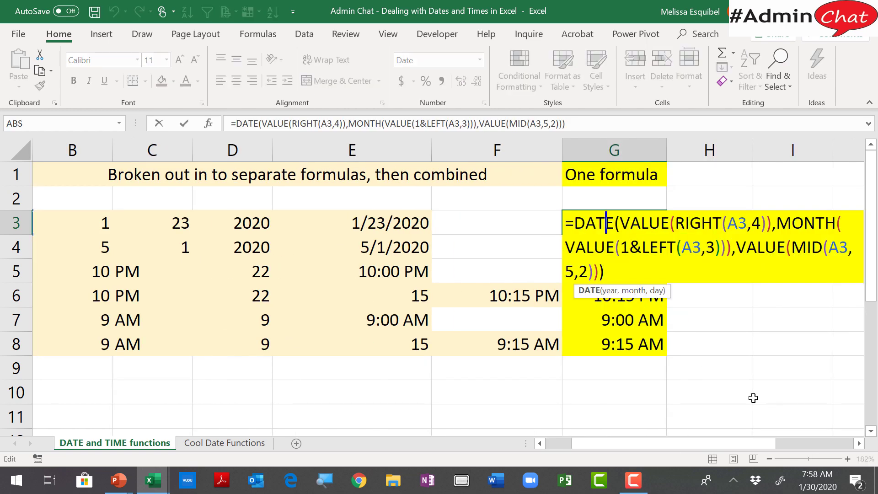
left_click(860, 444)
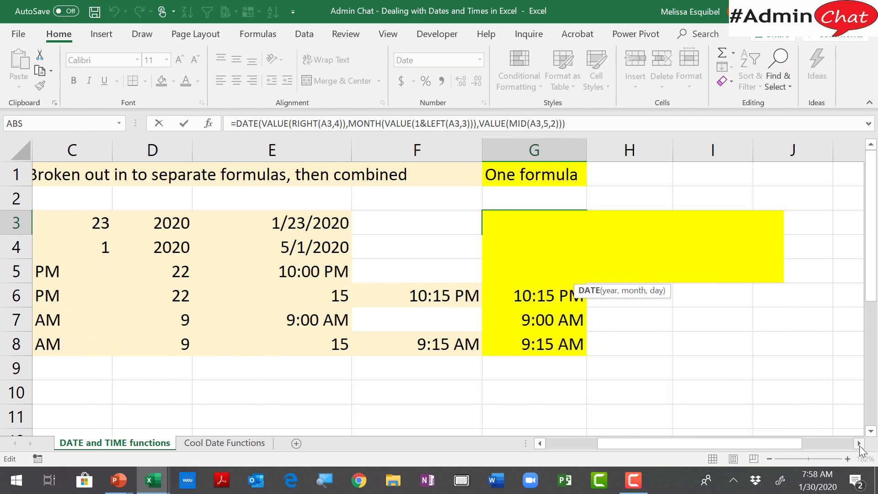
left_click(860, 444)
left_click(860, 444)
left_click(860, 444)
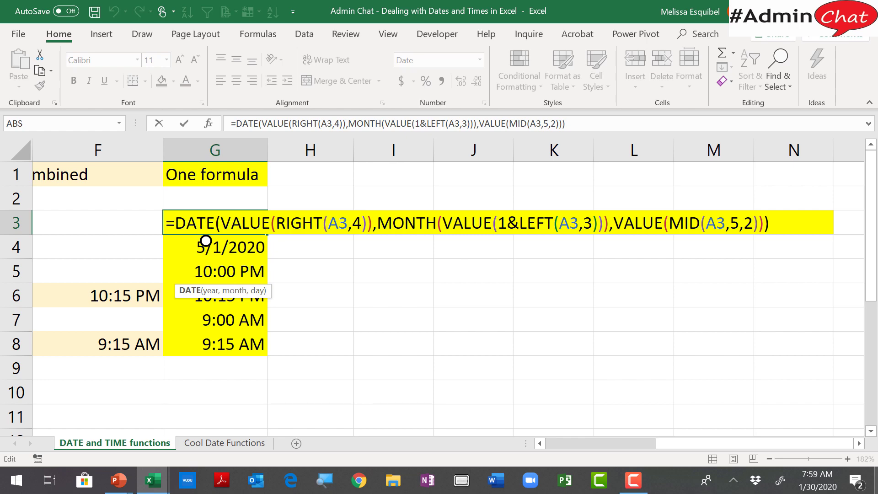
key("ctrl+Return")
key("Left")
key("Left")
key("Left")
key("Left")
key("Left")
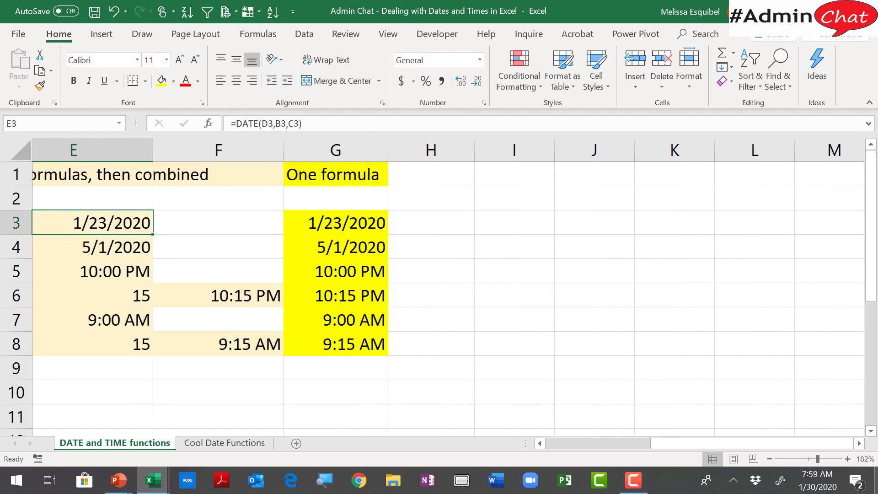
key("Right")
key("Right")
key("Right")
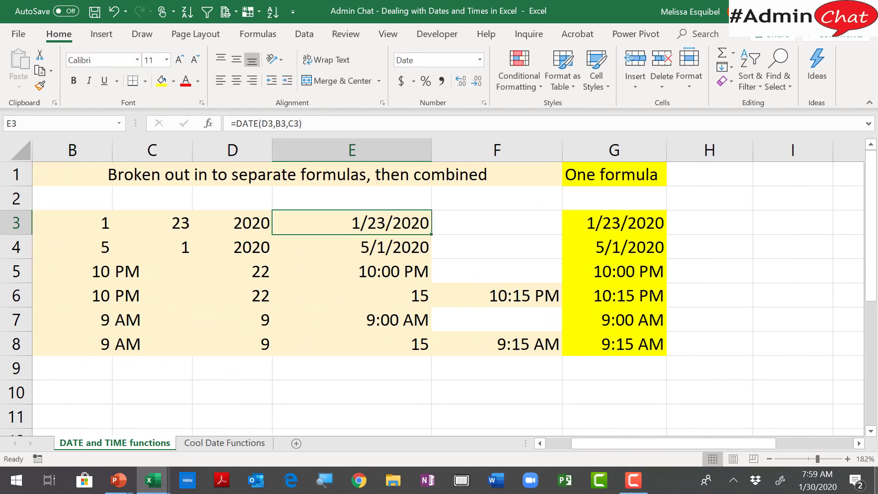
key("Down")
key("Down")
key("Down")
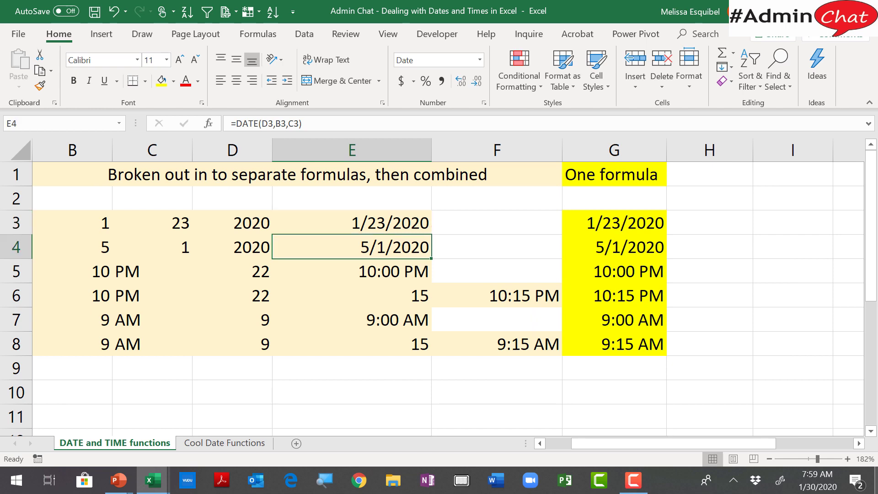
key("Up")
key("Up")
key("Up")
key("Right")
key("Right")
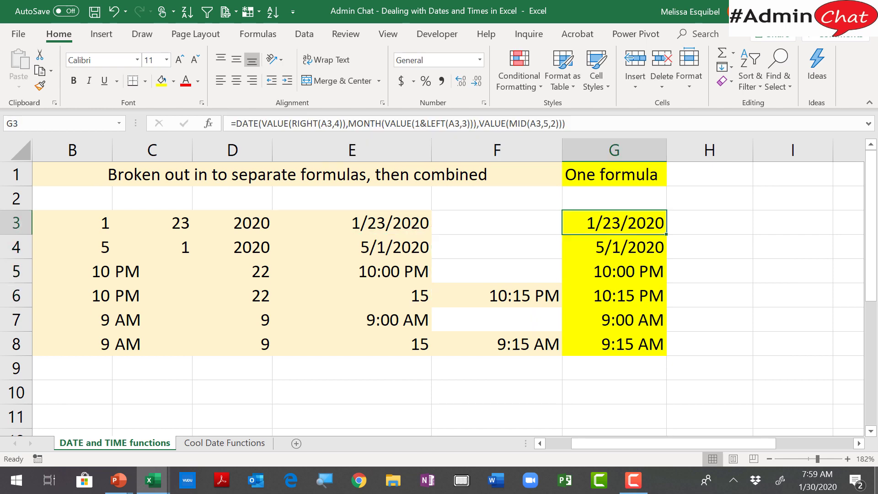
key("F2")
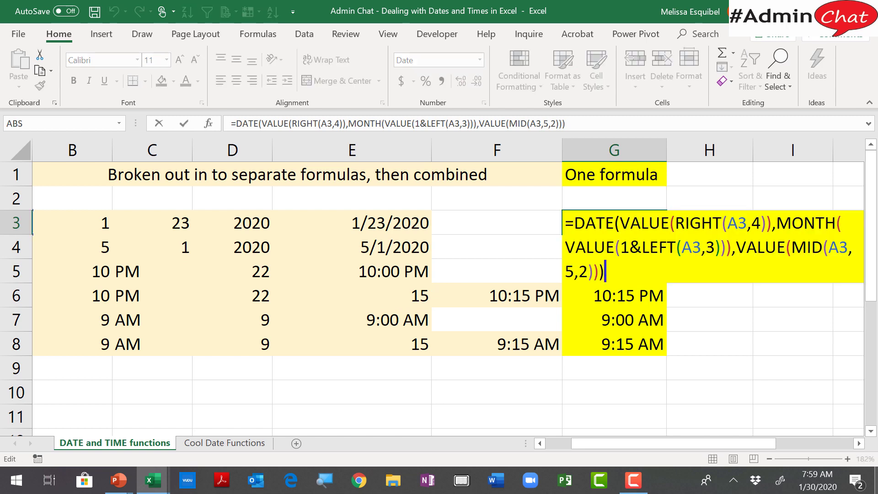
key("Escape")
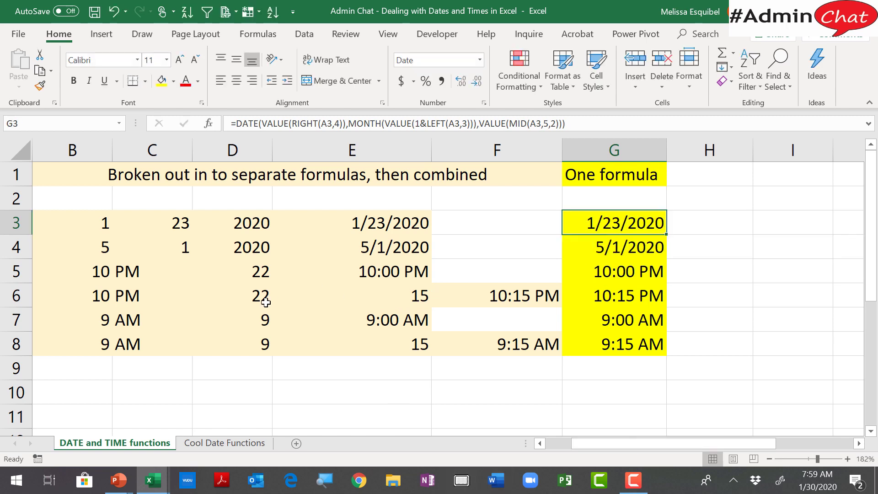
double_click(246, 222)
Compare D3's VALUE(RIGHT(A3,4)) year piece with the matching part of G3's combined formula.
left_click_drag(207, 224, 368, 228)
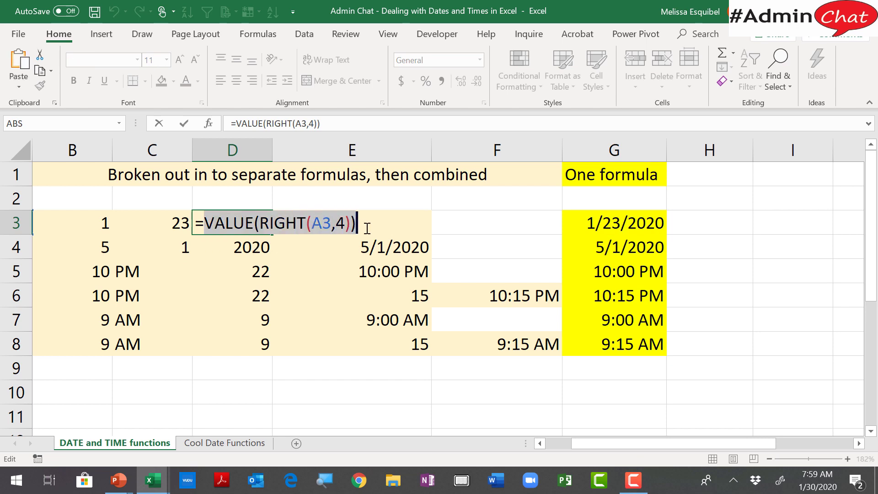
key("Escape")
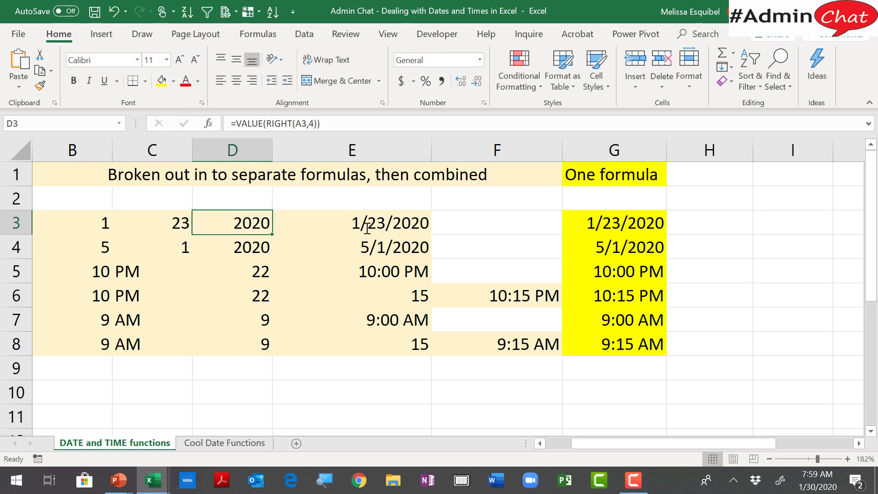
double_click(600, 224)
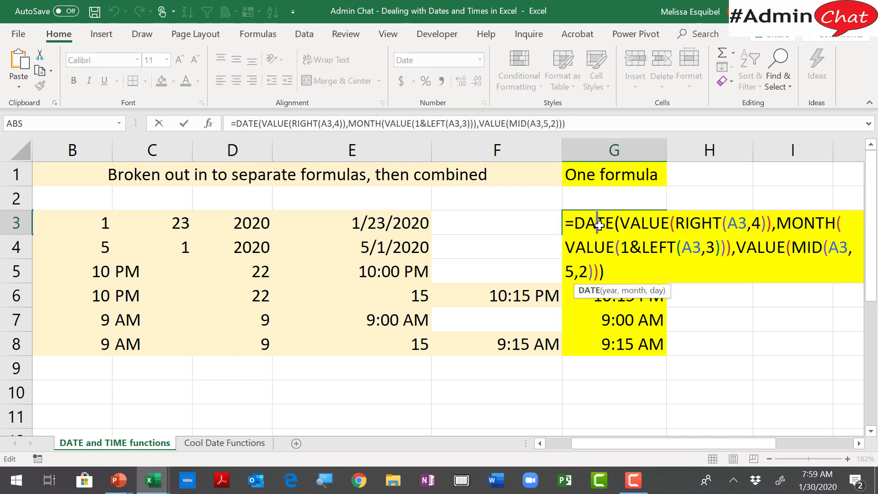
left_click_drag(620, 224, 771, 227)
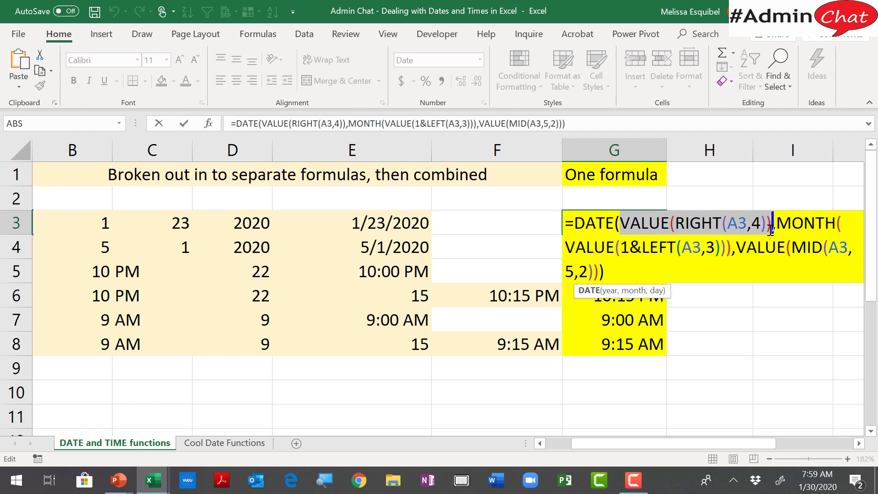
left_click(772, 229)
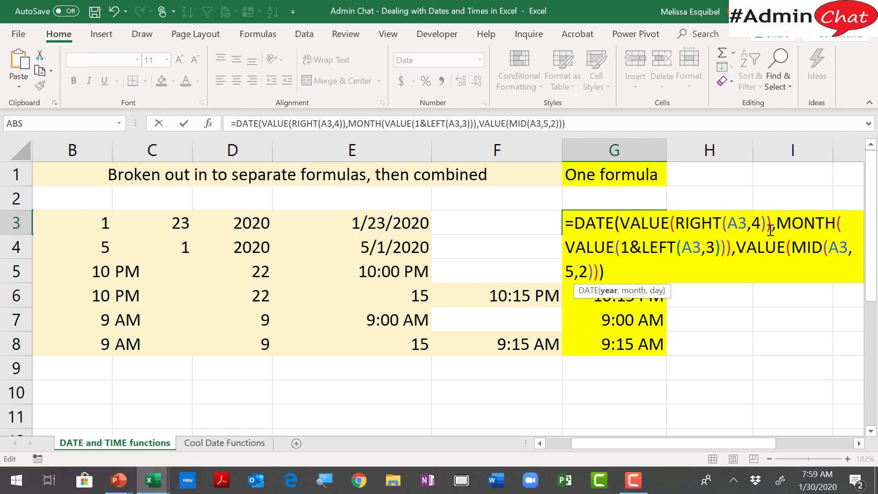
key("Return")
double_click(598, 224)
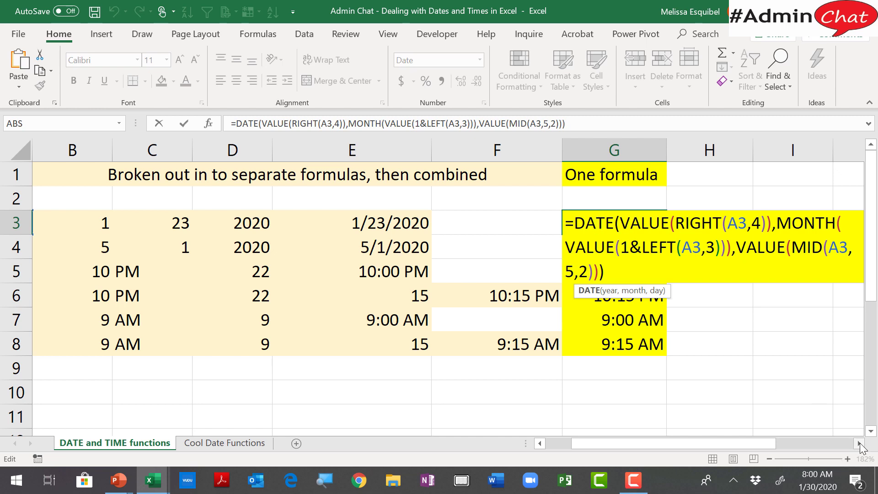
key("Return")
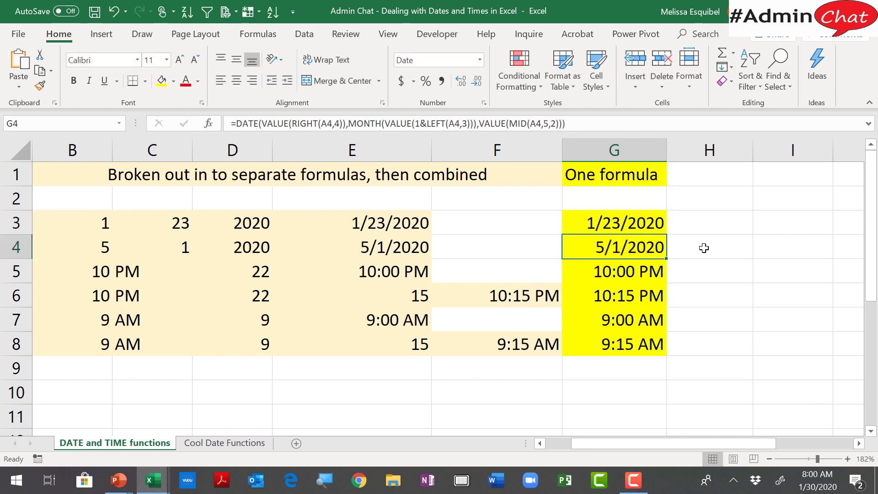
Review the DATE results 1/23/2020 and 5/1/2020 in column E, then switch to the DATE Function slide.
left_click(632, 151)
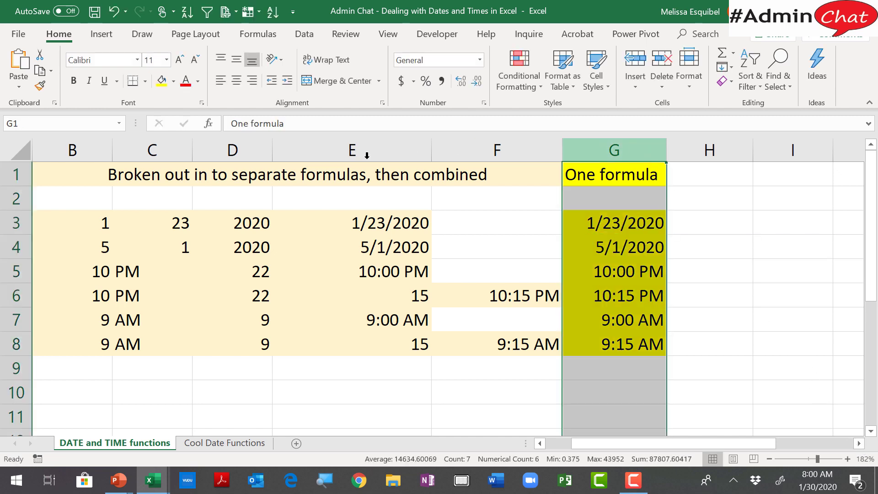
left_click(382, 230)
left_click(382, 250)
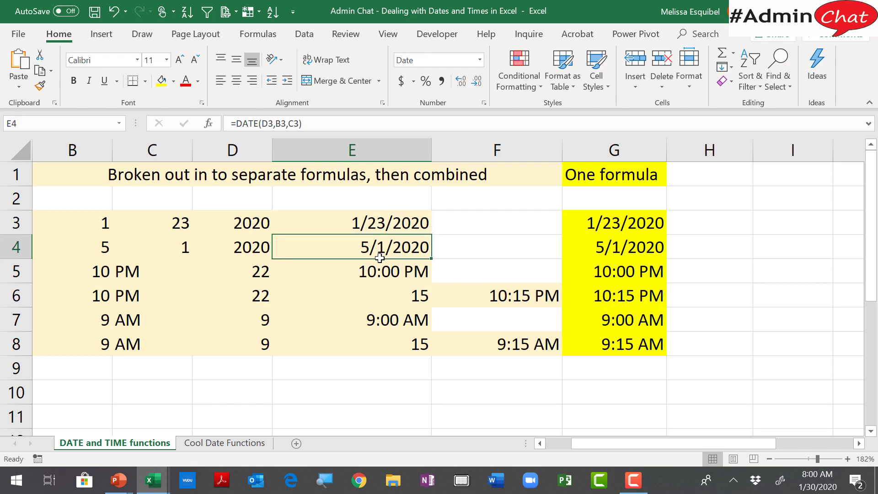
right_click(374, 277)
key("Escape")
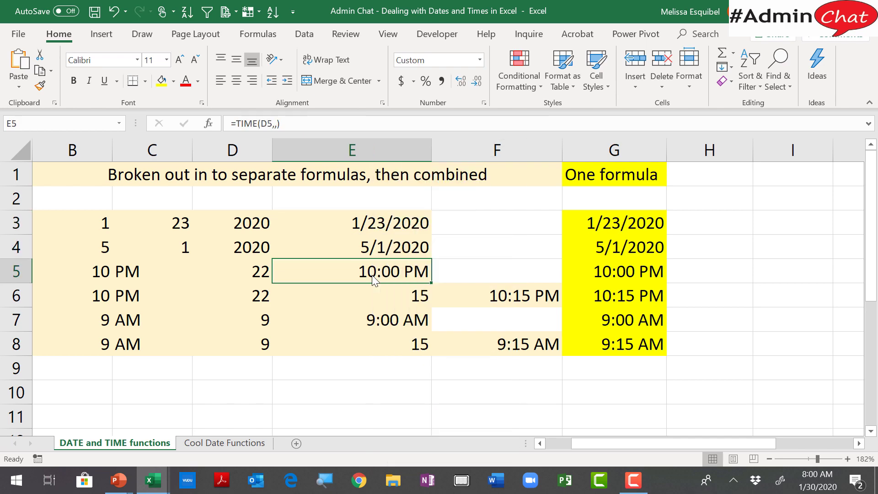
key("alt+Tab")
key("Tab")
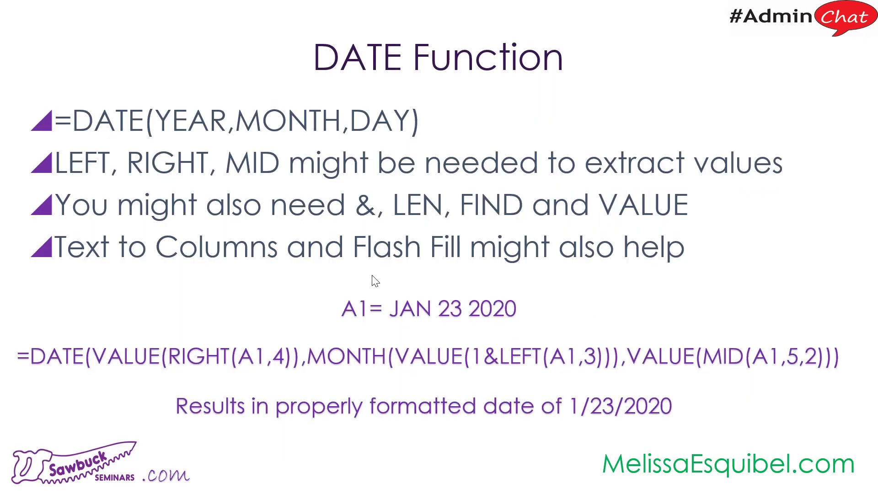
Advance to the TIME Function slide, then return to the workbook at the A5 time text.
key("Right")
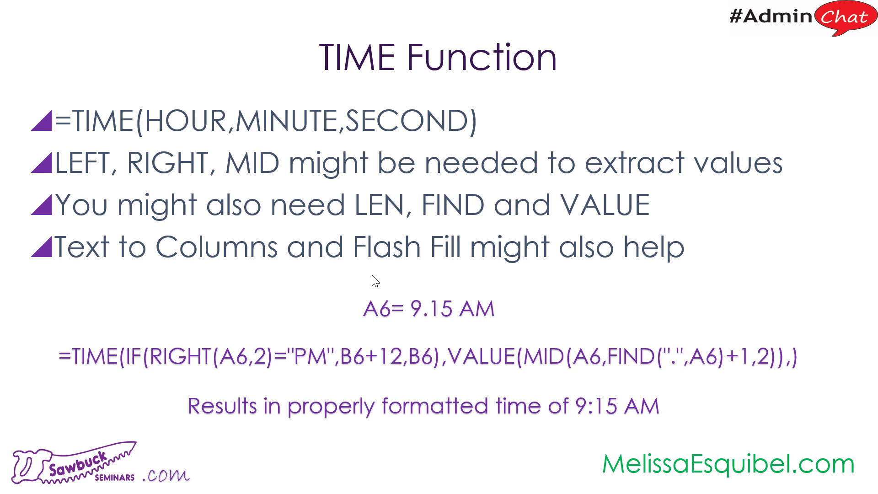
key("alt+Tab")
key("Left")
key("Left")
key("Left")
key("Left")
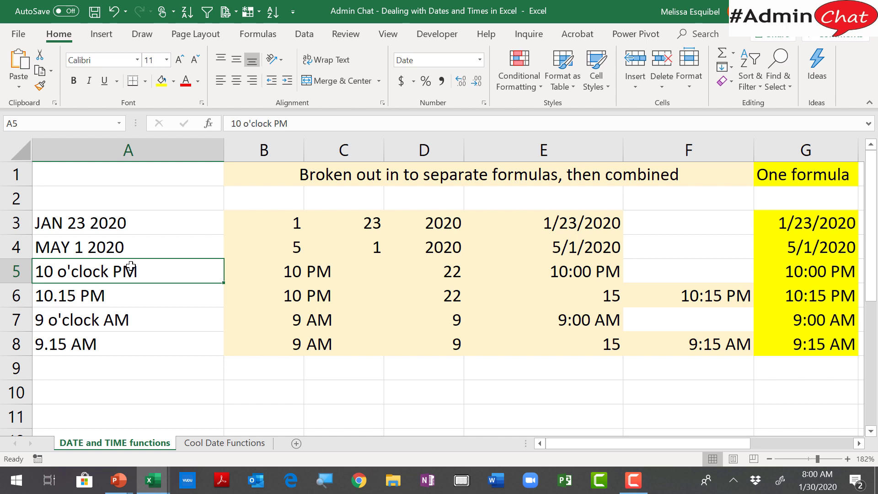
key("Right")
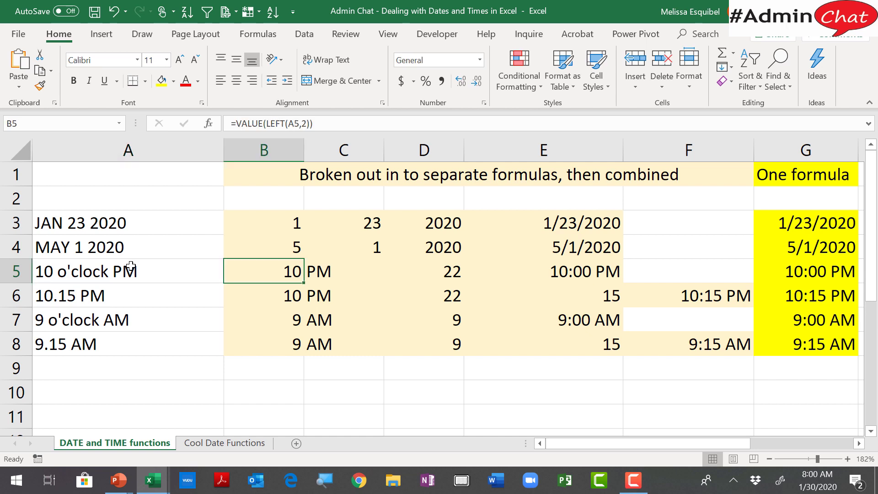
double_click(254, 267)
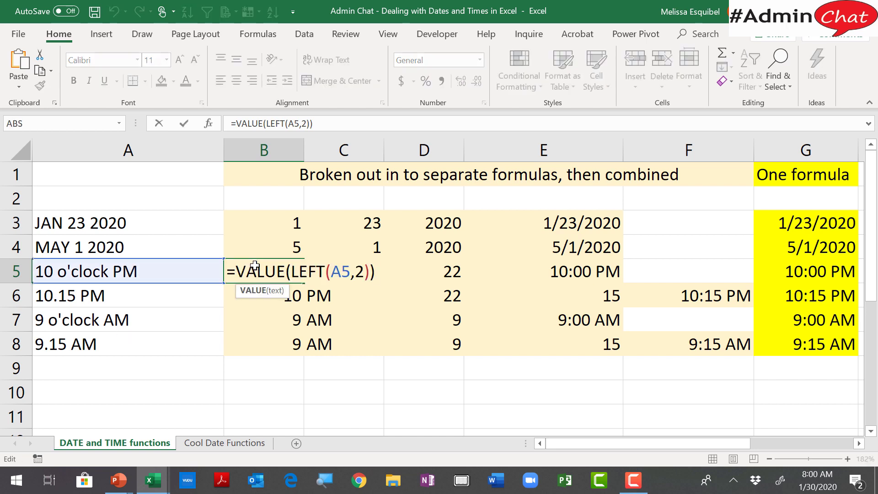
key("Return")
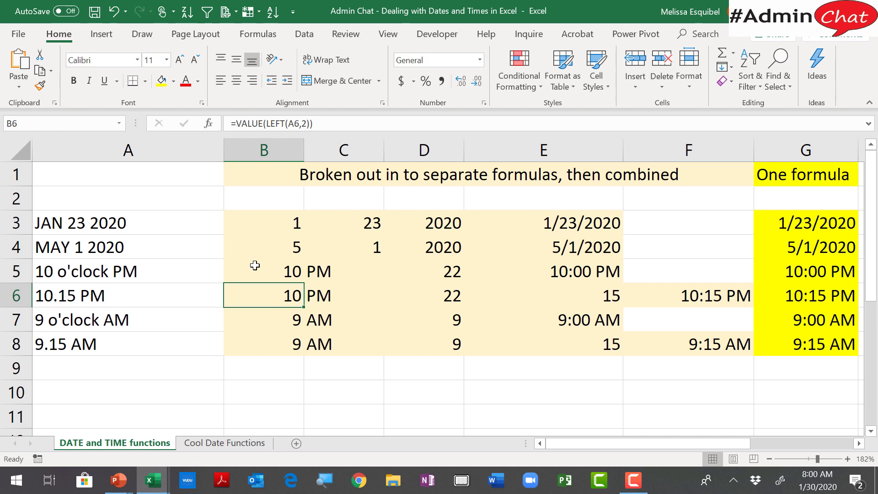
left_click(255, 266)
key("Right")
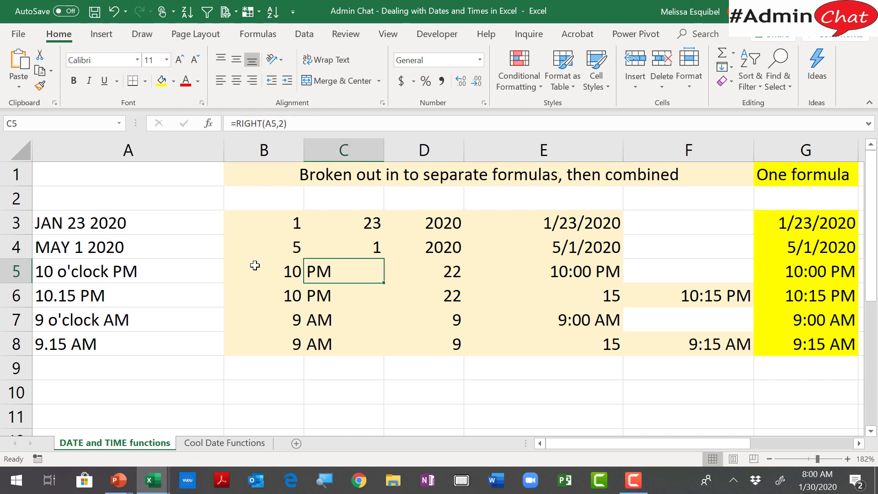
double_click(366, 269)
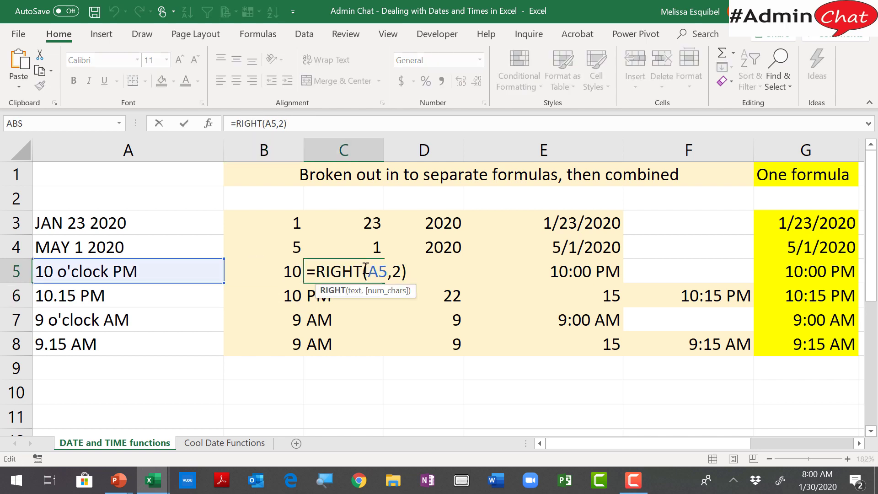
key("Return")
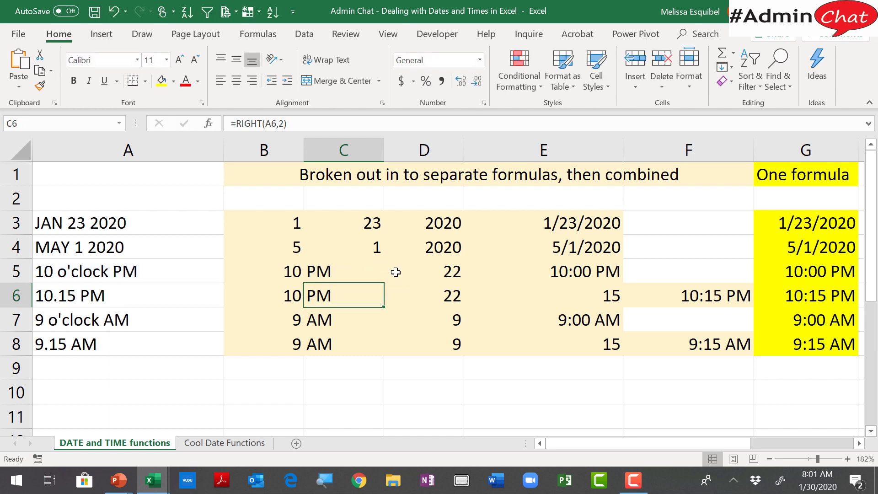
double_click(438, 275)
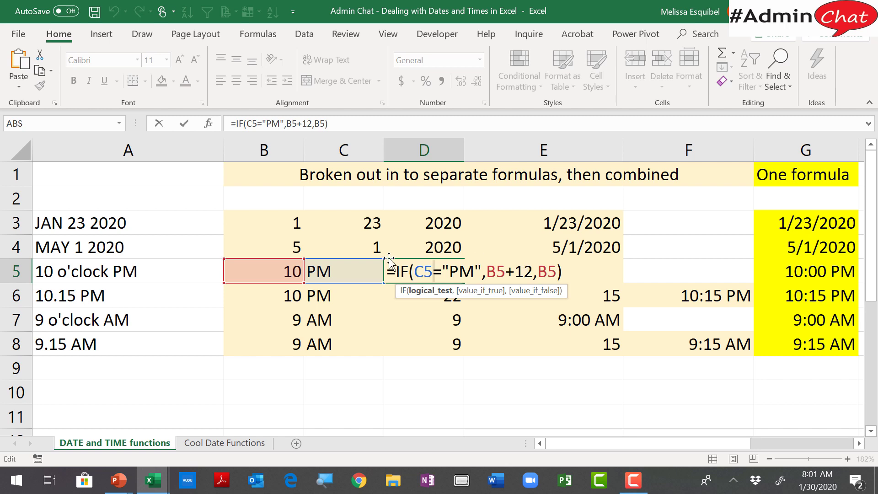
left_click(275, 274)
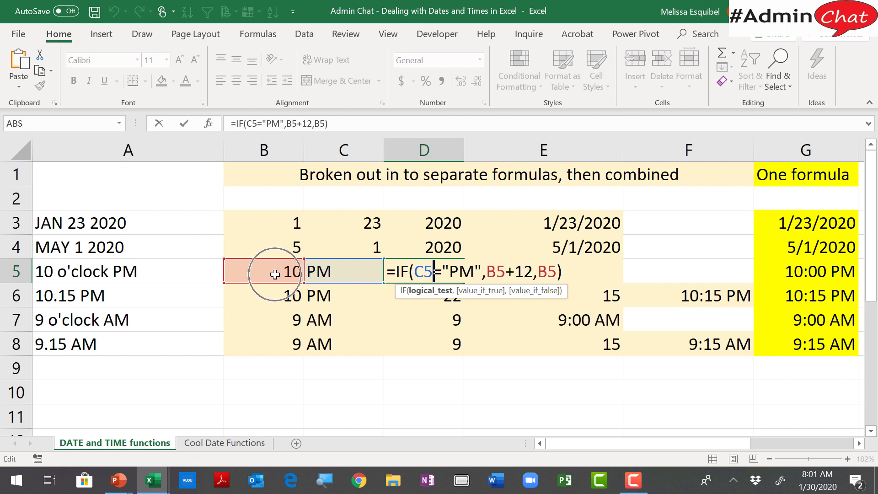
key("Return")
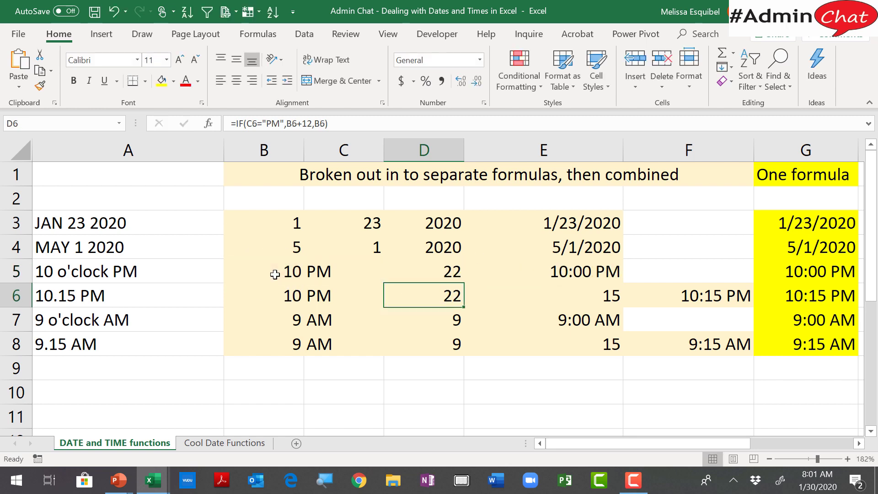
key("Up")
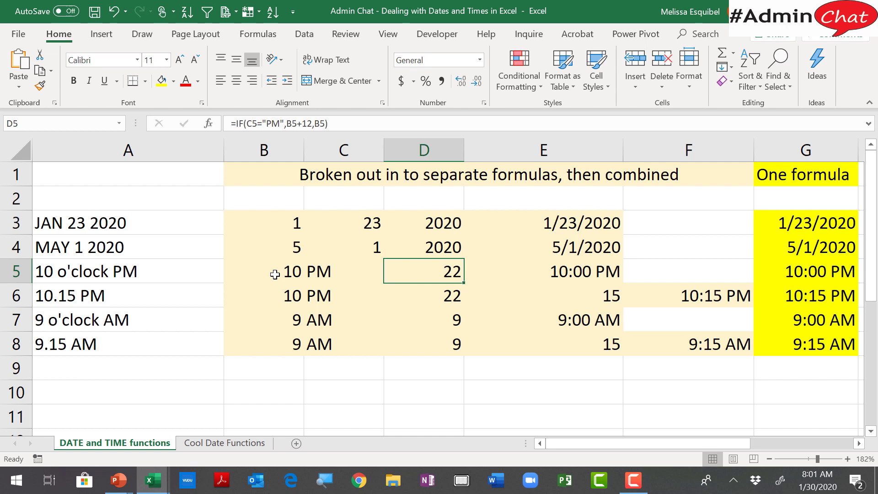
left_click(575, 271)
double_click(575, 272)
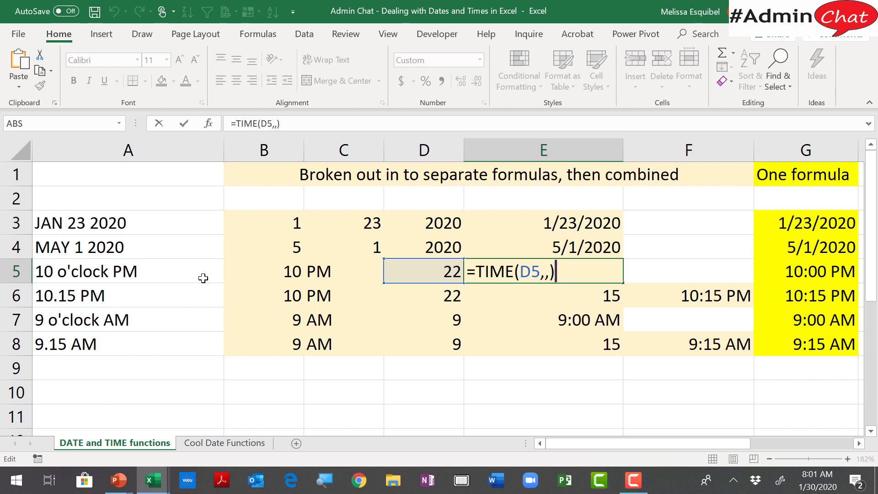
left_click(521, 271)
left_click(510, 292)
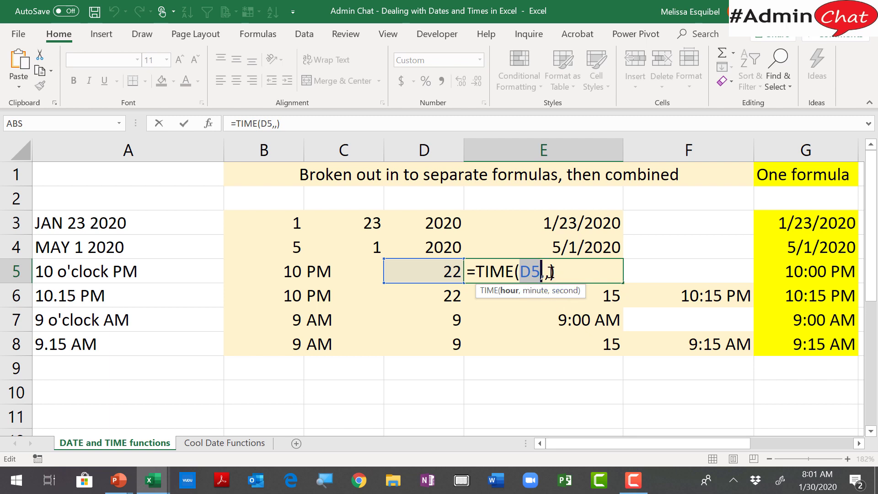
right_click(552, 273)
key("Escape")
key("Return")
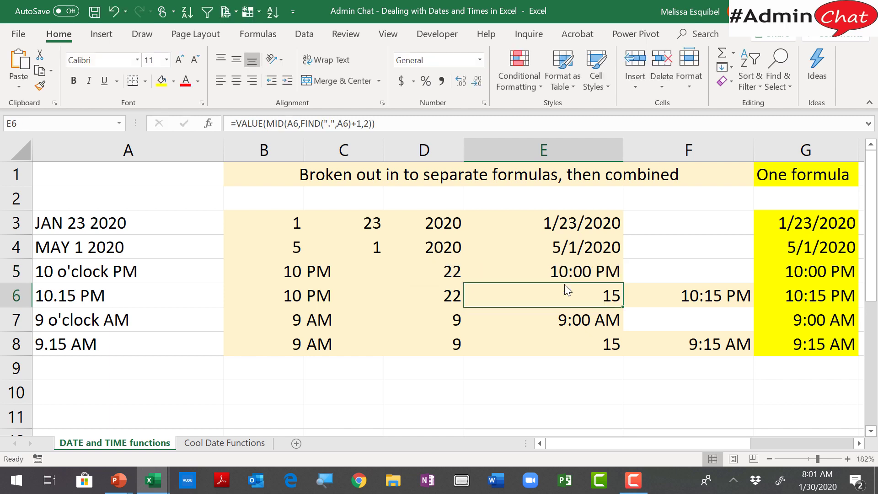
left_click(597, 273)
right_click(597, 274)
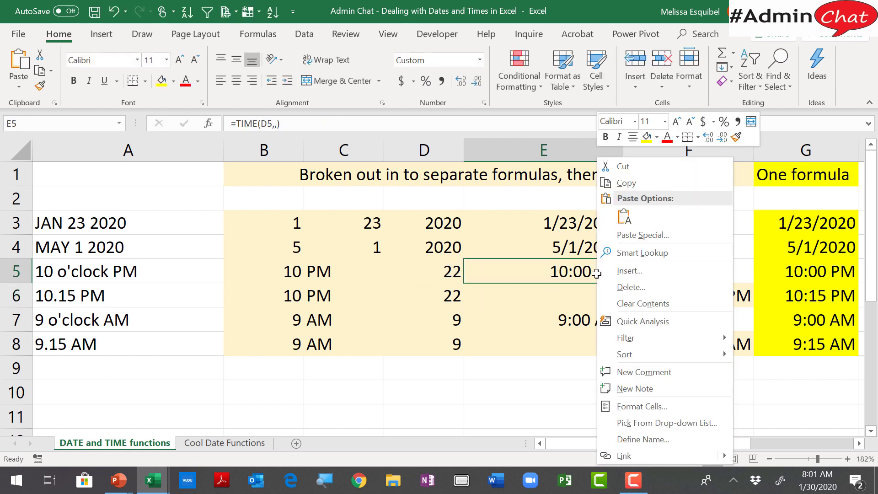
left_click(538, 281)
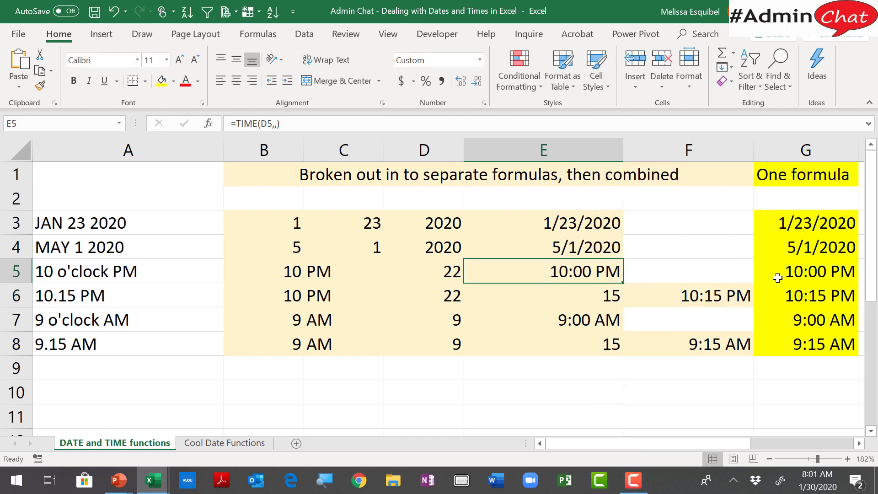
double_click(806, 270)
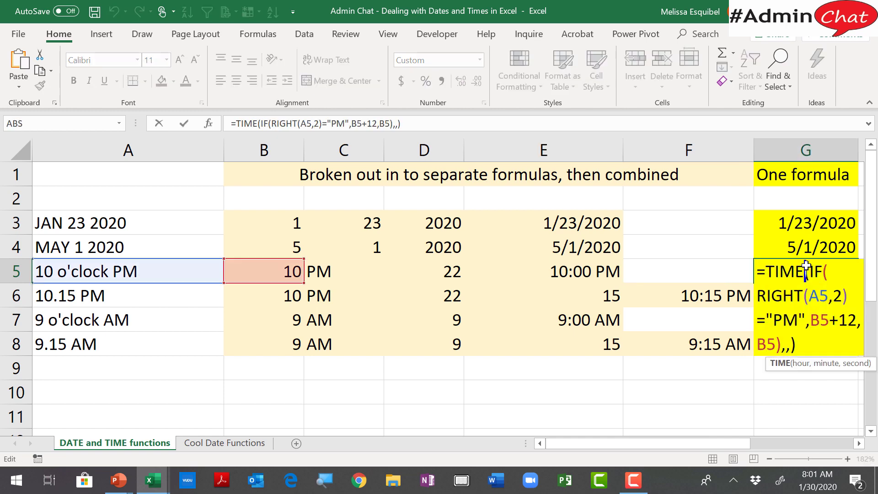
left_click_drag(737, 444, 812, 437)
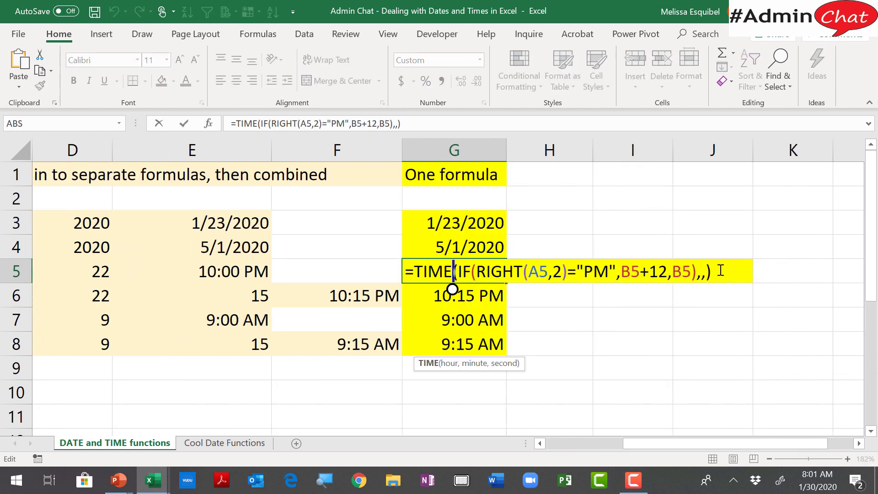
key("Return")
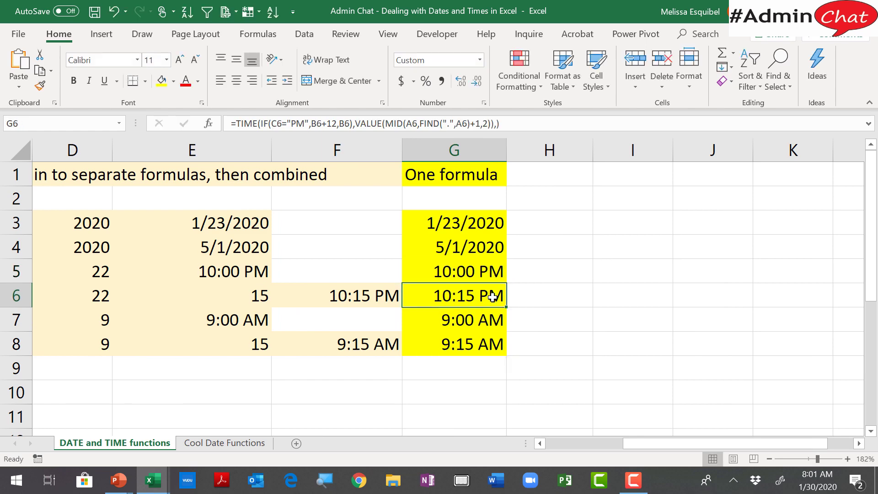
key("Left")
key("Left")
key("Left")
key("Left")
key("Left")
key("Left")
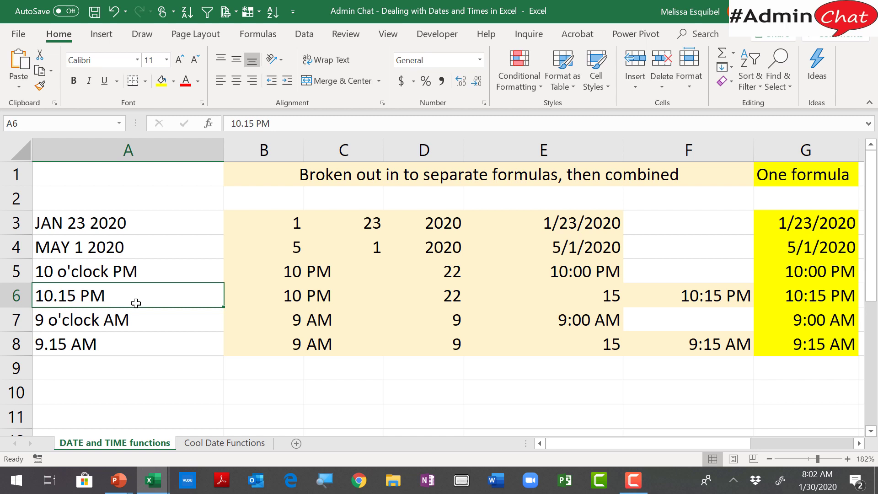
Remove the space in A6 so it reads 10.15PM.
double_click(68, 296)
left_click(85, 297)
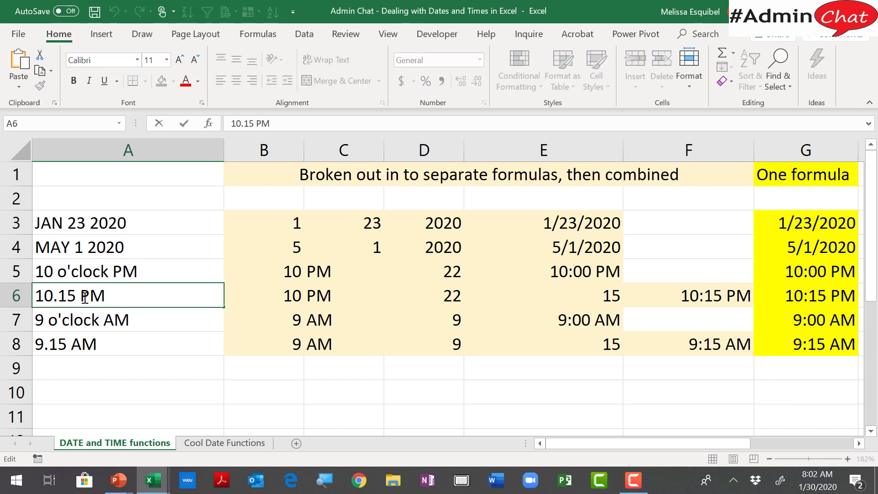
key("BackSpace")
key("Return")
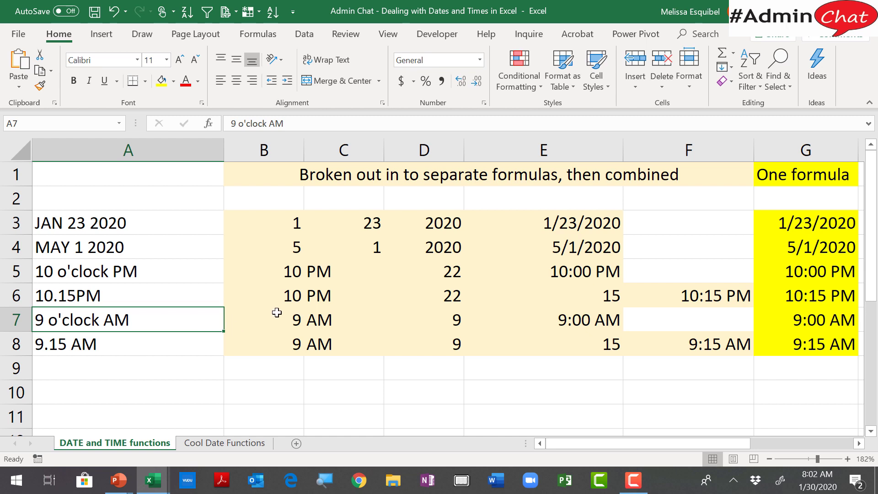
Check the row 6 formulas in B6, D6 and E6 still work with 10.15PM.
double_click(280, 292)
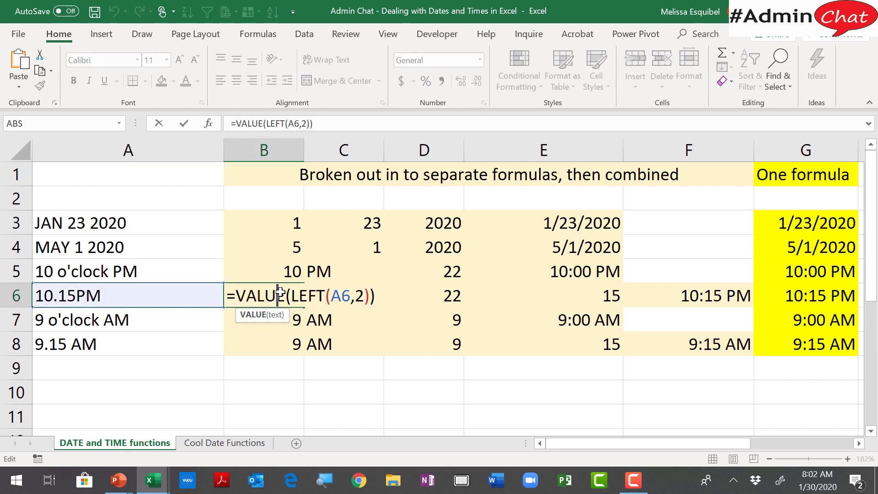
key("Return")
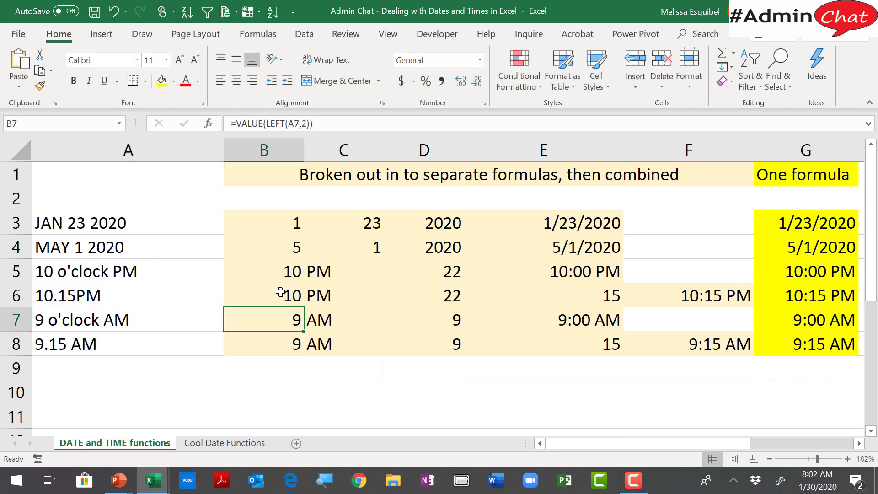
double_click(436, 295)
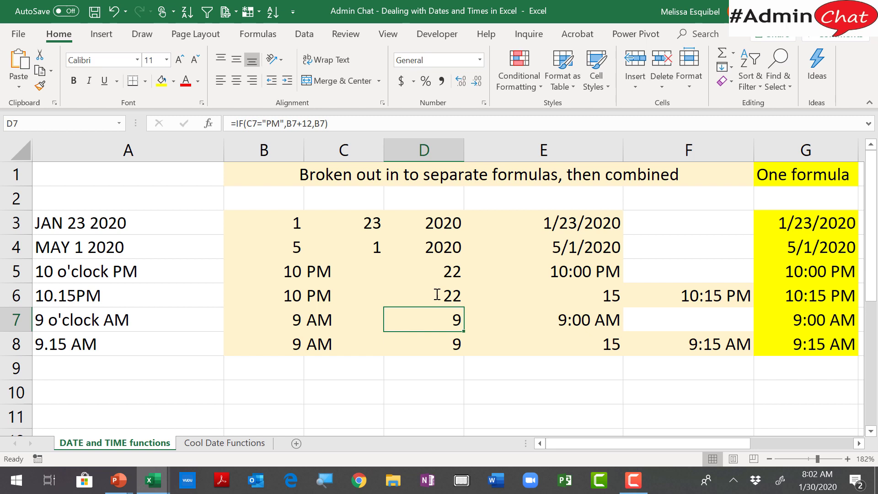
left_click(590, 297)
double_click(589, 296)
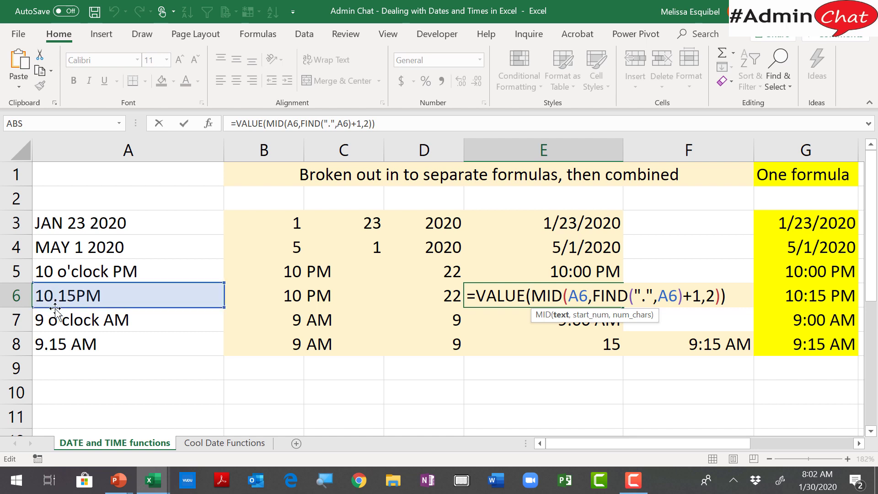
Walk through the FIND and MID arguments of E6's =VALUE(MID(A6,FIND(".",A6)+1,2)) and confirm minutes 15.
left_click(641, 297)
key("Right")
left_click(642, 316)
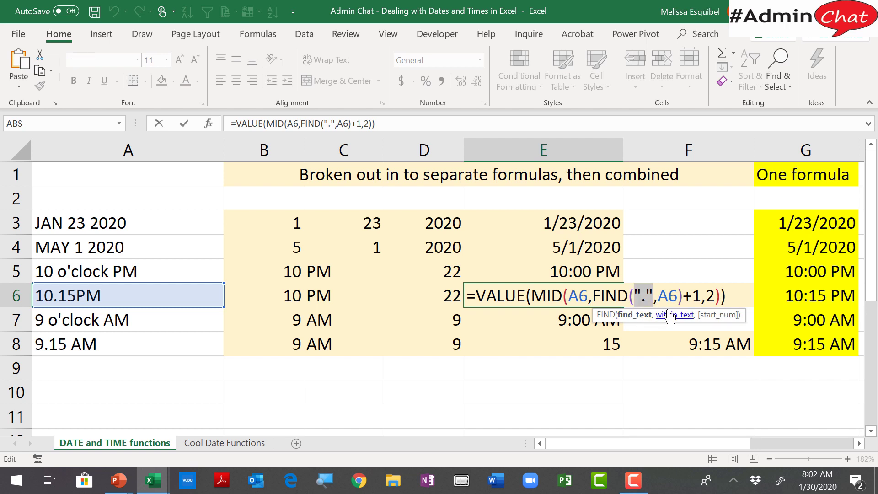
left_click(683, 316)
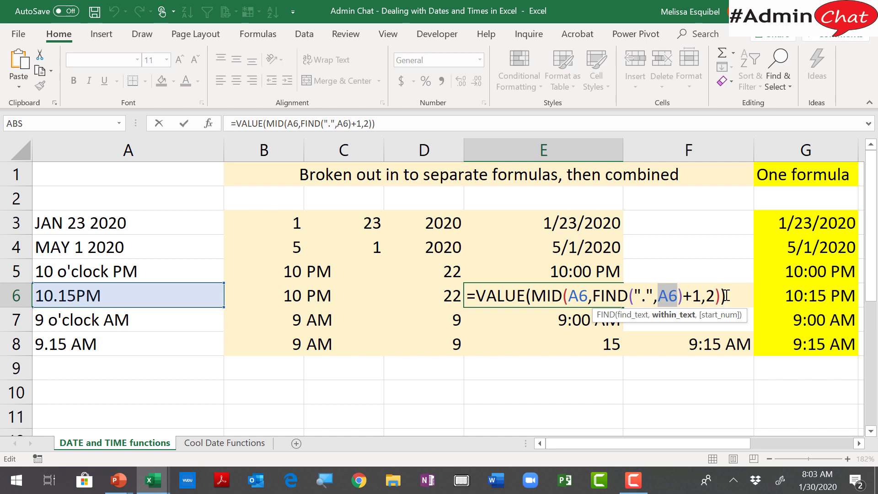
left_click(580, 296)
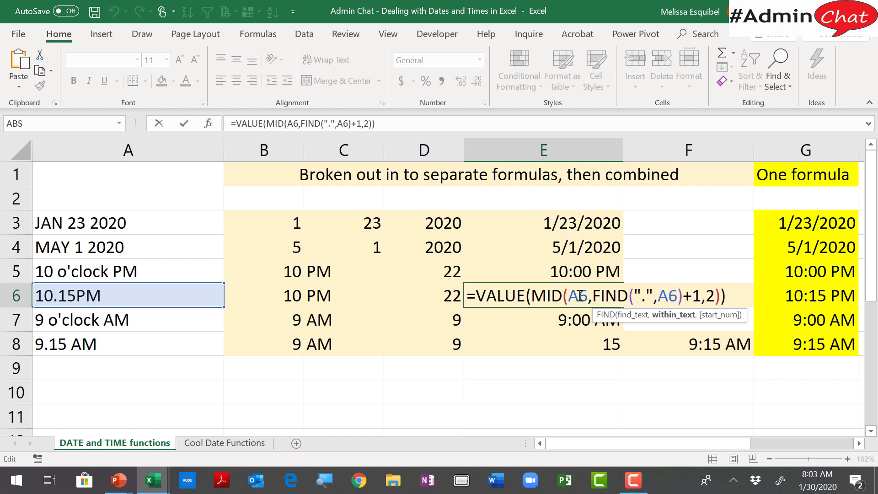
left_click(559, 319)
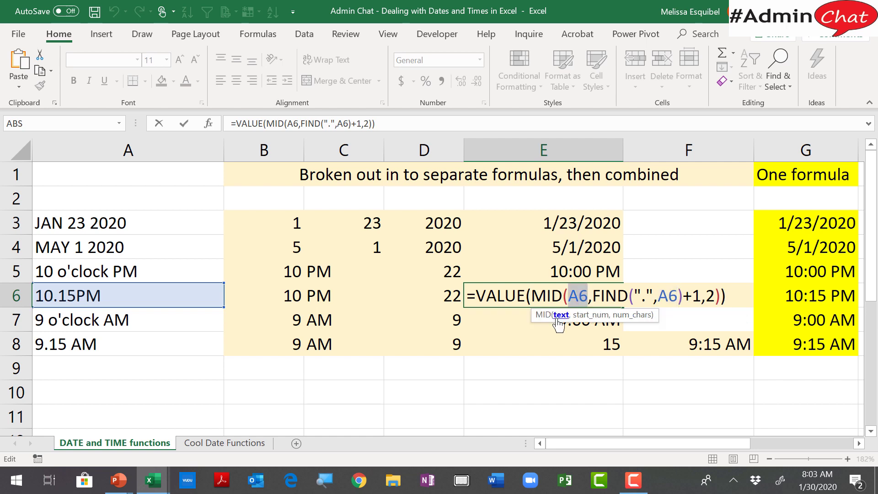
left_click(587, 322)
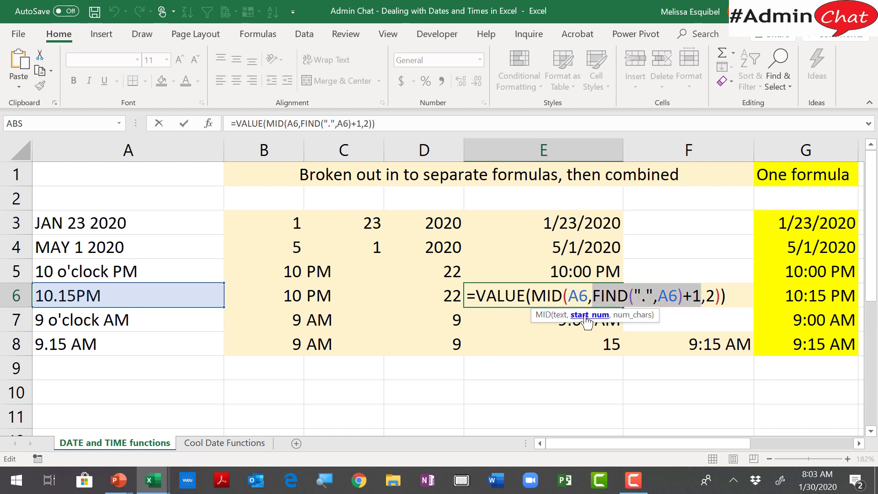
left_click(634, 316)
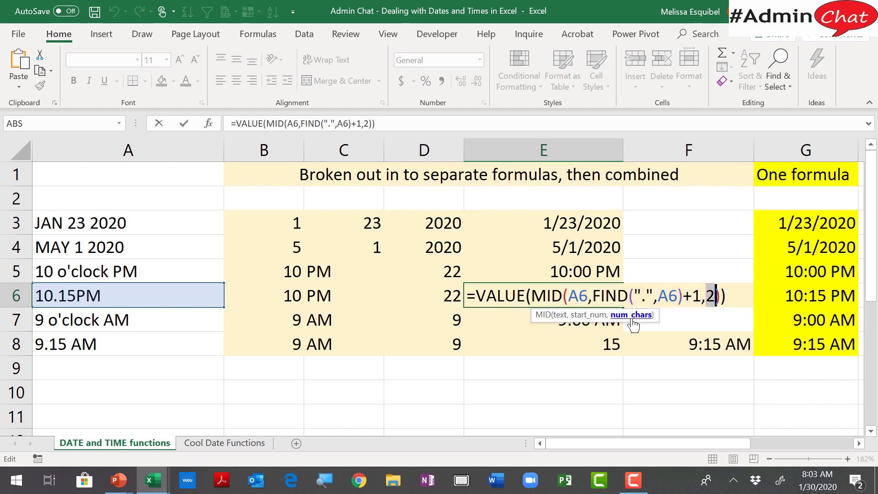
left_click(597, 317)
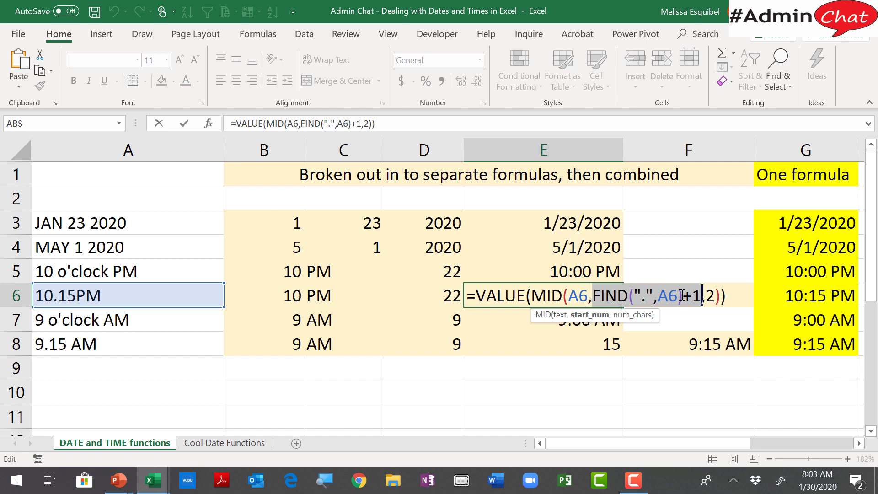
key("Return")
Review F6's =TIME(D6,E6,) formula, highlighting its D6 hour argument.
key("Up")
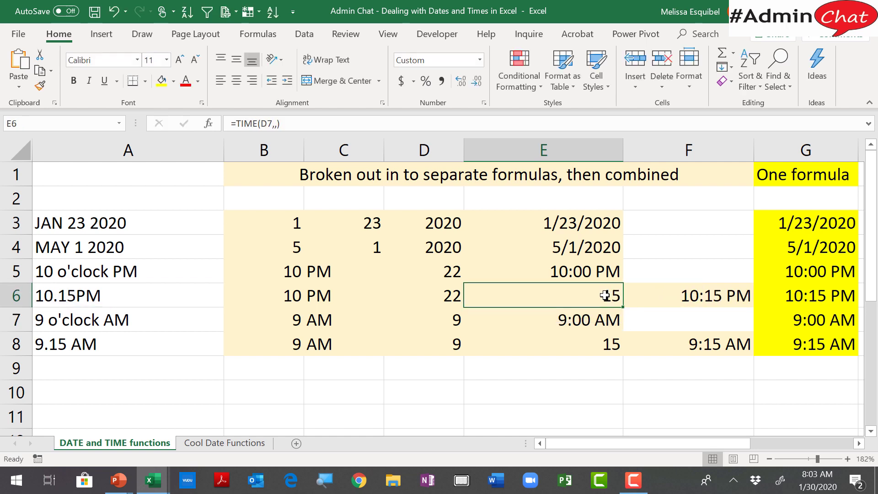
double_click(728, 291)
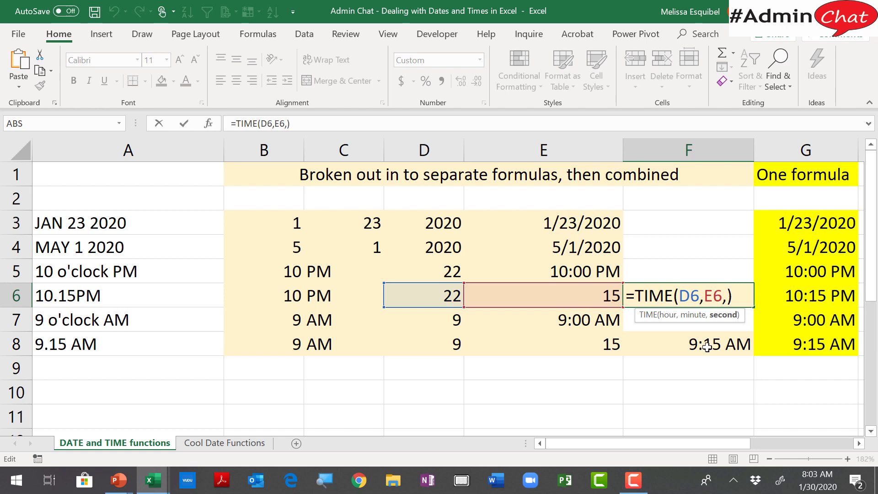
left_click(669, 316)
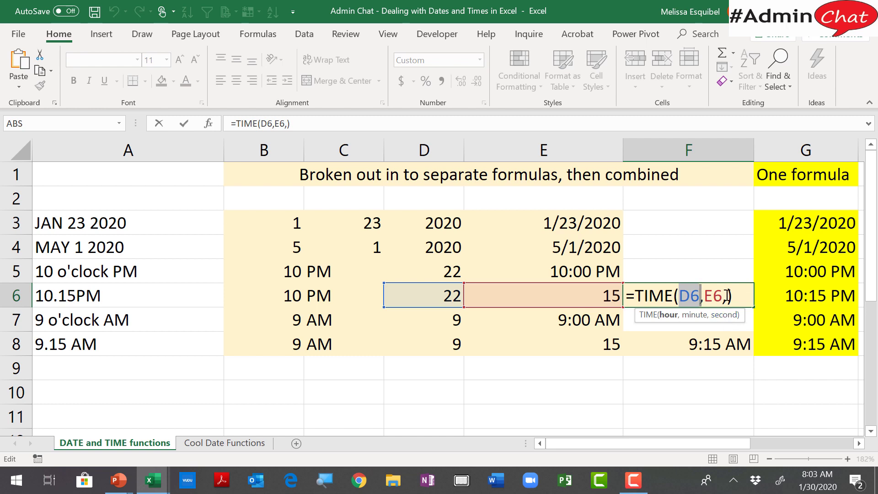
right_click(728, 296)
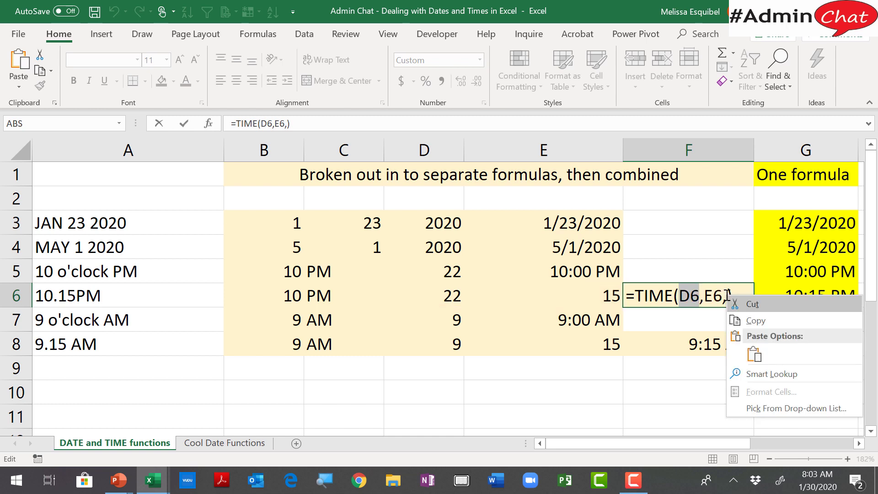
left_click(586, 292)
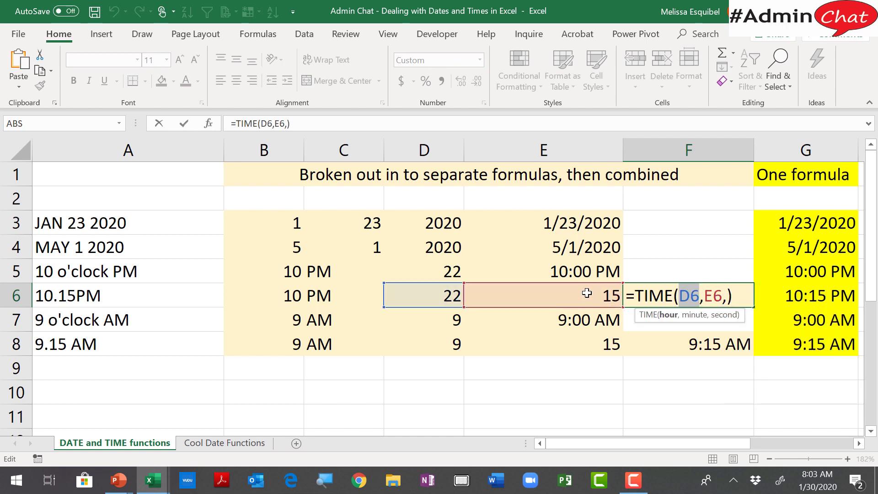
key("Escape")
double_click(736, 297)
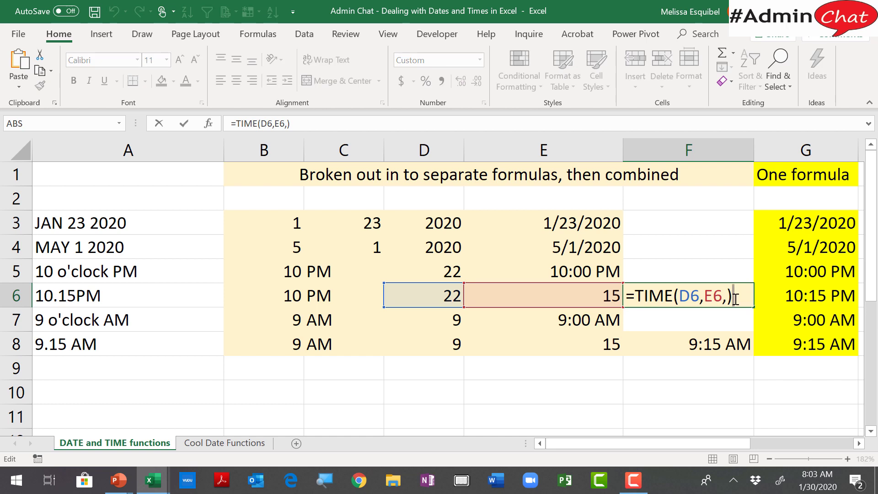
right_click(729, 299)
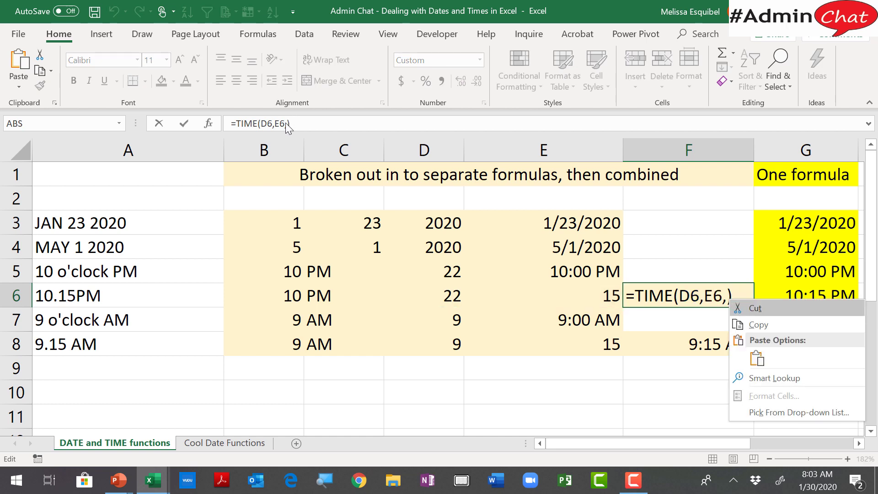
key("Escape")
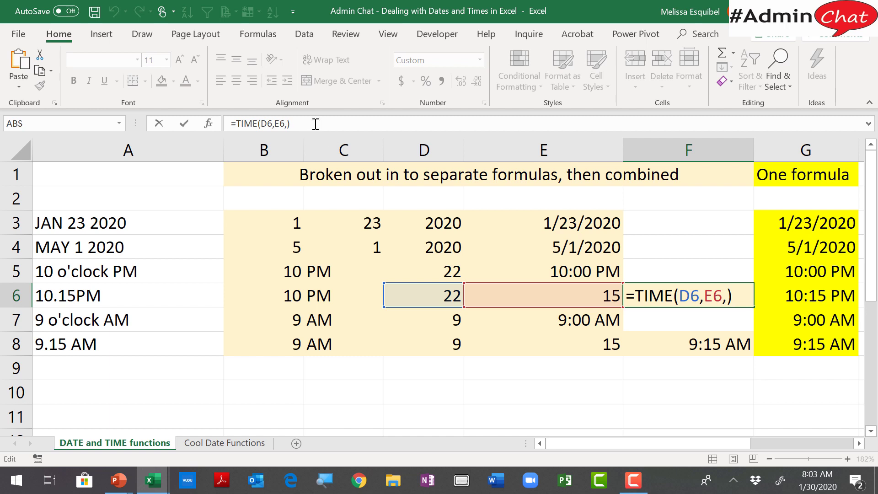
Delete F6's trailing comma, dismiss the too-few-arguments error, and restore the comma.
left_click(284, 124)
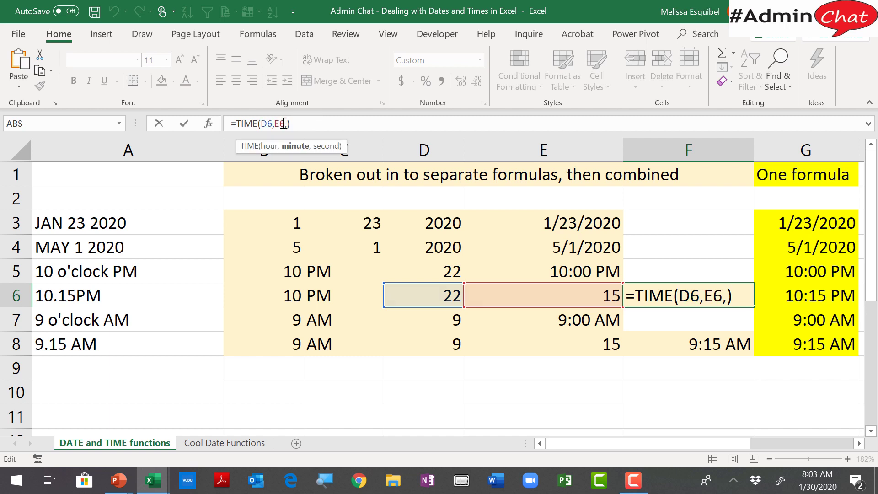
key("Delete")
key("Return")
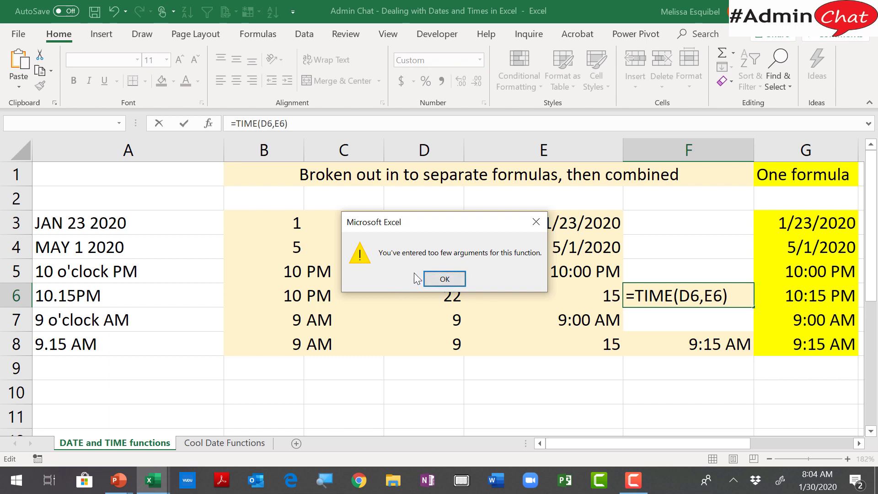
key("Return")
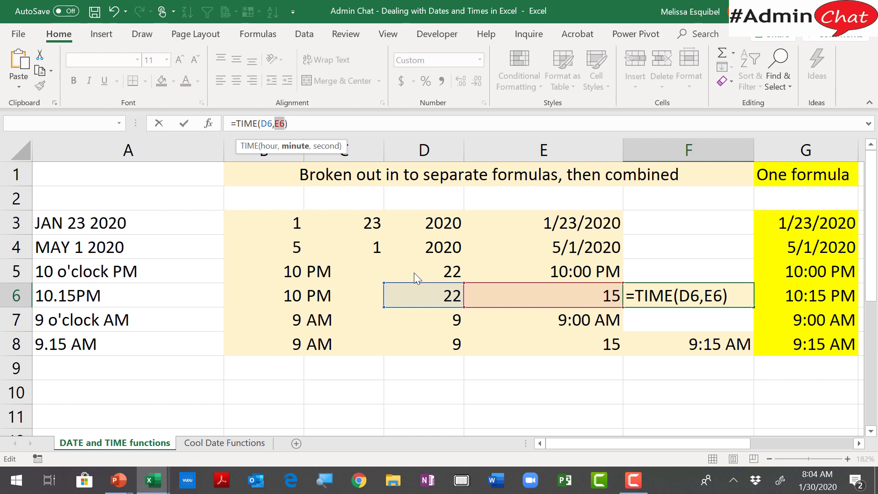
left_click(683, 298)
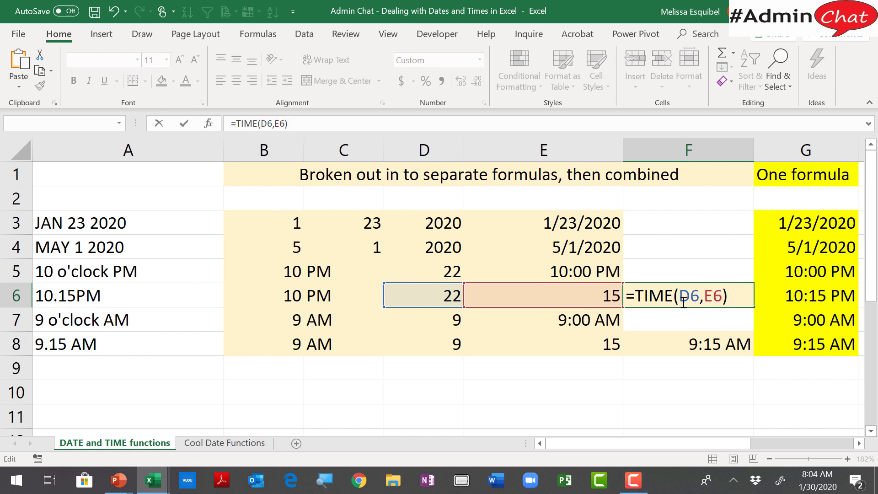
right_click(722, 305)
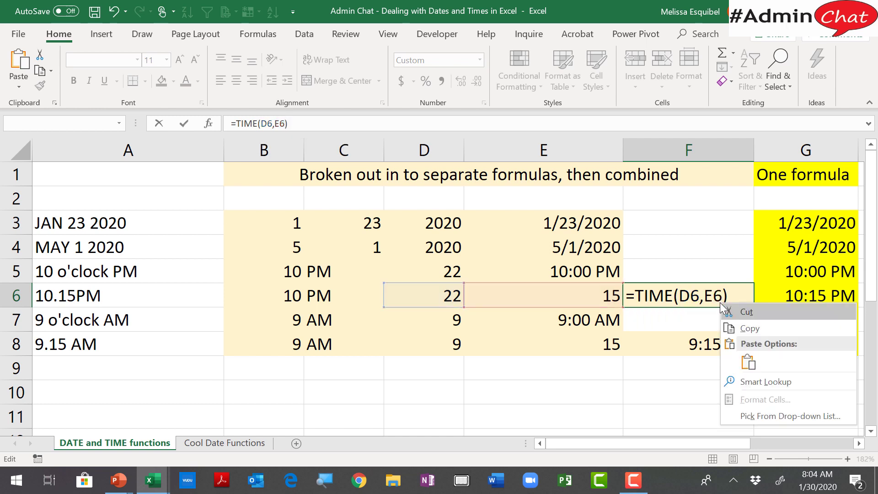
left_click(284, 123)
type(",")
key("Return")
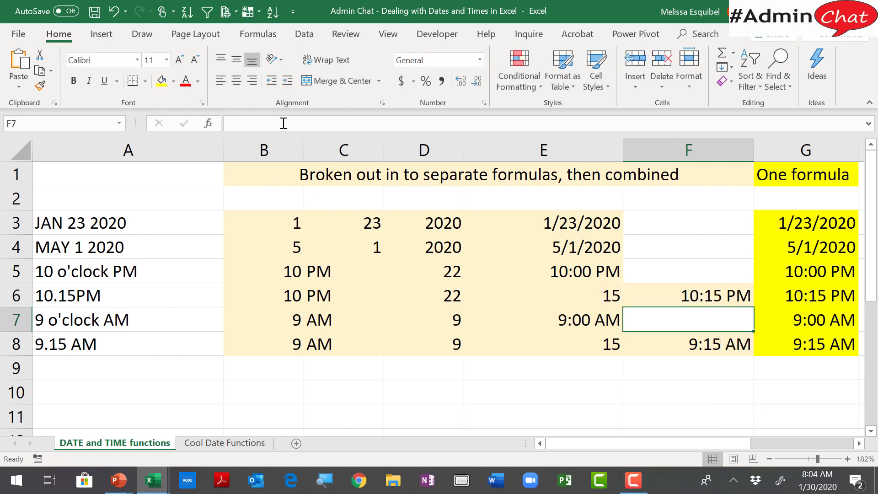
Recheck F6's 10:15 PM result against G6's one-formula version, then switch to the slideshow.
double_click(672, 299)
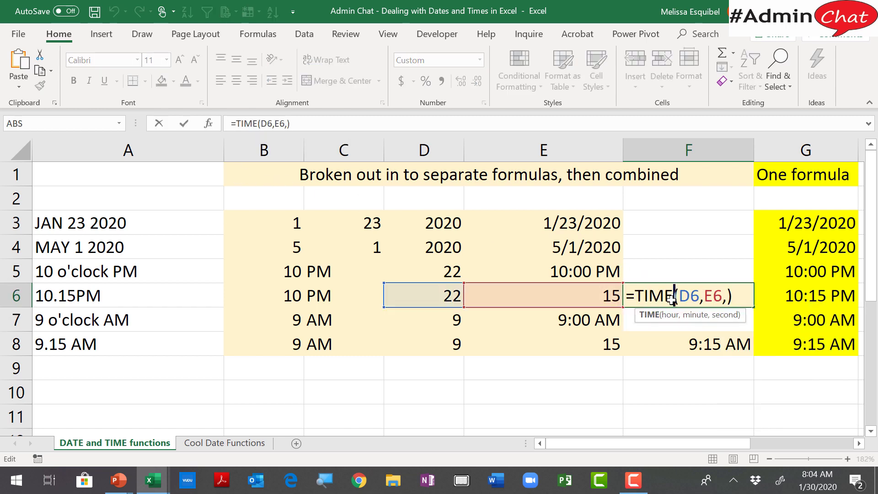
key("Return")
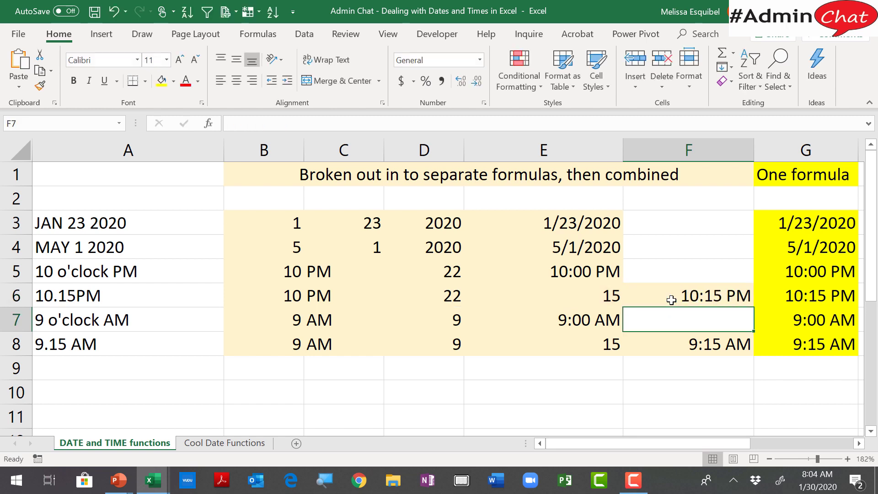
left_click(672, 300)
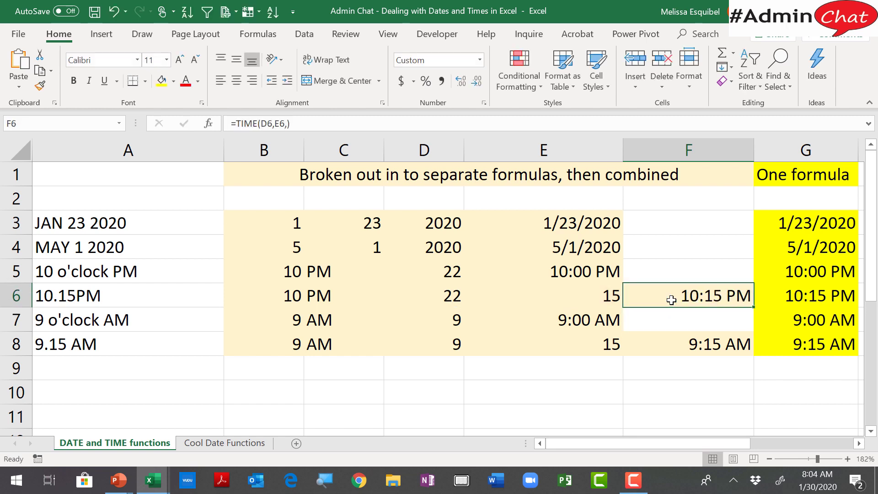
key("Left")
key("Left")
key("Left")
key("Left")
key("Right")
key("Right")
key("Right")
key("Right")
double_click(672, 300)
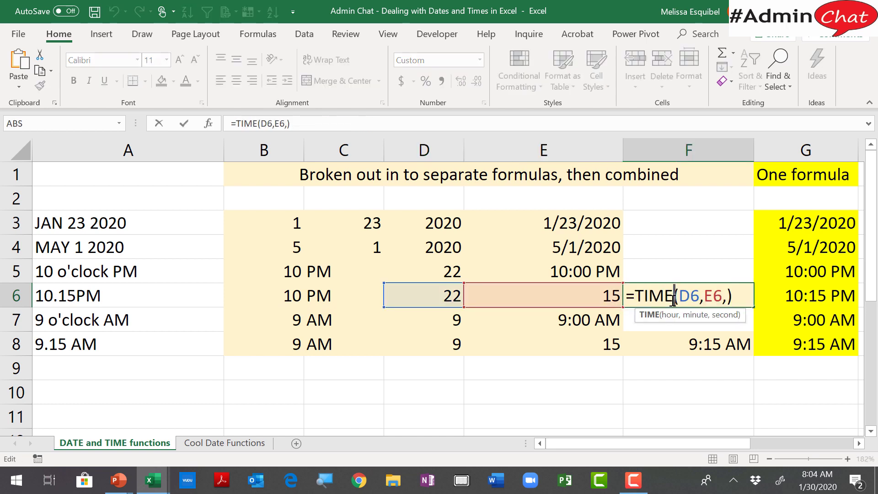
key("Return")
key("Up")
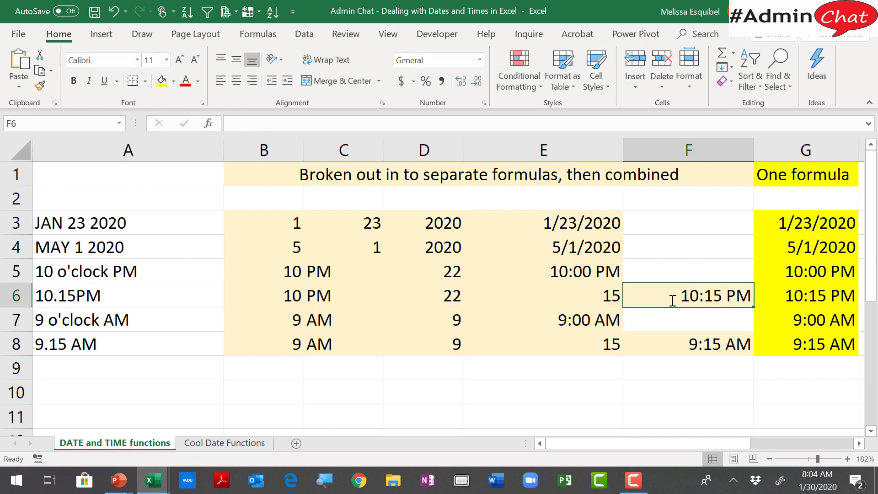
key("Right")
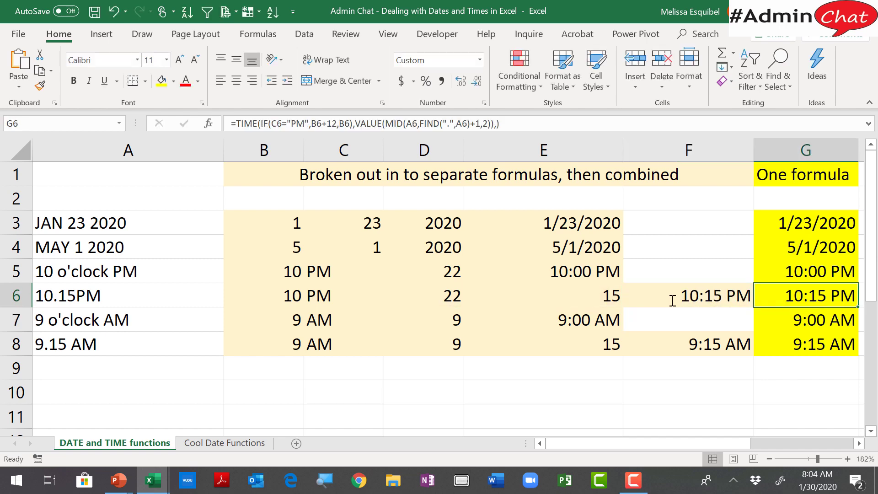
key("alt+Tab")
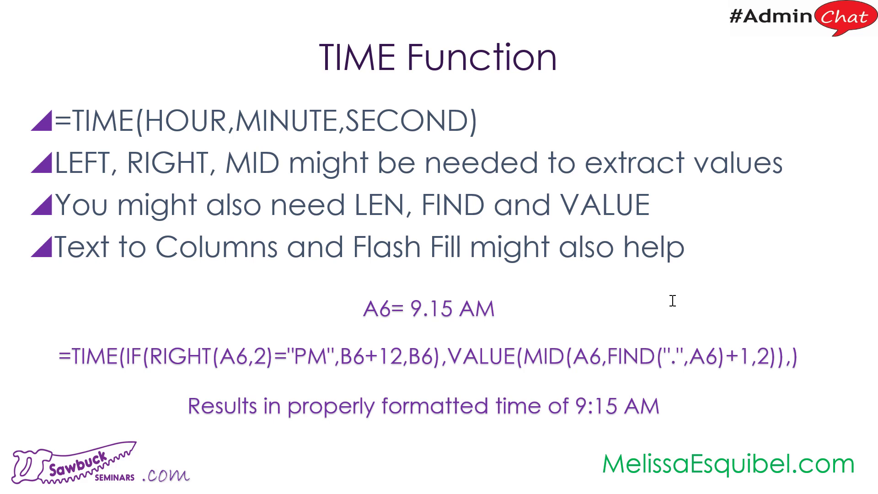
Advance to the slide listing NETWORKDAYS, WORKDAY, EDATE, EOMONTH and DATEDIF.
key("Right")
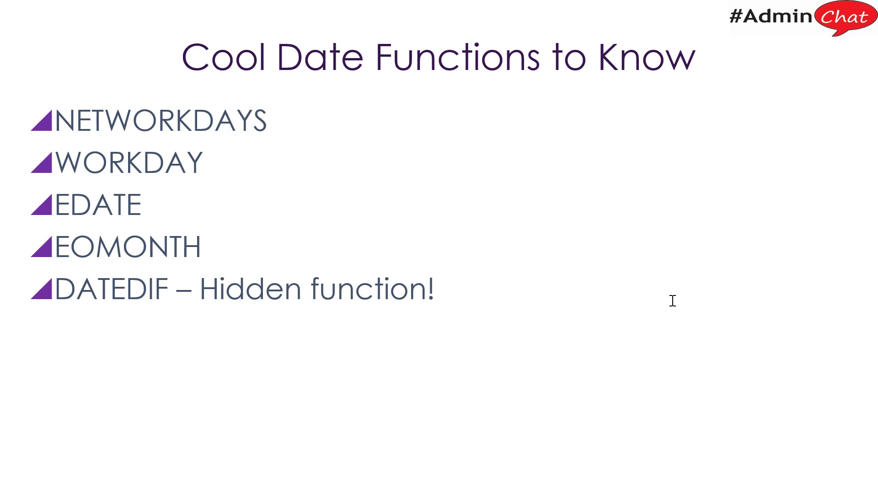
Back in Excel, browse the Formulas > Date & Time function list, then open the Cool Date Functions sheet.
key("alt+Tab")
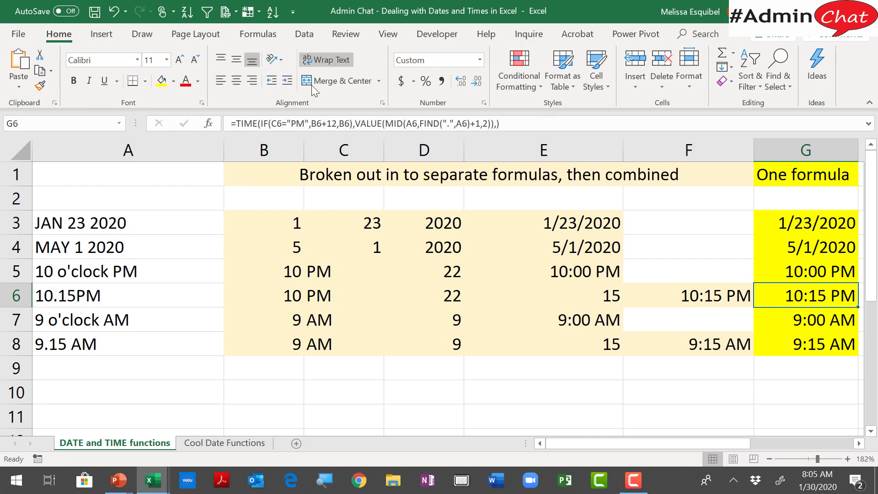
left_click(270, 34)
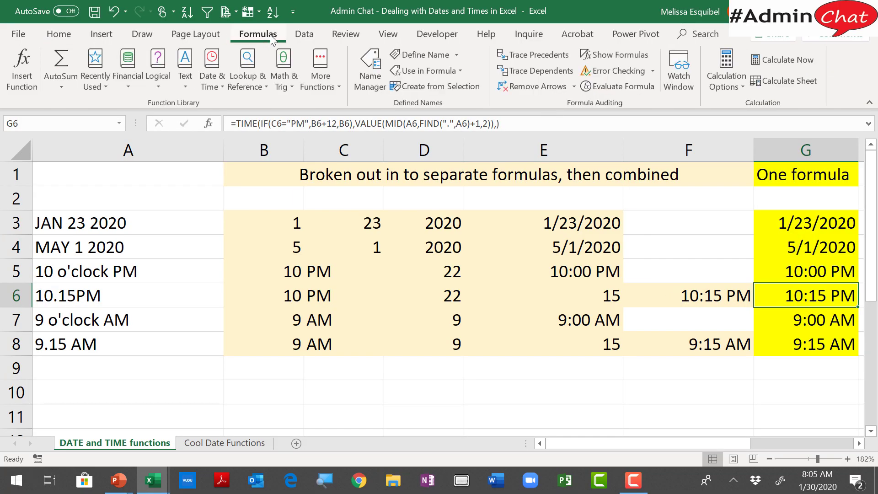
left_click(218, 83)
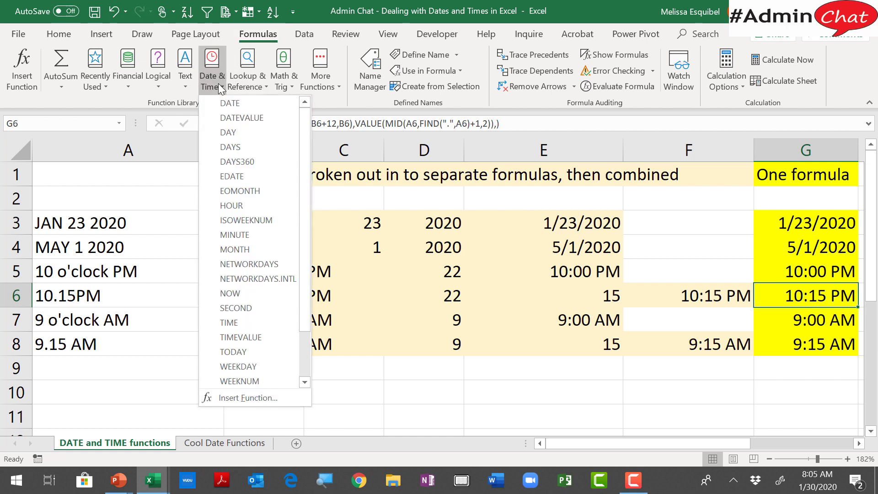
left_click_drag(304, 140, 320, 124)
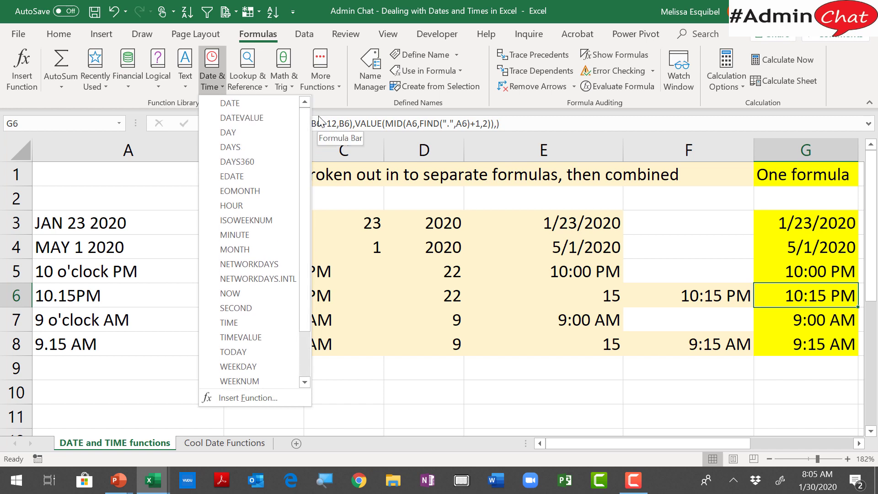
left_click(320, 122)
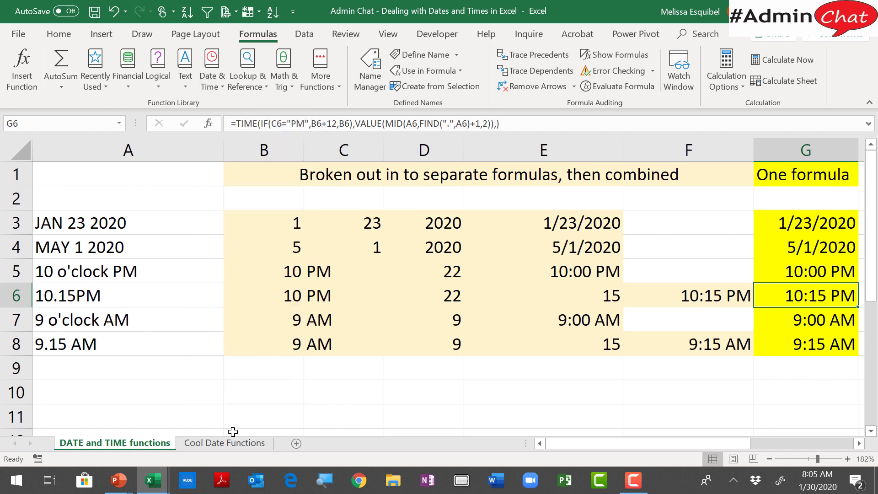
left_click(221, 441)
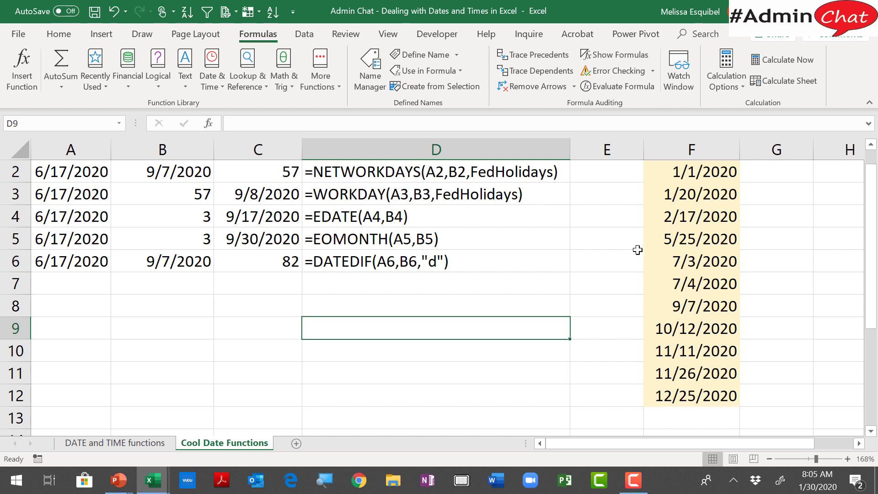
left_click(700, 178)
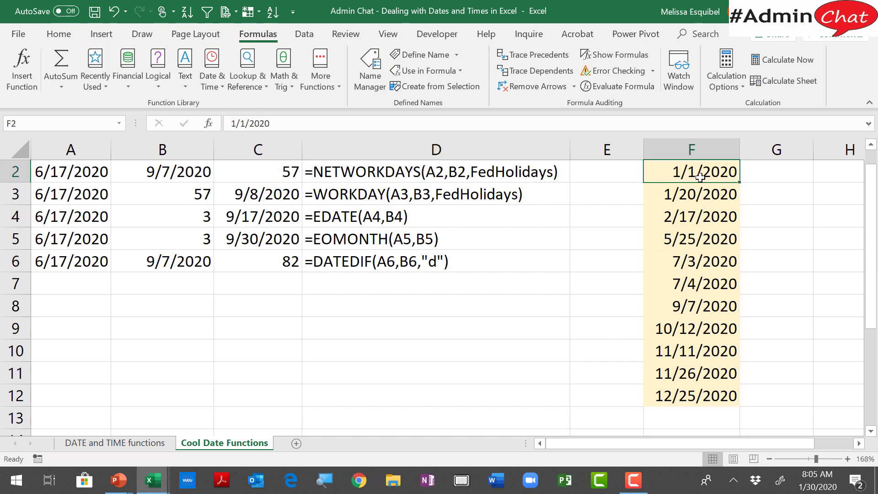
key("shift+Down")
key("shift+Down")
key("shift+Down")
key("shift+Down")
key("shift+Down")
key("shift+Down")
key("shift+Down")
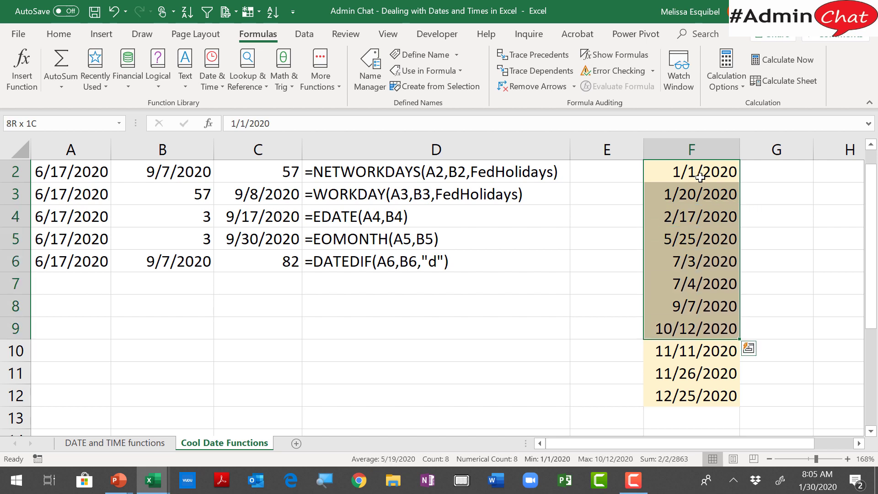
key("shift+Down")
key("shift+Down")
key("shift+Down")
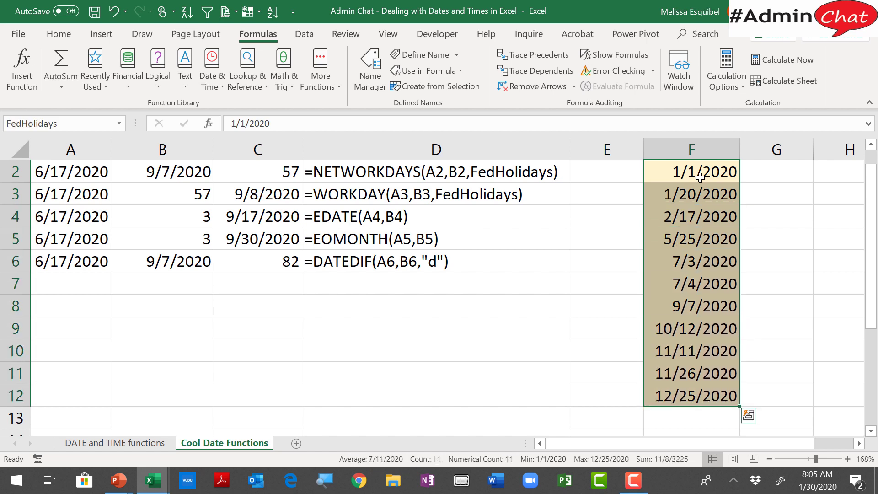
left_click(77, 120)
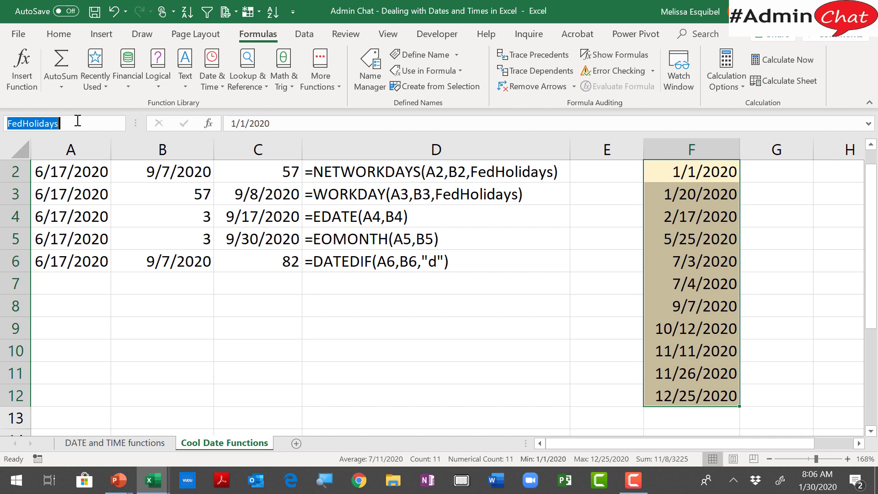
key("Return")
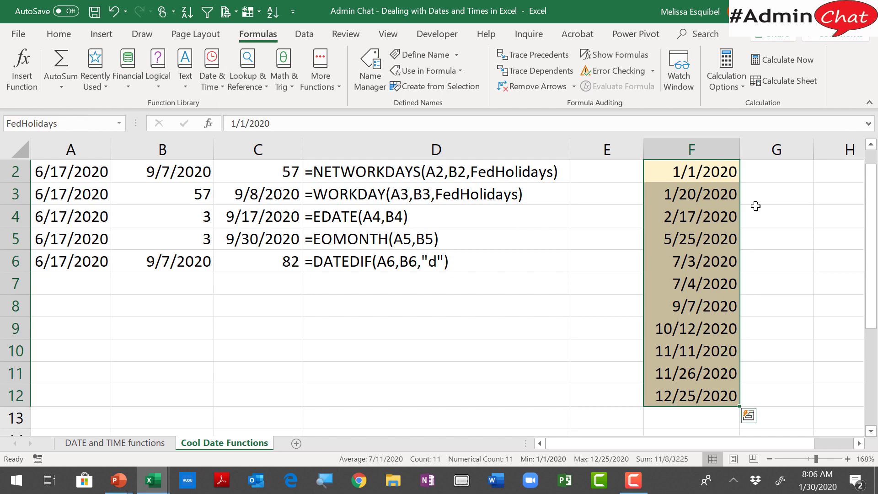
left_click(773, 170)
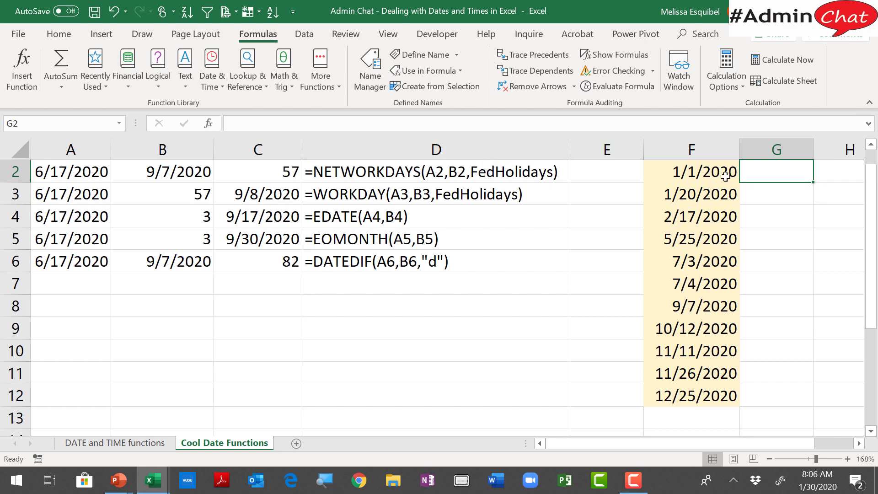
double_click(245, 173)
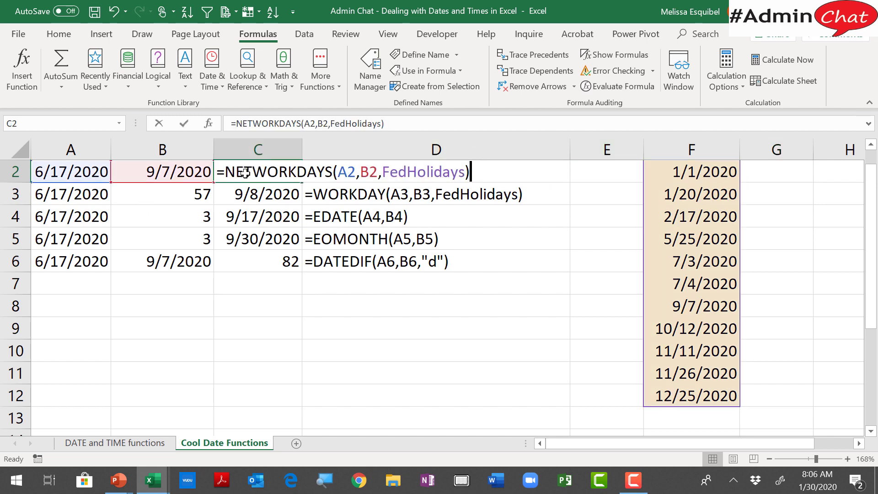
left_click(383, 175)
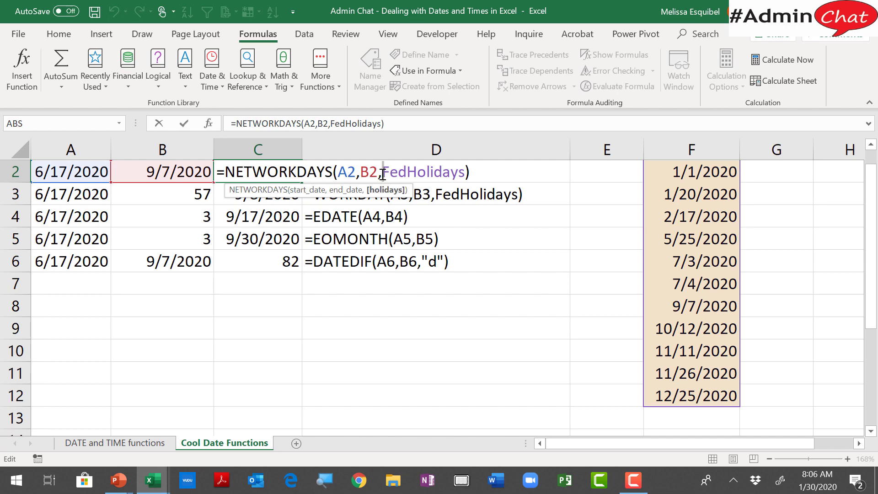
double_click(383, 173)
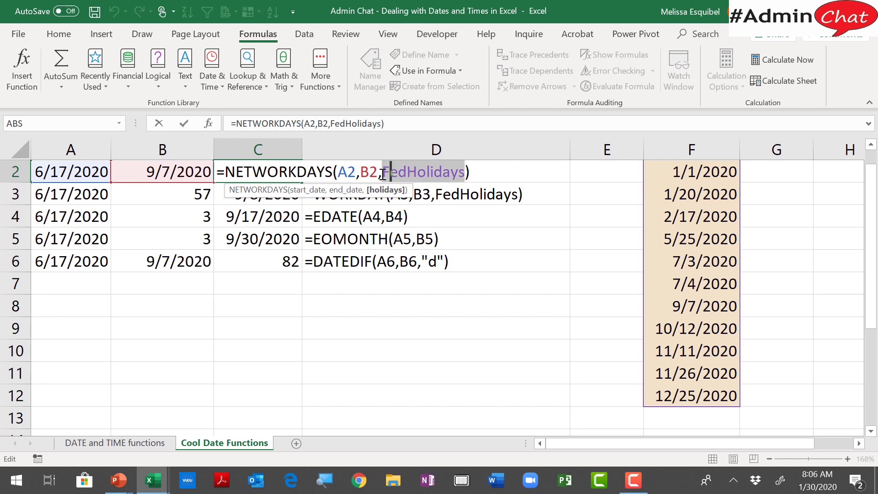
type("F2")
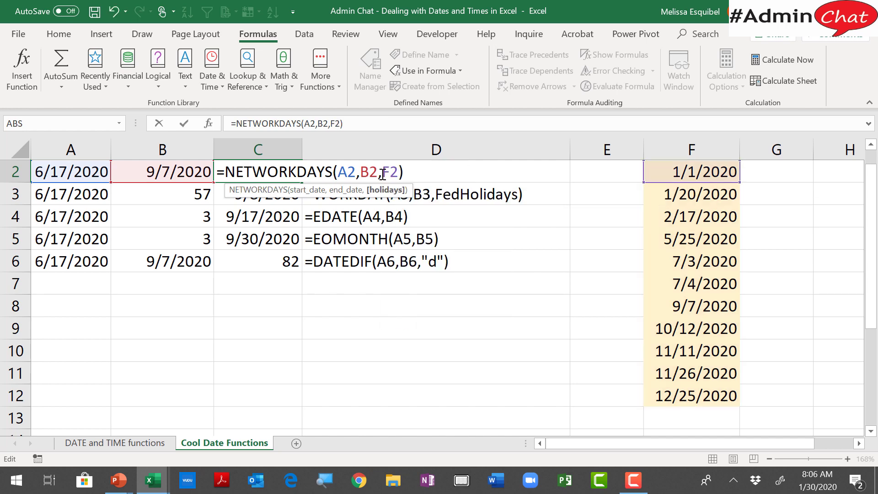
key("F4")
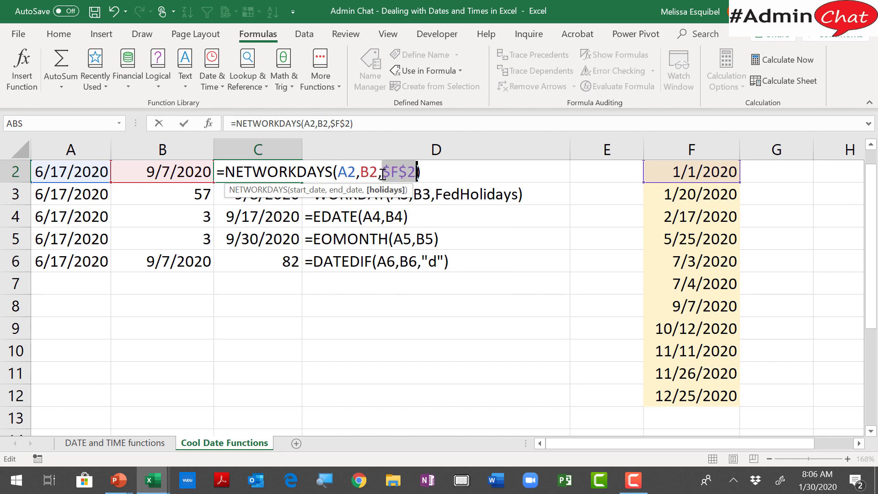
type(":")
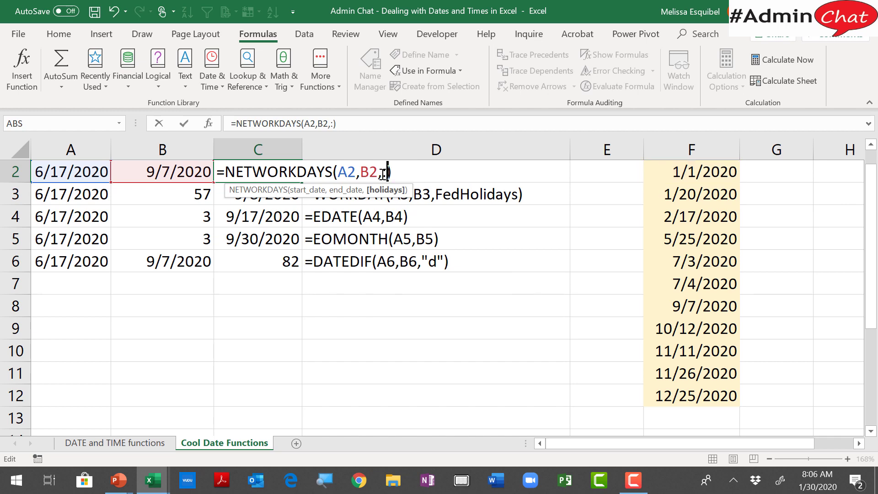
key("BackSpace")
type("f2")
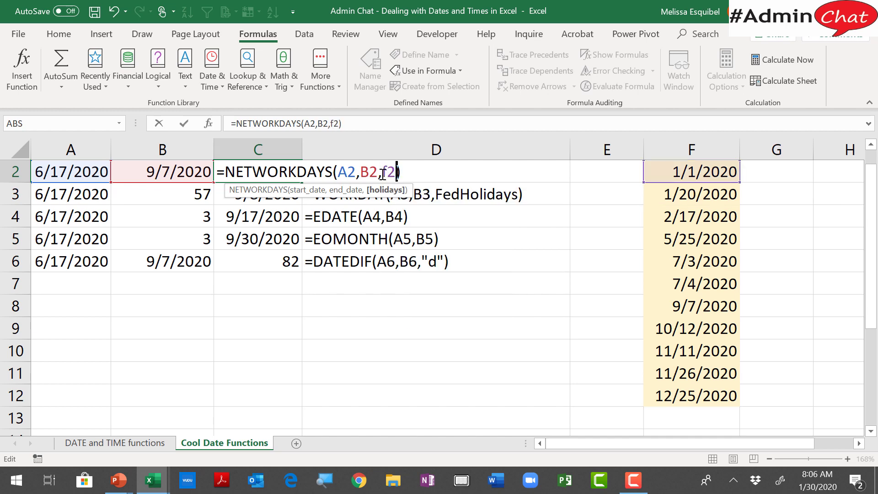
key("F4")
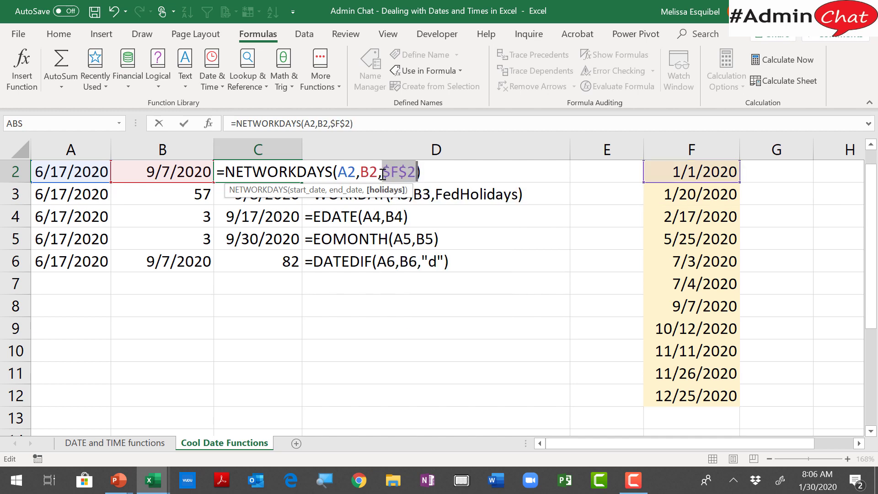
type(":")
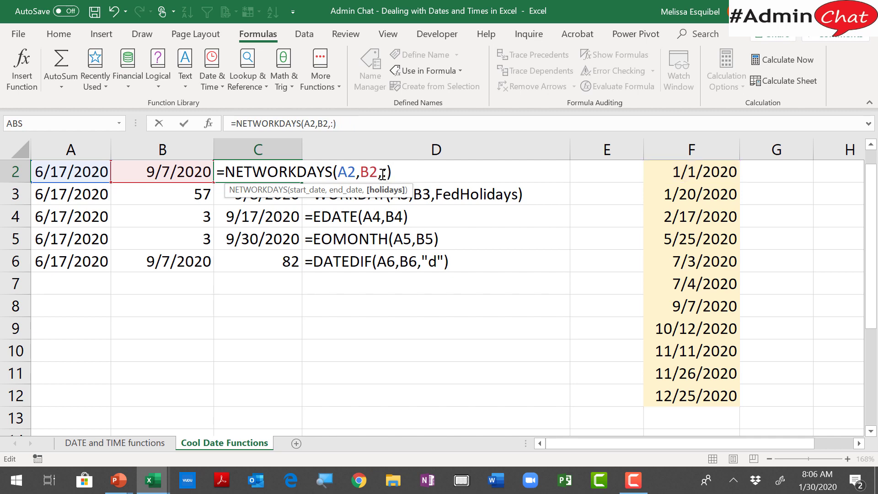
key("BackSpace")
type("F$")
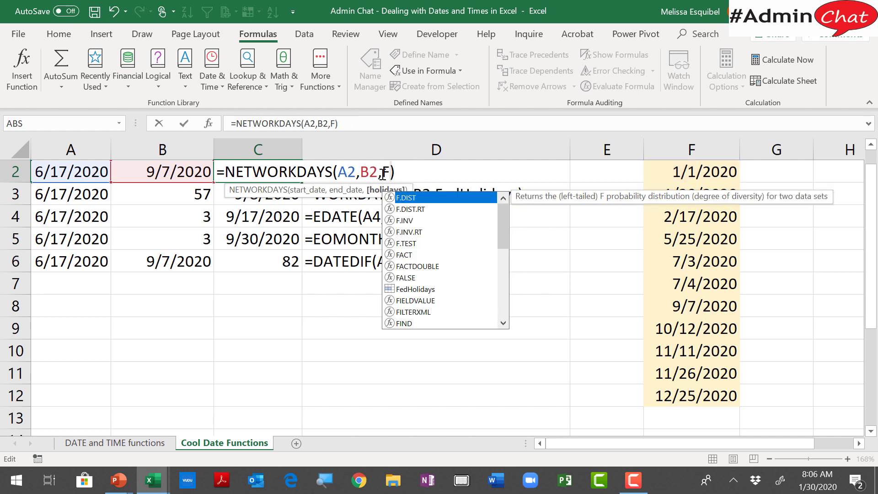
type("2")
key("F4")
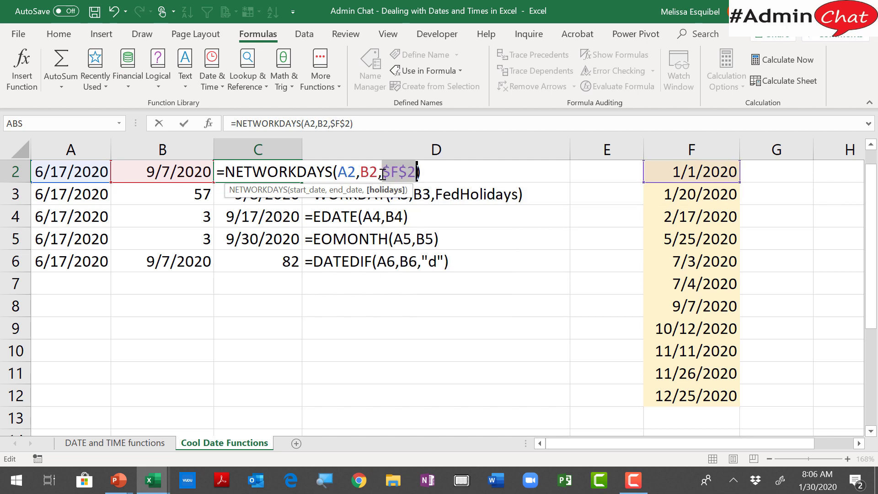
left_click(376, 122)
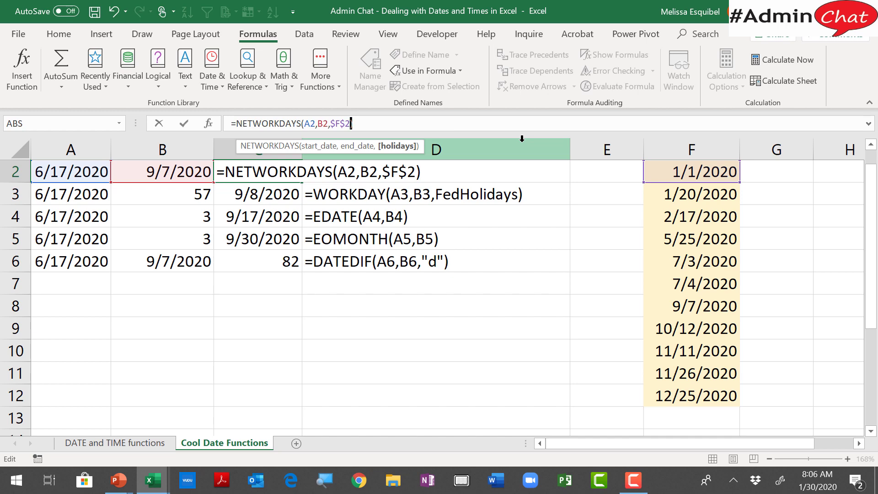
type(":F12")
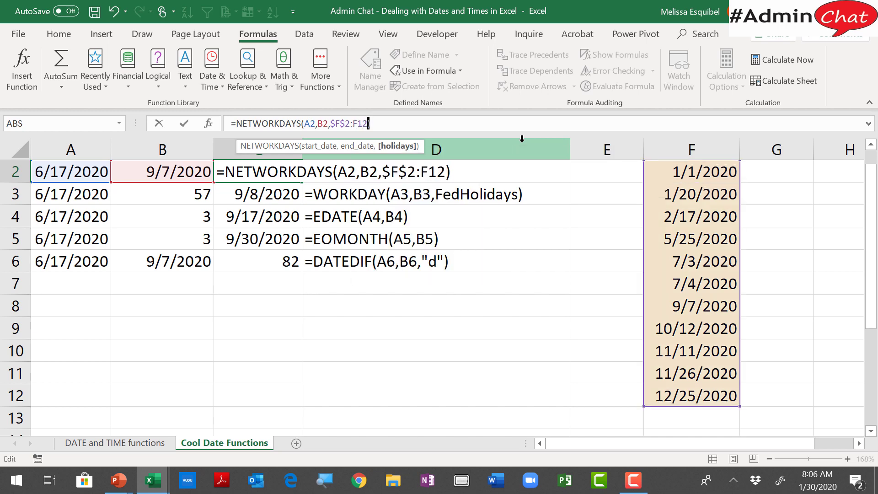
key("F4")
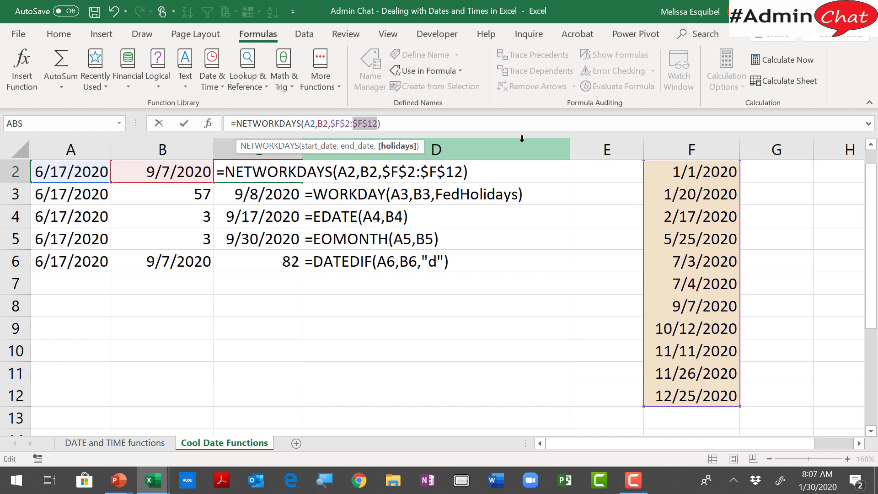
key("BackSpace")
key("BackSpace")
key("BackSpace")
key("BackSpace")
key("BackSpace")
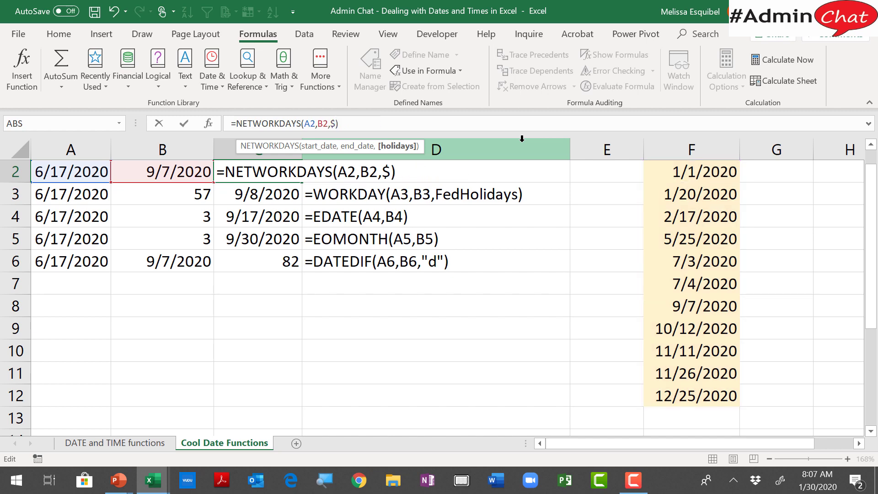
key("BackSpace")
type("f")
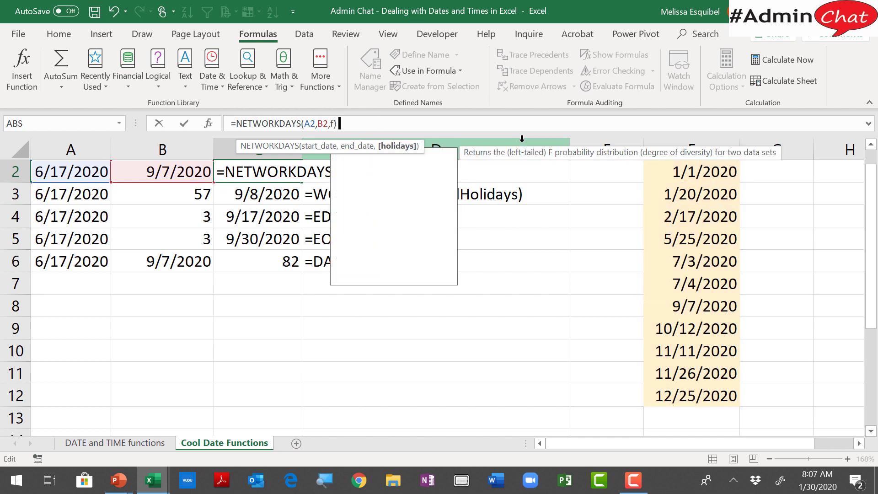
type("ed")
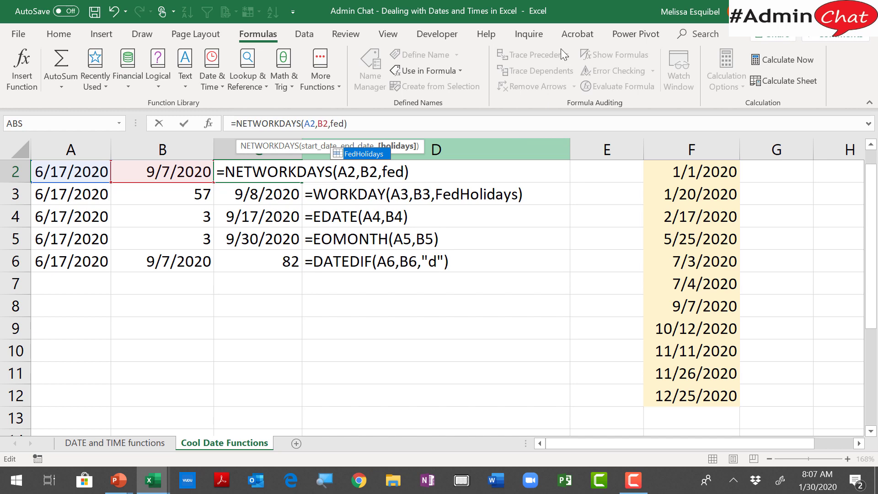
left_click(379, 161)
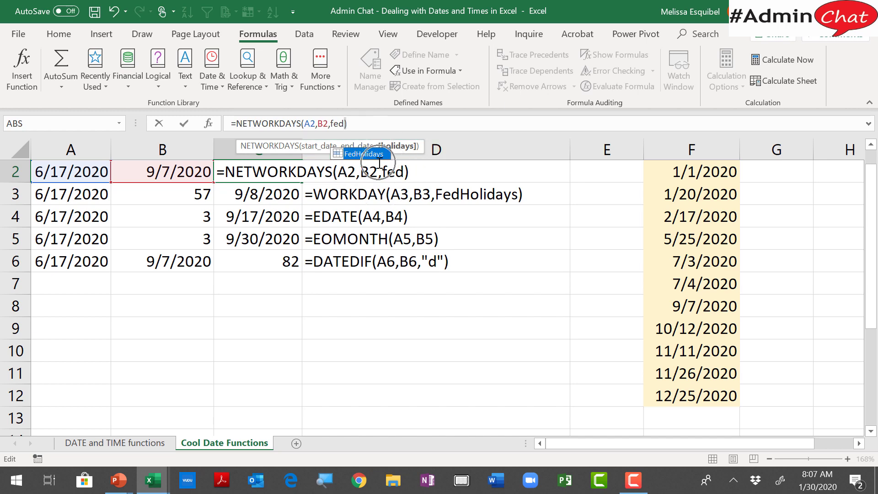
double_click(379, 161)
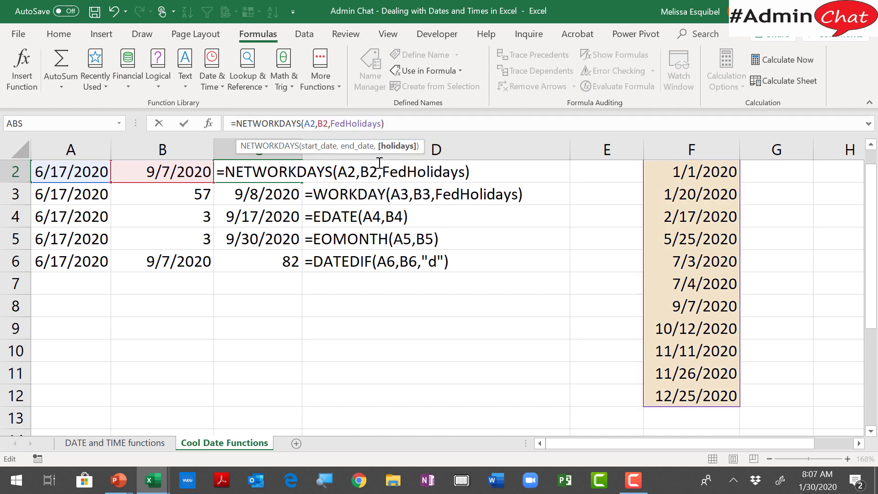
type(")")
key("Return")
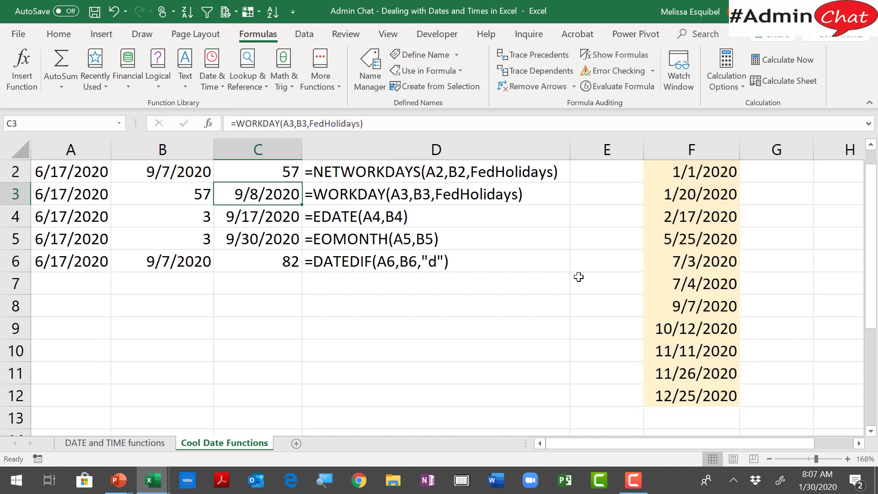
Select F2:F12 to show the FedHolidays range name, then view C4's EDATE formula.
right_click(705, 178)
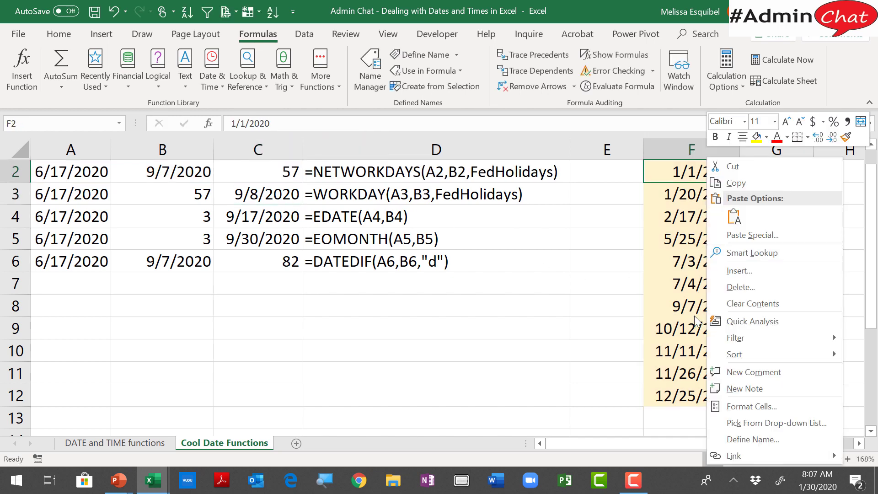
key("Escape")
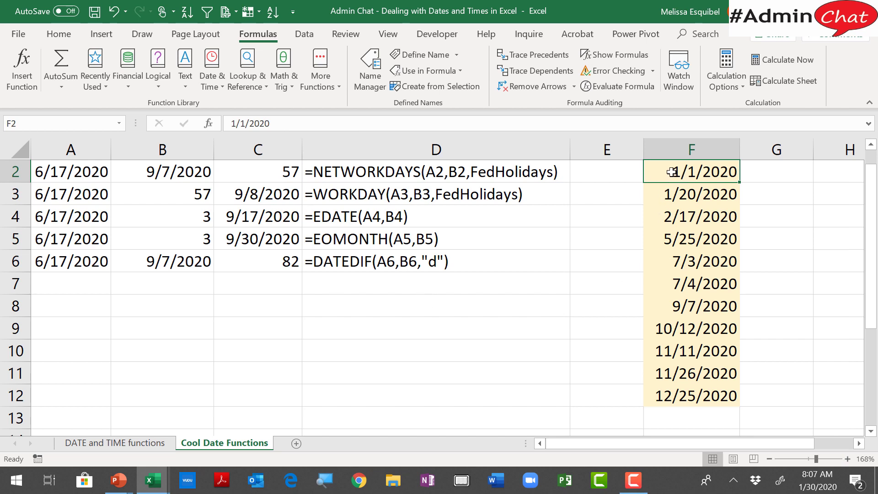
left_click_drag(676, 269, 691, 395)
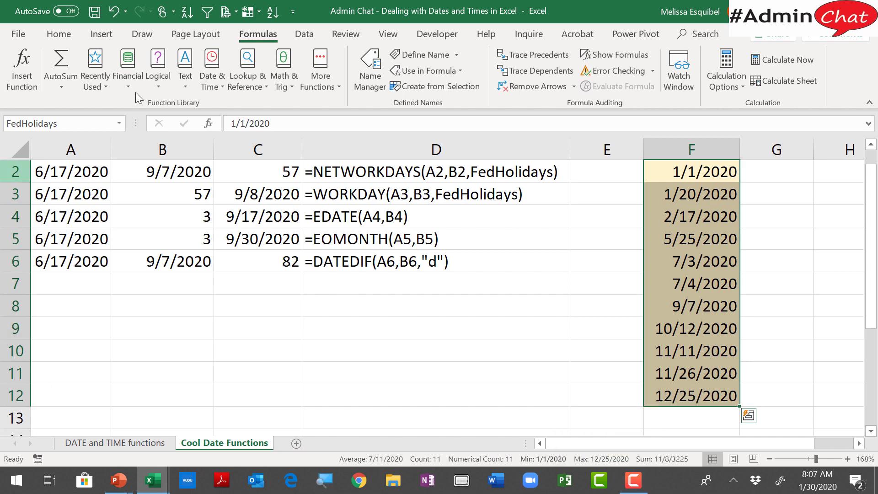
left_click(84, 128)
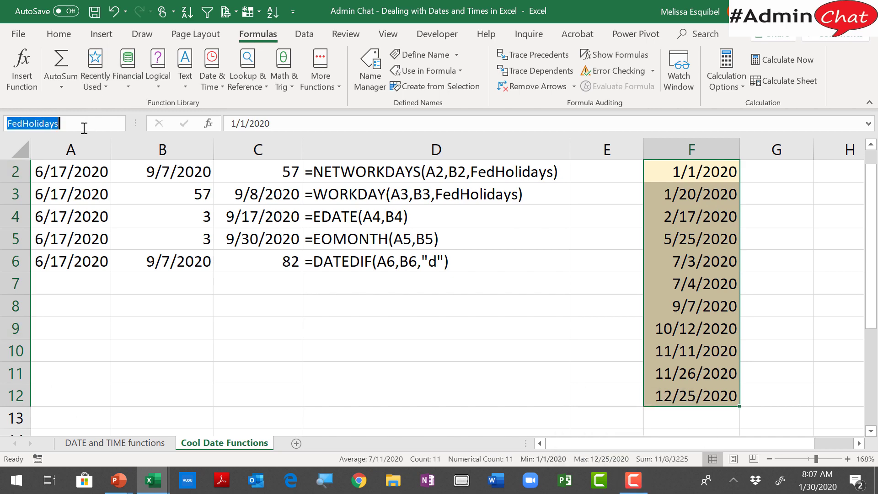
key("Return")
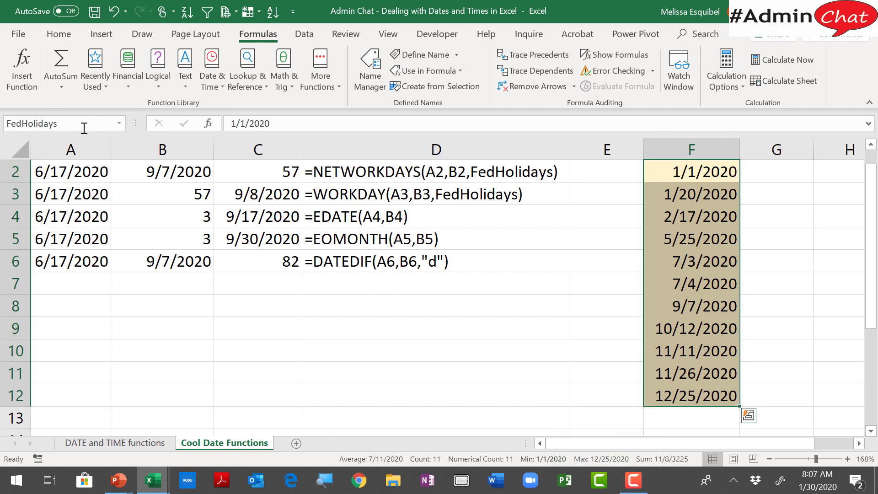
left_click(293, 221)
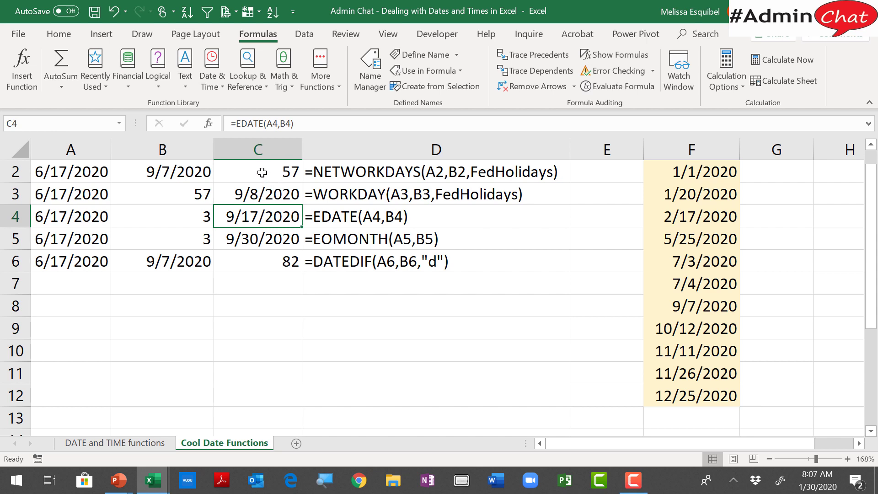
Check start date 6/17/2020 in A2, end date 9/7/2020 in B2, and C2's 57-workday NETWORKDAYS result.
left_click(63, 174)
left_click(173, 177)
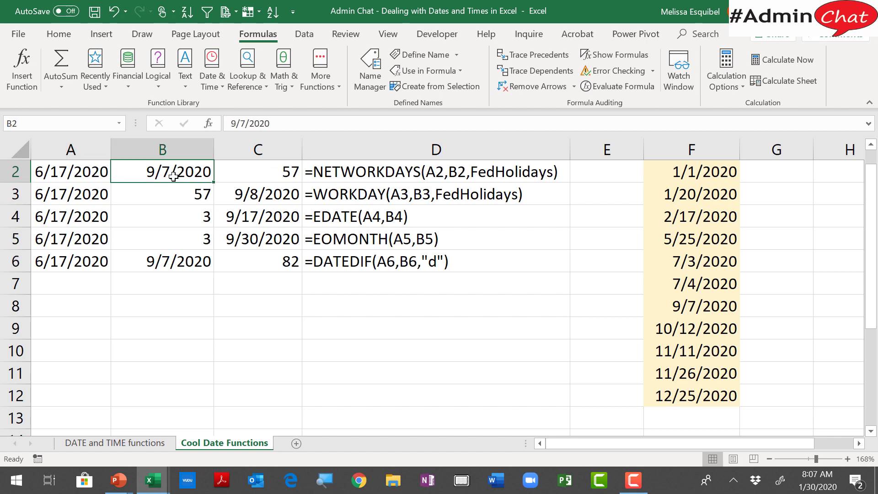
left_click(253, 172)
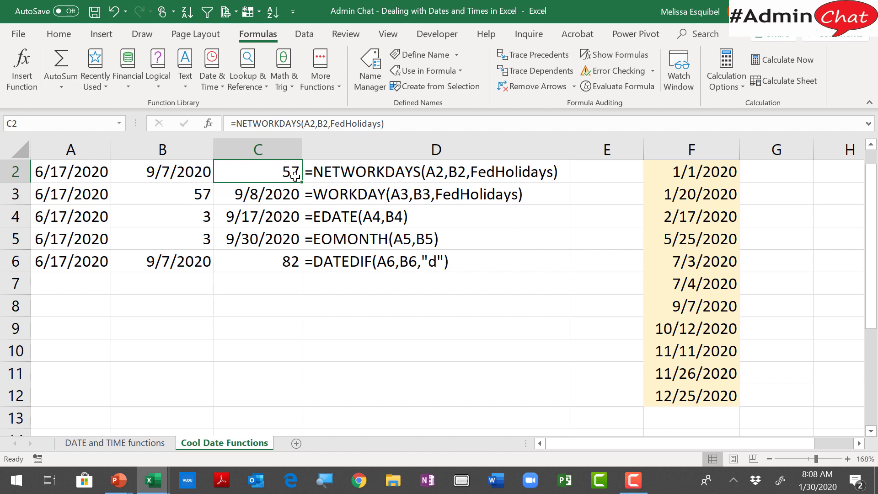
Inspect C2's NETWORKDAYS arguments A2 and B2 without editing, then move to D3.
double_click(259, 172)
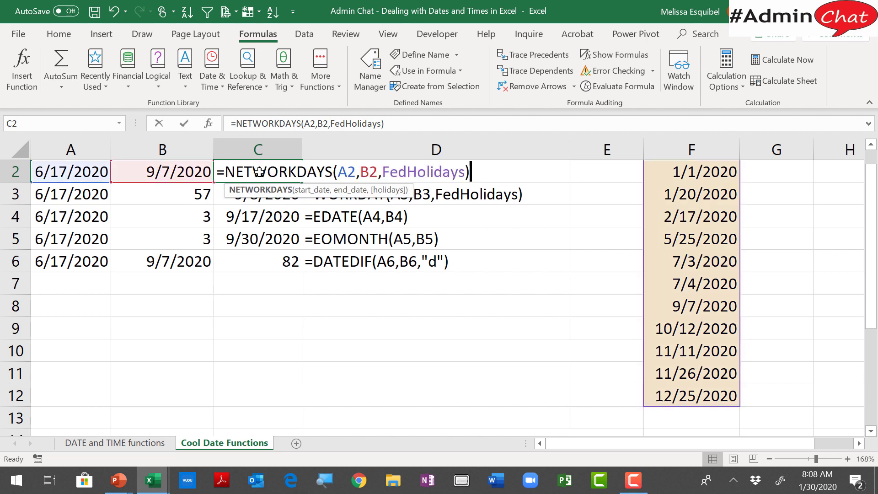
left_click(311, 190)
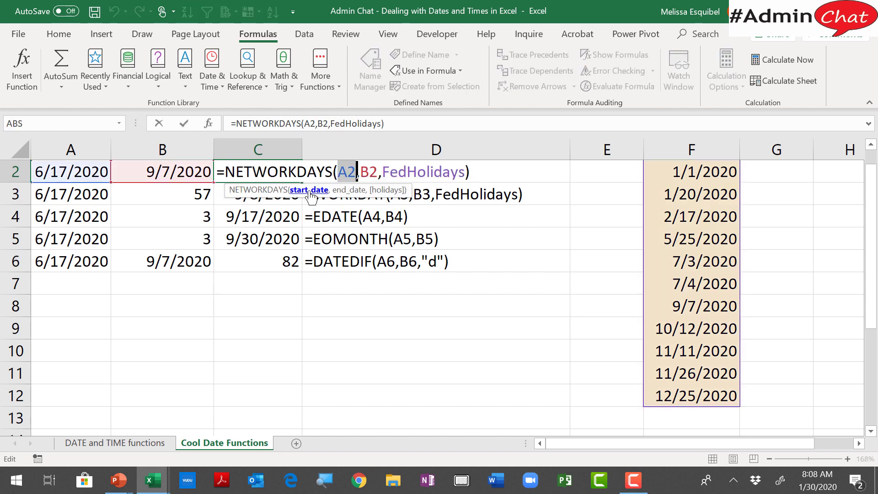
left_click(348, 191)
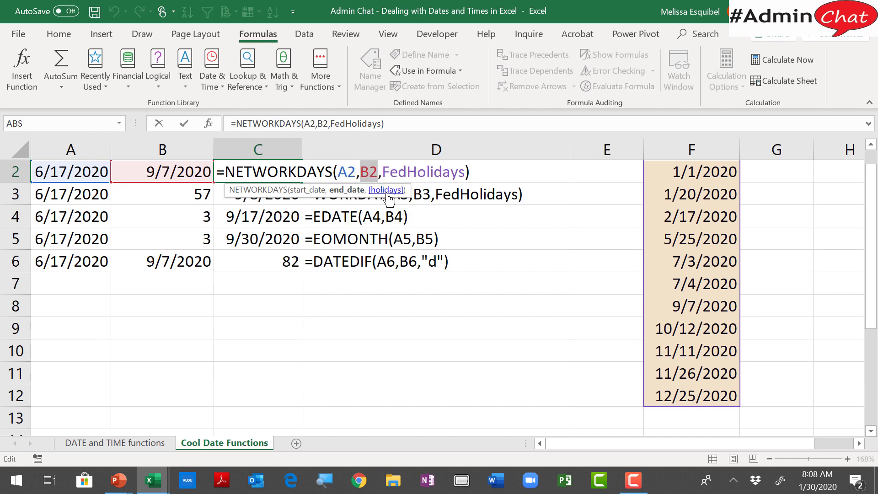
key("Escape")
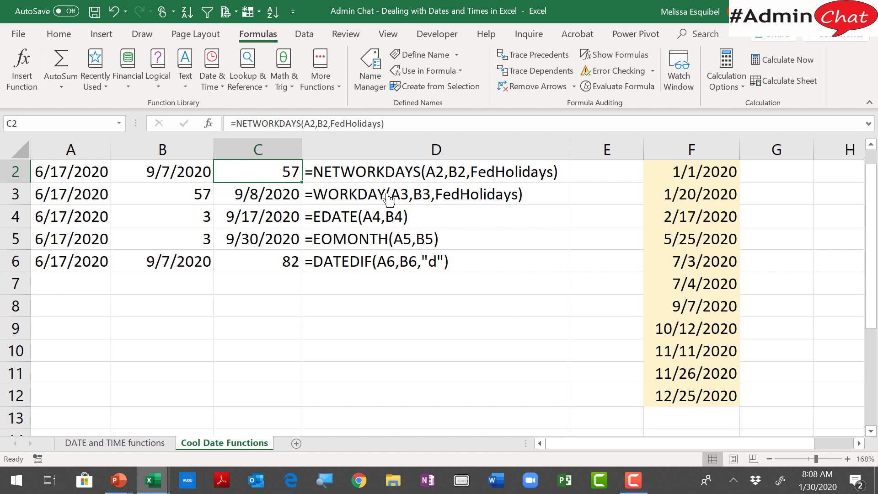
key("Down")
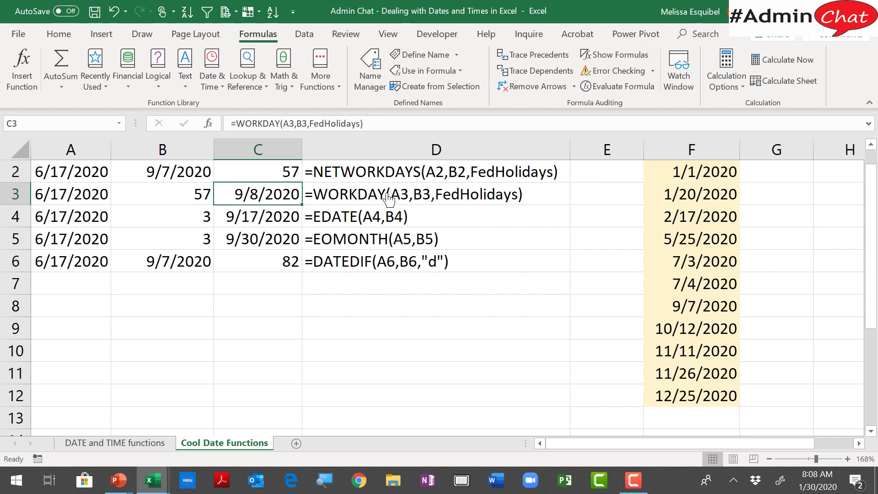
key("Right")
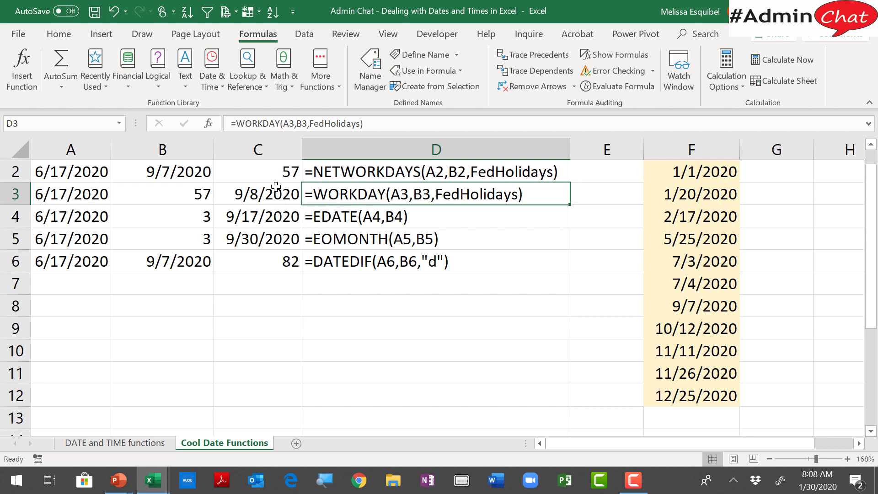
double_click(270, 192)
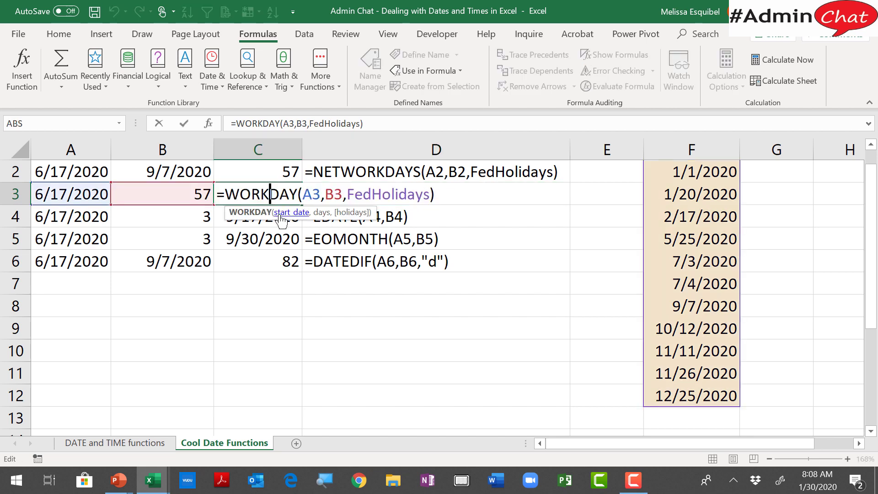
left_click(280, 213)
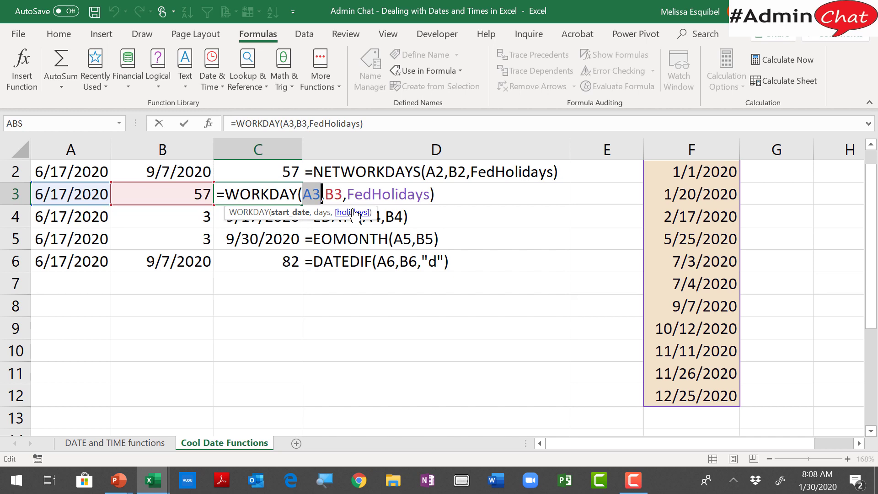
key("Return")
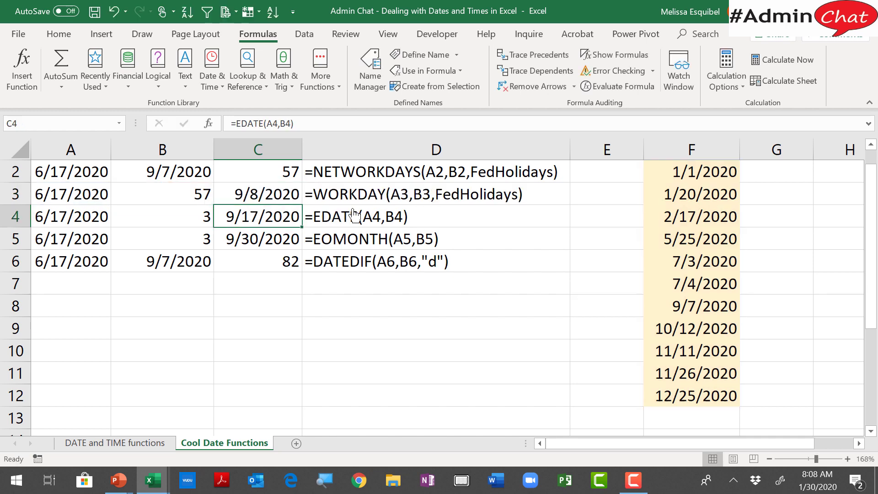
left_click(194, 190)
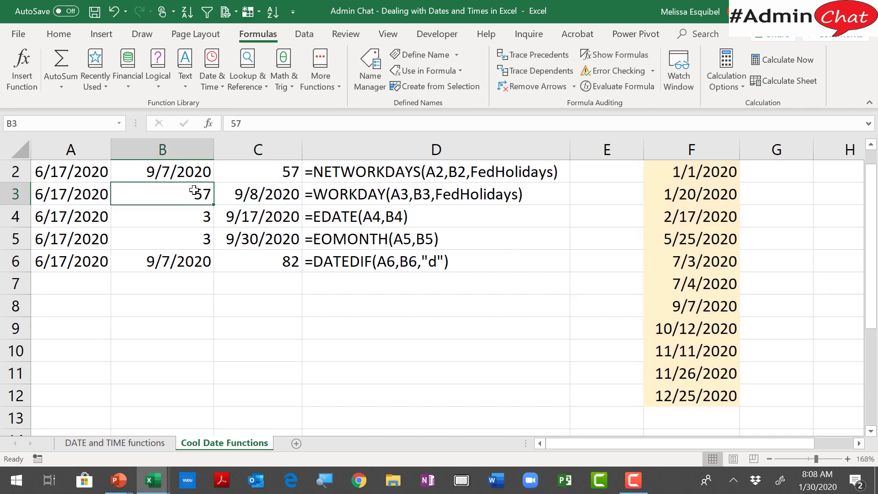
left_click(252, 199)
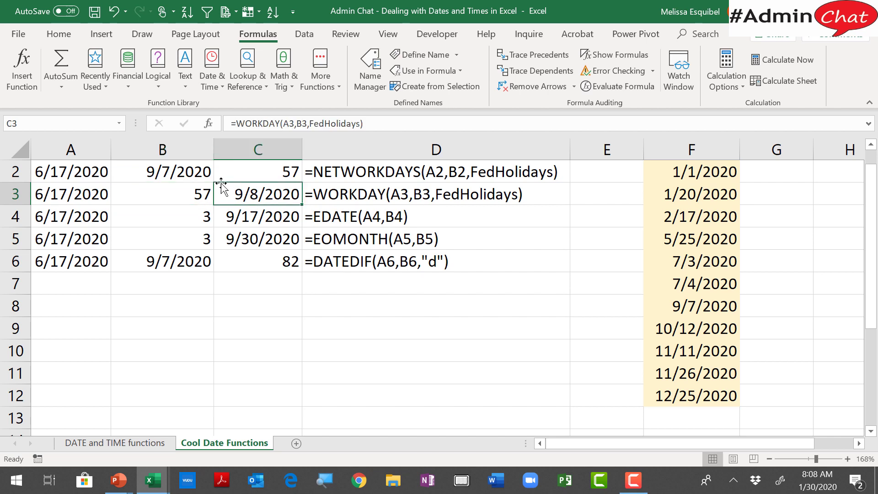
left_click(193, 173, "ctrl")
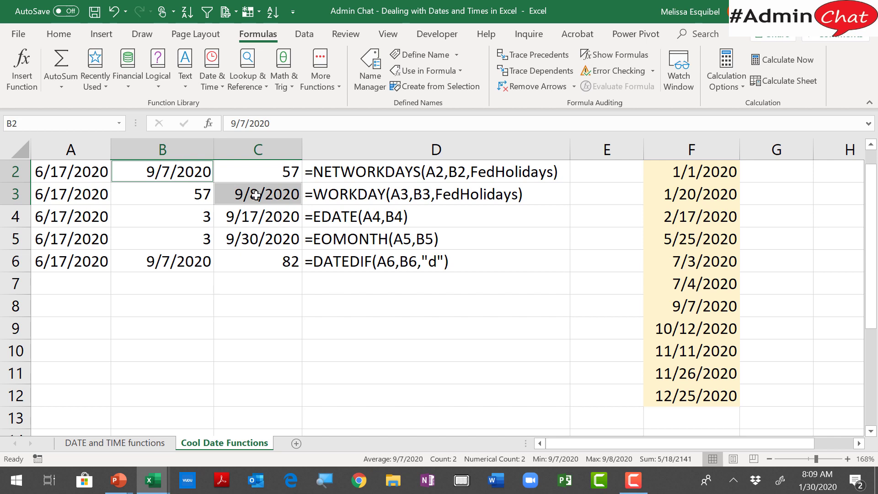
left_click(167, 195)
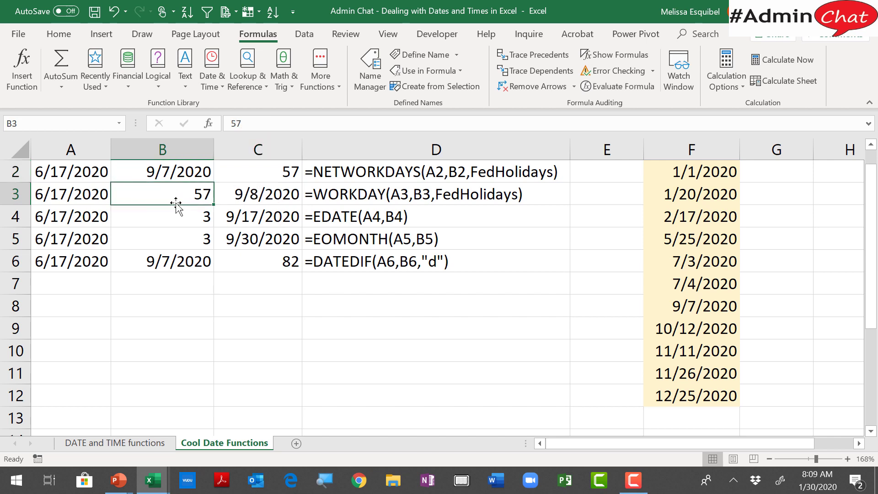
left_click(267, 194)
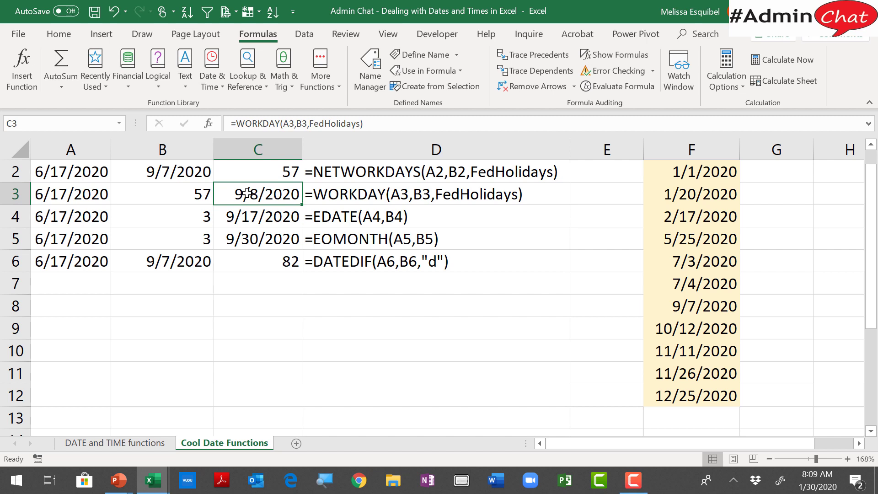
left_click(378, 127)
type("-1")
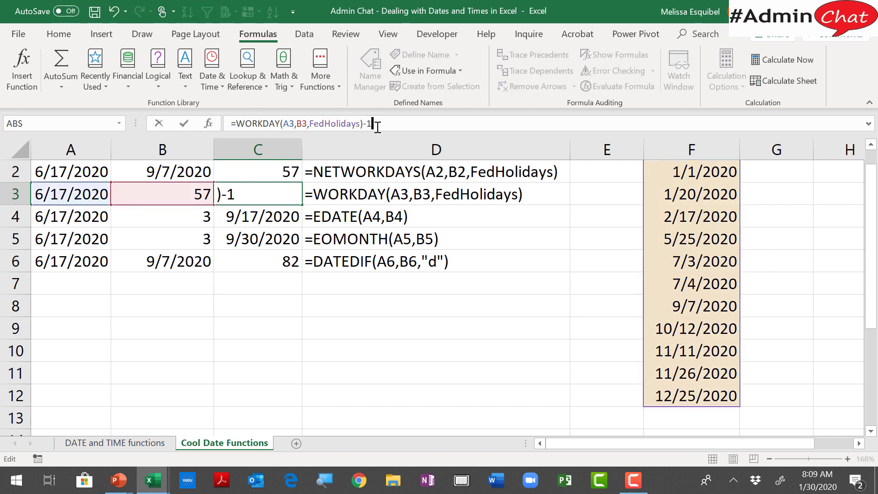
key("Return")
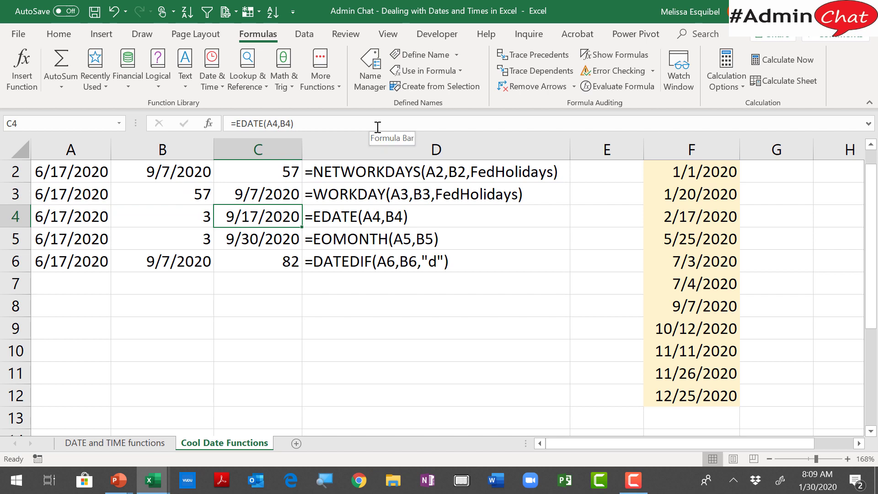
left_click(281, 191)
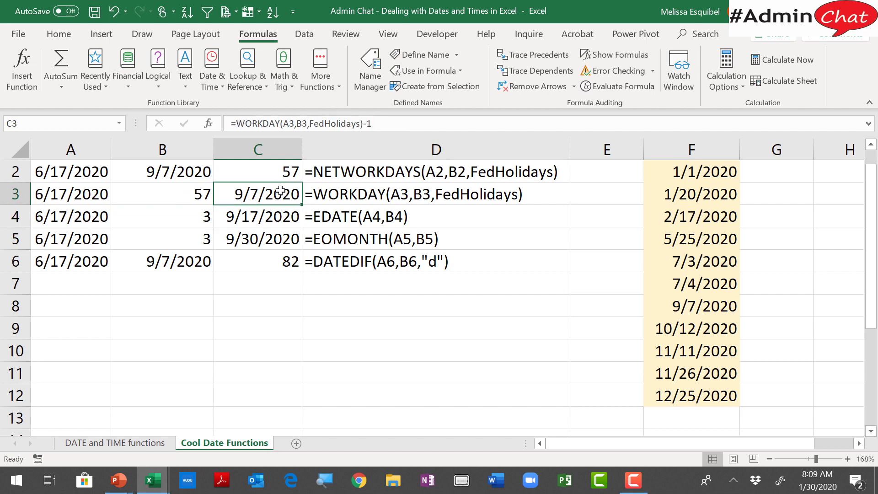
left_click(383, 124)
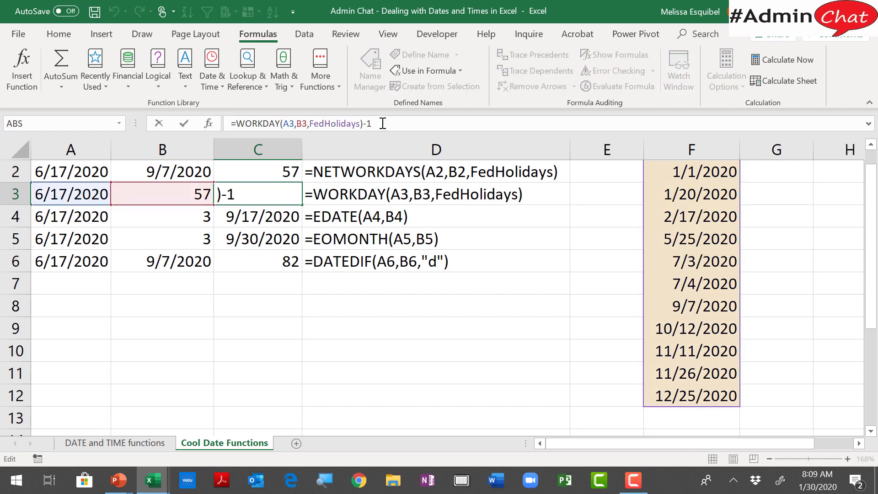
key("BackSpace")
key("BackSpace")
key("Return")
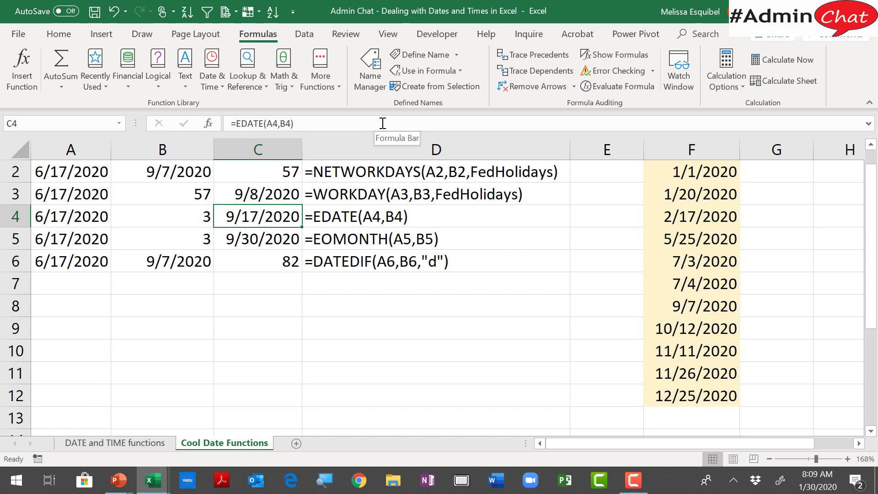
Enter 'Task' in A10, today's date in B10 and 10 days in C10.
left_click(87, 344)
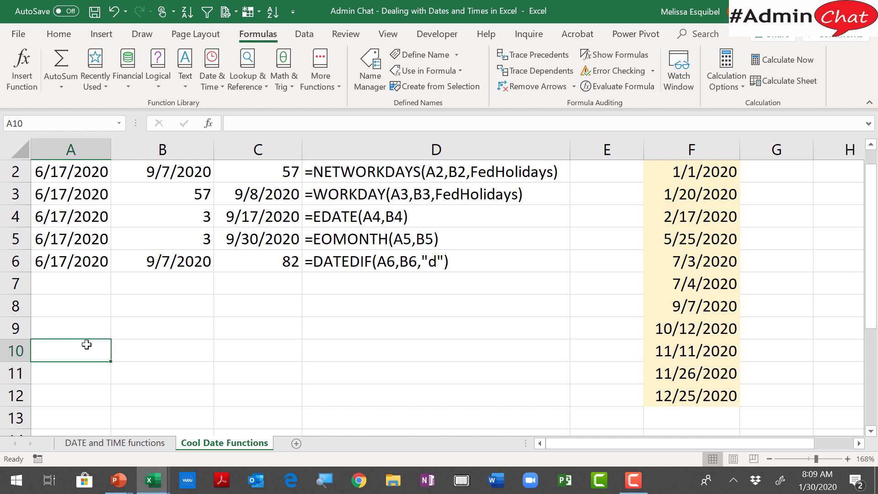
type("Task")
key("Tab")
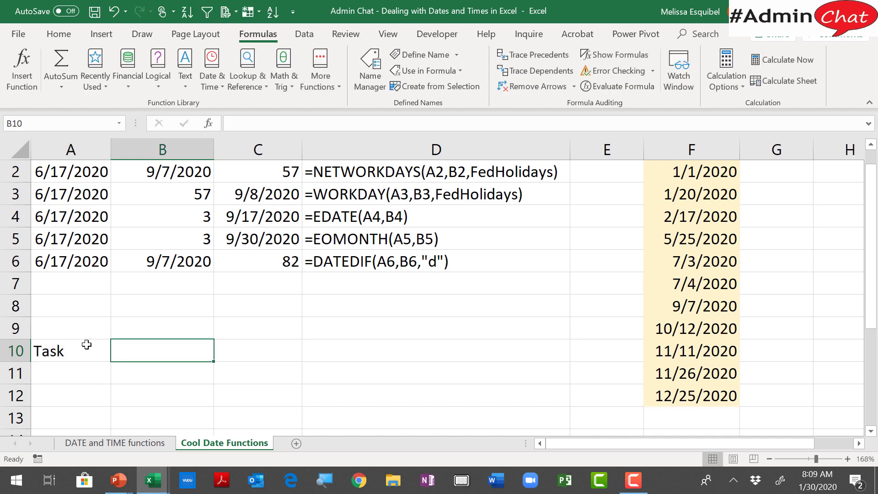
key("ctrl+semicolon")
key("Tab")
type("10")
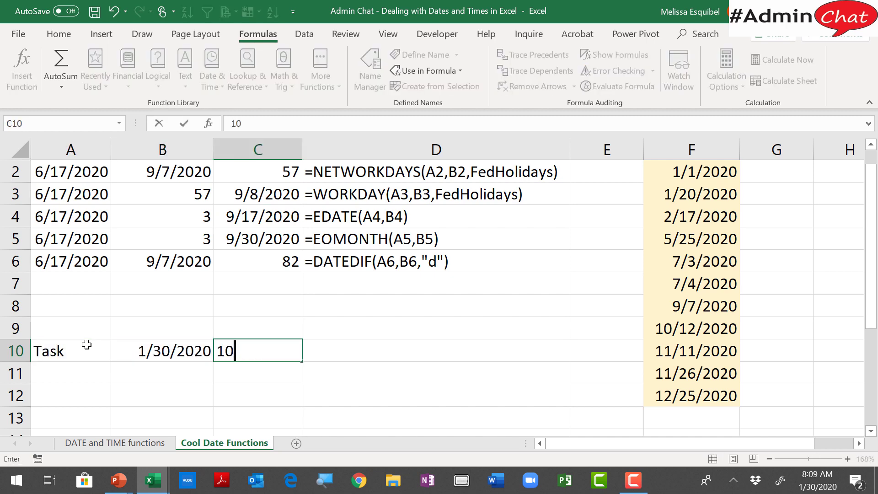
key("Tab")
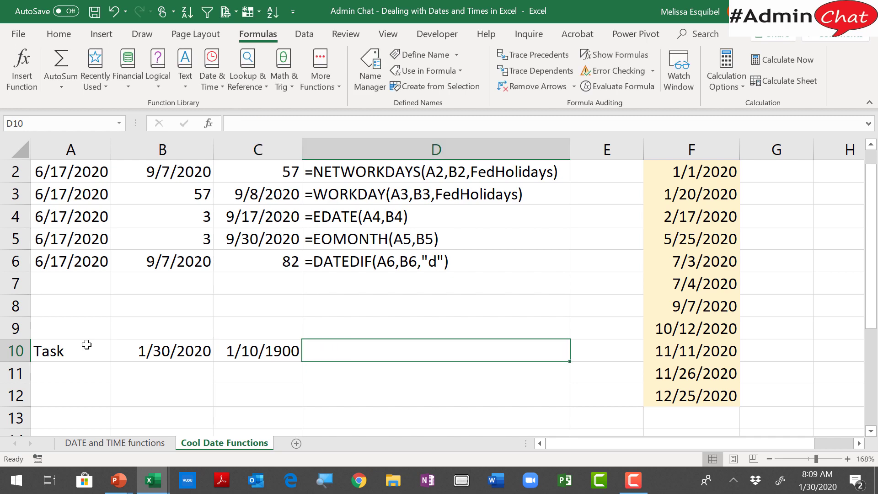
Enter a WORKDAY formula in D10 using B10, C10 and a partial 'fed' holiday name.
type("=work")
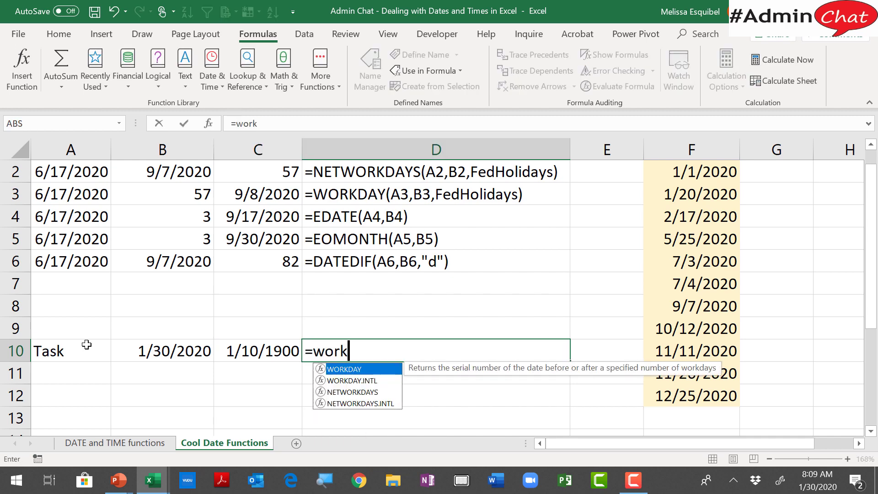
key("Tab")
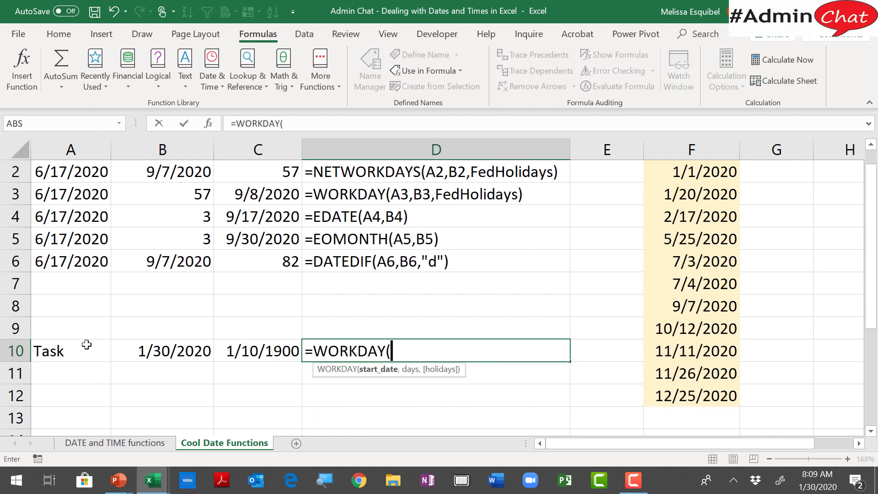
left_click(149, 352)
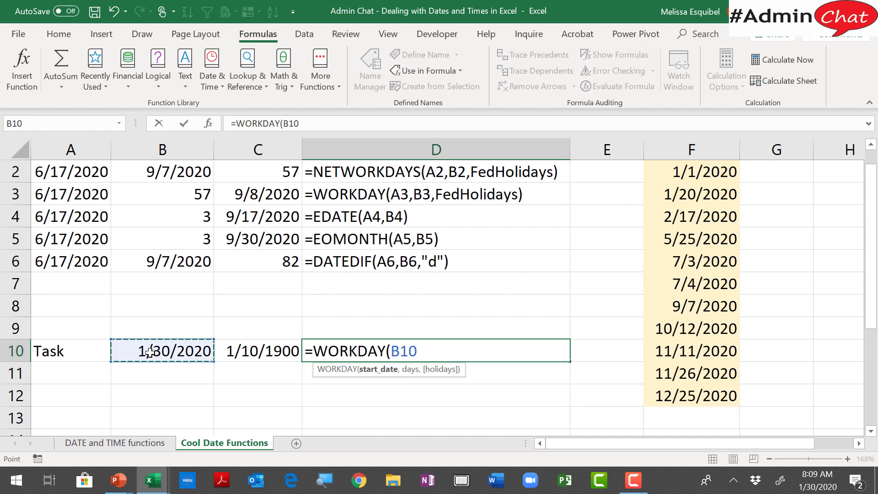
type(",")
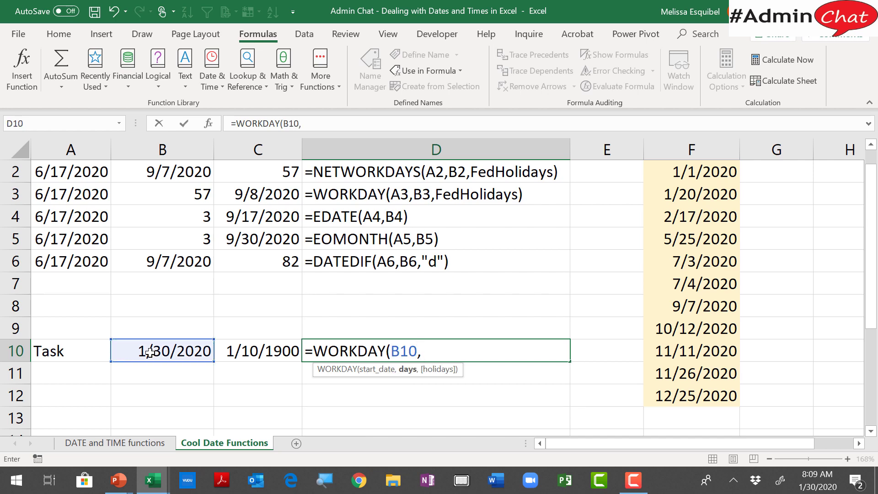
left_click(278, 350)
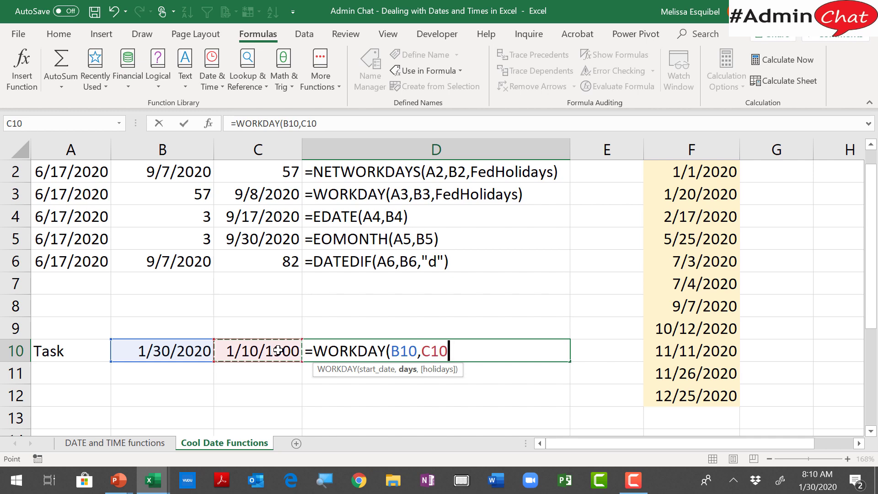
type(",fed")
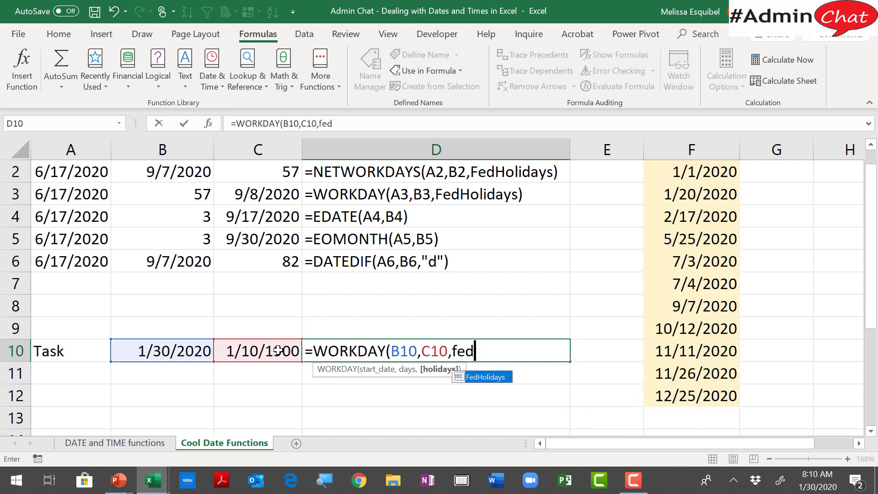
key("Return")
Correct D10's holiday argument to the FedHolidays range so it returns 43874.
key("Up")
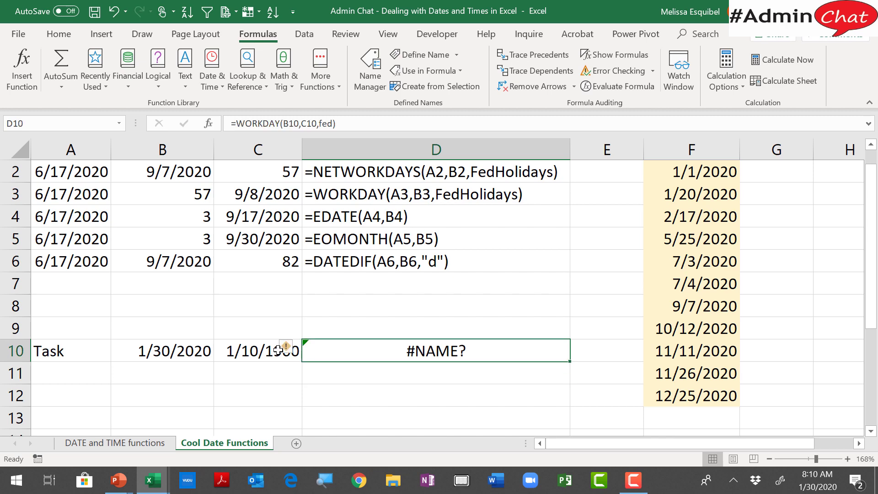
left_click(344, 122)
key("BackSpace")
key("BackSpace")
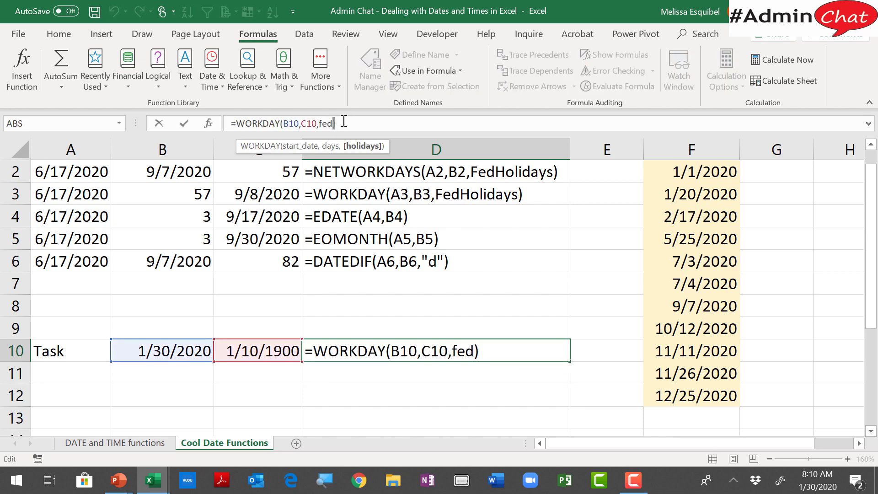
type("d")
key("Tab")
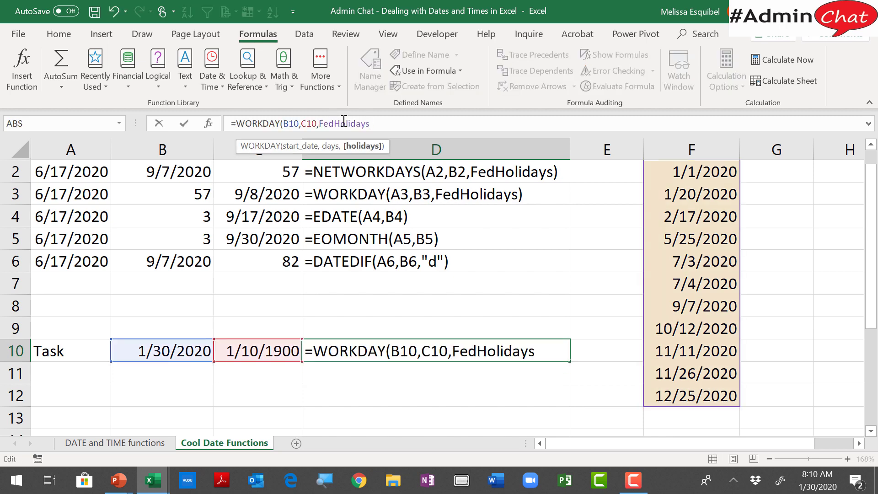
key("Return")
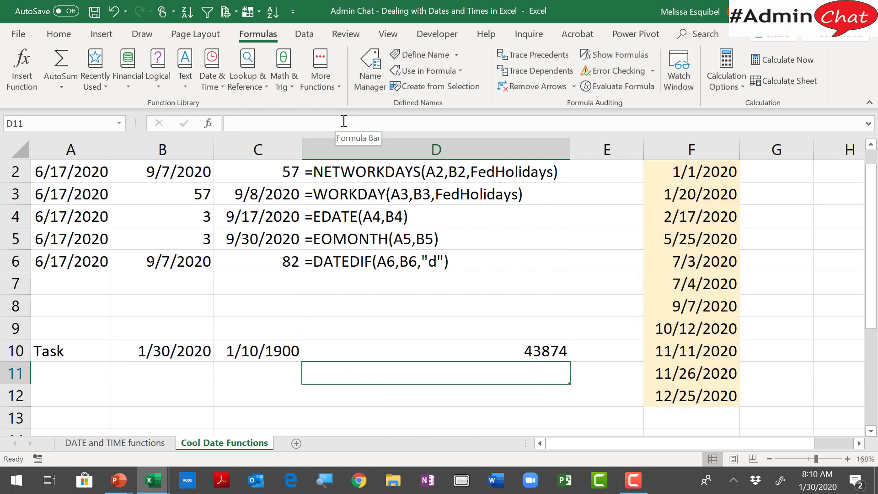
left_click(523, 351)
Clear the date formatting from C10 so it shows the plain number 10.
left_click(264, 352)
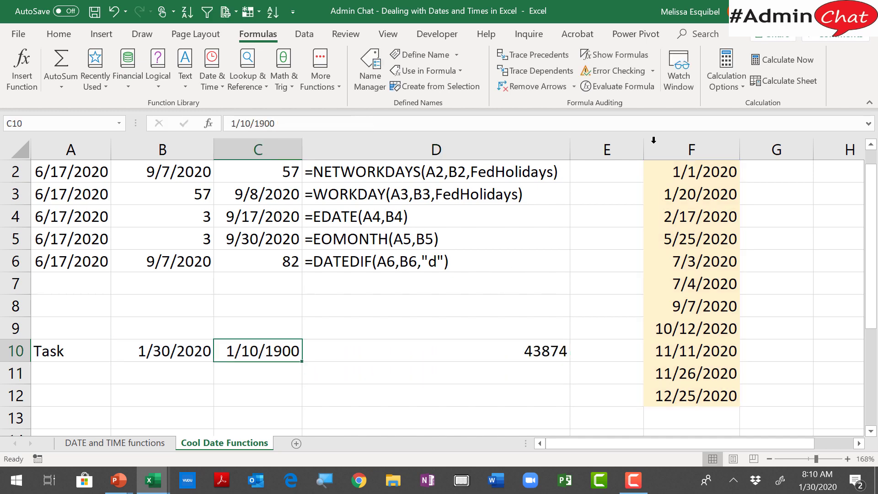
left_click(59, 35)
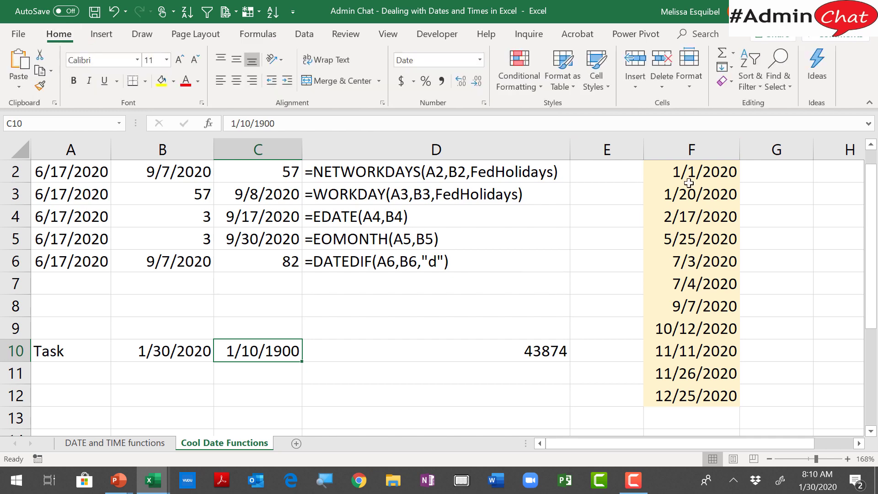
left_click(721, 84)
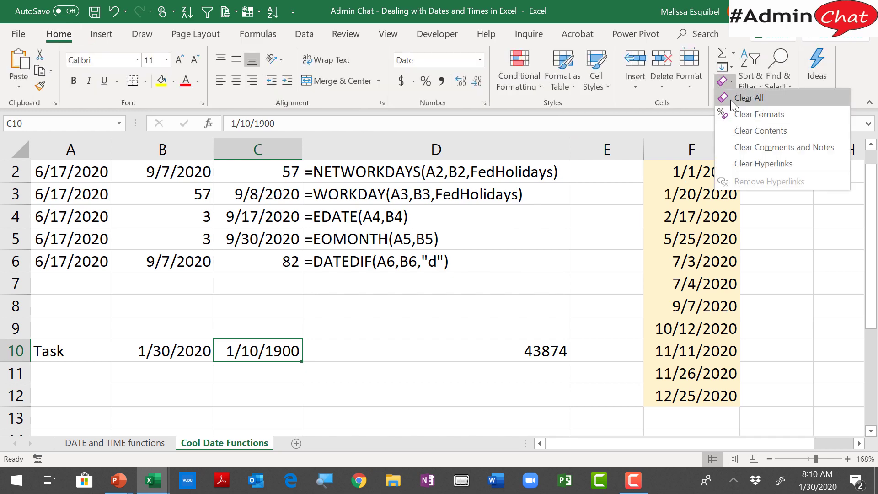
left_click(732, 97)
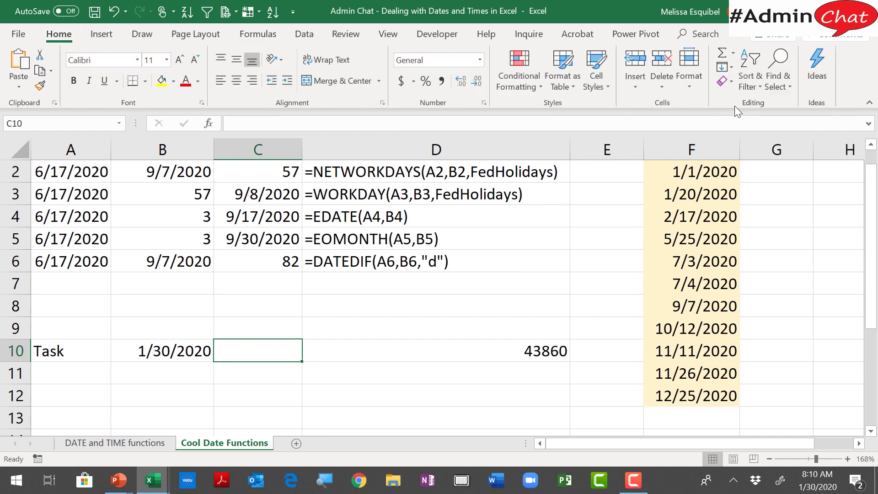
key("ctrl+z")
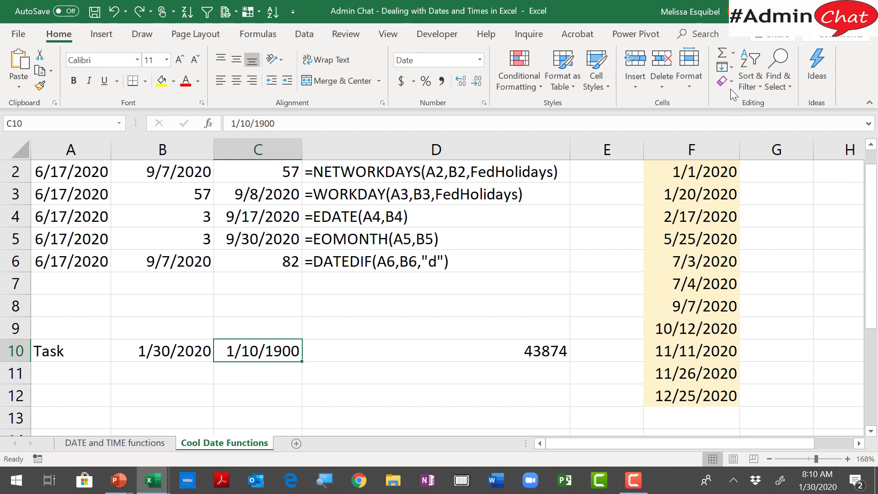
left_click(728, 87)
left_click(745, 119)
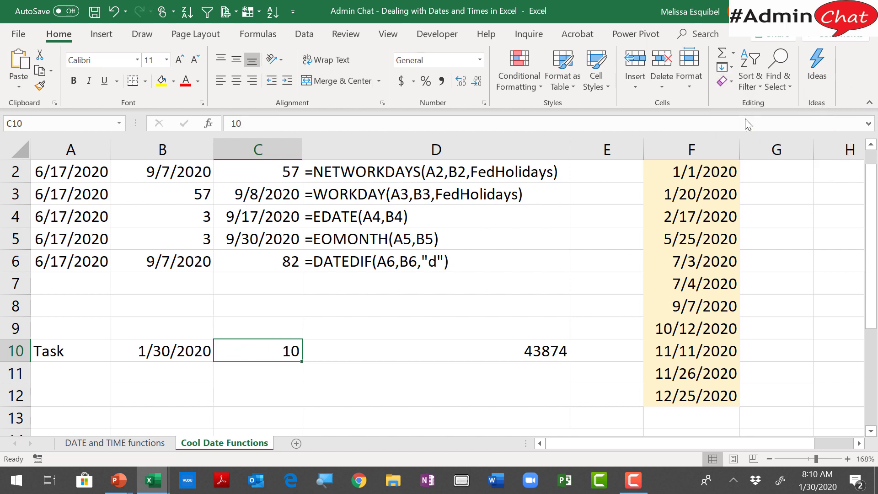
Format D10 as Short Date (2/13/2020) and review its B10, C10 and FedHolidays arguments.
left_click(414, 358)
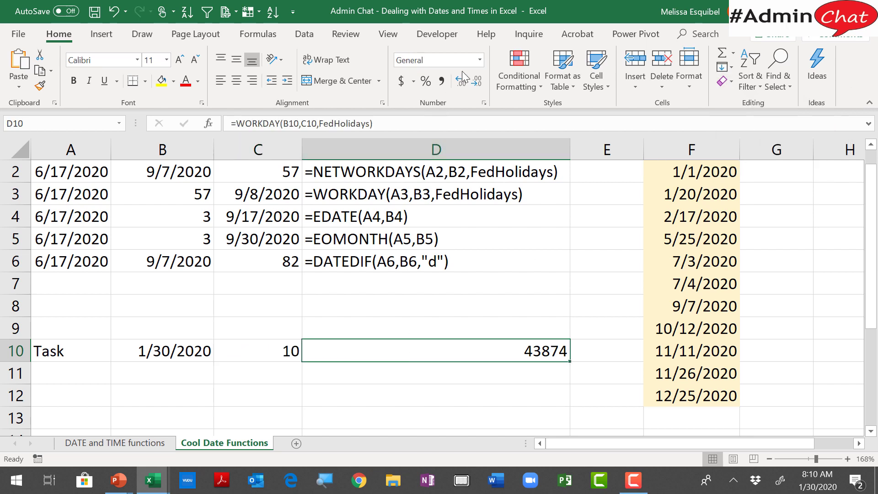
left_click(480, 60)
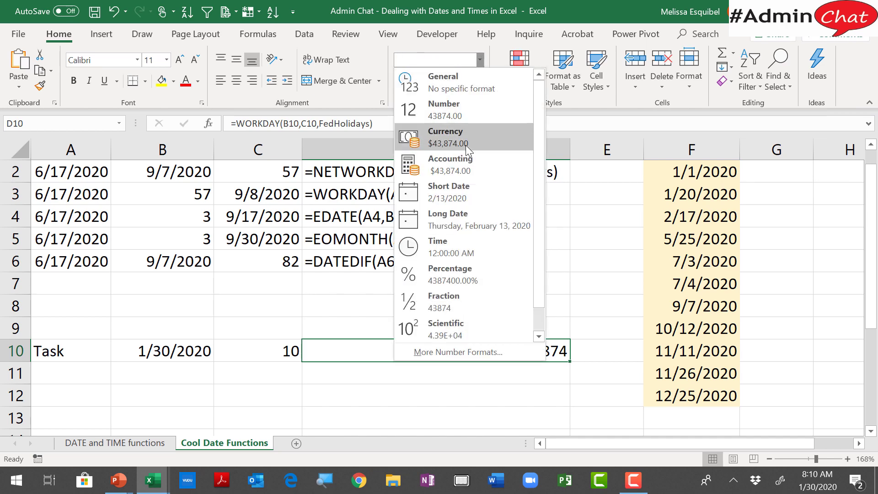
left_click(462, 194)
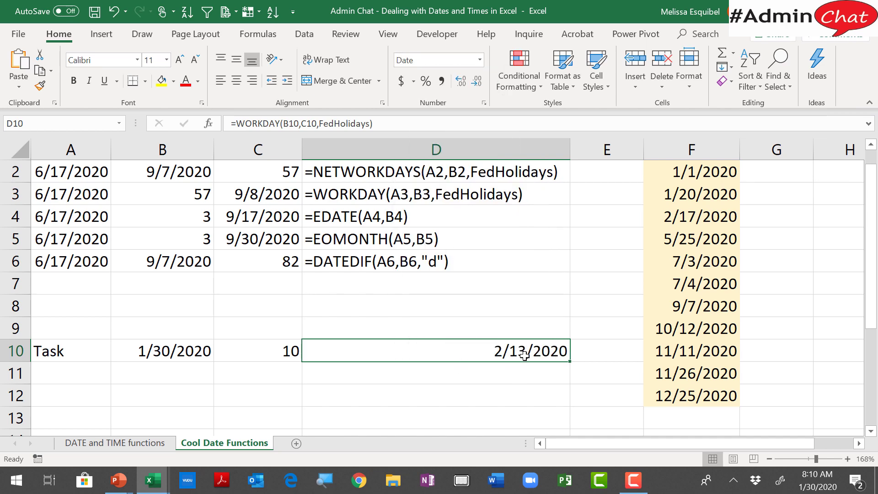
double_click(396, 349)
left_click(377, 370)
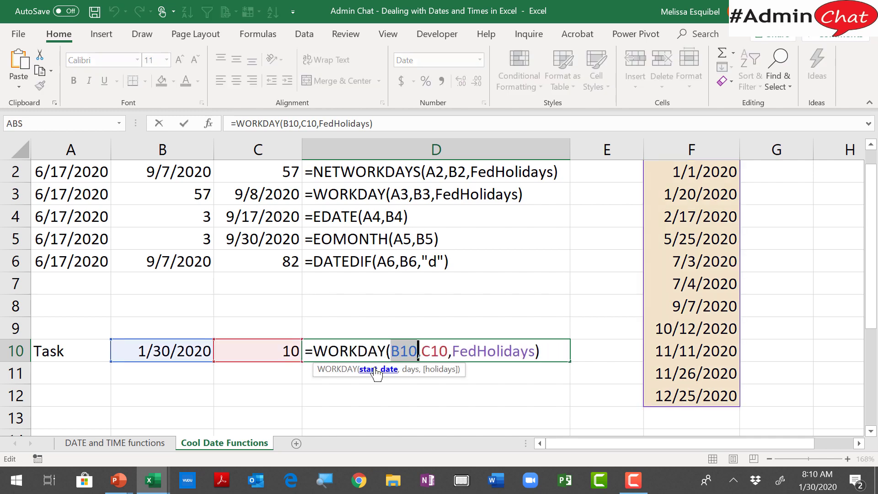
left_click(409, 370)
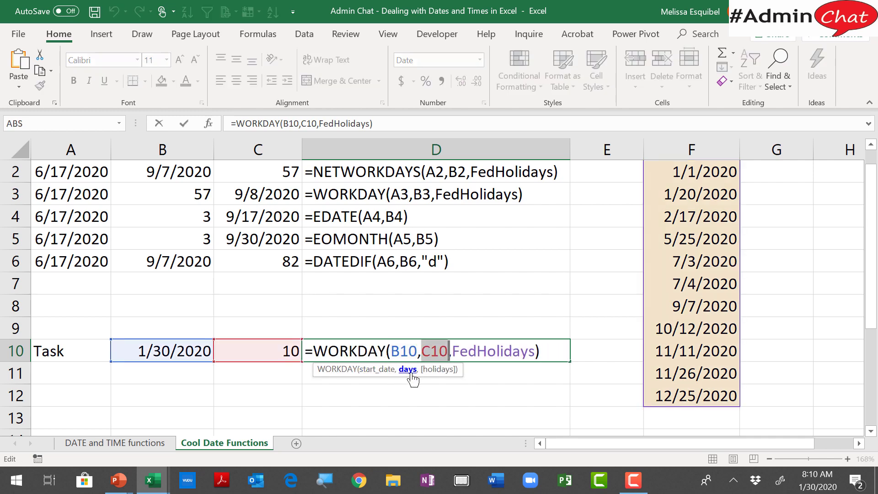
left_click(442, 375)
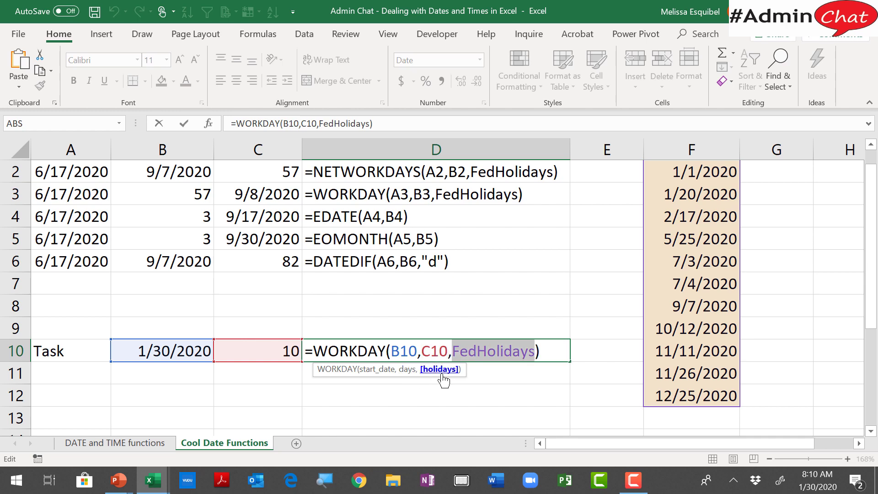
key("Return")
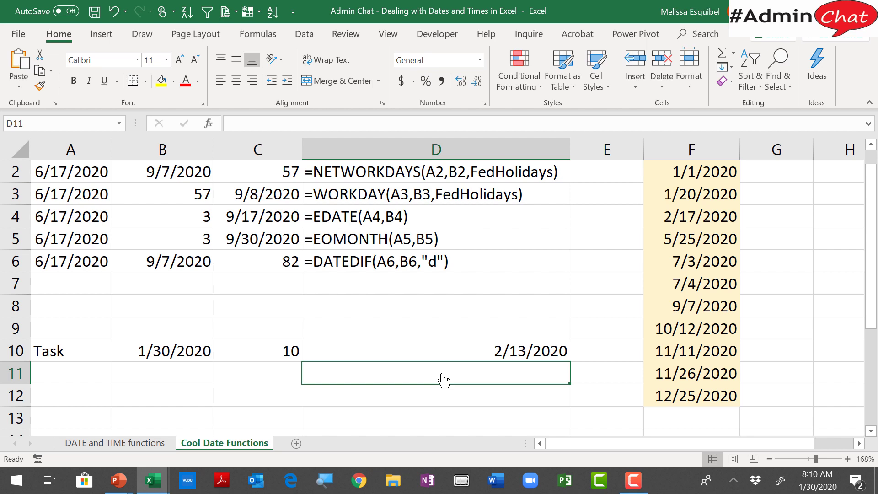
Select A10:D10 and delete the Task example.
key("Up")
key("shift+Left")
key("shift+Left")
key("shift+Left")
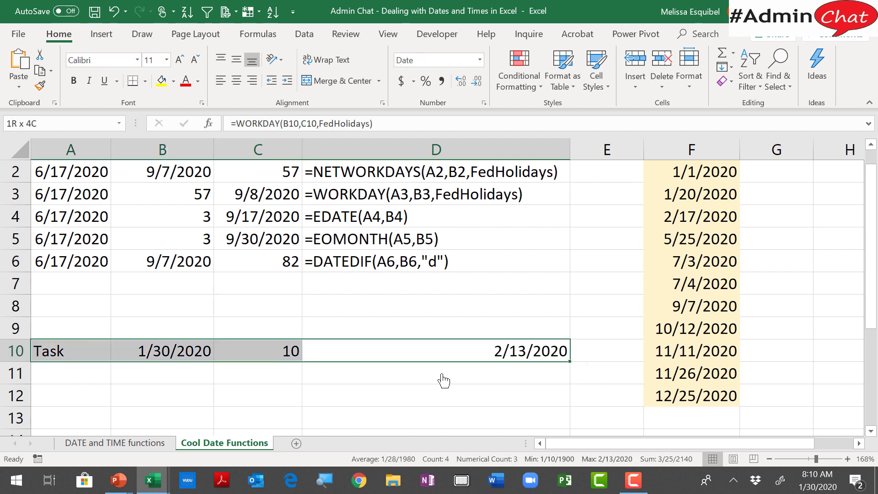
key("Delete")
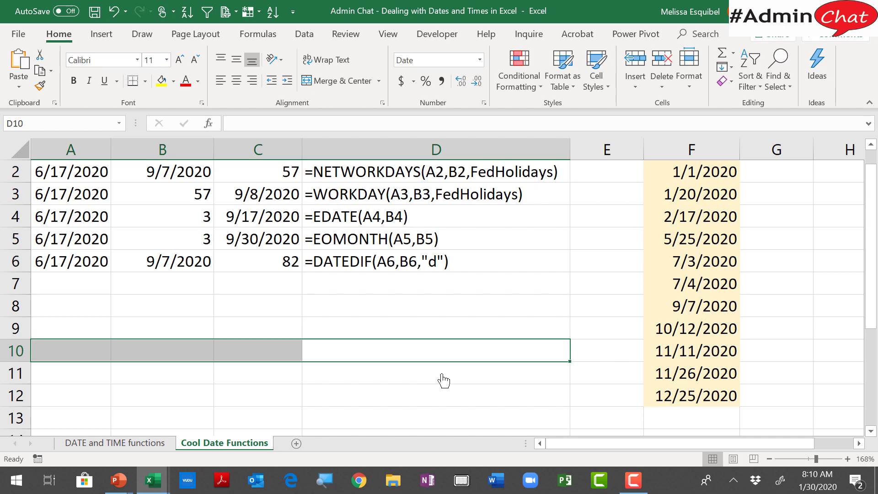
left_click(334, 218)
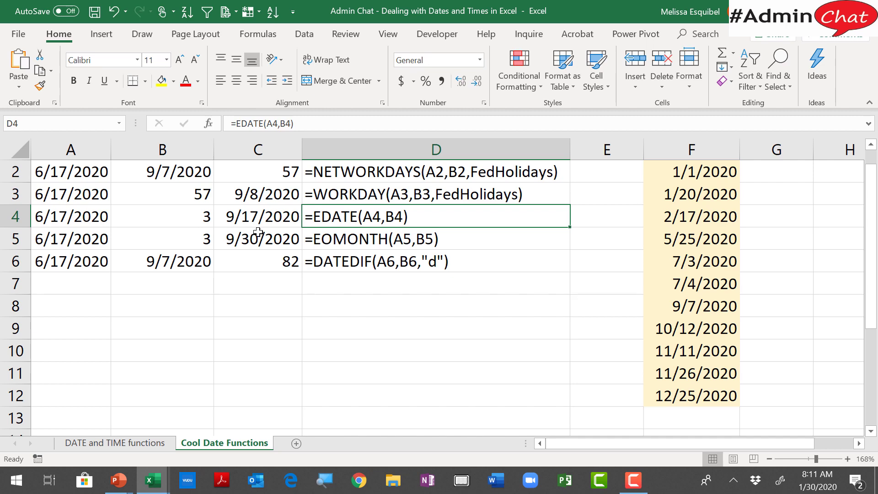
left_click(196, 217)
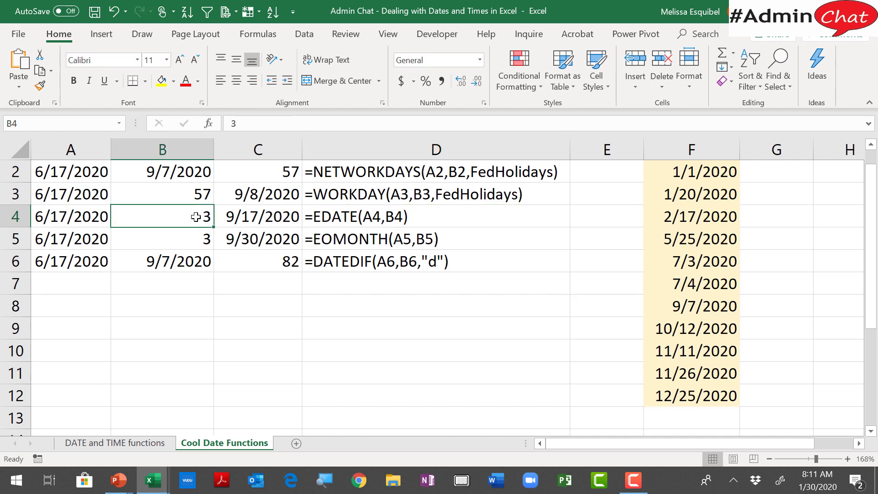
type("22")
key("Return")
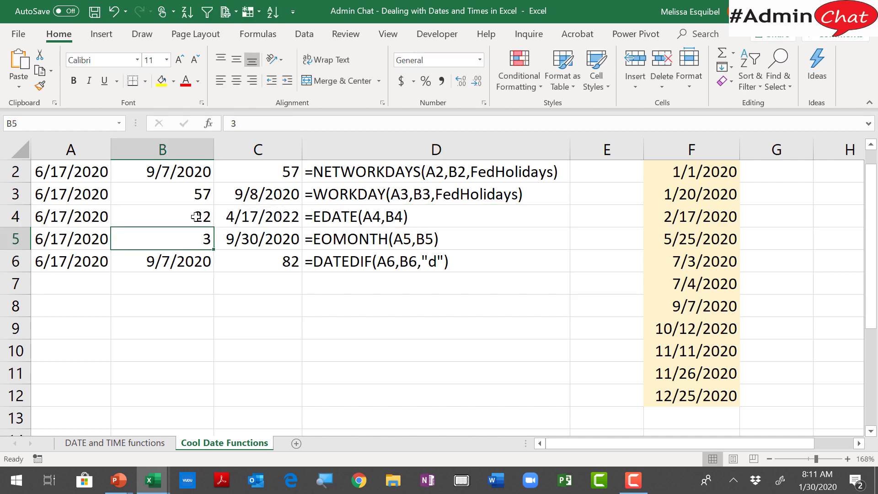
left_click(196, 217)
type("30")
key("Return")
left_click(198, 213)
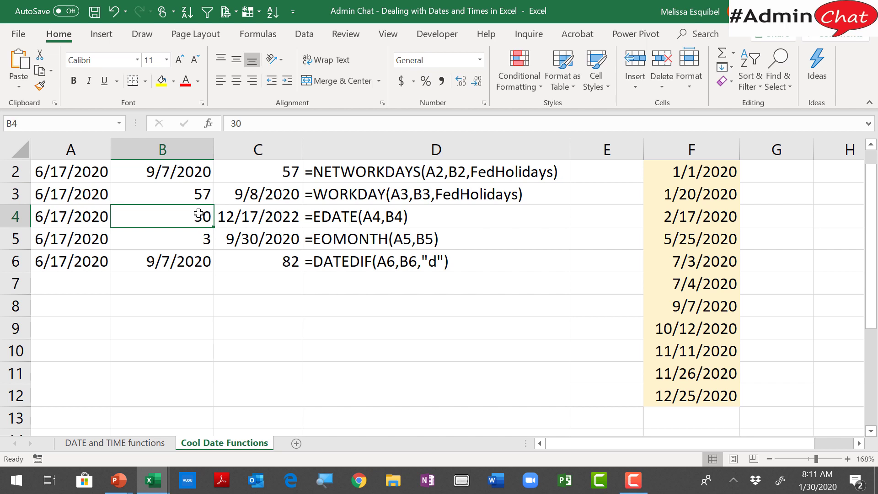
double_click(198, 214)
key("BackSpace")
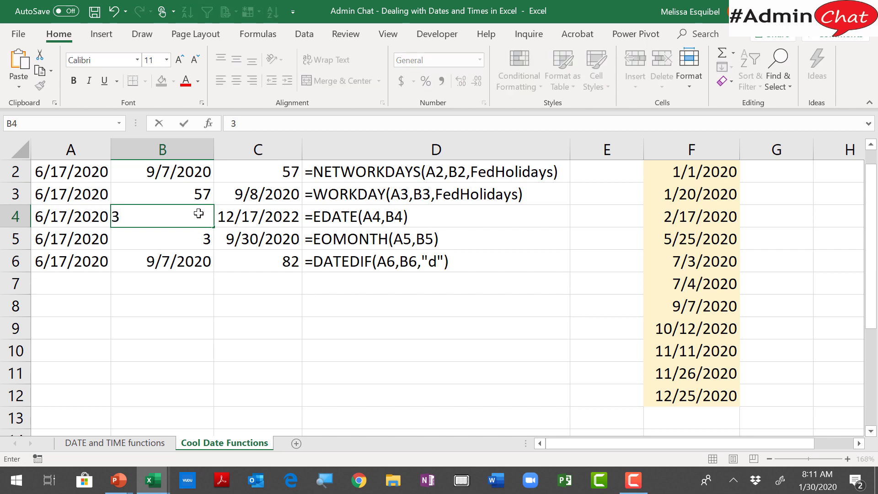
key("Return")
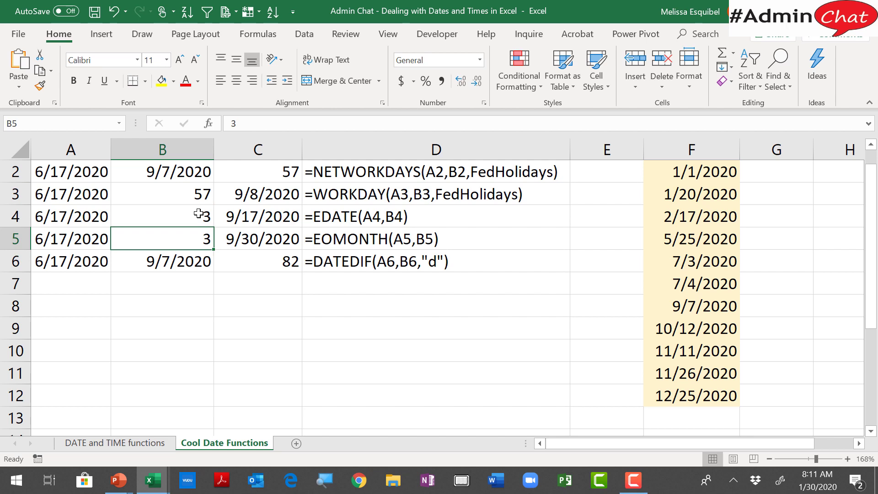
key("Right")
key("Right")
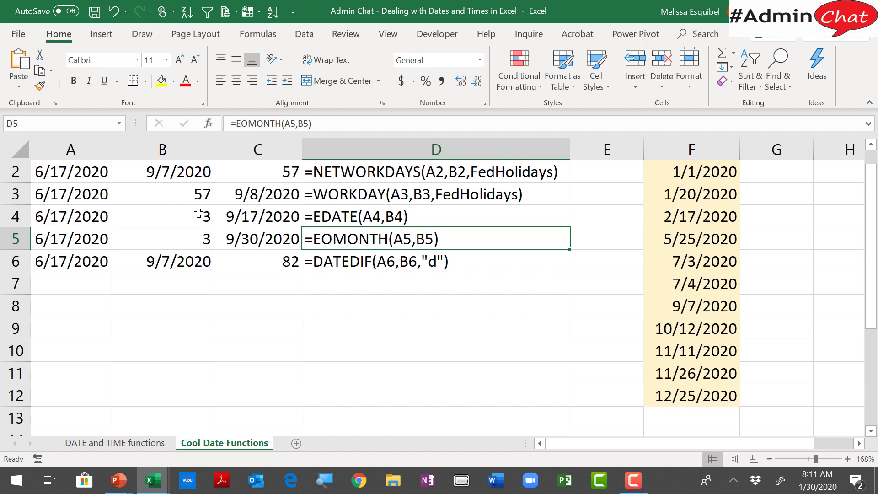
key("Left")
key("Left")
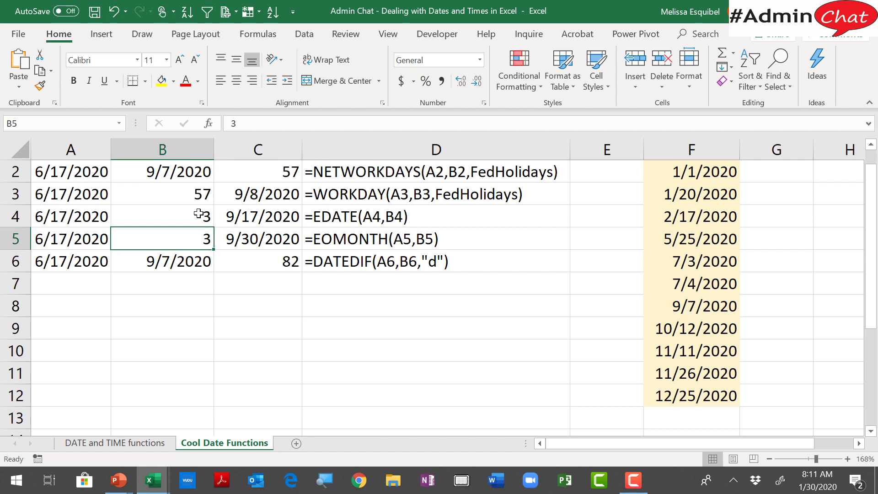
Test EOMONTH with 6 months in B5 and a 2/2/2019 start date in A5.
type("6")
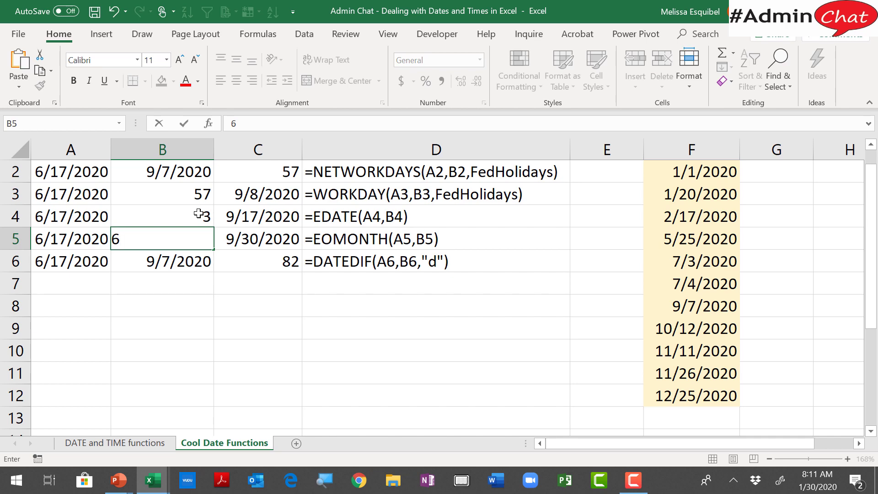
key("Return")
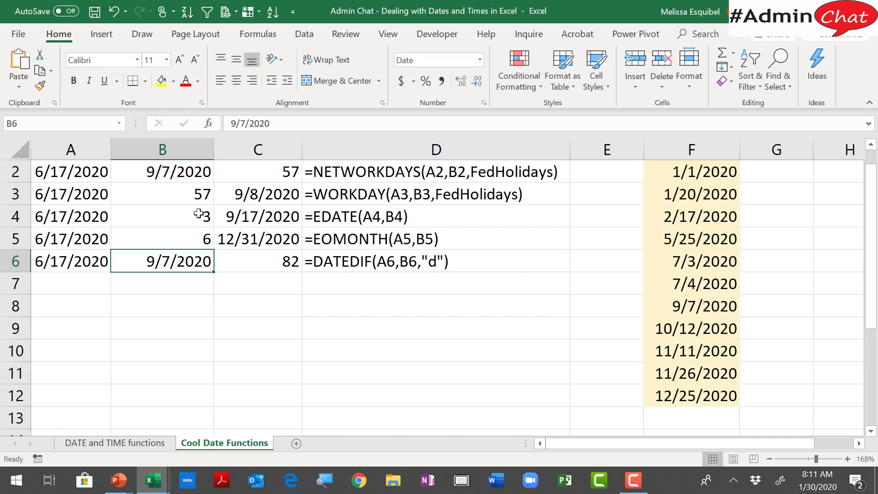
left_click(169, 245)
left_click(269, 241)
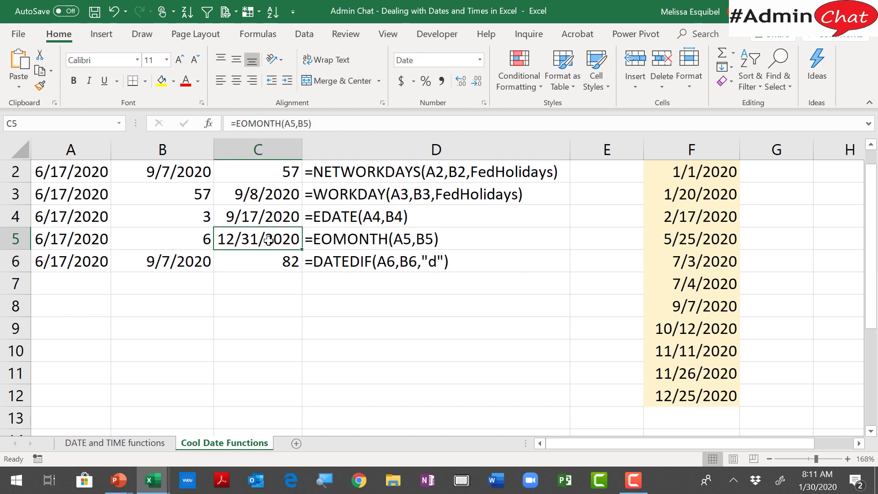
left_click(77, 238)
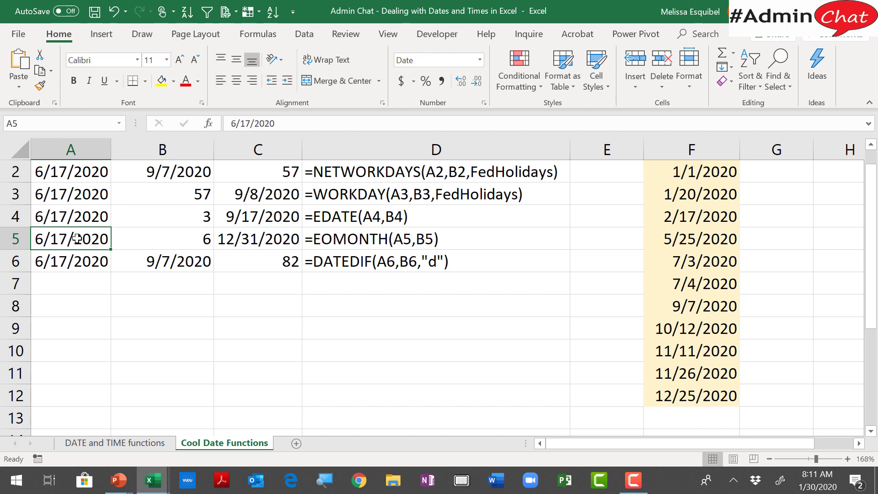
type("2/2")
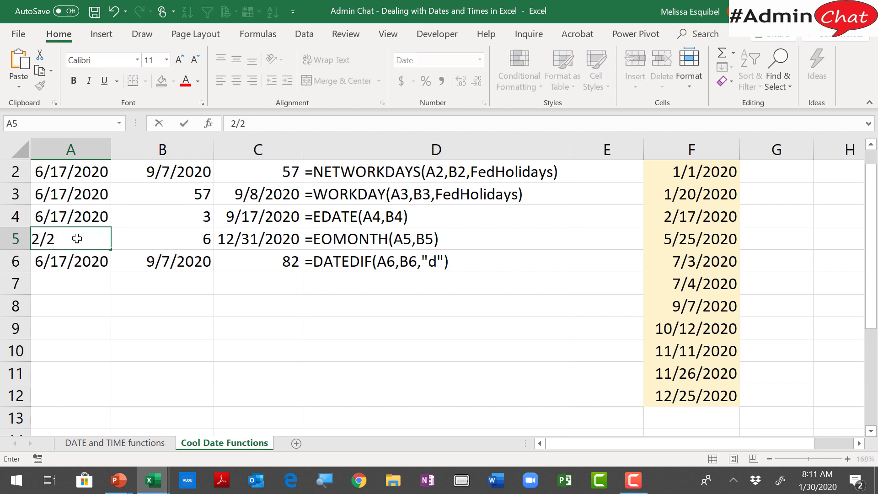
type("/2019")
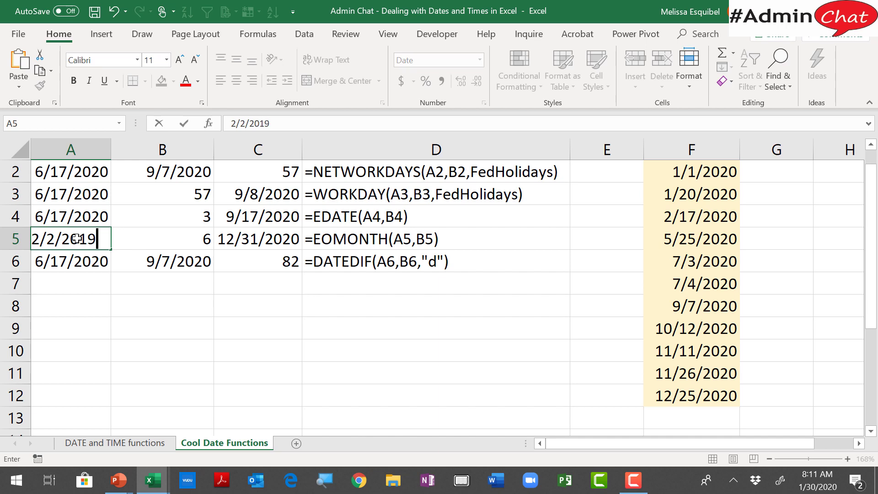
key("Return")
left_click(76, 239)
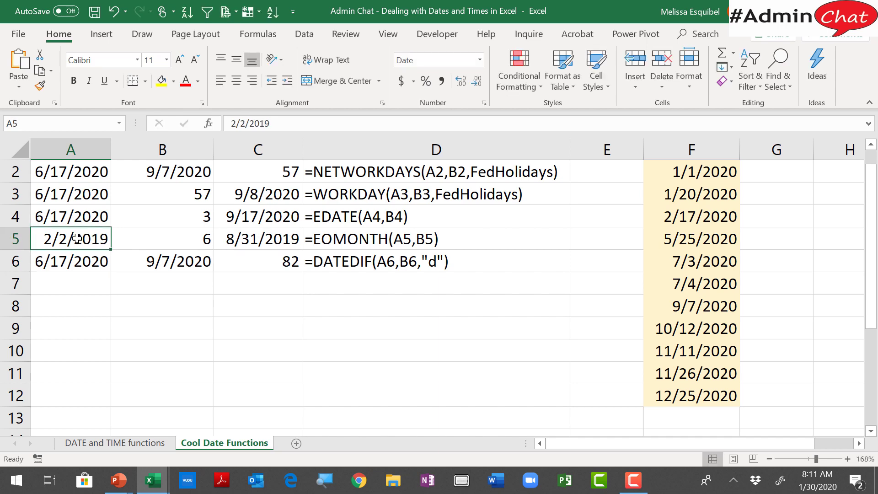
Try 0 months in B5 and a 2/15/2020 start date in A5, checking C5.
key("Right")
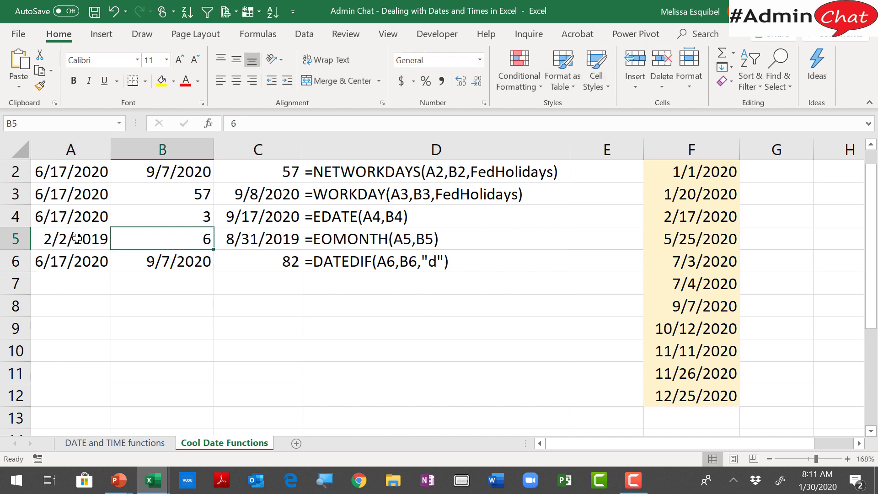
key("F2")
key("BackSpace")
type("0")
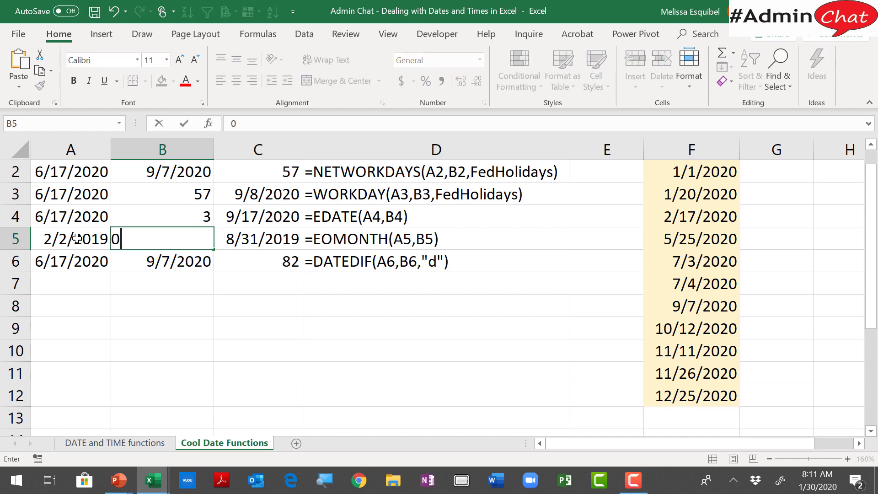
key("ctrl+Return")
key("Down")
key("Up")
key("Right")
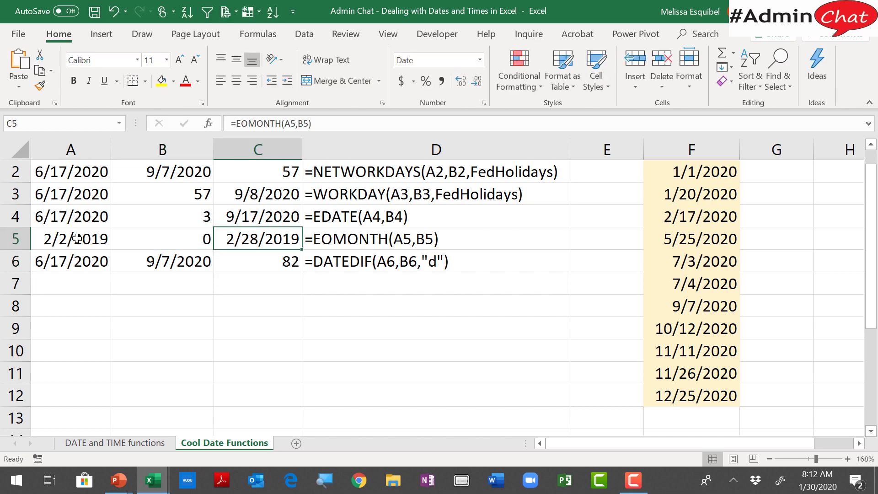
key("Left")
key("Left")
key("F2")
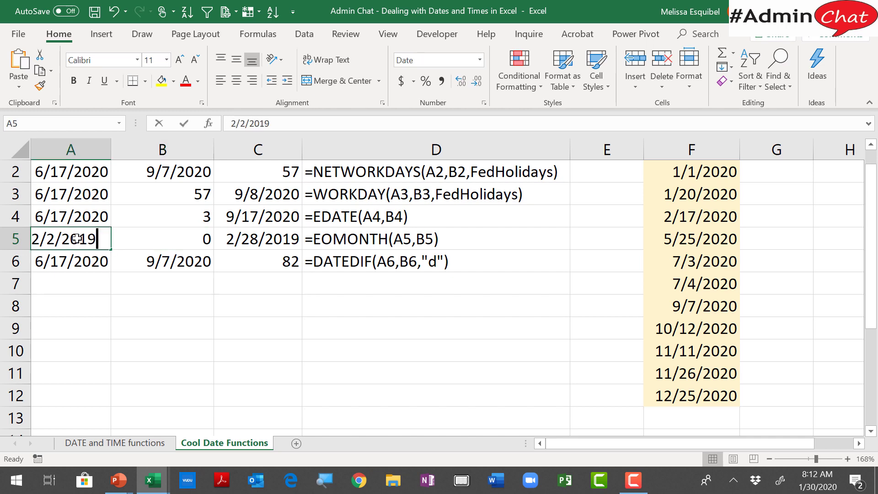
key("BackSpace")
key("BackSpace")
key("BackSpace")
key("BackSpace")
key("BackSpace")
key("BackSpace")
type("15/2020")
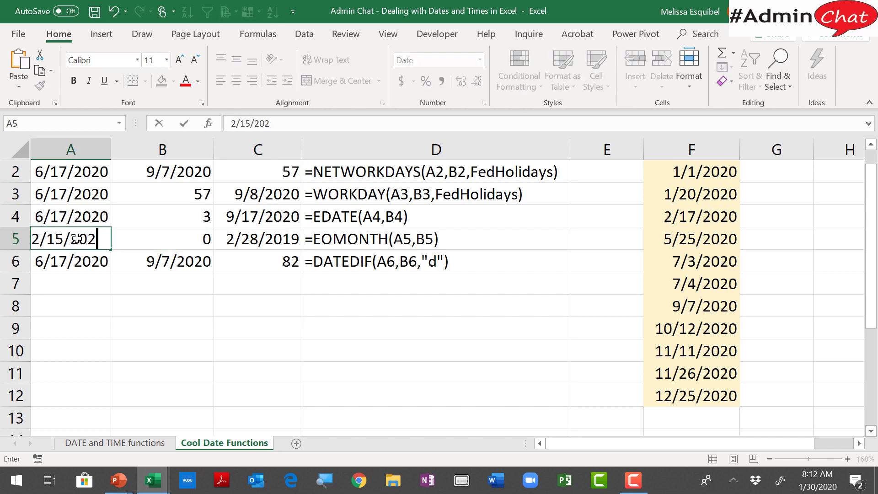
key("Return")
left_click(233, 243)
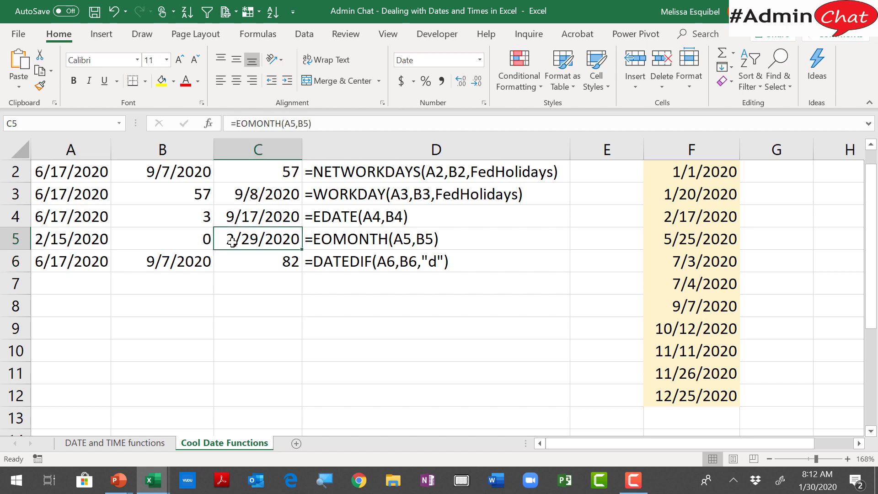
Undo the tests, restoring 6/17/2020 with 3 months in B5, then move to C8.
key("ctrl+z")
key("ctrl+z")
key("ctrl+z")
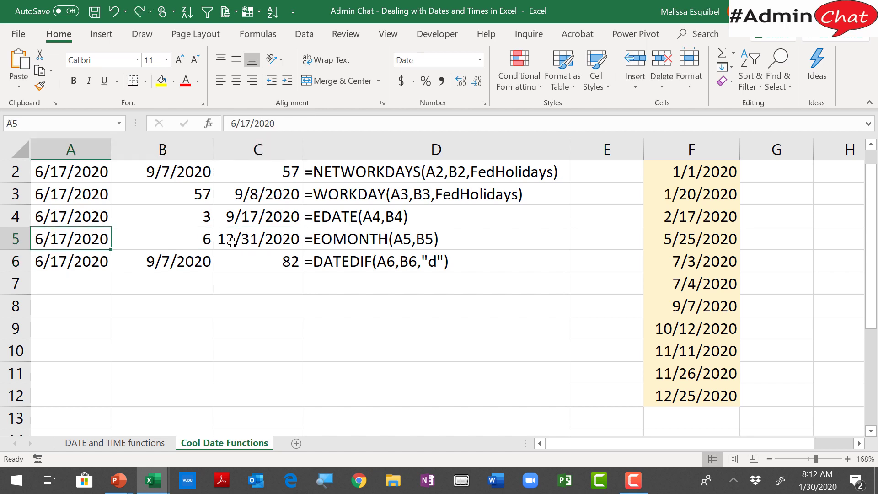
key("ctrl+z")
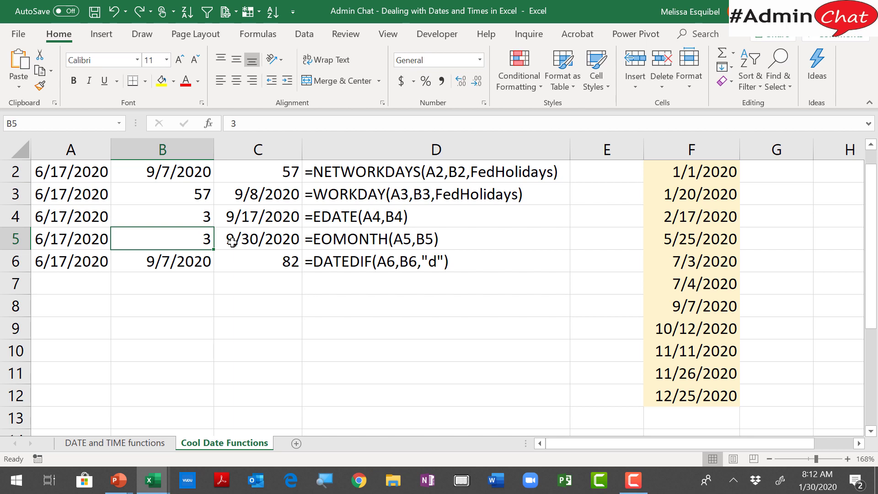
key("Down")
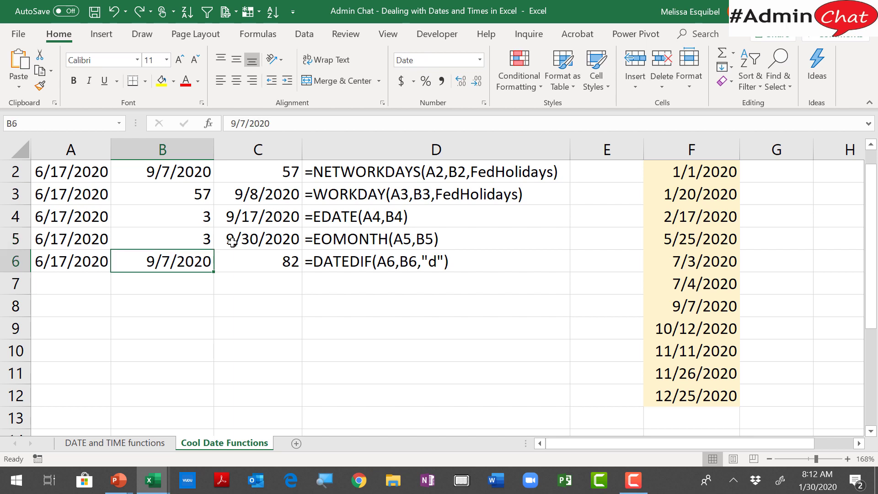
key("Right")
key("Right")
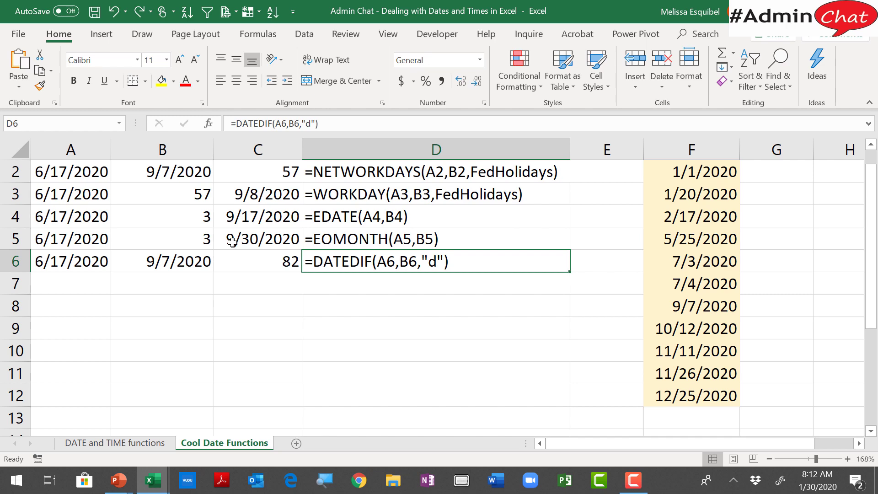
key("Down")
key("Down")
key("Left")
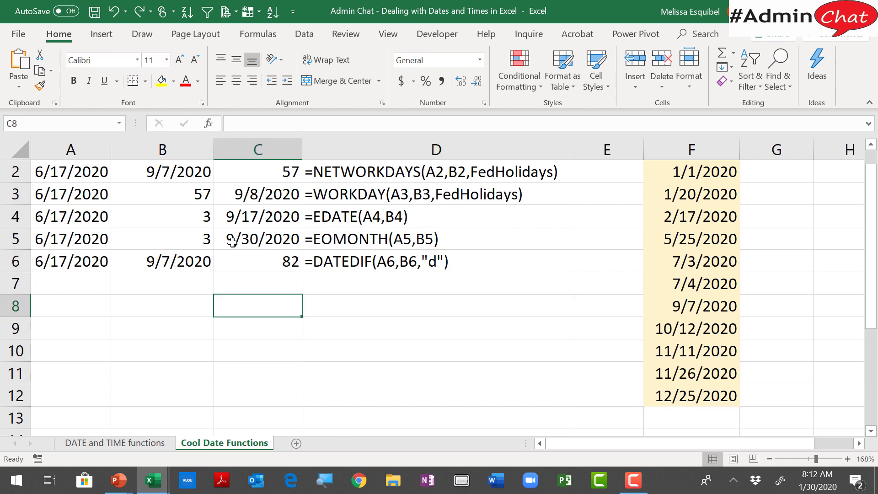
Enter =DATEDIF(A6,B6,"m") in C8, returning 2 whole months.
type("=eo")
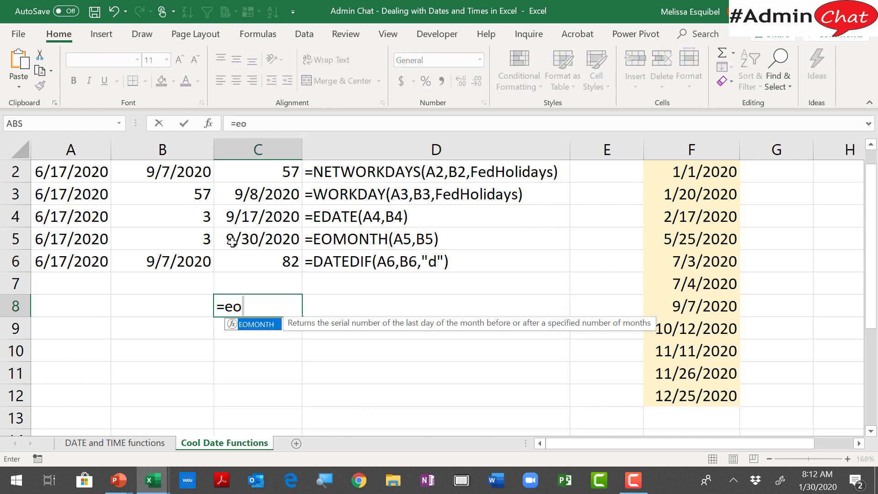
type("m")
key("Tab")
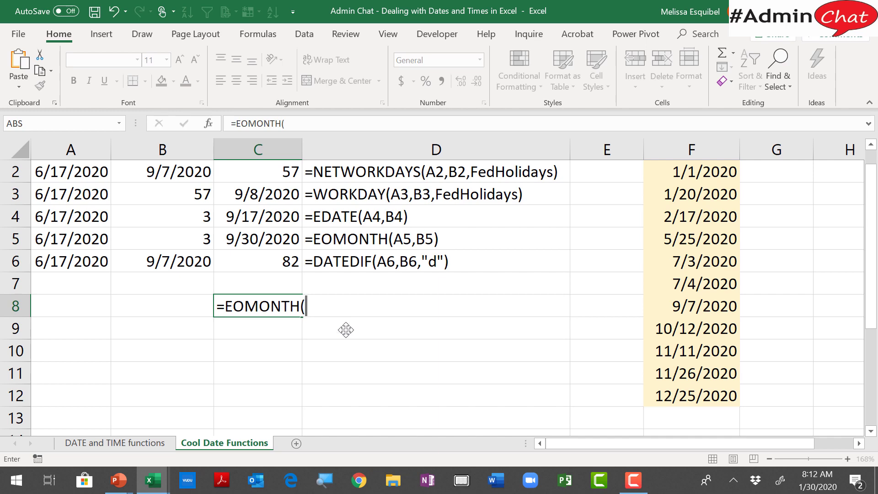
key("Escape")
type("=")
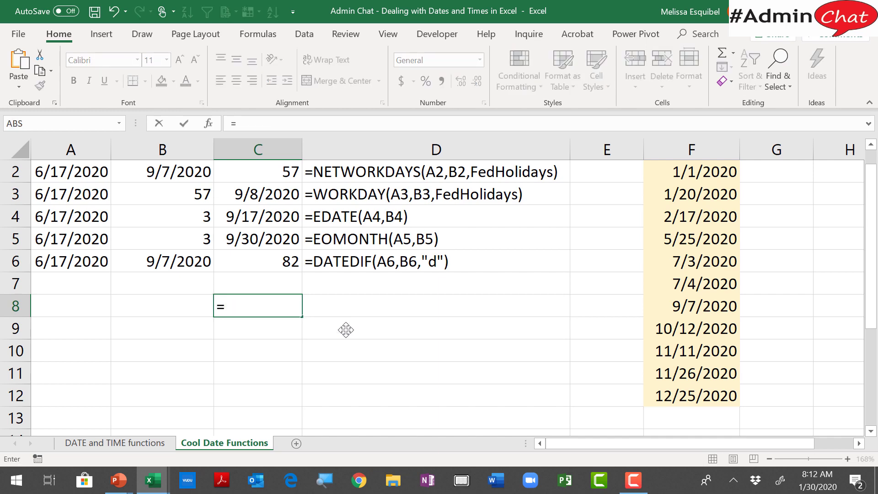
type("date")
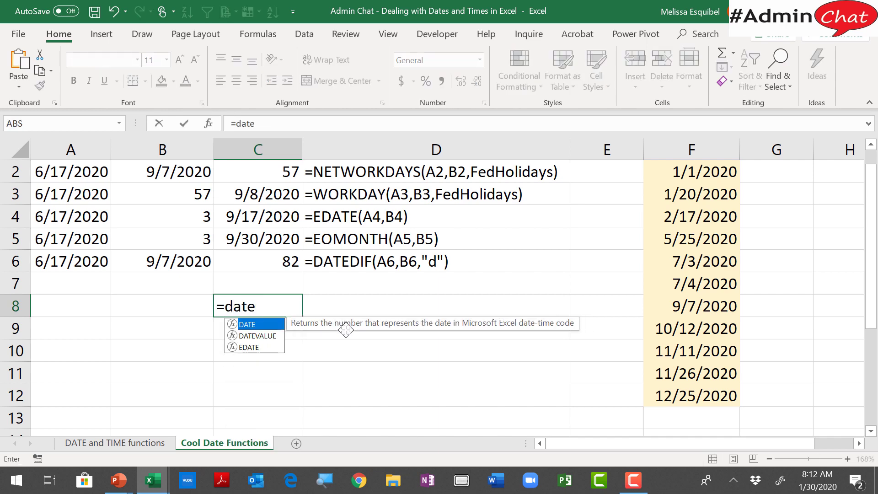
type("dif")
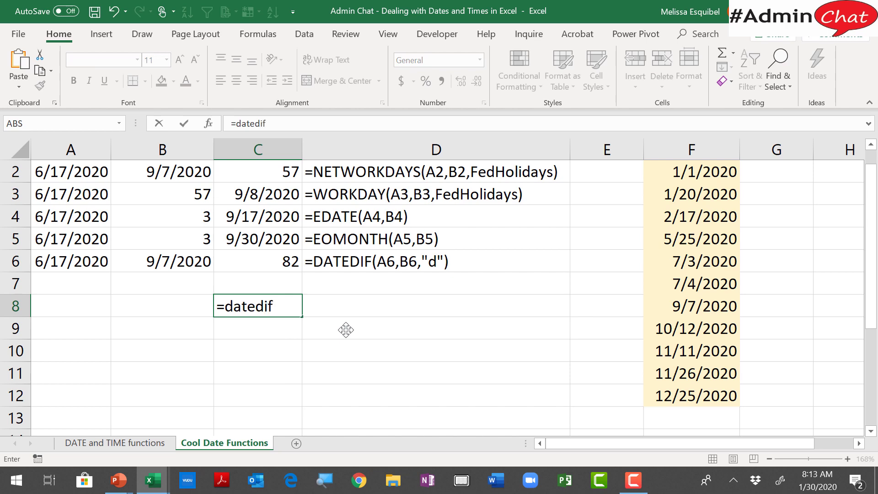
type("(")
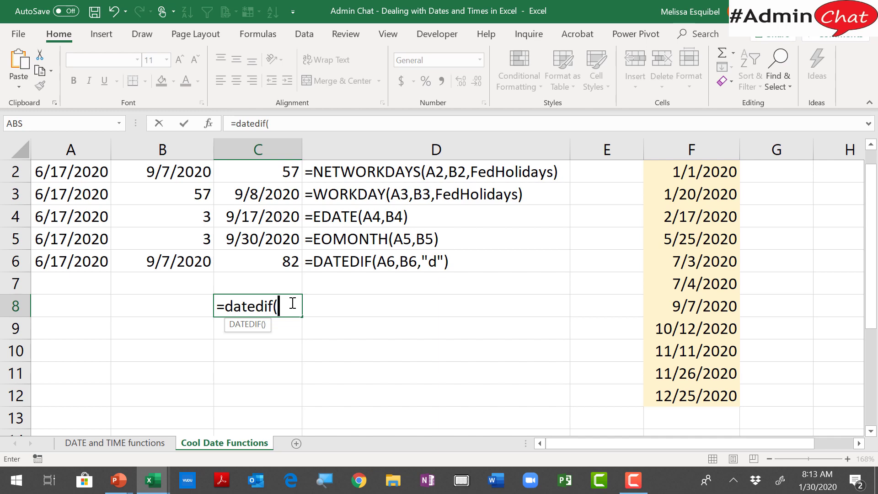
left_click(86, 264)
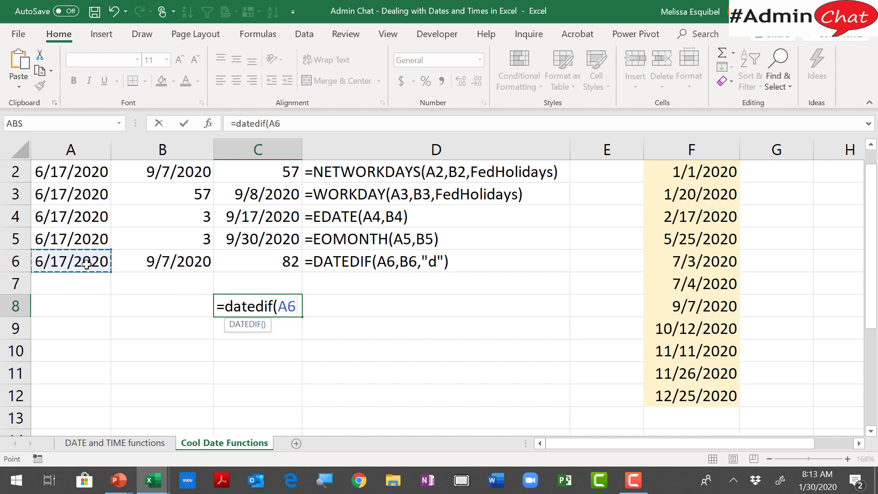
type(",")
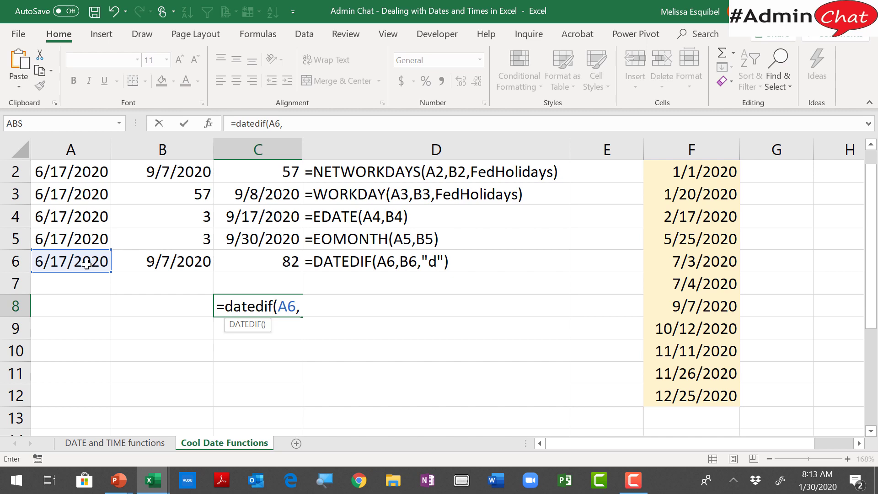
left_click(180, 262)
type(",")
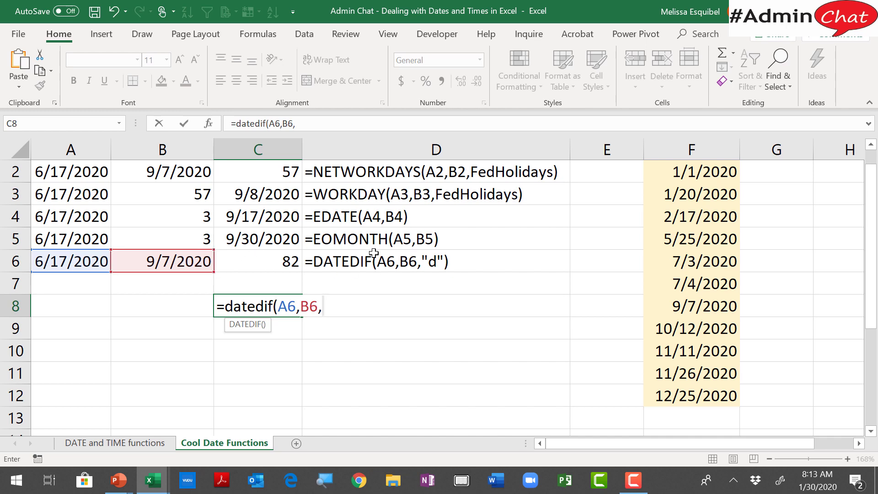
type("\"m\")")
key("Return")
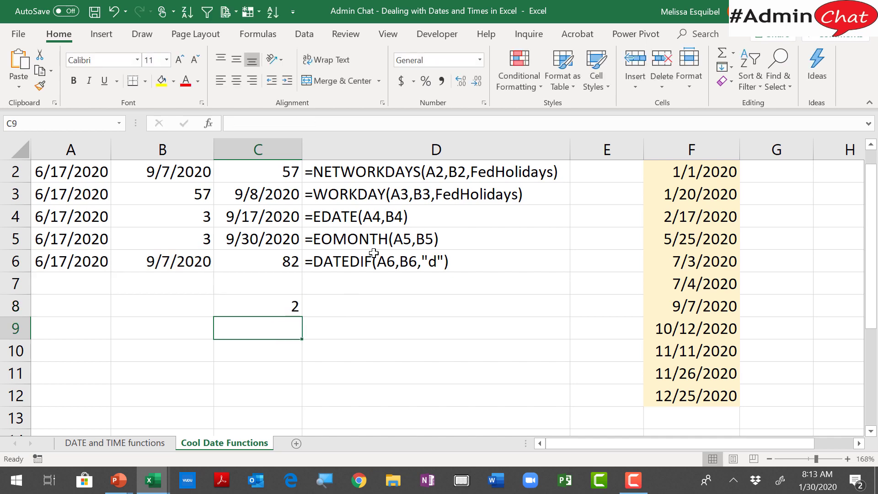
key("Up")
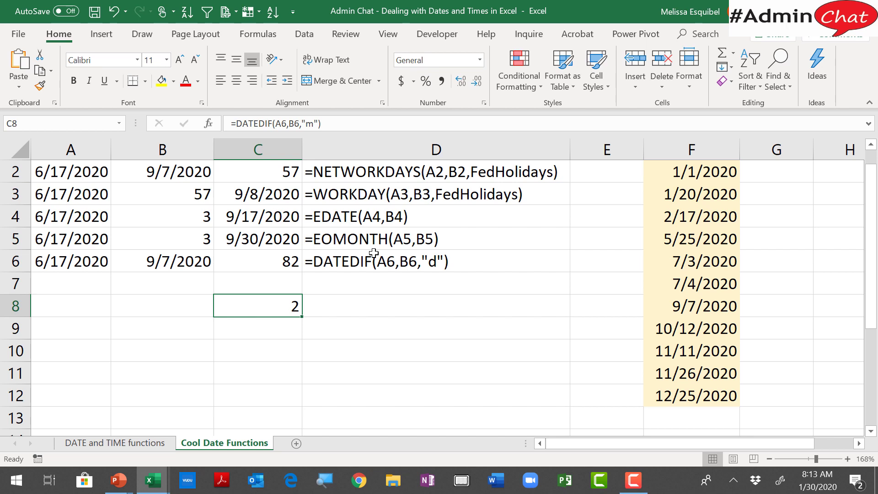
Clear the old months result from C8.
key("Up")
key("Up")
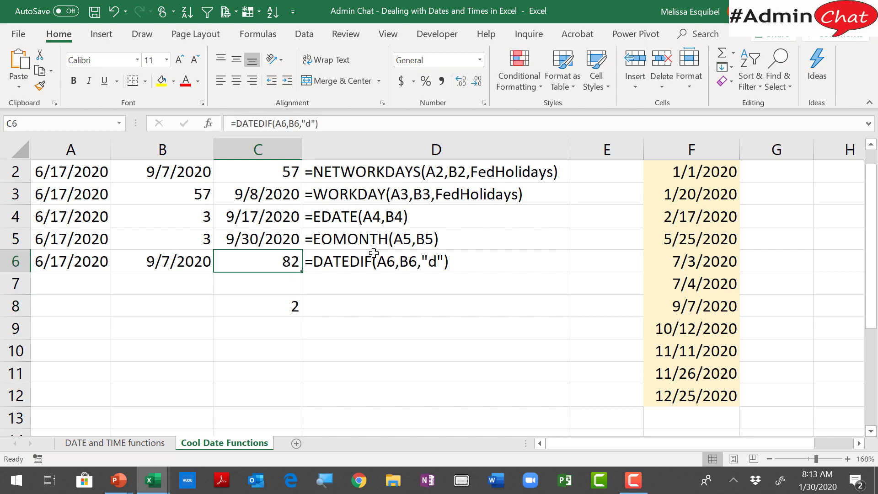
key("Left")
key("Left")
key("Right")
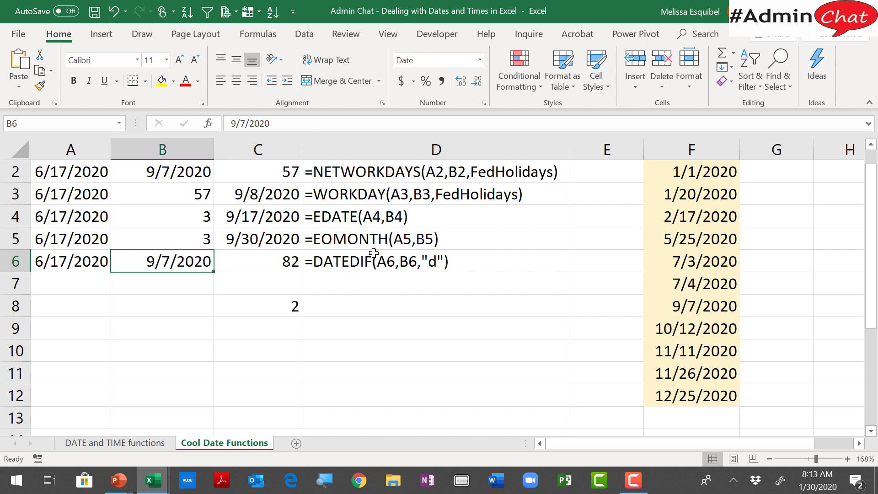
key("Down")
key("Down")
key("Right")
key("Delete")
Enter the start date 11/1/2007 in A8.
key("Left")
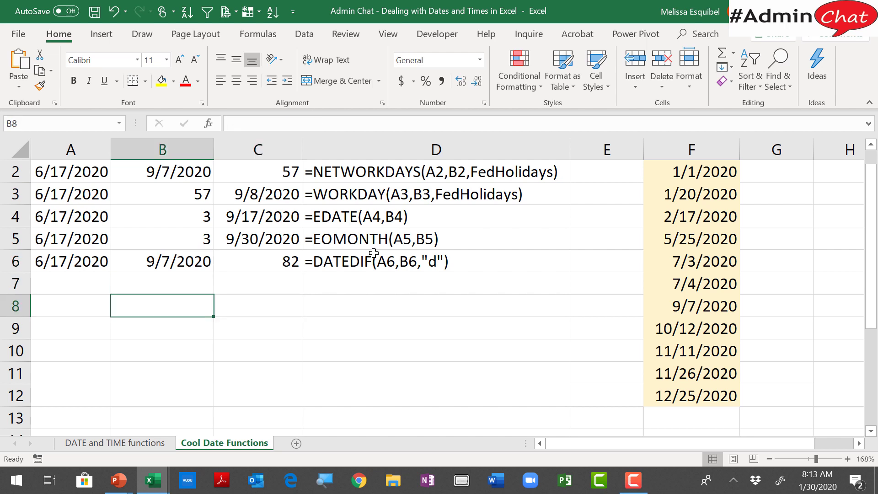
key("Left")
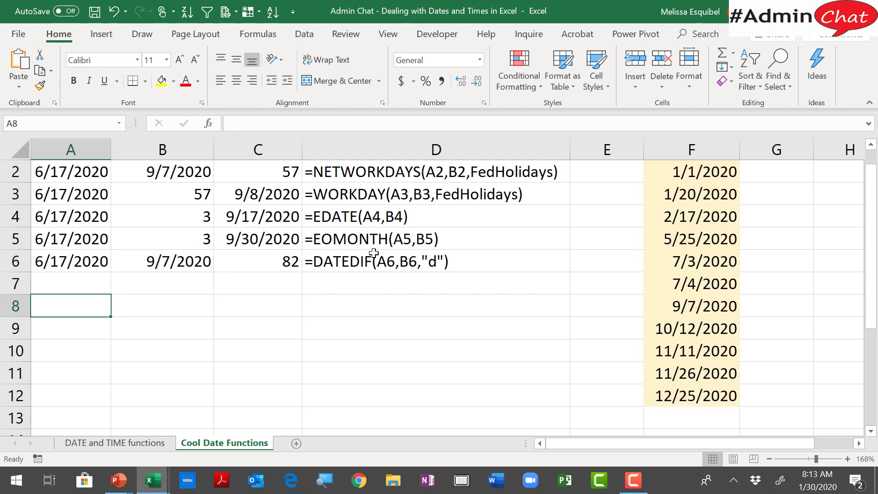
type("11/1/")
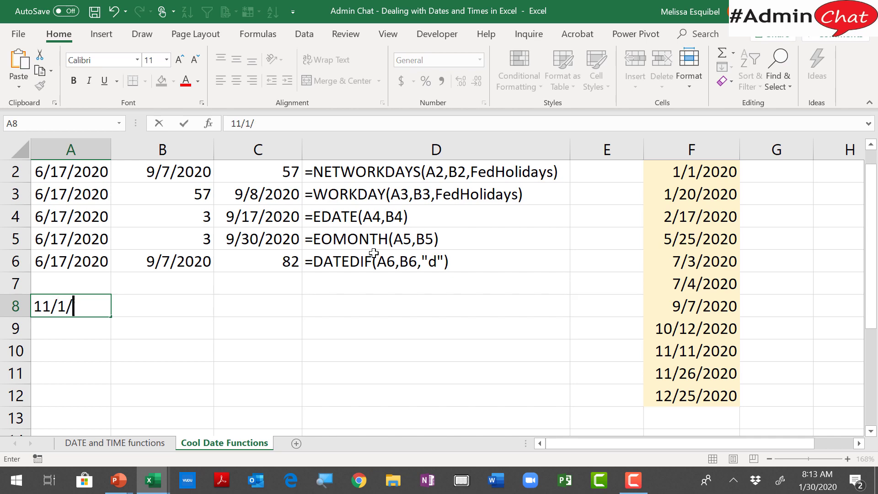
type("2207")
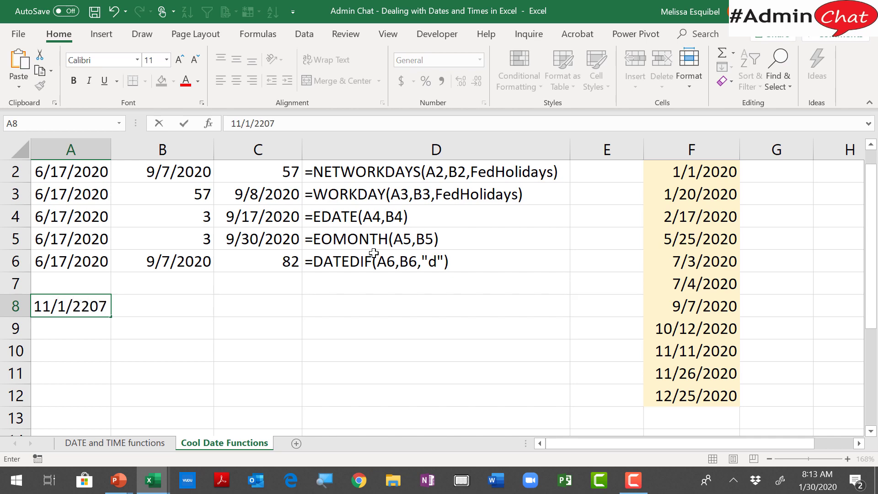
key("BackSpace")
key("BackSpace")
key("BackSpace")
key("BackSpace")
type("2007")
key("Return")
key("Up")
Fill B8 with today's date, 1/30/2020.
key("Right")
key("ctrl+semicolon")
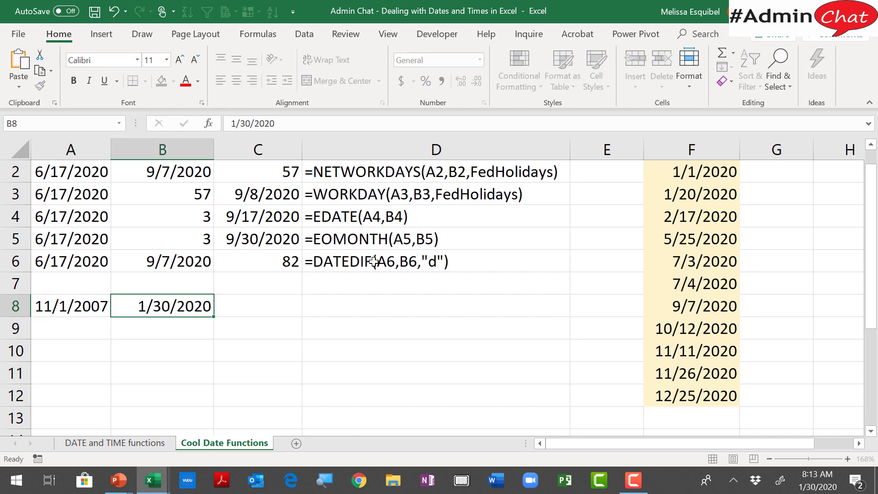
key("Return")
key("Up")
key("Right")
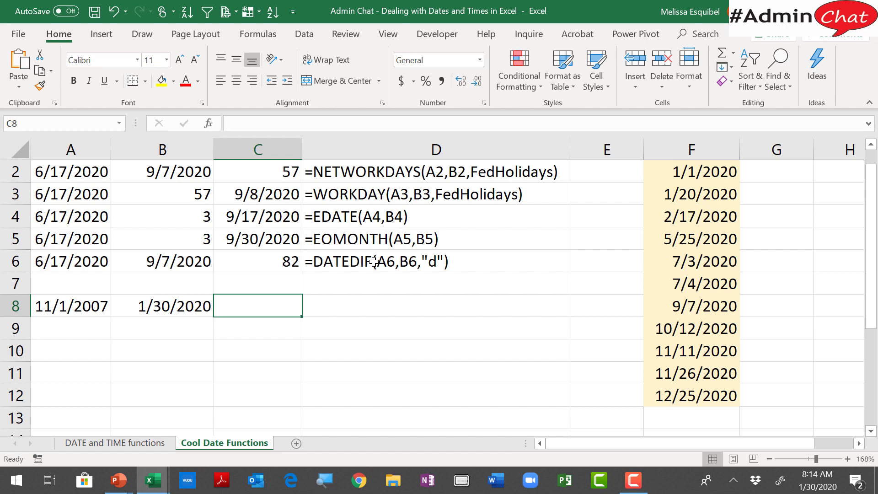
Enter =DATEDIF(A8,B8,"y") in C8, returning 12 full years.
type("=dat")
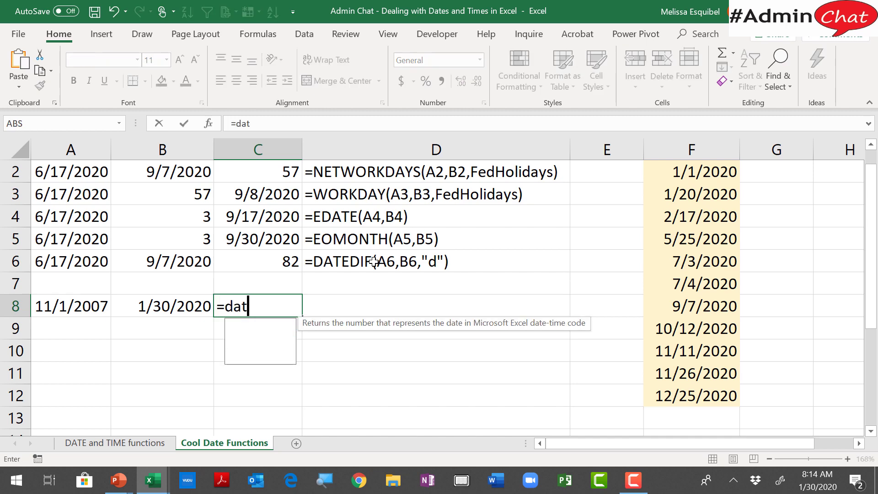
type("edif(")
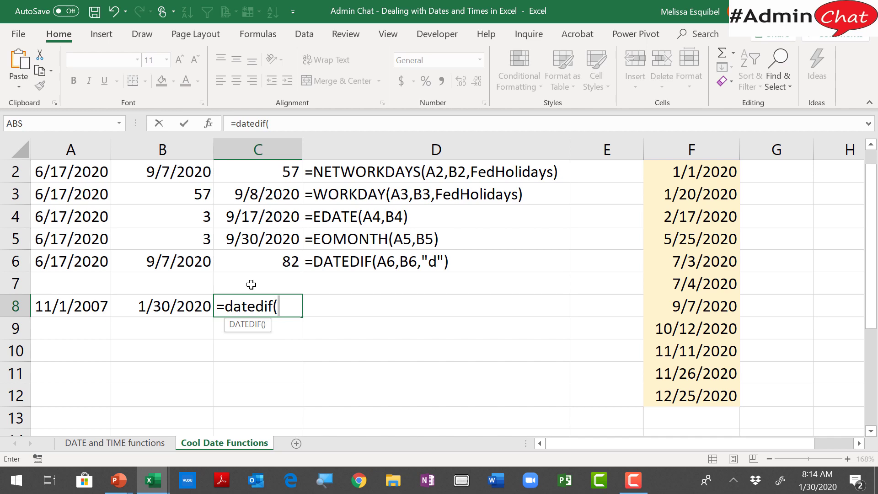
left_click(94, 306)
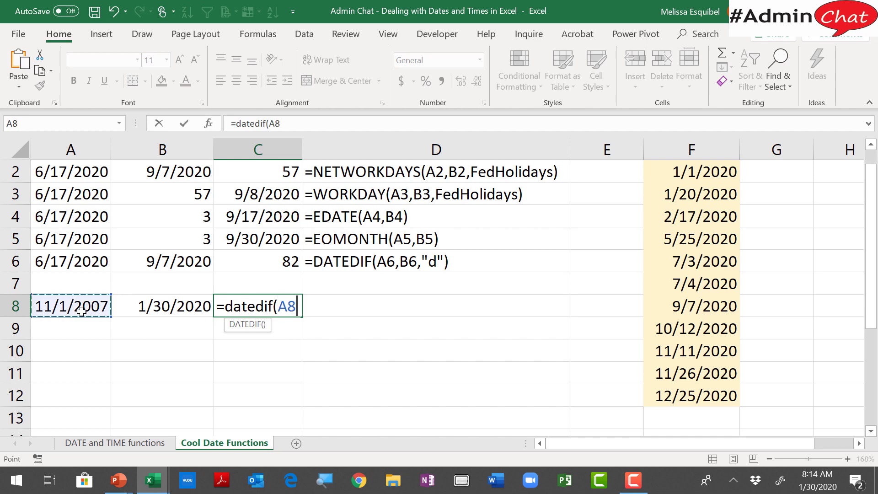
type(",")
left_click(161, 312)
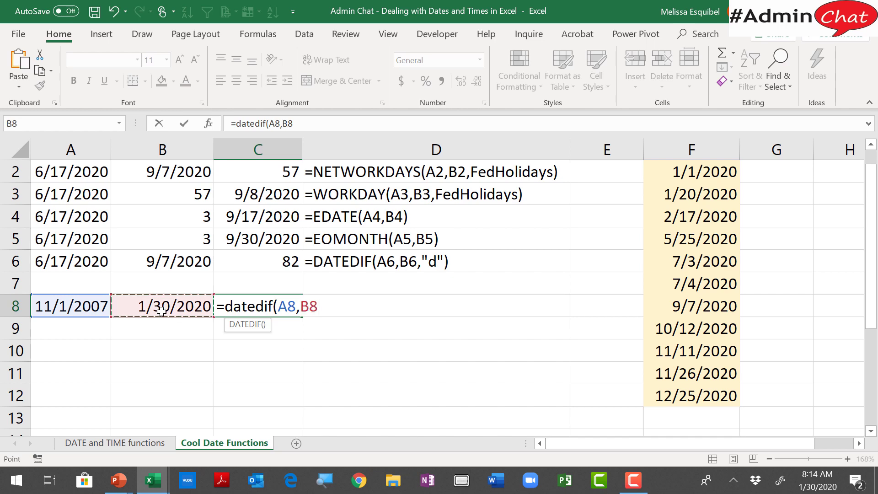
type(",\"y")
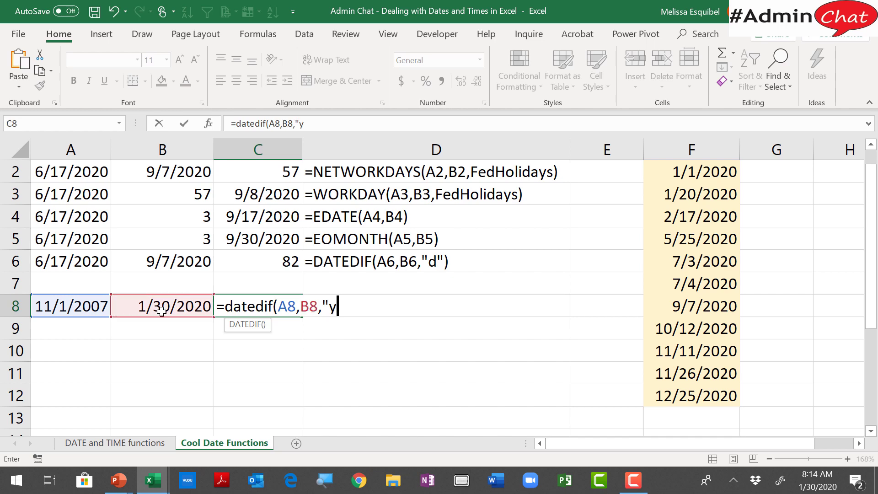
type("\")")
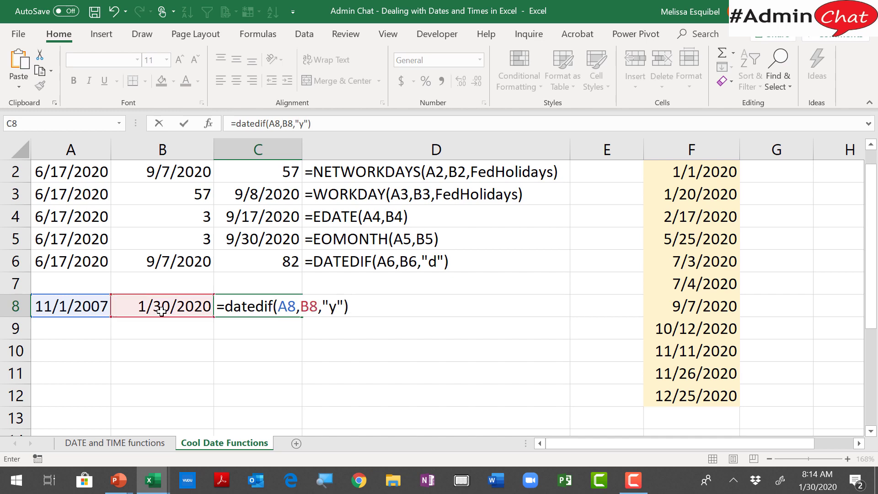
key("Return")
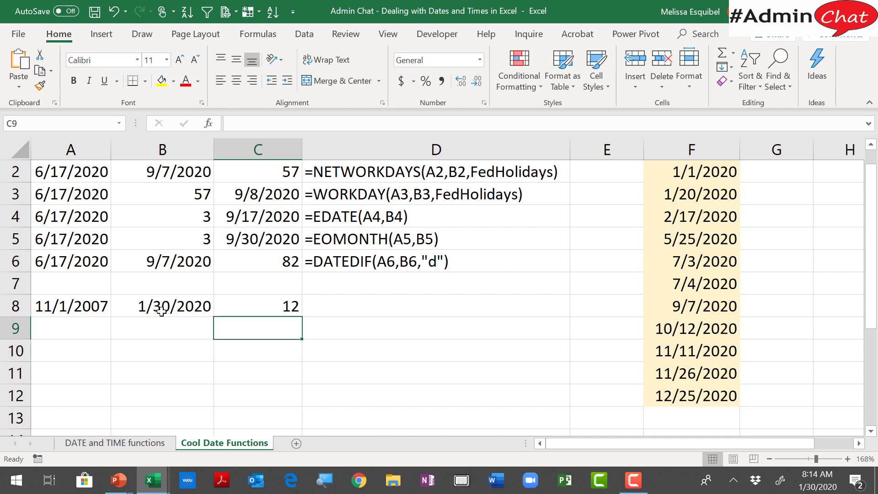
Show the DATEDIF formulas in C8 and C6 without changing them.
key("Up")
double_click(282, 311)
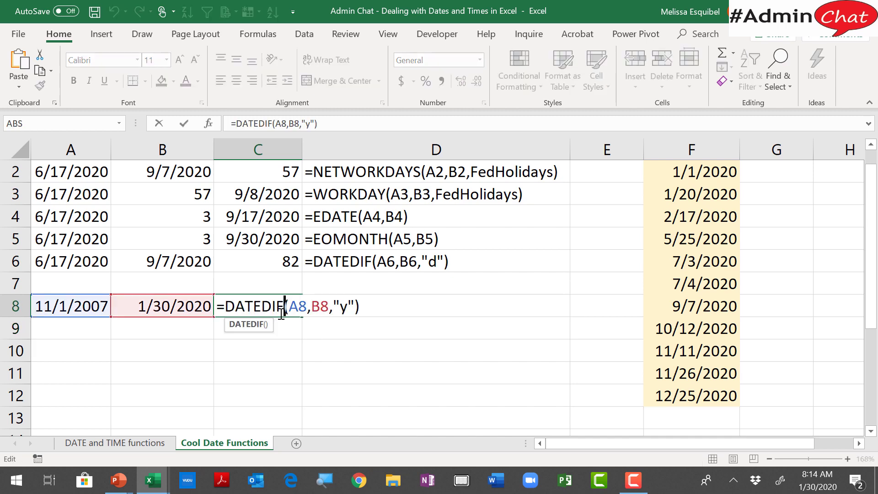
key("Escape")
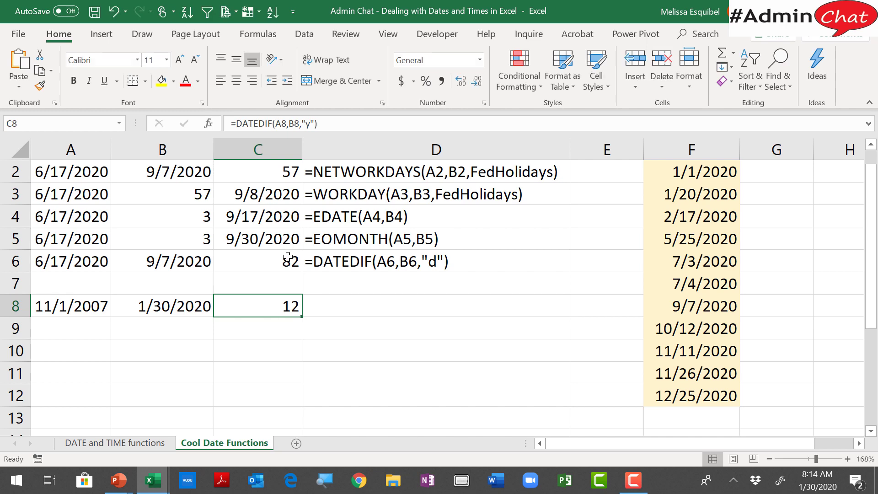
left_click(287, 256)
double_click(288, 257)
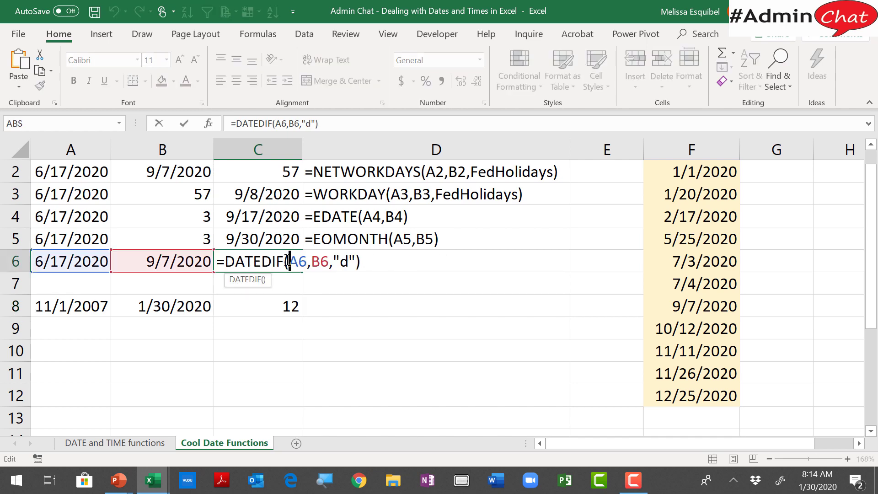
key("Escape")
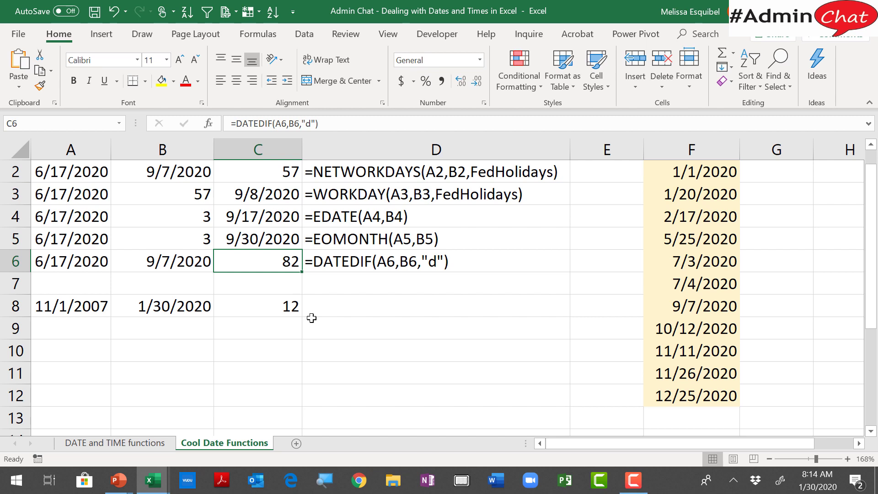
Clear the A8:C8 example and switch to the PowerPoint slide show.
left_click_drag(291, 306, 92, 302)
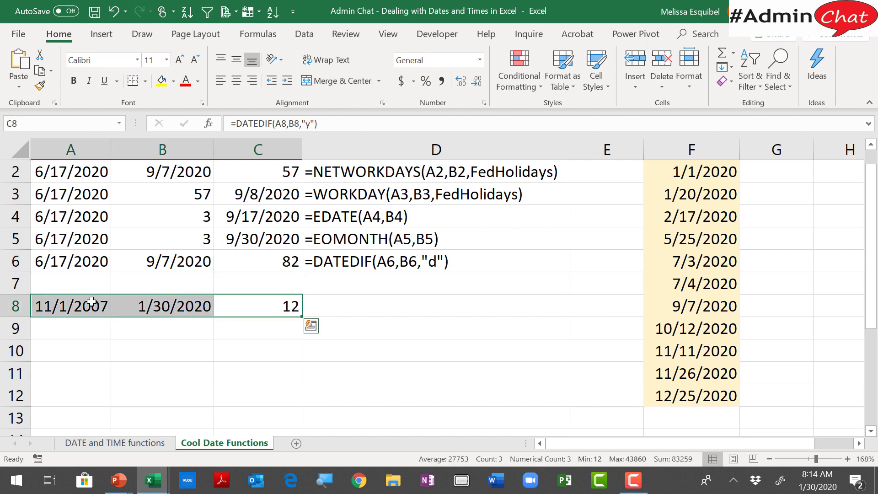
key("Delete")
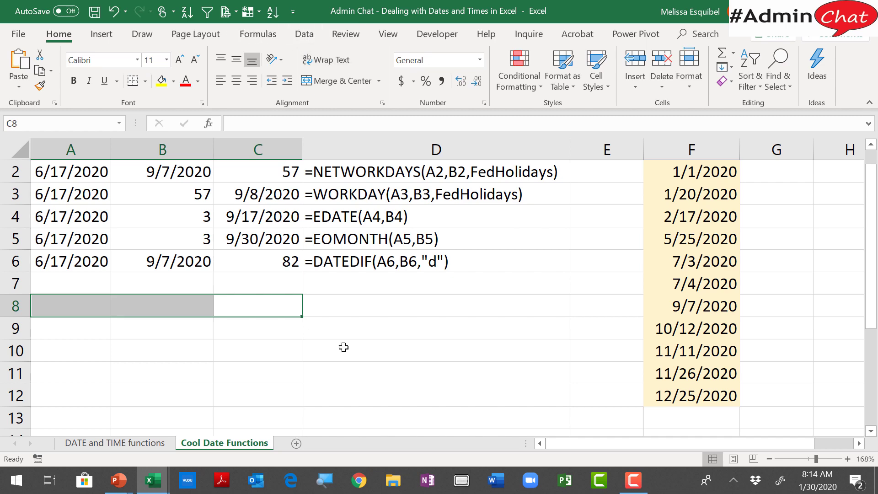
left_click(337, 251)
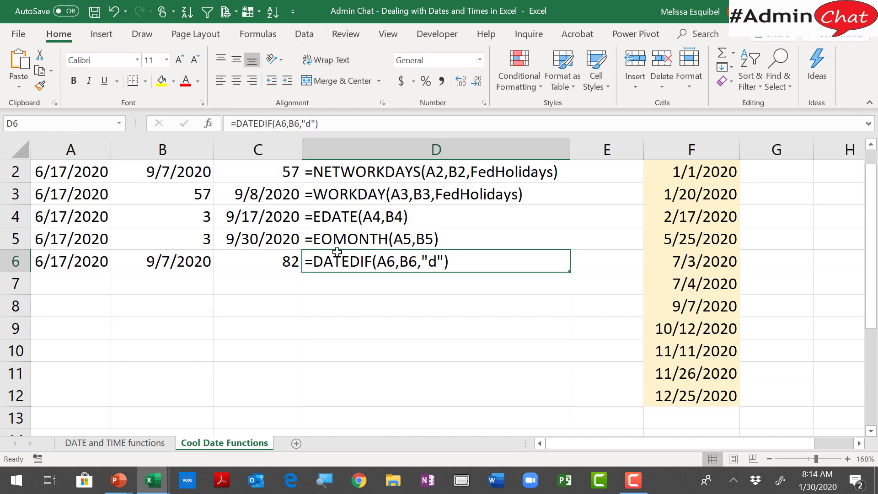
key("alt+Tab")
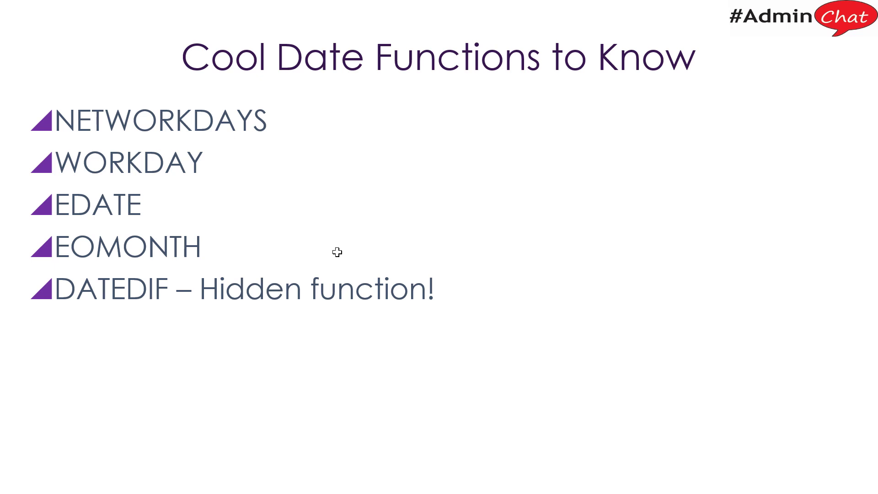
Advance past the BONUS FILE! slide to the 'Thank you! Visit DirtyDataBook.com!' slide.
left_click(337, 252)
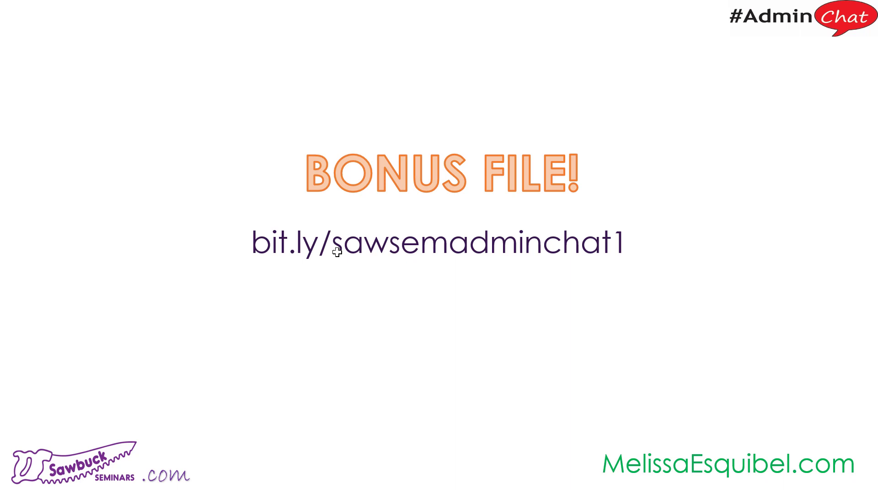
left_click(337, 252)
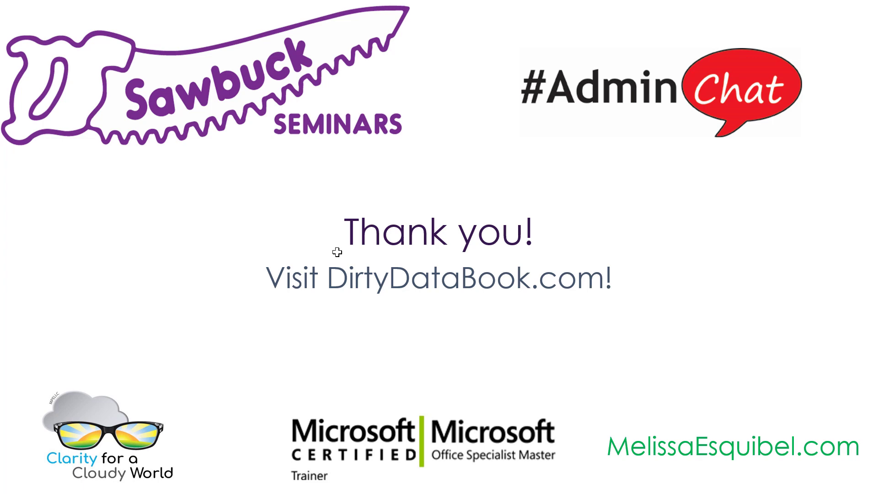
Launch Google Chrome and go to dirtydatabook.com.
key("alt+Tab")
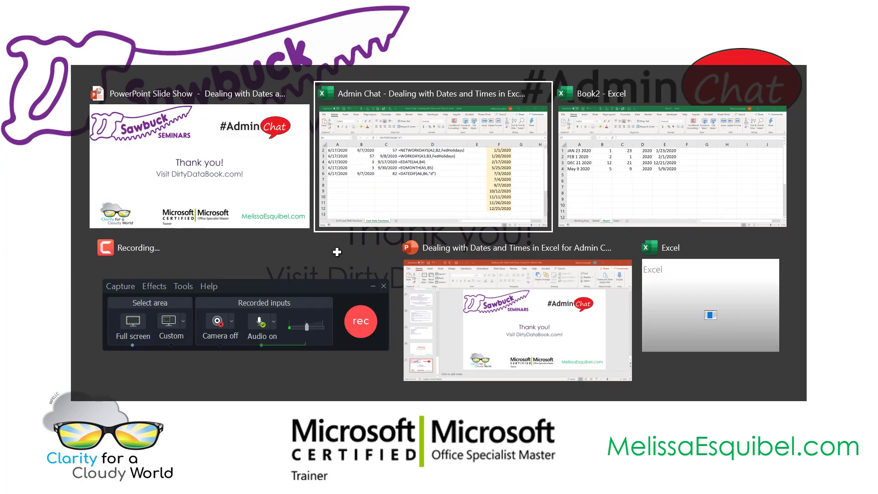
key("alt+shift+Tab")
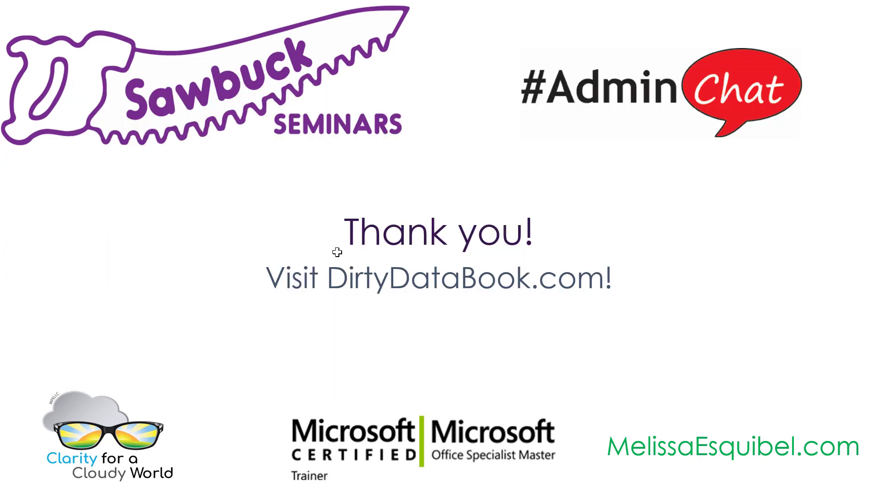
key("super")
type("ch")
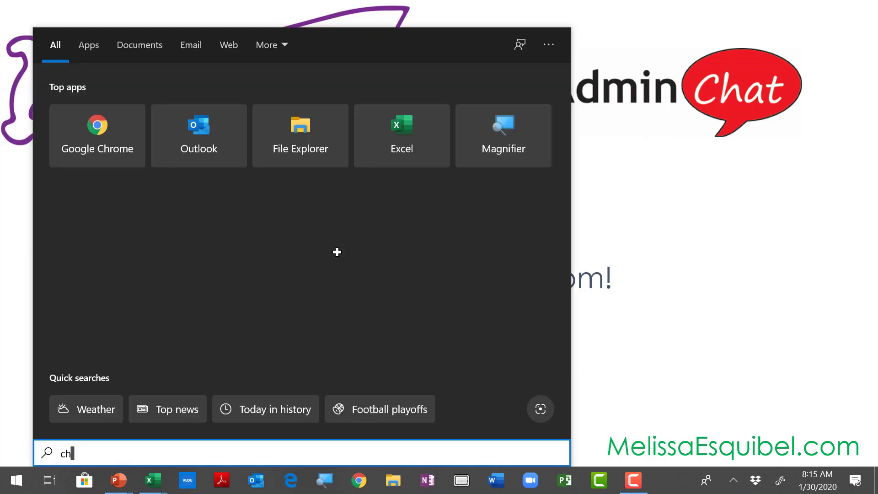
key("Return")
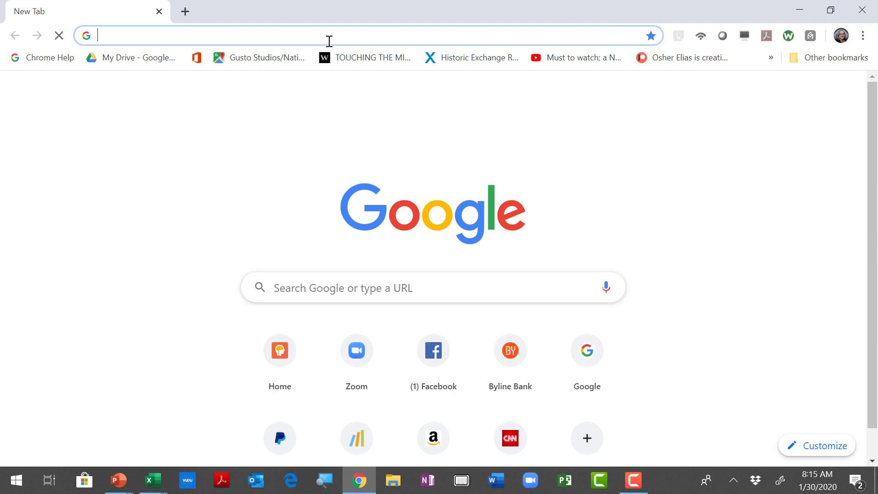
type("dir")
key("Return")
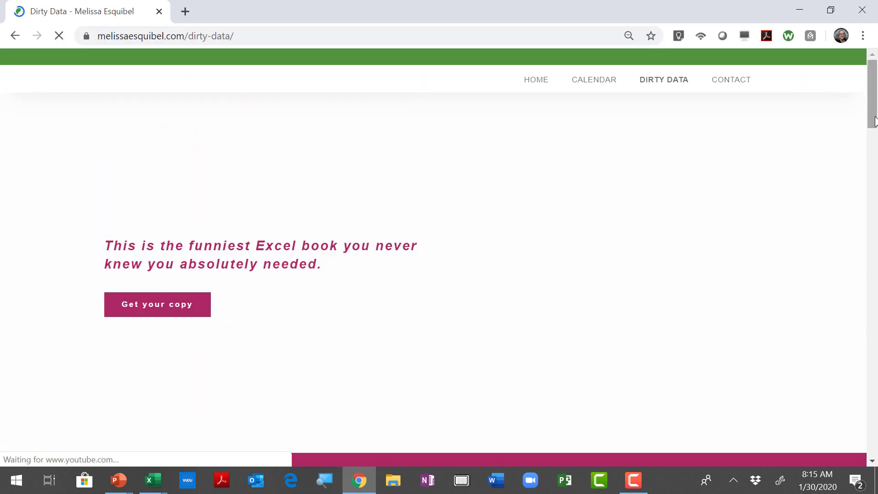
Open the Tips from Dirty Data YouTube channel, then return to the closing slide.
left_click_drag(876, 121, 868, 277)
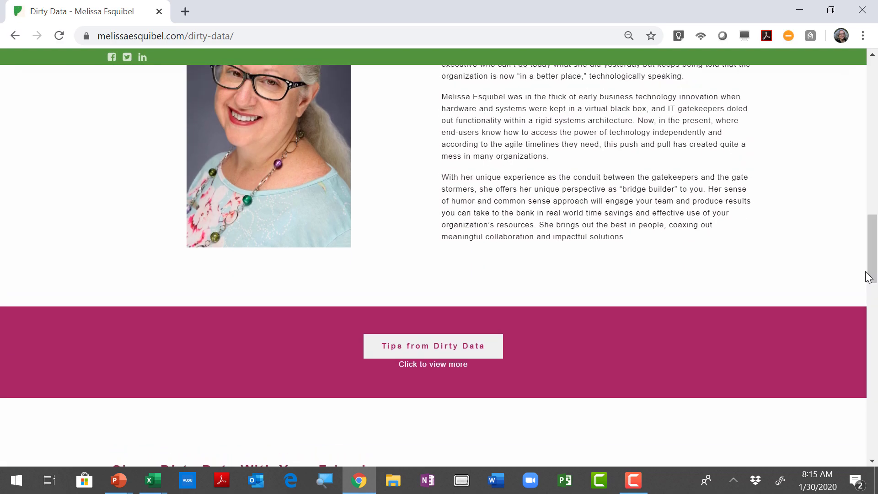
left_click(427, 347)
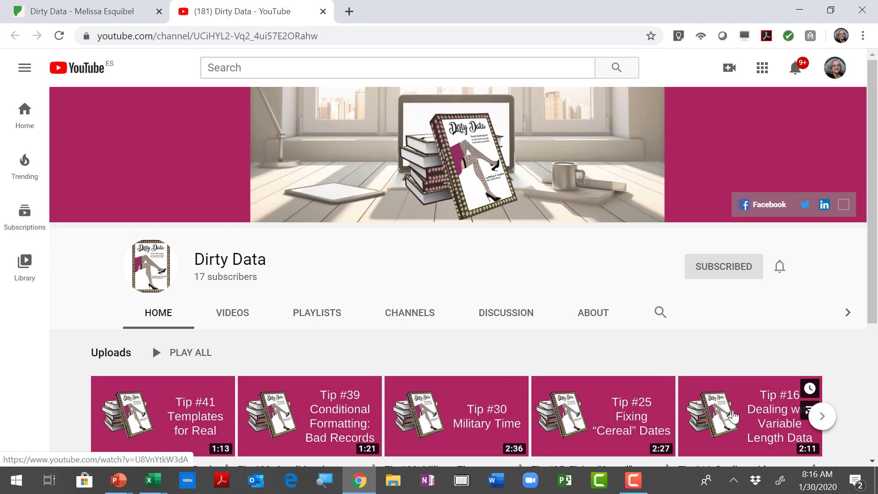
key("alt+Tab")
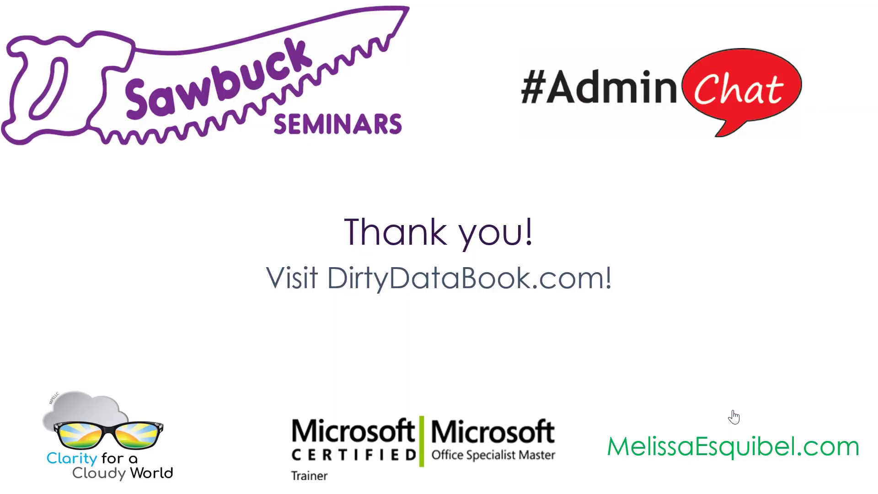